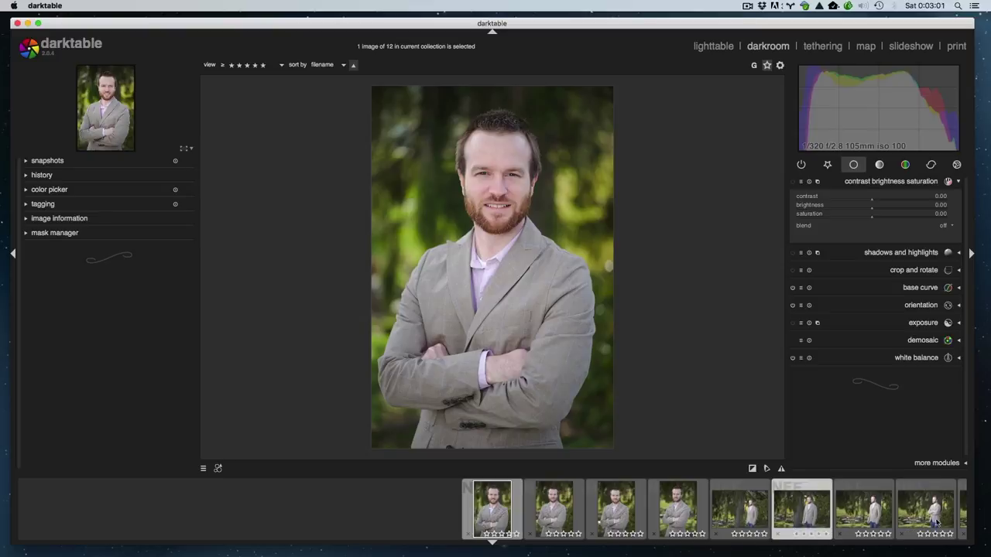
Browse through the thumbnails of the current collection in the filmstrip.
scroll(849, 529, "down", 2)
scroll(850, 529, "down", 4)
scroll(849, 529, "up", 1)
scroll(849, 530, "down", 1)
scroll(849, 529, "down", 1)
scroll(850, 530, "up", 1)
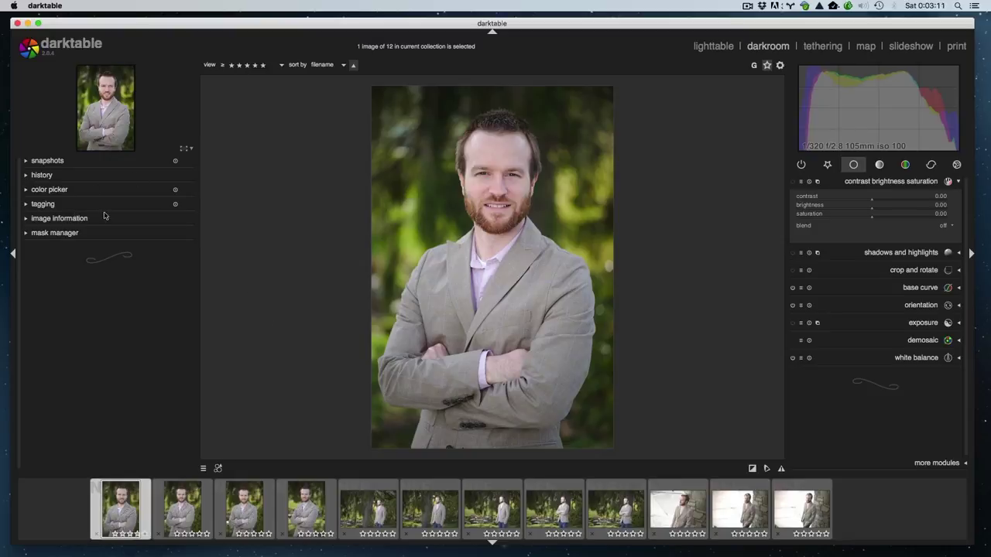
Show the portrait's tagging module and inspect the color picker options, leaving the color picker collapsed.
left_click(26, 205)
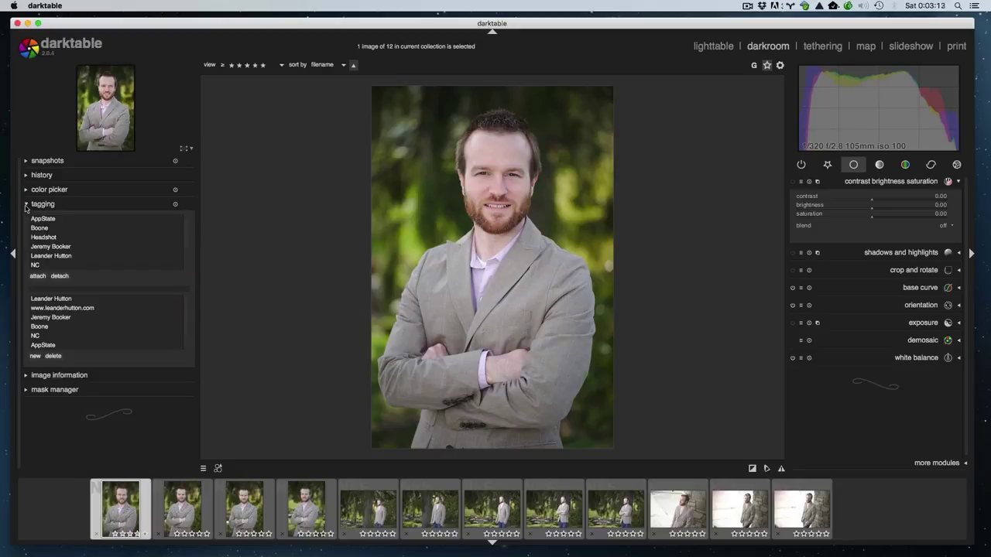
left_click(27, 190)
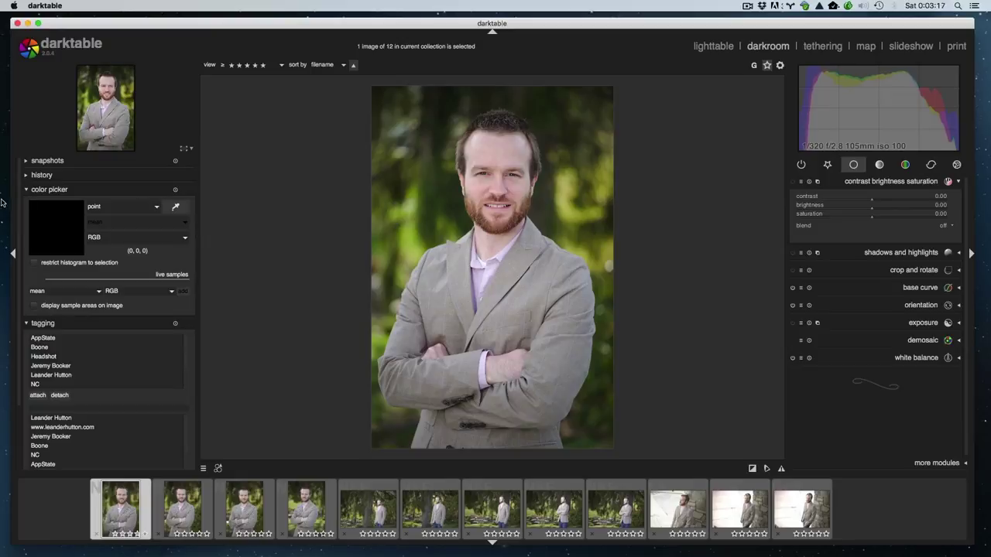
left_click(24, 190)
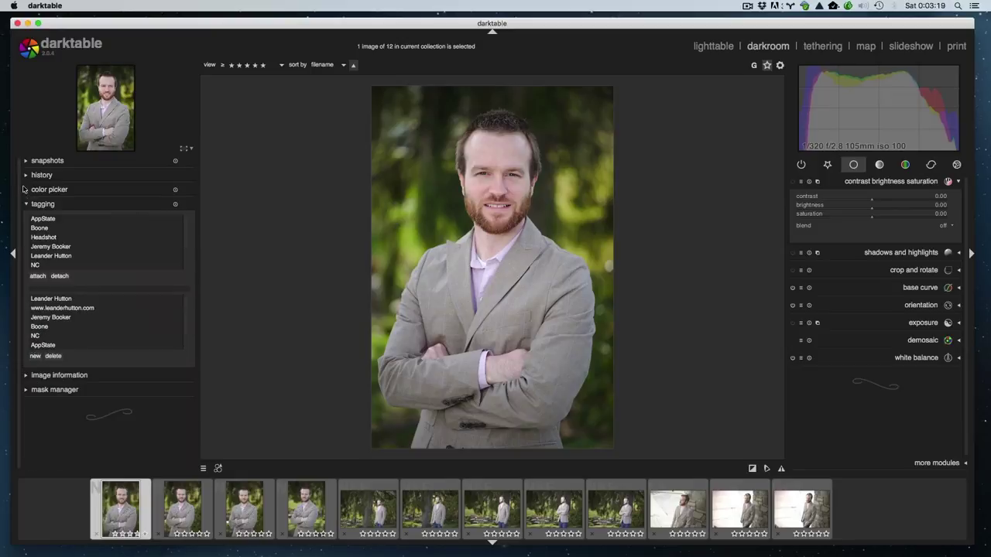
Expand the edit history and inspect the new-style dialog for the current history stack without saving a style.
left_click(25, 177)
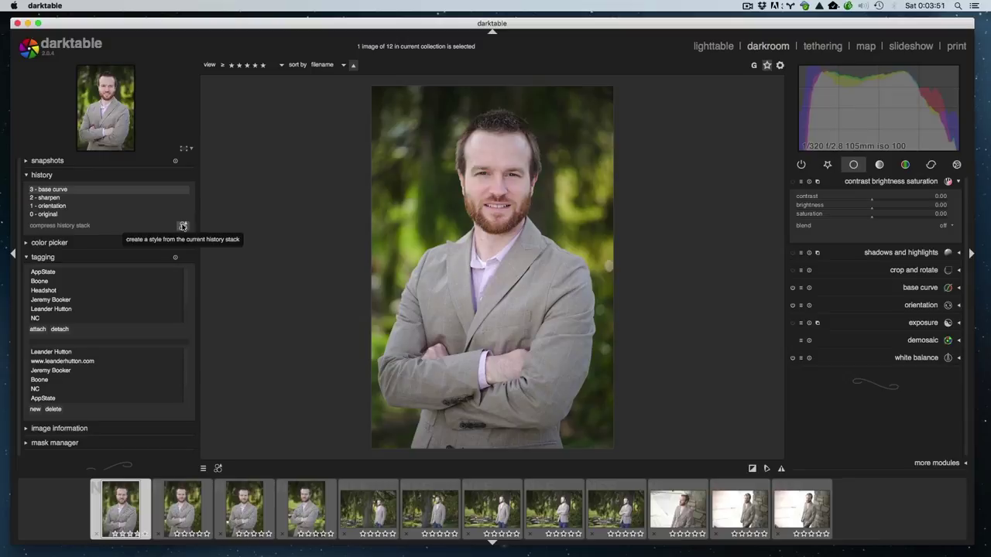
left_click(182, 226)
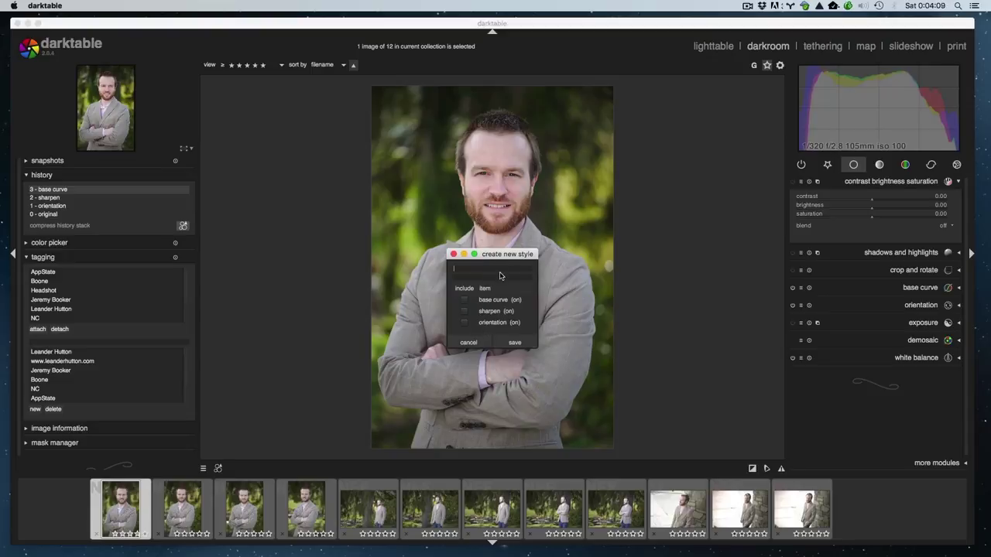
left_click(470, 343)
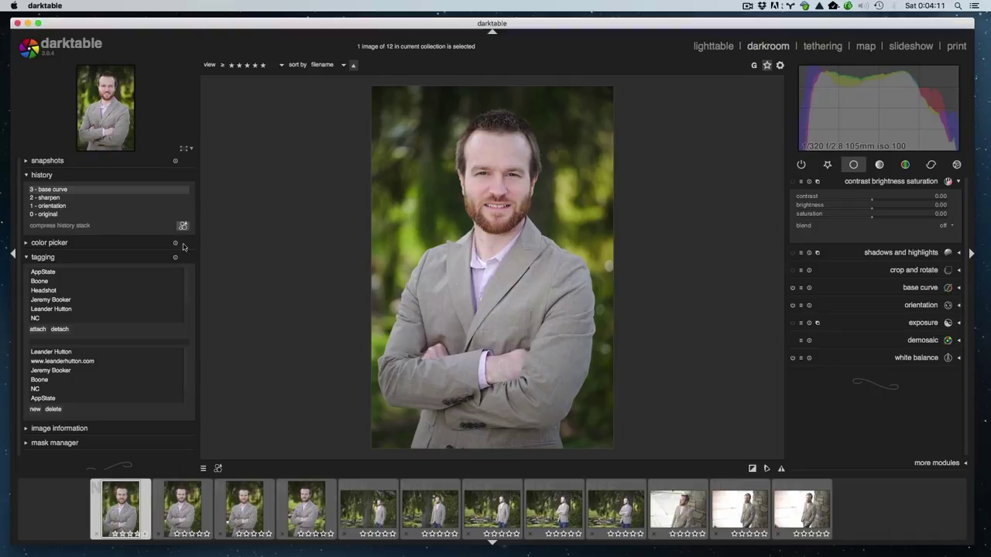
Take a snapshot of the portrait's current edit state and collapse the snapshots module.
left_click(45, 161)
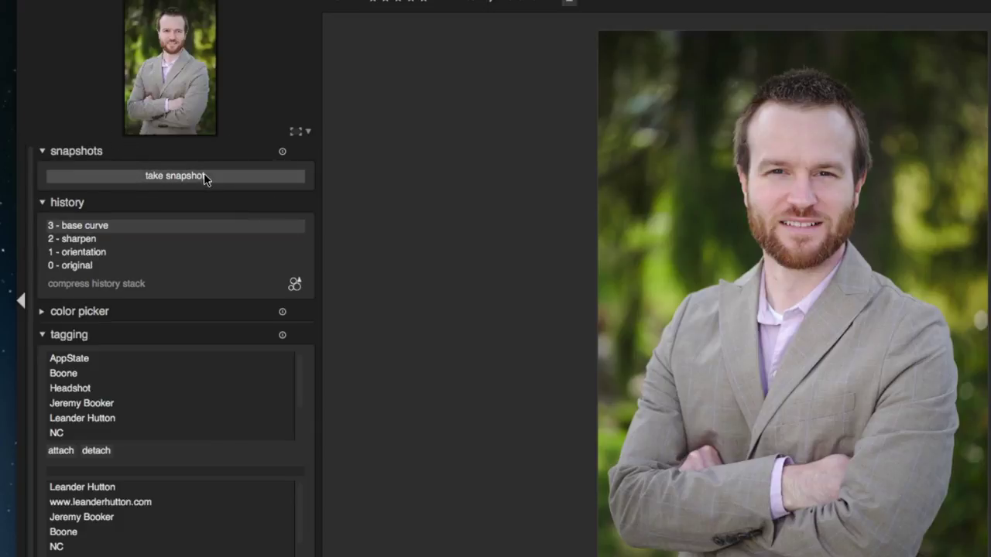
left_click(162, 176)
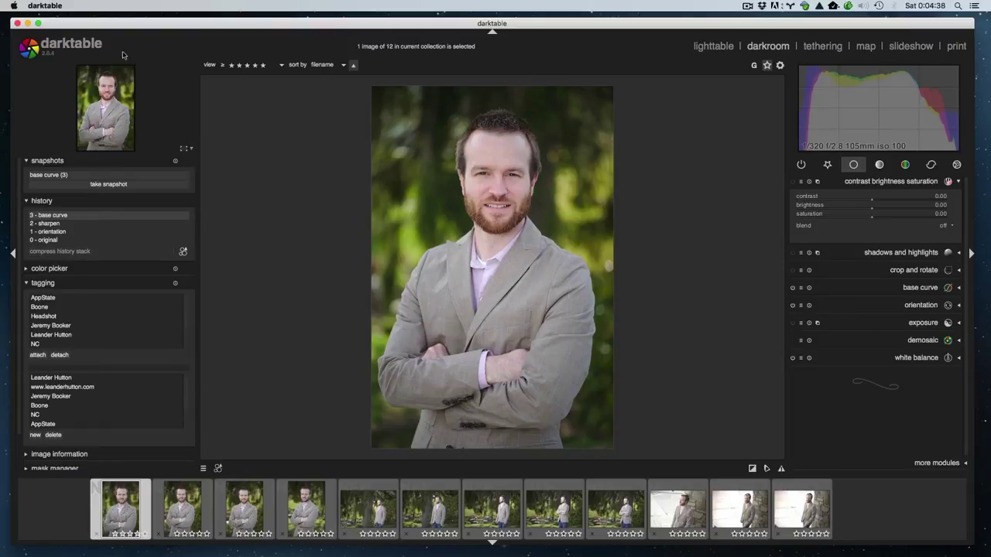
left_click(75, 162)
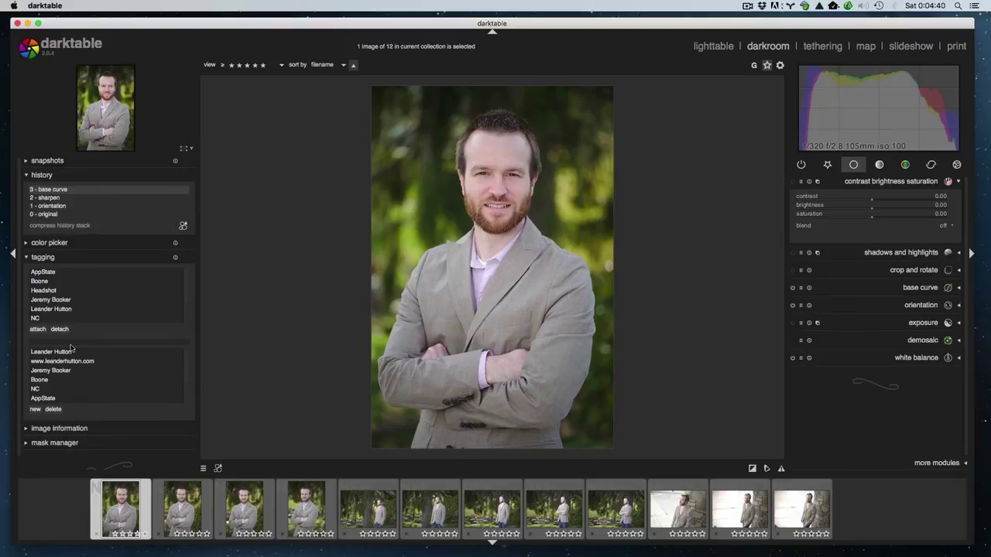
Collapse the tagging module and review the portrait's image information, including its capture date and focal length.
left_click(60, 257)
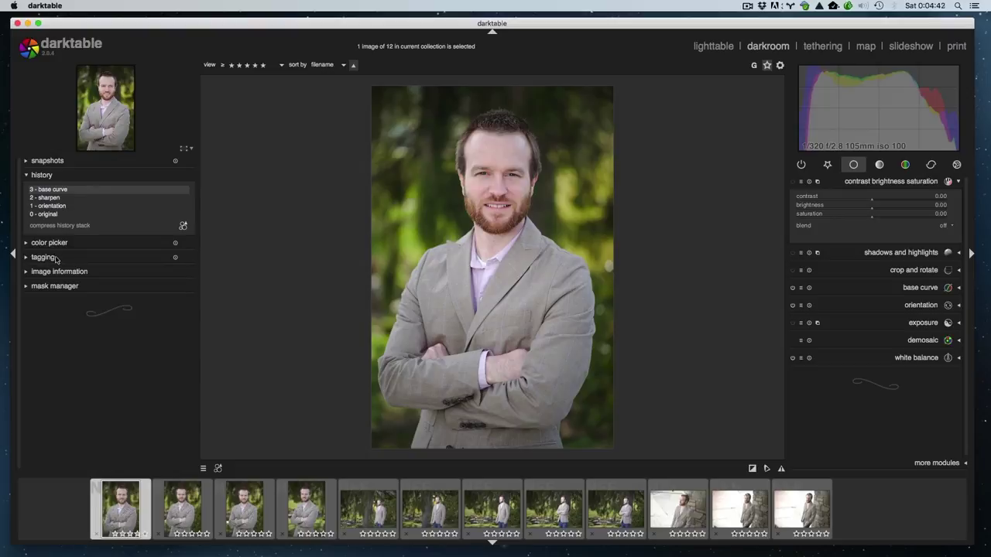
left_click(58, 272)
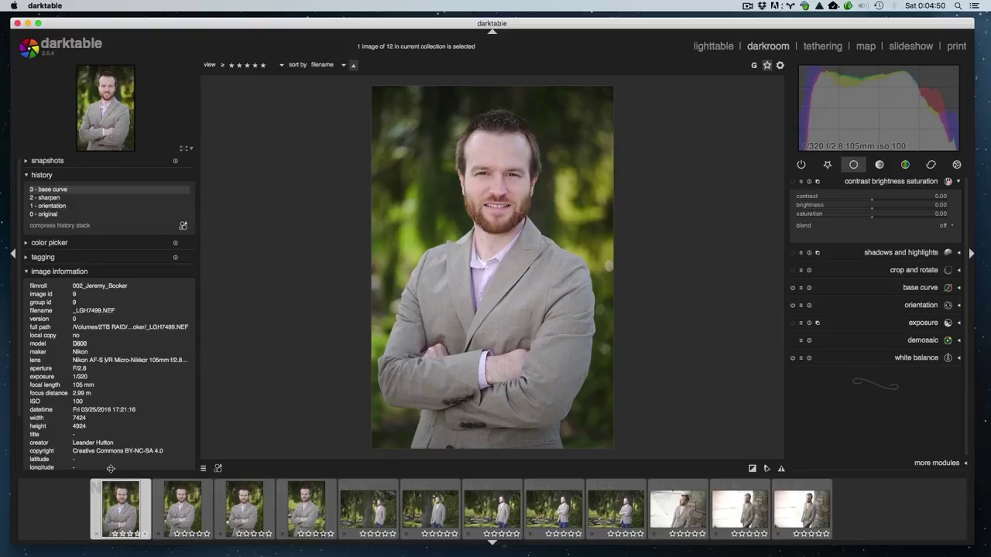
left_click(87, 408)
left_click(81, 385)
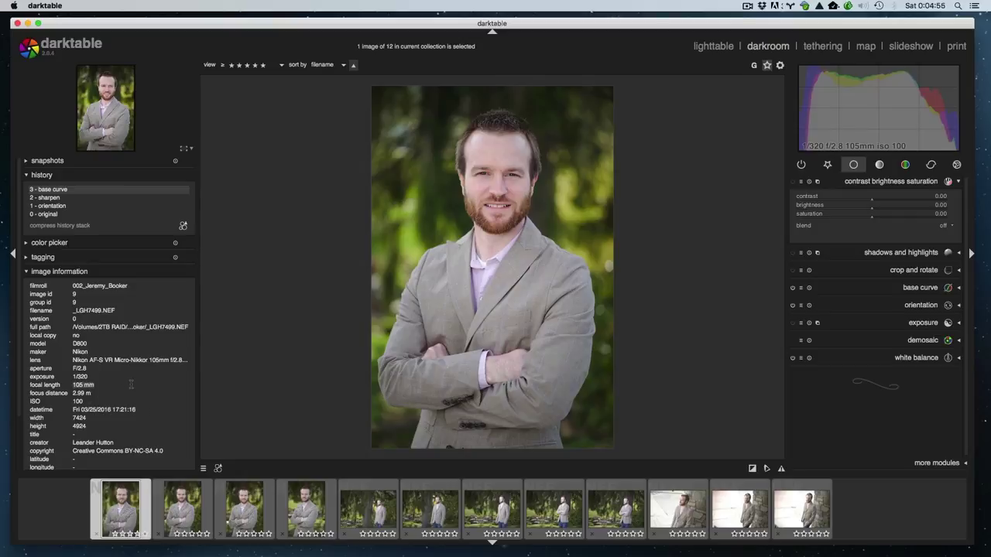
left_click(56, 271)
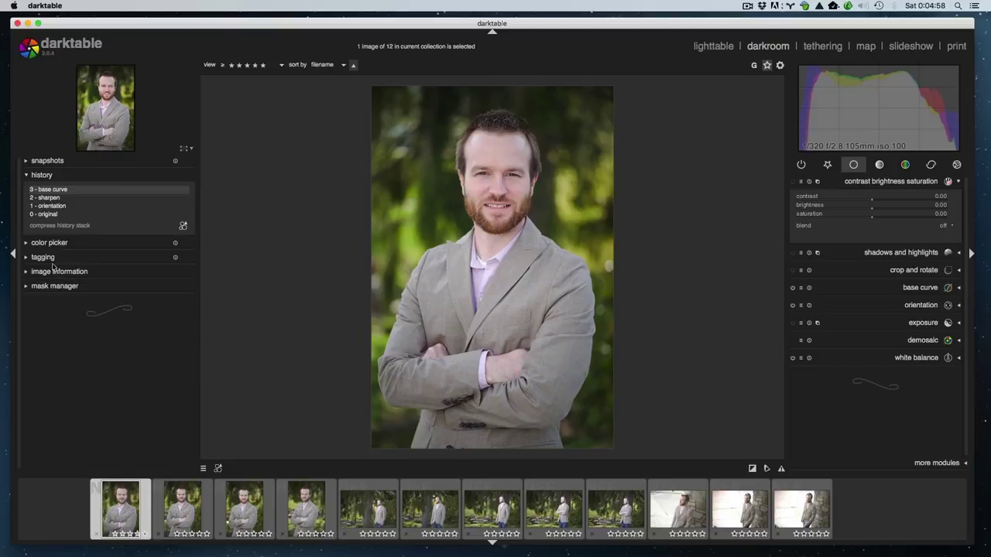
Expand the mask manager and check the quick access to styles and favourite presets below the photo.
left_click(55, 290)
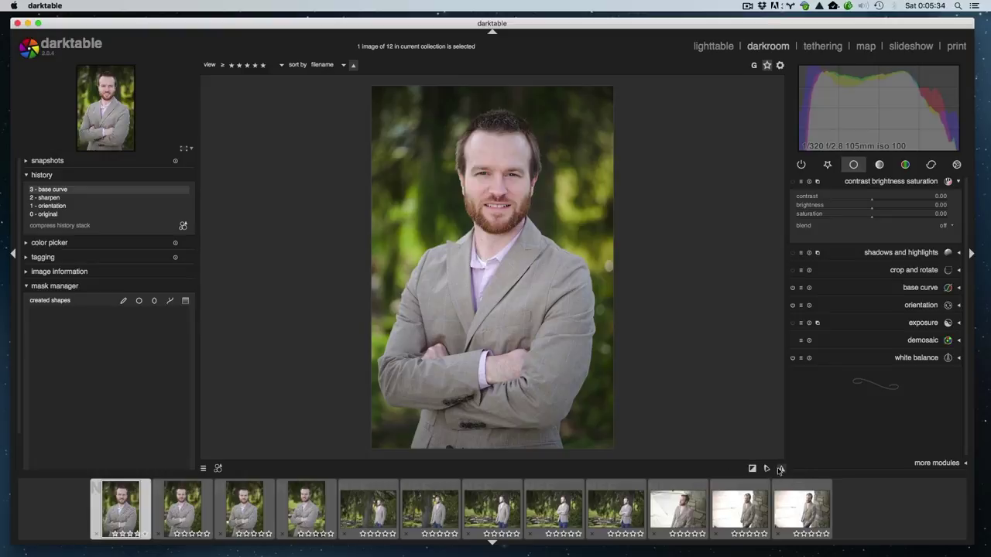
left_click(218, 469)
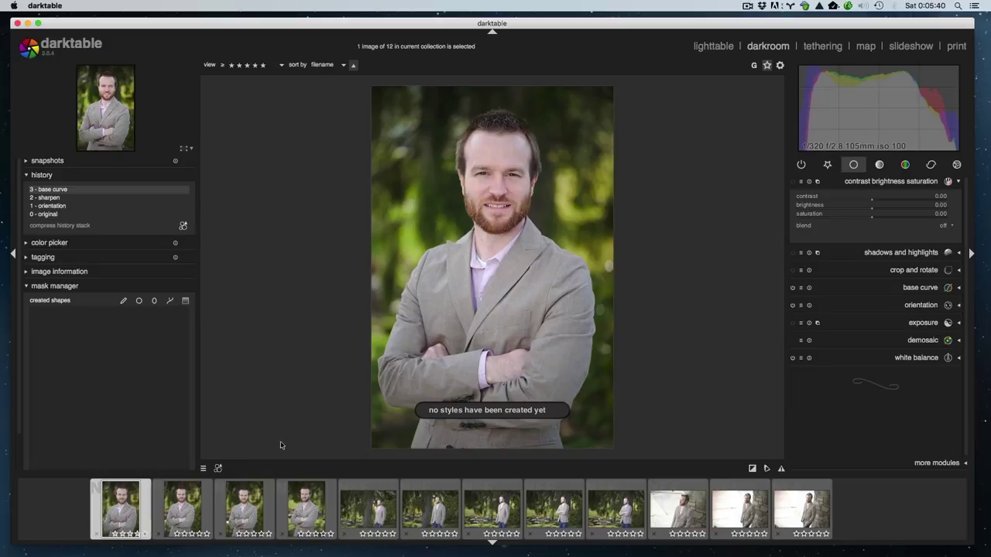
left_click(204, 470)
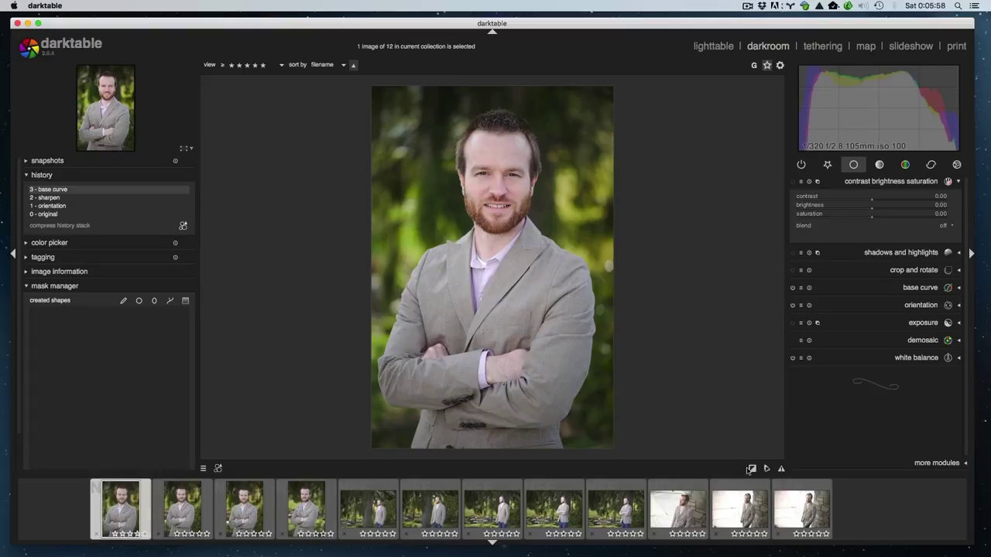
Open the overexposed photo by the stone wall and inspect its clipping with the over/under exposure indicator, leaving the indicator off.
left_click(750, 525)
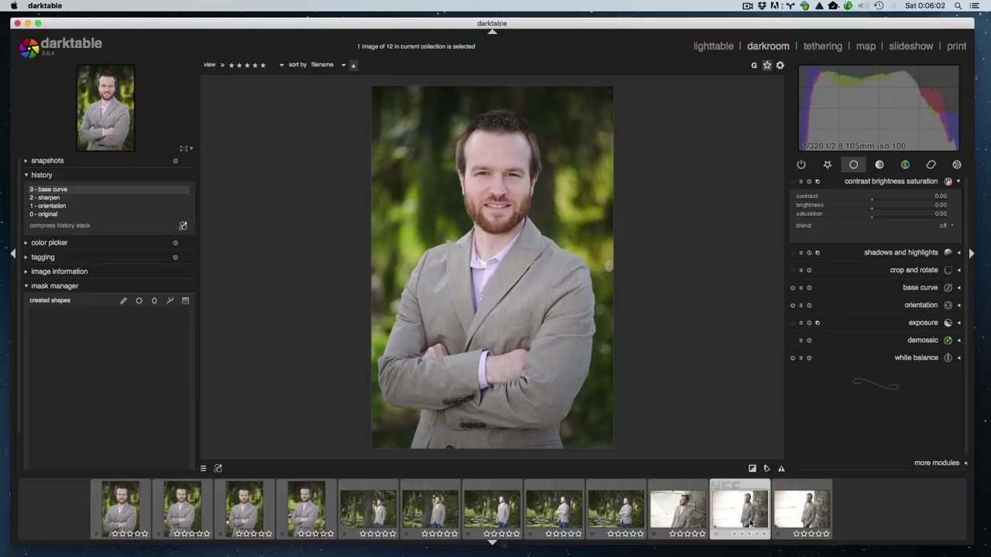
scroll(748, 517, "down", 4)
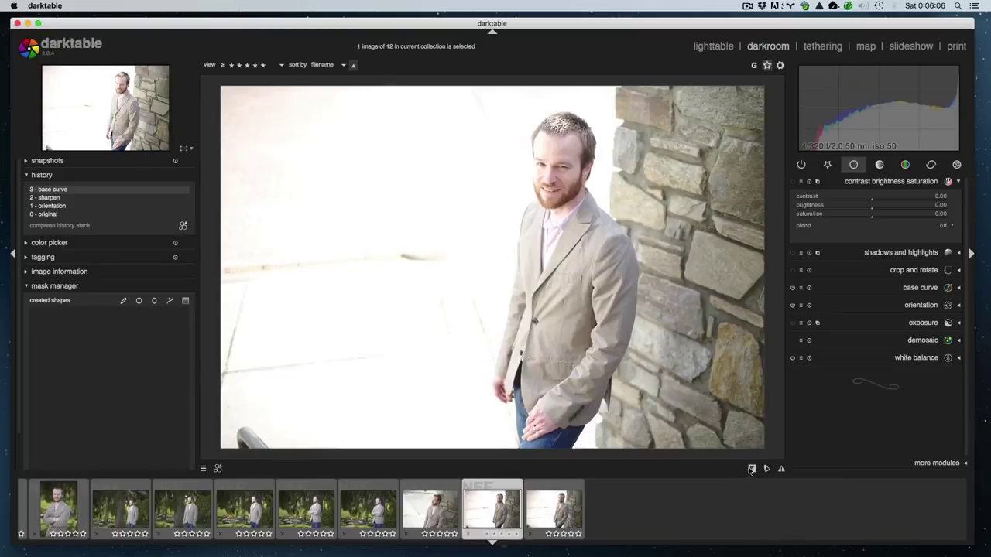
left_click(751, 469)
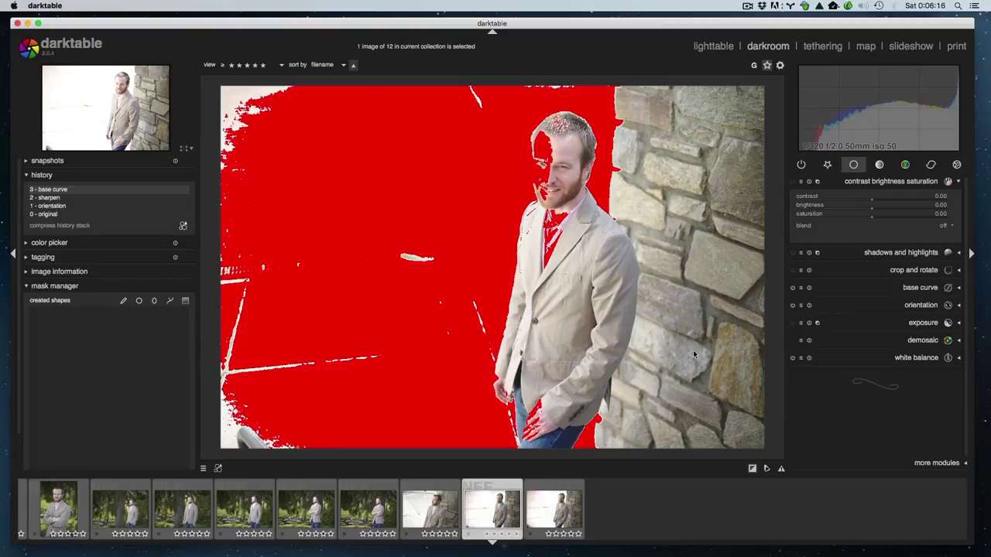
left_click(752, 470)
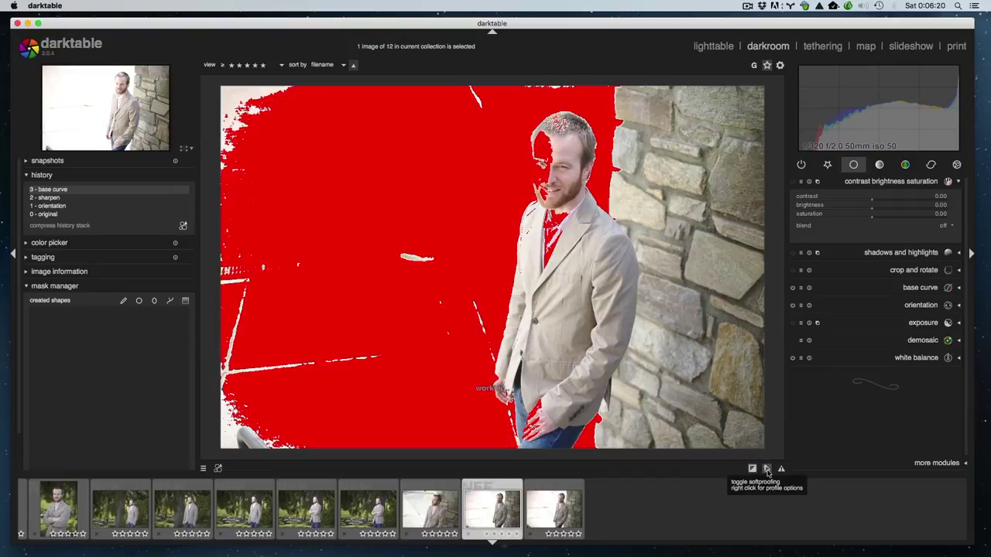
left_click(755, 471)
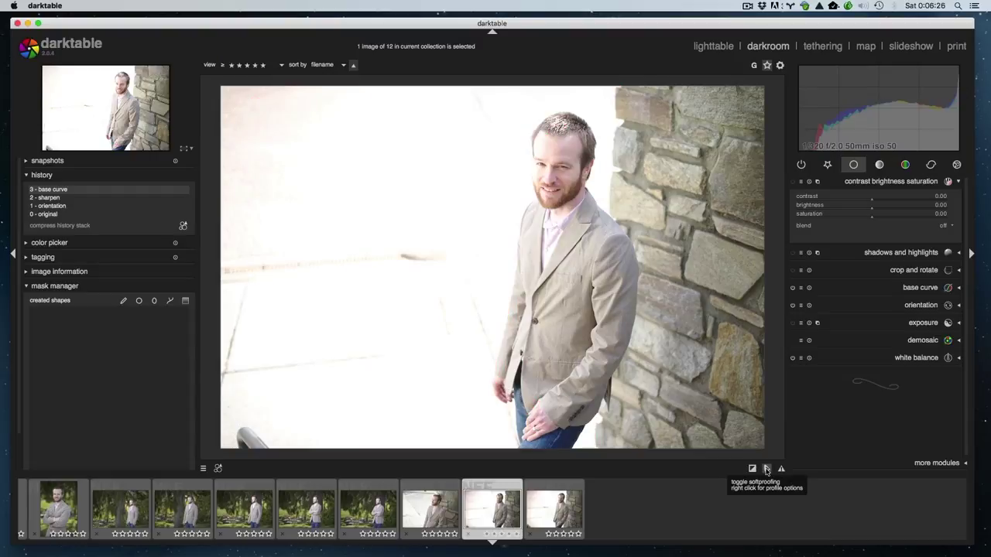
Preview the stone-wall photo with softproofing and the gamut check, leaving both off.
left_click(766, 470)
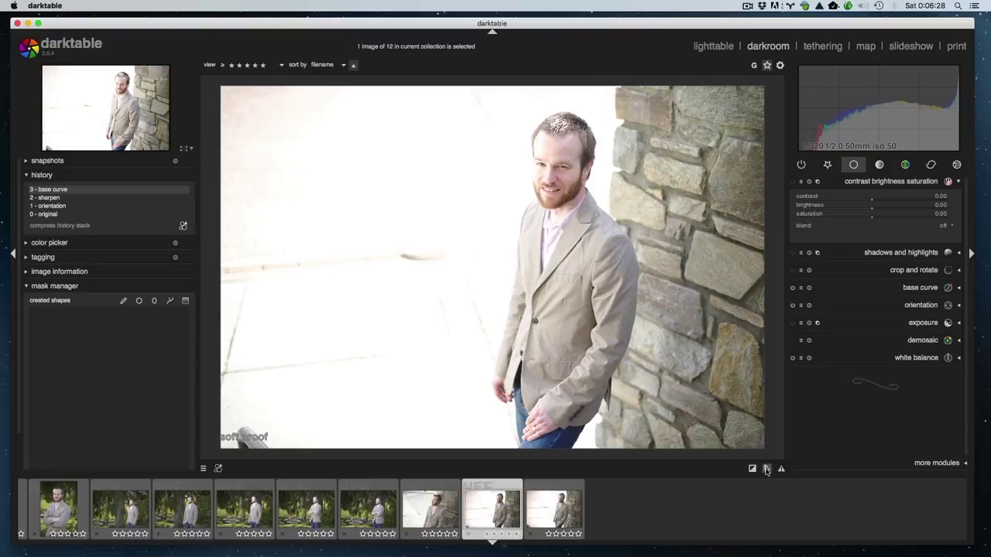
left_click(767, 470)
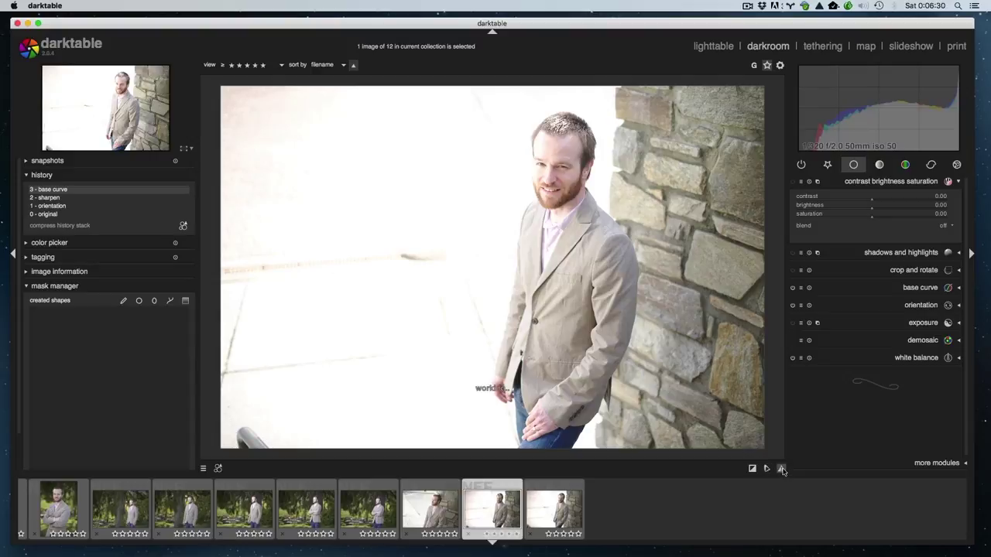
left_click(782, 470)
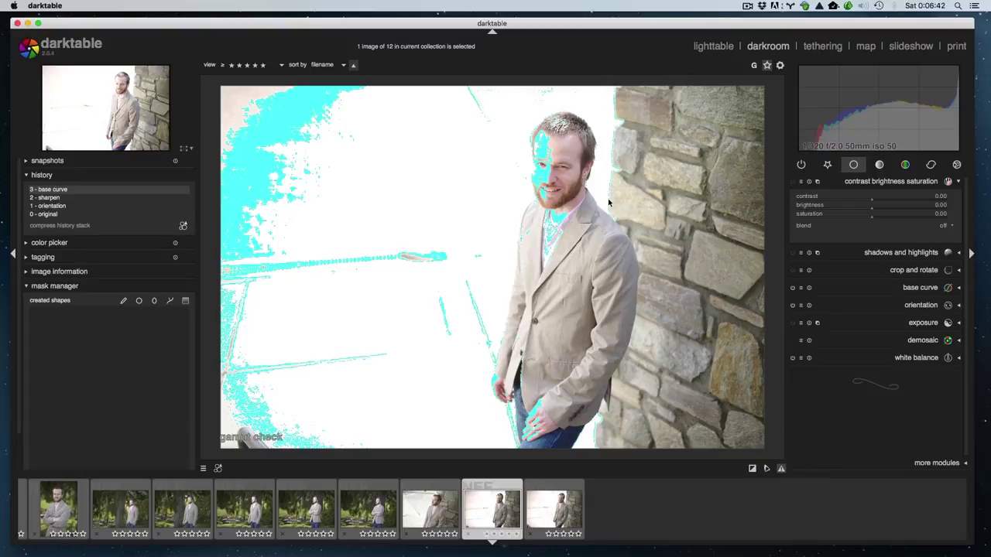
left_click(782, 470)
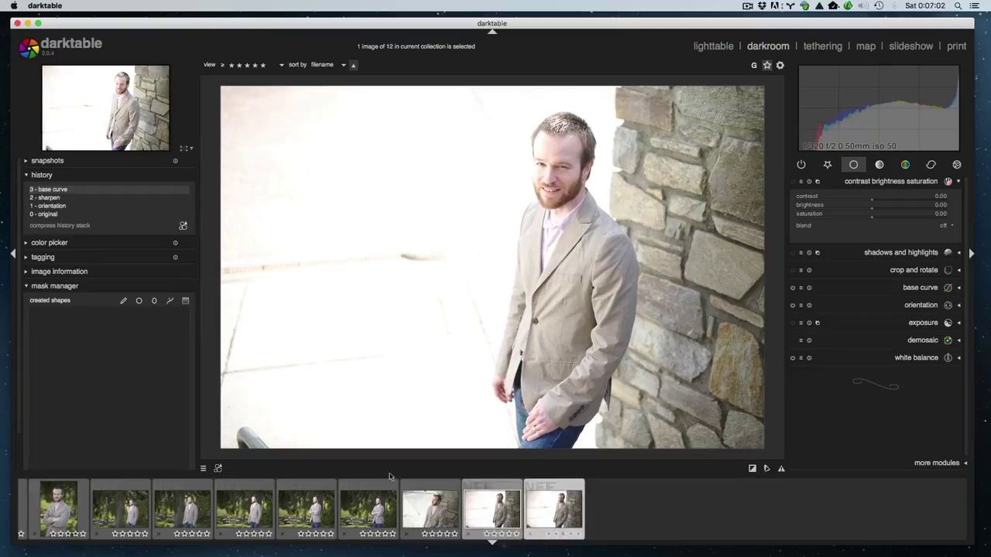
Reopen the first portrait of the collection and collapse the contrast brightness saturation module.
scroll(86, 505, "down", 1)
scroll(87, 505, "up", 5)
left_click(116, 508)
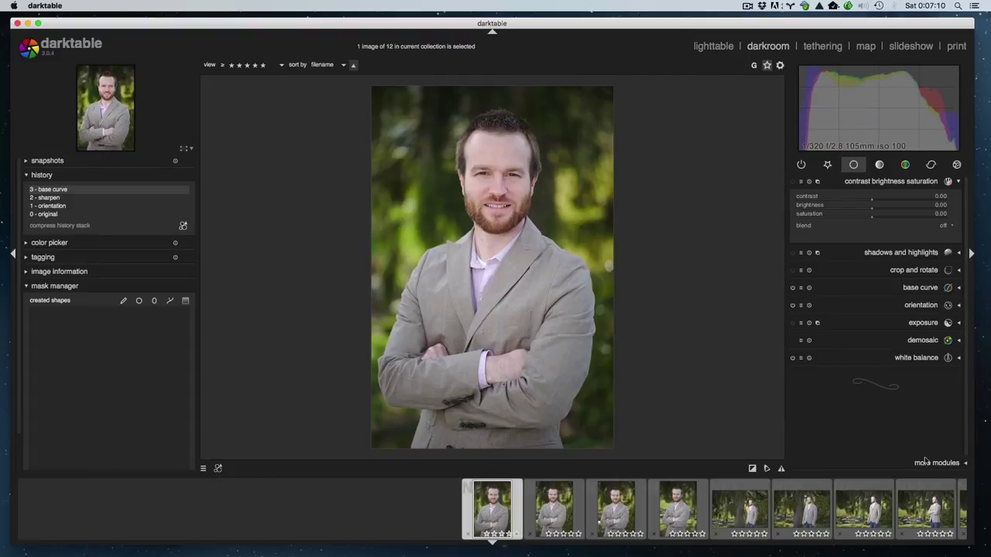
left_click(911, 183)
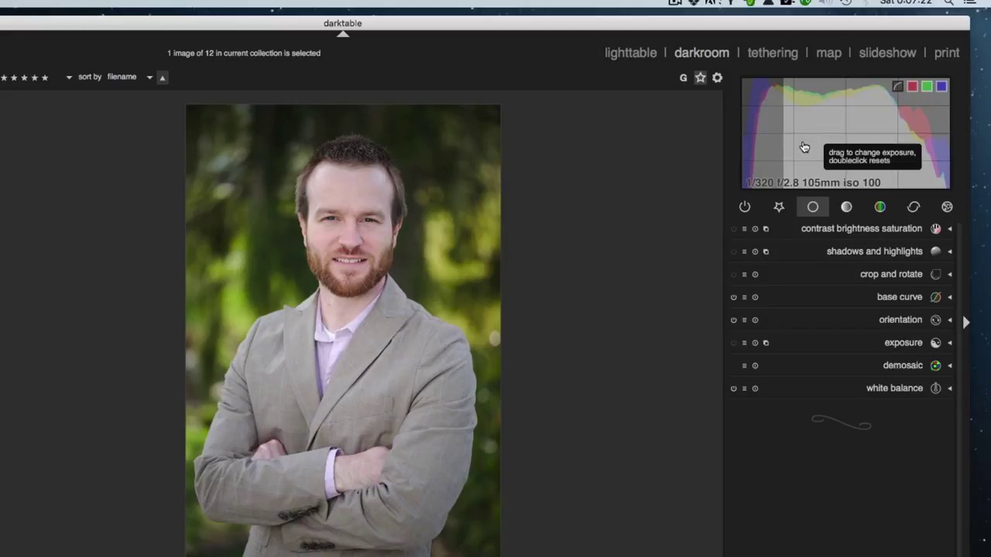
Lower the portrait's exposure directly in the histogram and revert the edit history to the base curve entry.
scroll(805, 147, "down", 3)
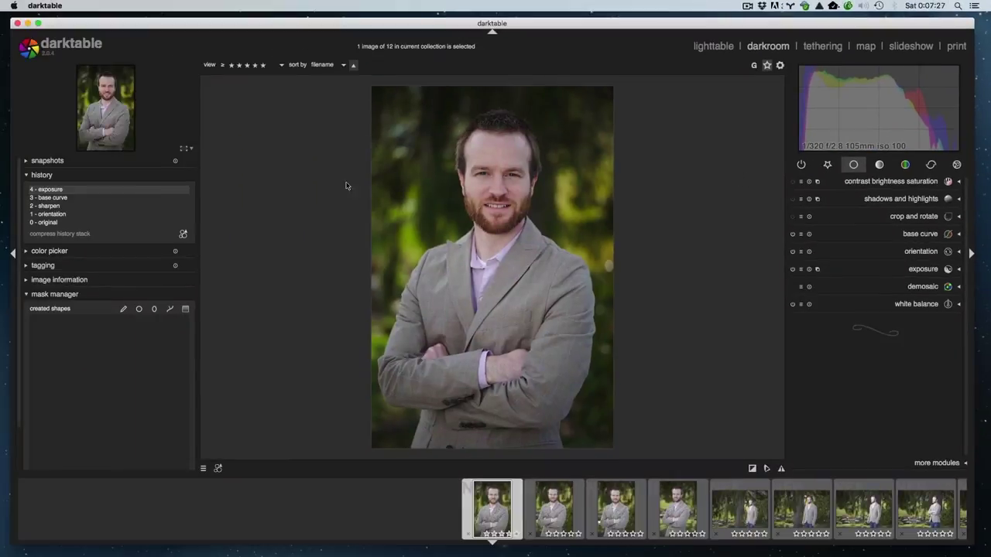
left_click(62, 197)
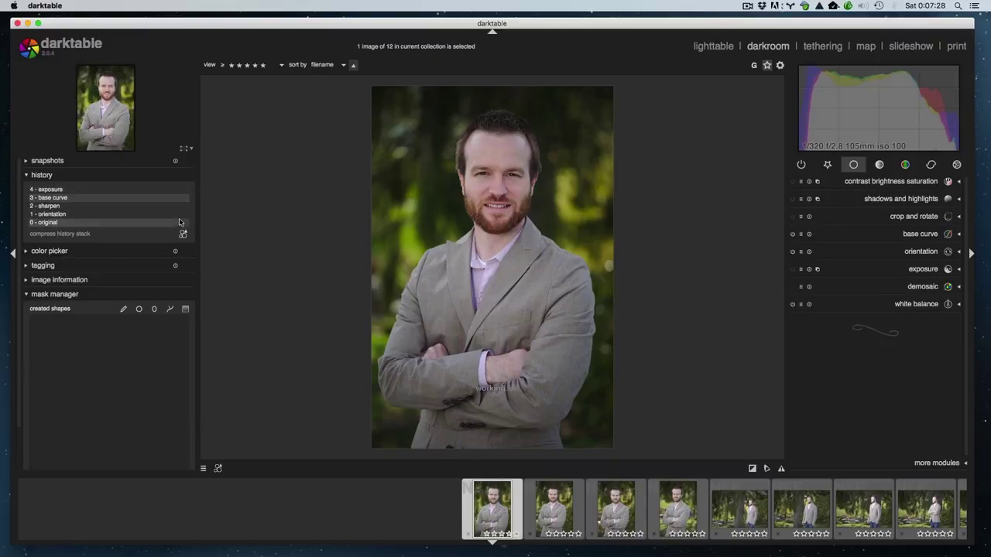
Adjust the portrait's black point directly in the histogram to deepen the shadows.
scroll(858, 104, "down", 1)
scroll(858, 103, "down", 2)
scroll(858, 104, "up", 3)
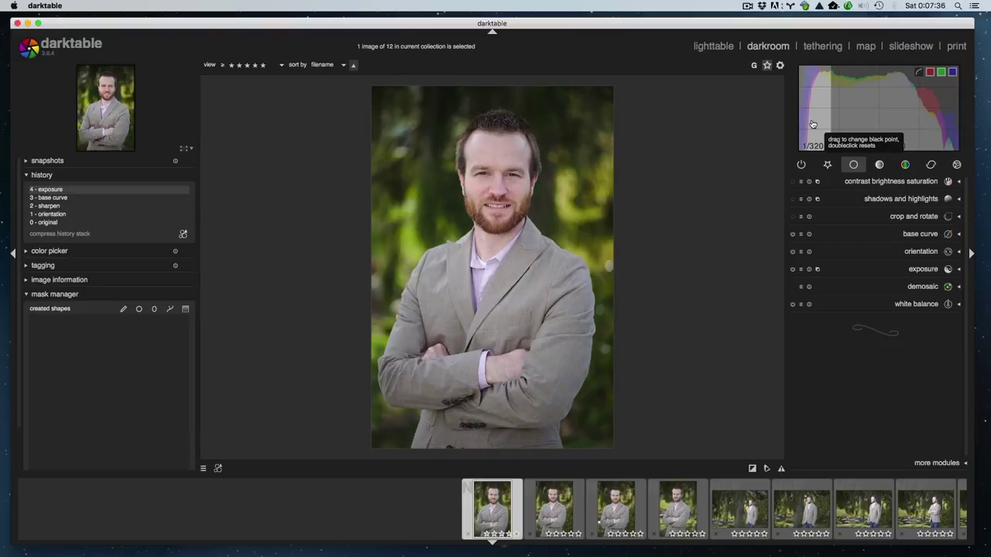
scroll(813, 124, "down", 3)
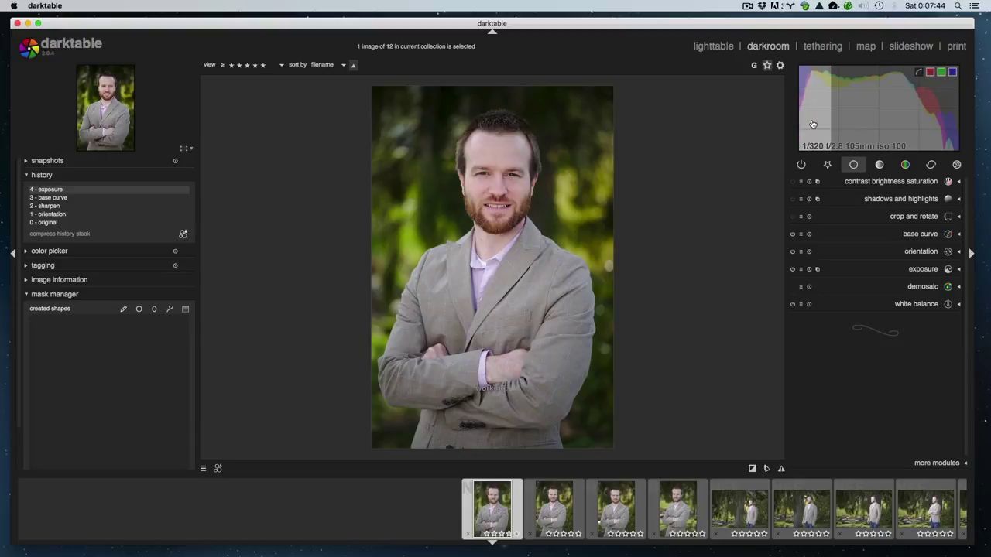
Turn on the over/under exposure indicator for the portrait and revert the edit history to the base curve entry.
left_click(751, 470)
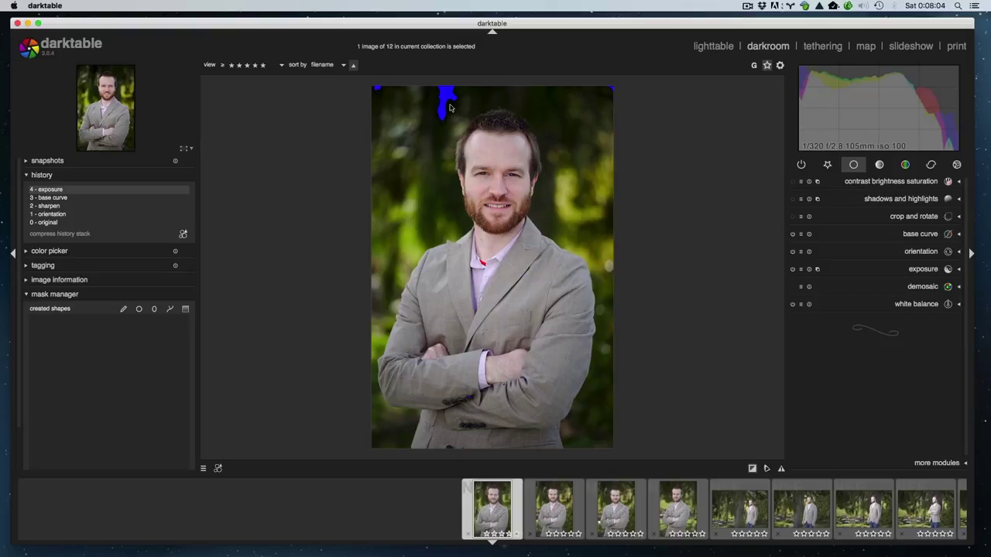
mouse_move(935, 85)
left_click(71, 198)
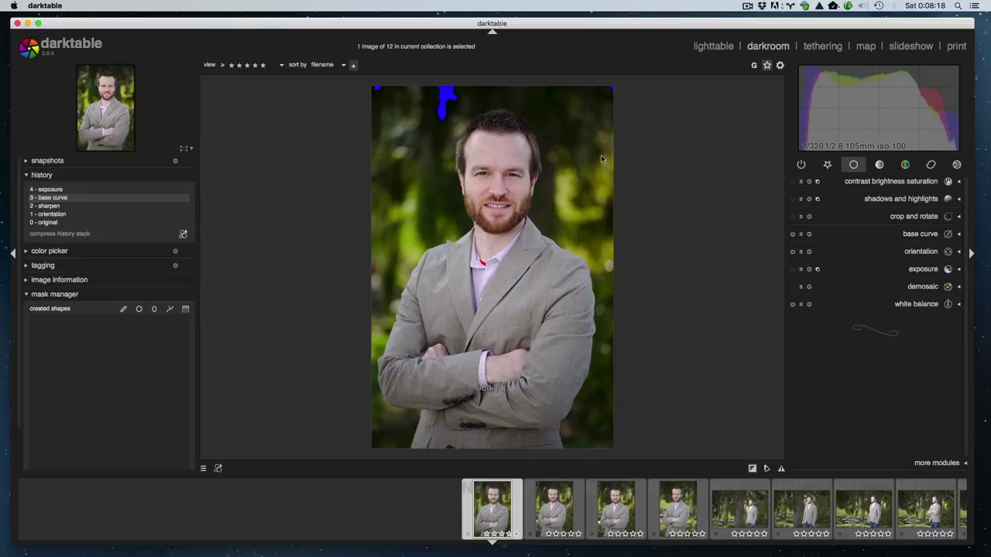
mouse_move(873, 119)
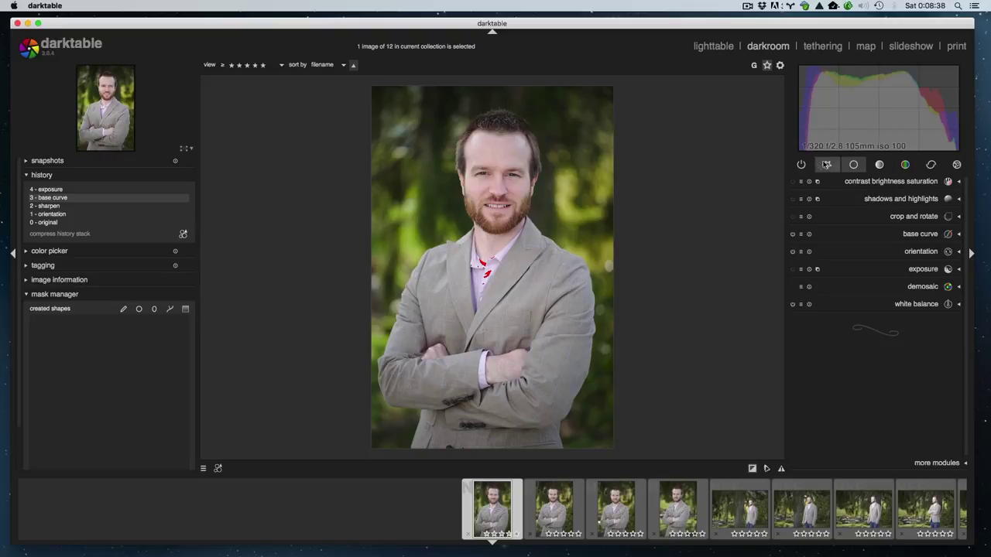
Show the active modules and look through the base curve module's curve and its list of camera presets.
left_click(805, 165)
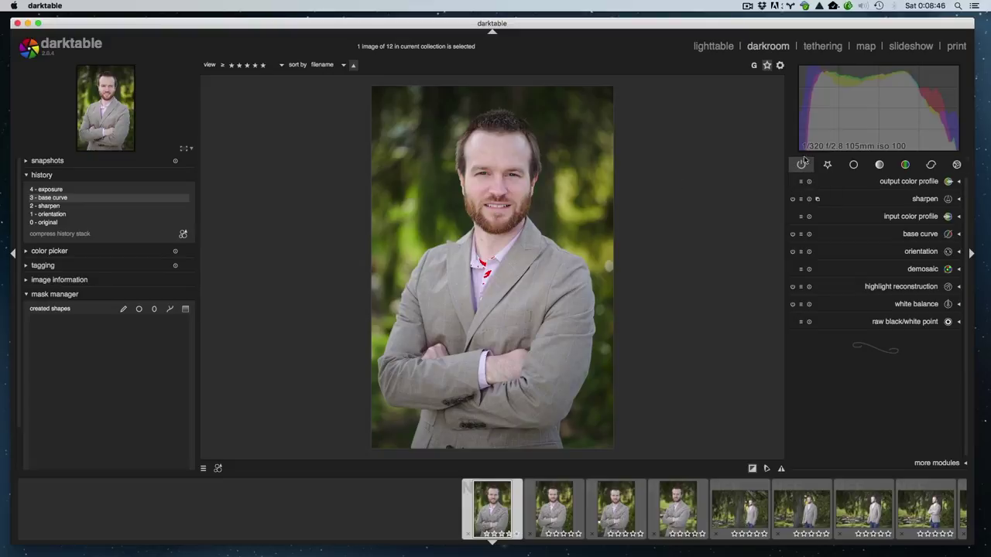
left_click(920, 235)
left_click(924, 236)
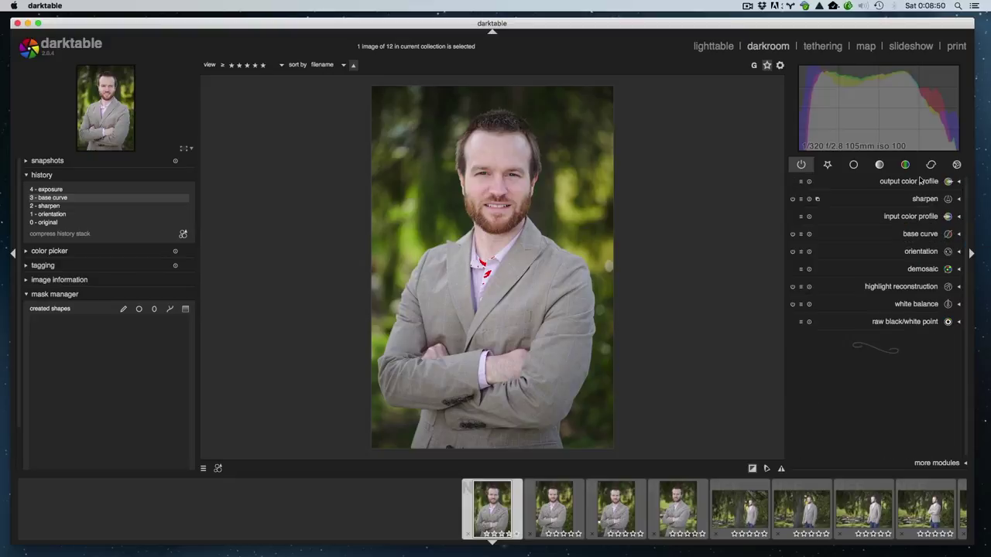
left_click(924, 235)
left_click(800, 180)
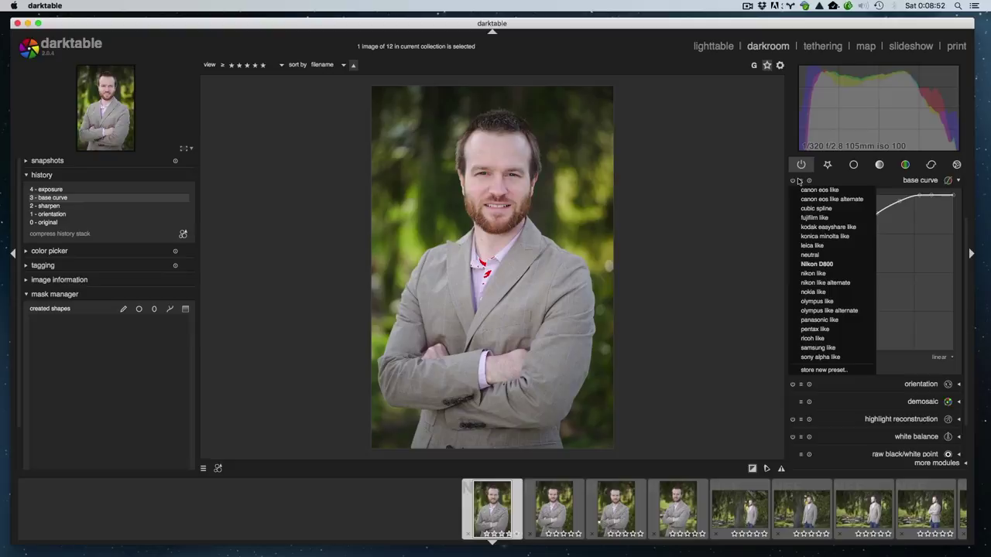
left_click(934, 181)
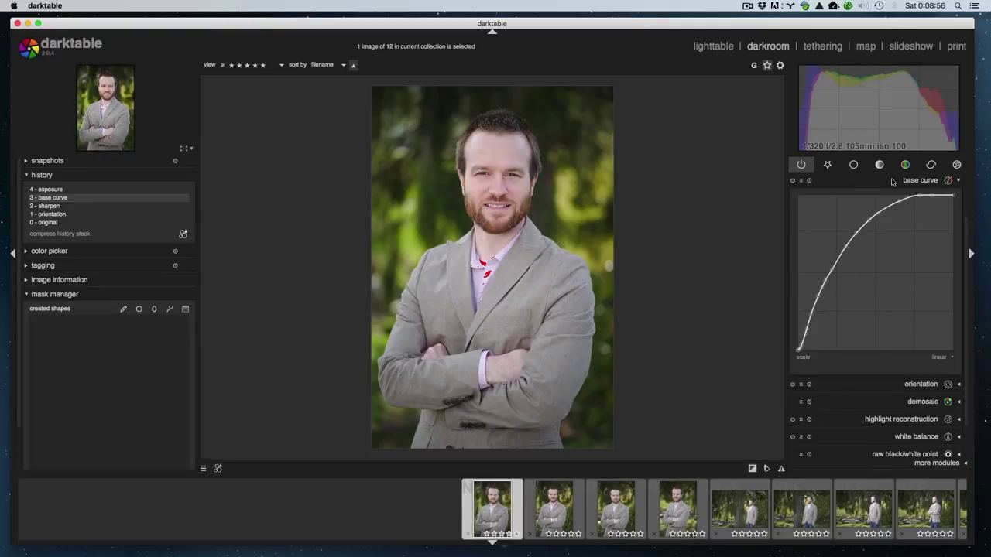
left_click(842, 179)
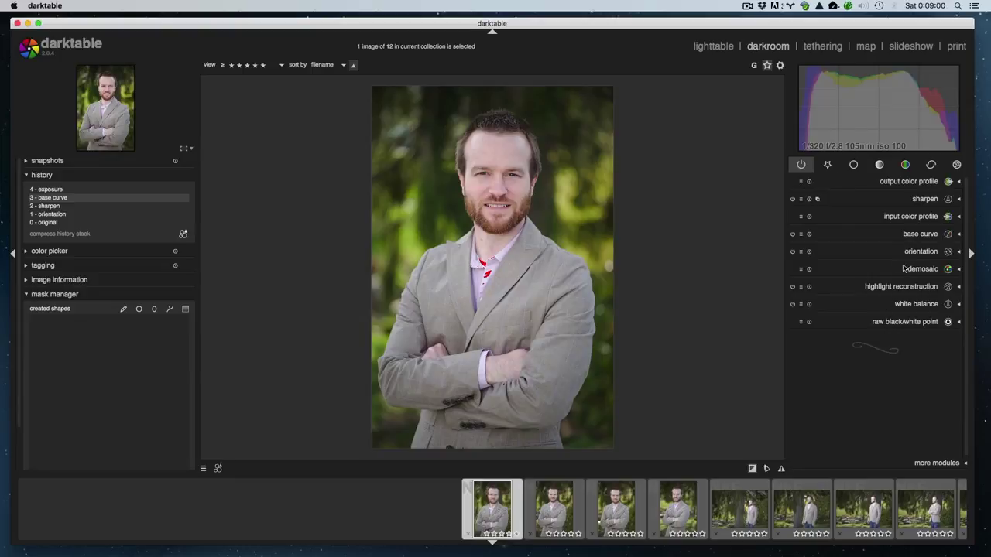
Look through the favorites, color, tone and basic module groups in turn.
left_click(828, 165)
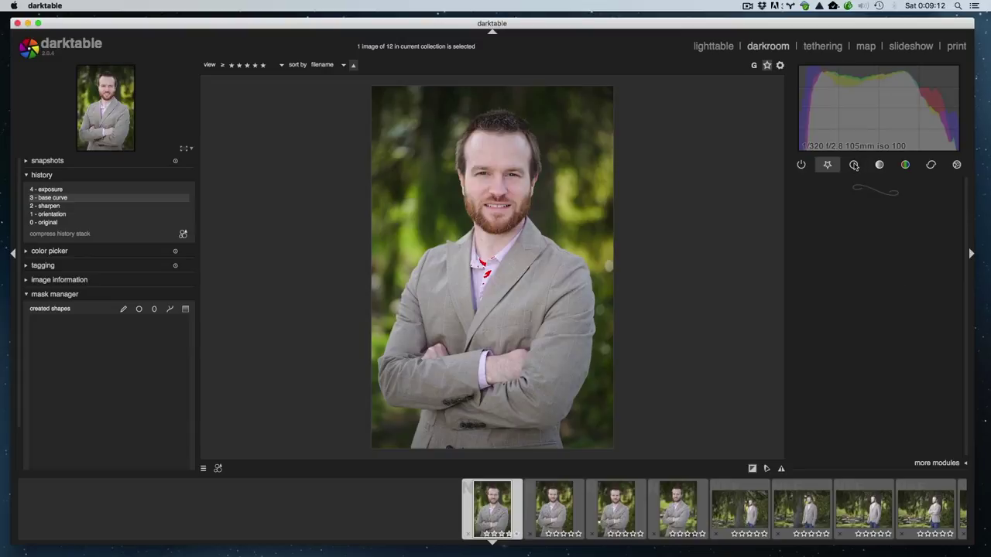
left_click(905, 165)
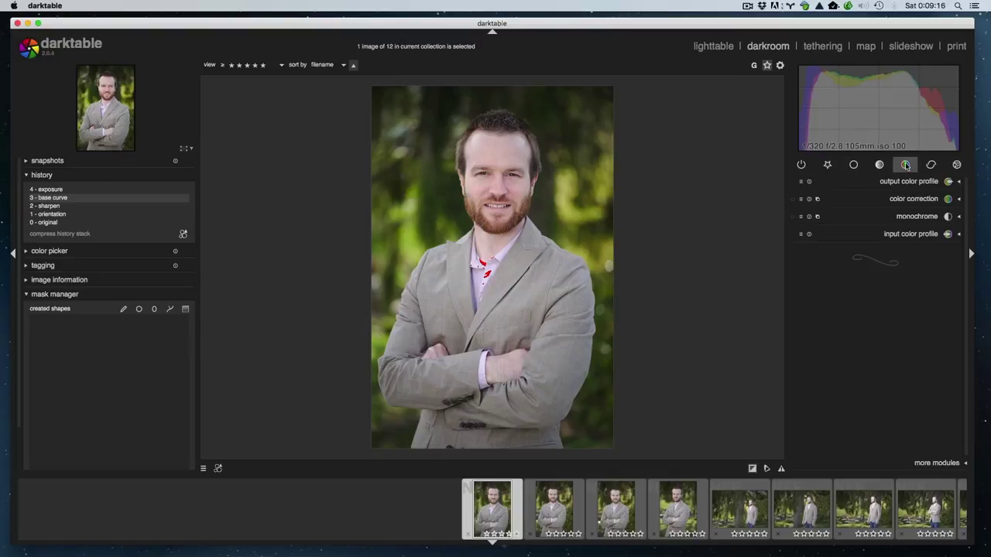
left_click(879, 165)
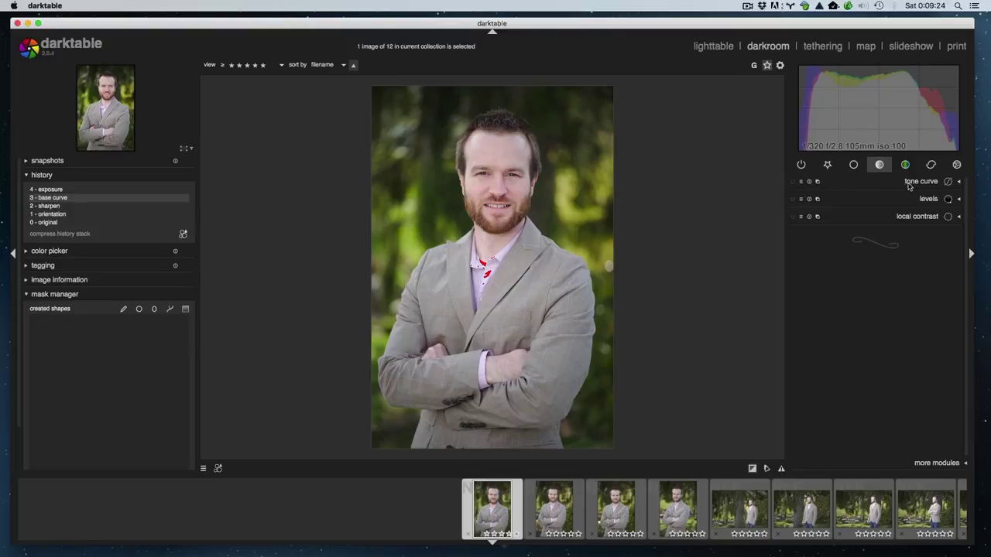
left_click(855, 165)
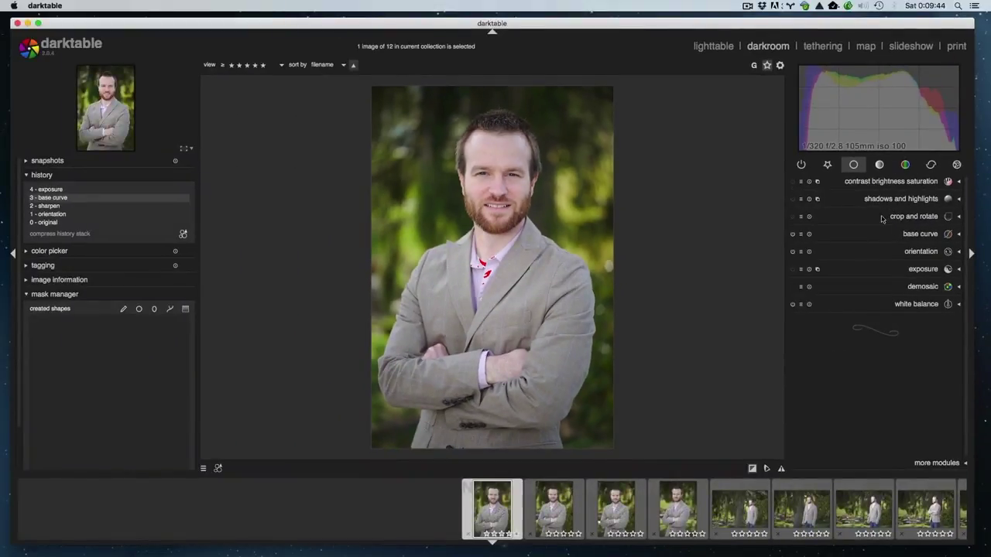
Return to the tone module group and briefly expand the tone curve module to view its curve.
left_click(879, 164)
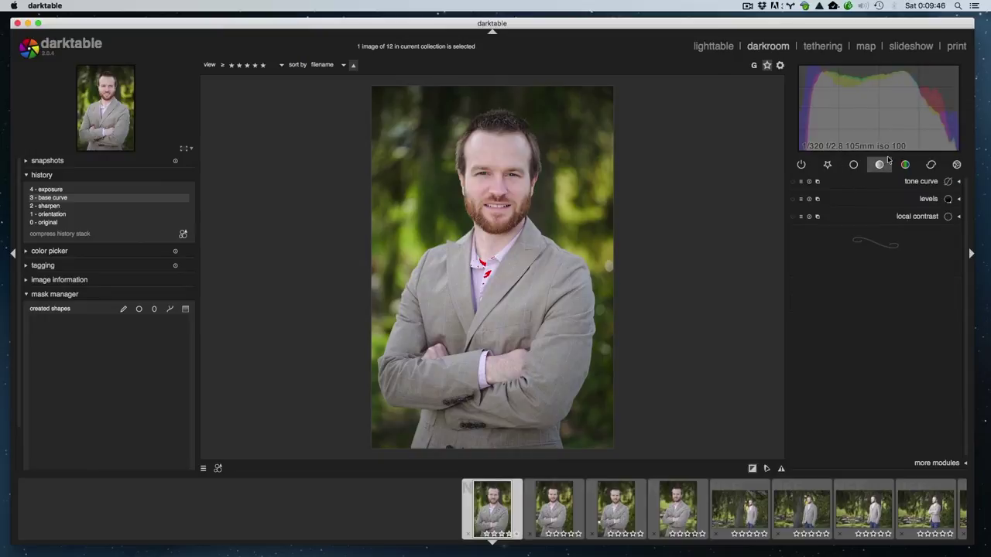
left_click(929, 181)
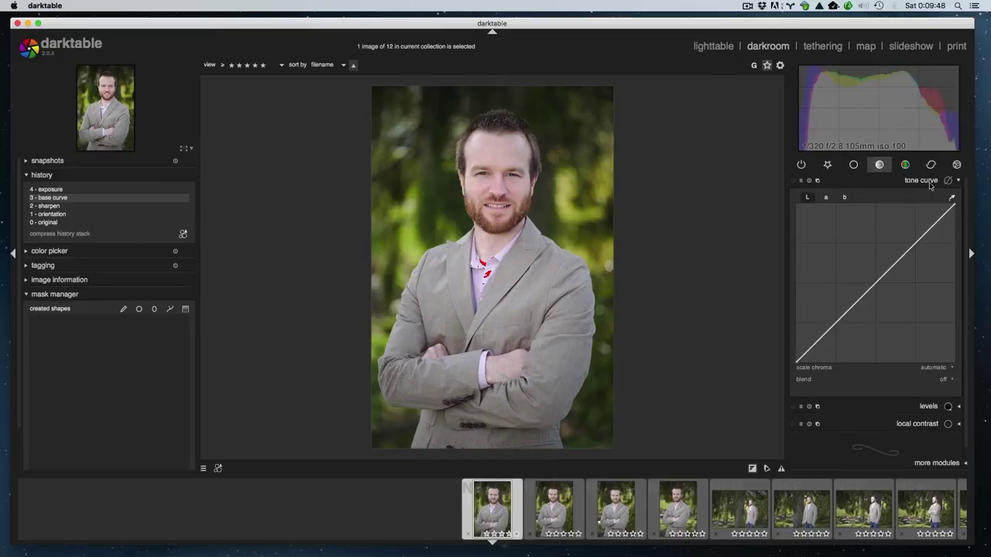
left_click(927, 184)
left_click(926, 186)
left_click(932, 183)
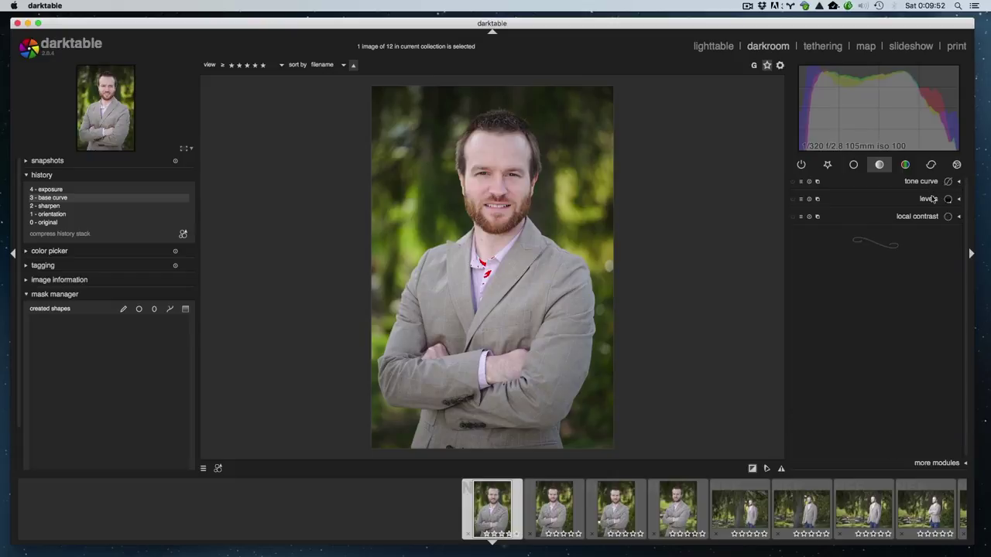
Nudge the black point in the levels module, revert the edit history to the base curve entry, and collapse the module.
left_click(929, 199)
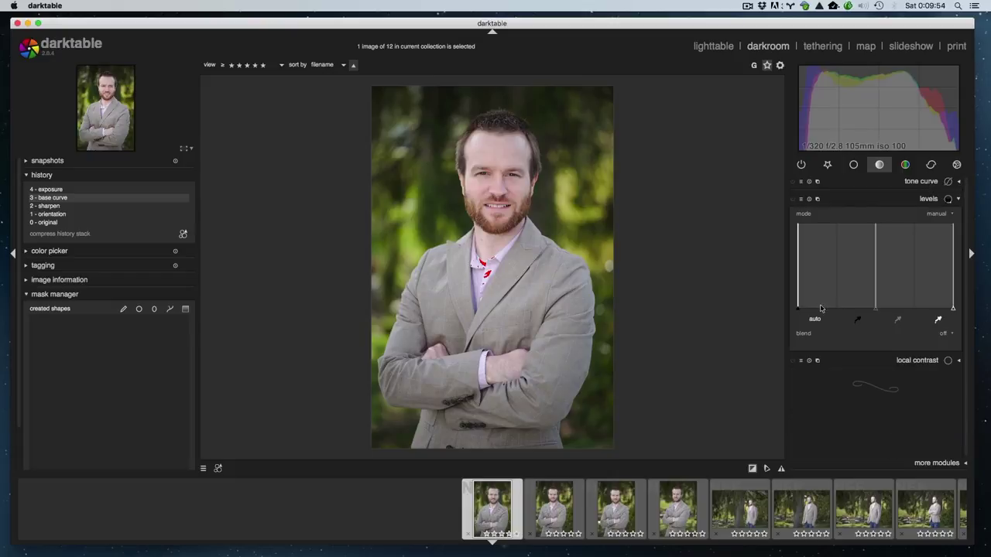
mouse_move(801, 307)
left_mouse_down()
mouse_move(810, 307)
mouse_move(796, 308)
left_mouse_up()
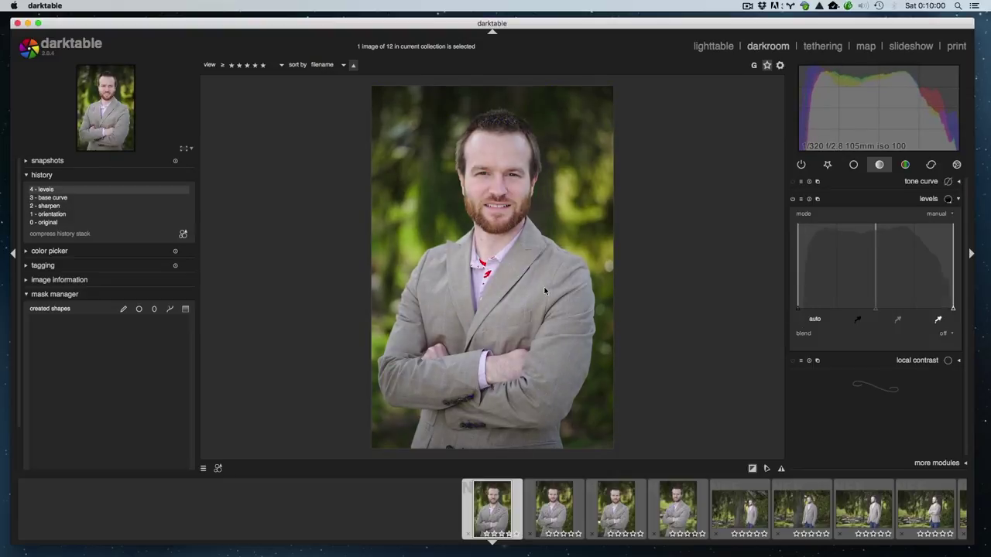
left_click(99, 206)
left_click(101, 198)
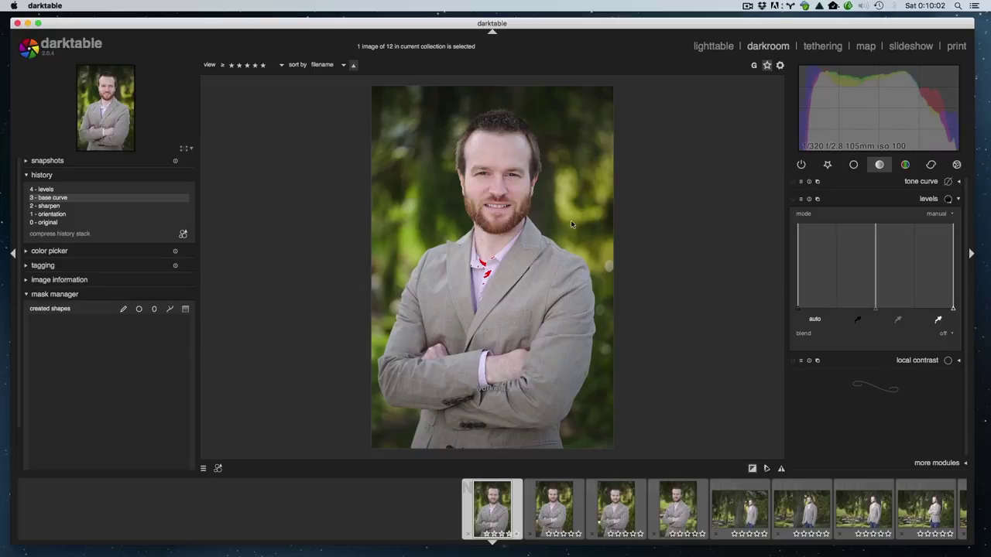
left_click(921, 199)
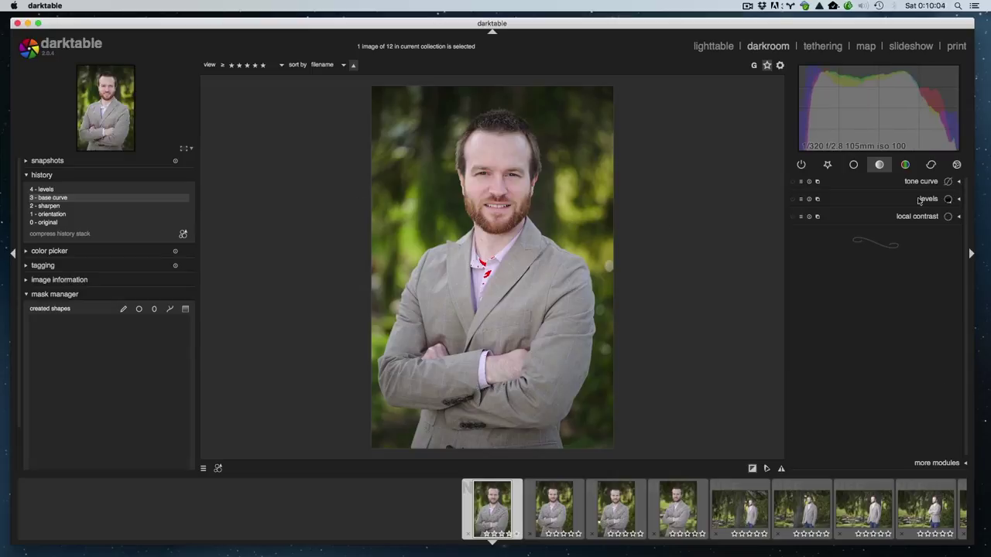
View the local contrast module's settings, collapse it, and switch to the color module group.
left_click(915, 217)
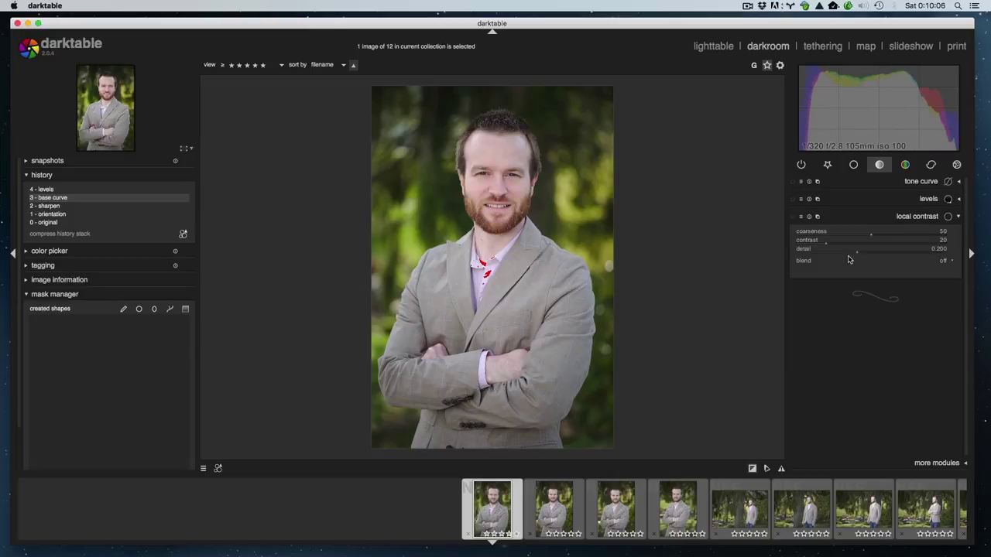
left_click(915, 219)
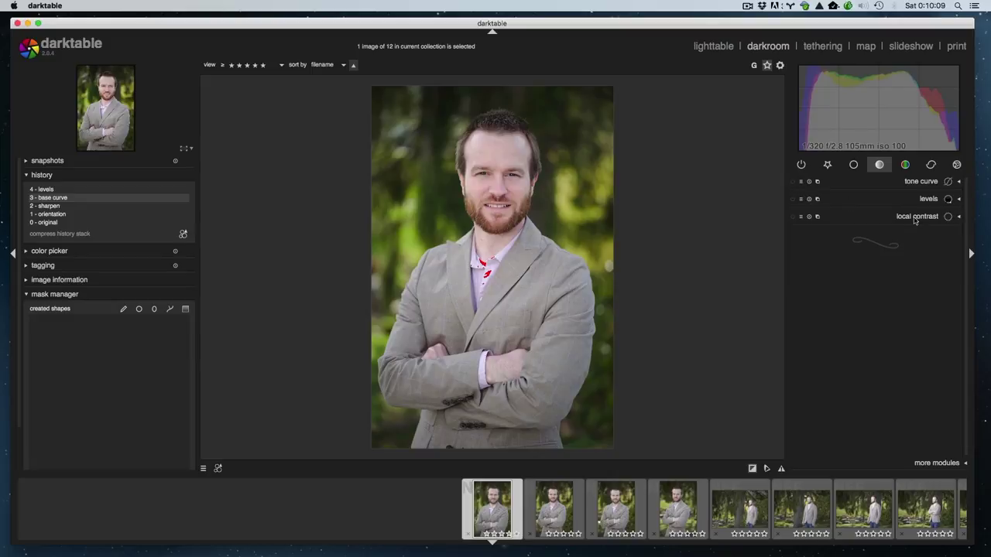
left_click(913, 170)
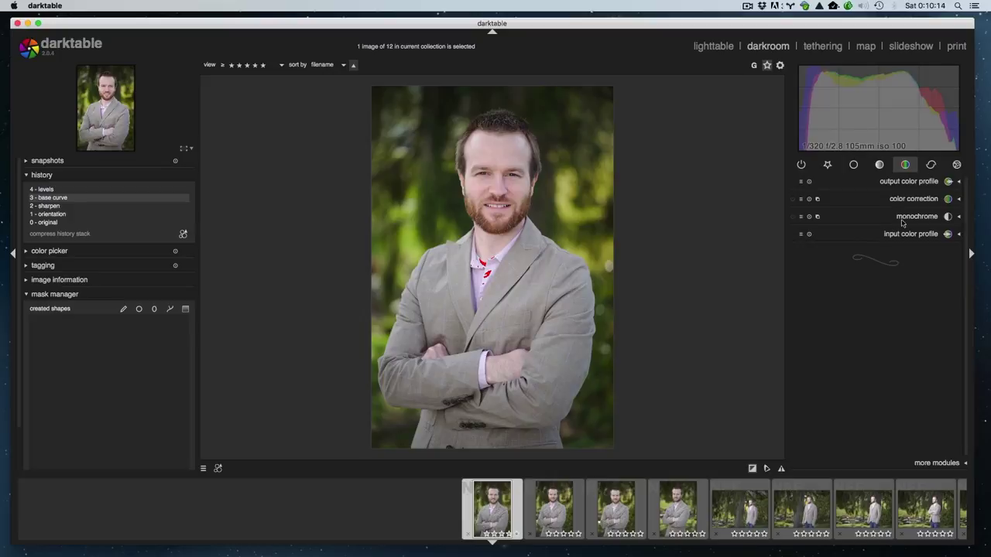
Look into the monochrome and color correction modules and leave them collapsed.
left_click(903, 219)
left_click(907, 202)
left_click(849, 223)
left_click(797, 205)
left_click(871, 218)
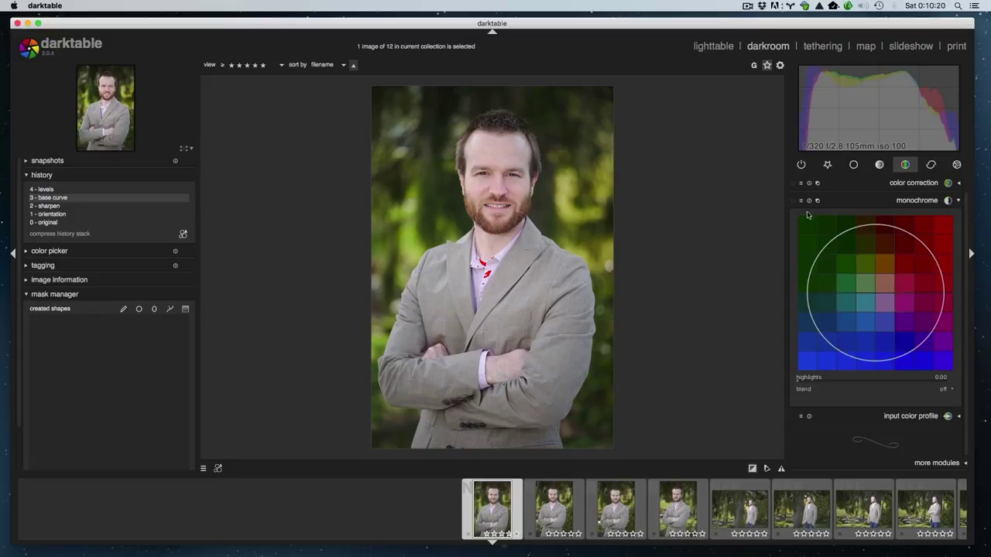
left_click(798, 203)
left_click(793, 206)
left_click(807, 200)
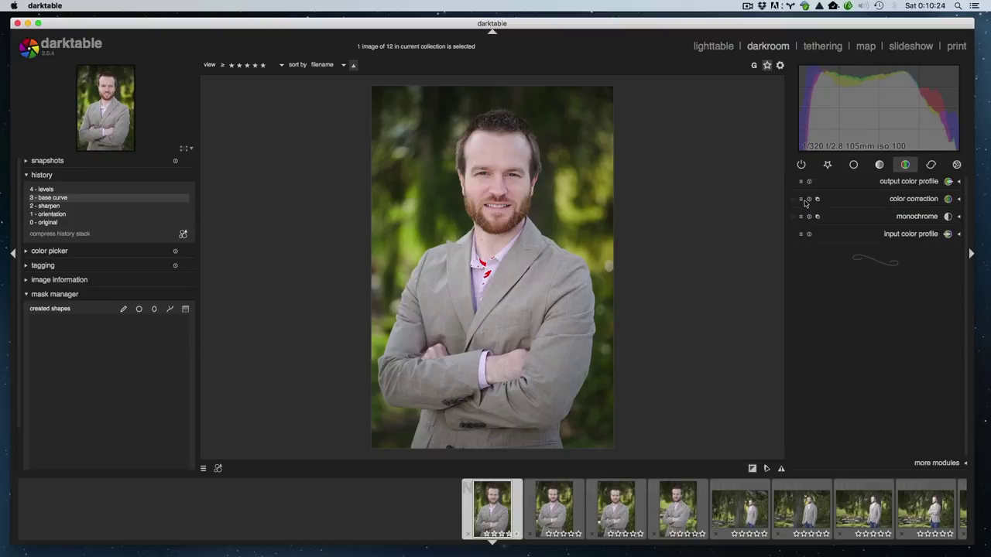
Expand the monochrome module, review its preset and instance options, and reset its parameters.
left_click(898, 217)
left_click(801, 203)
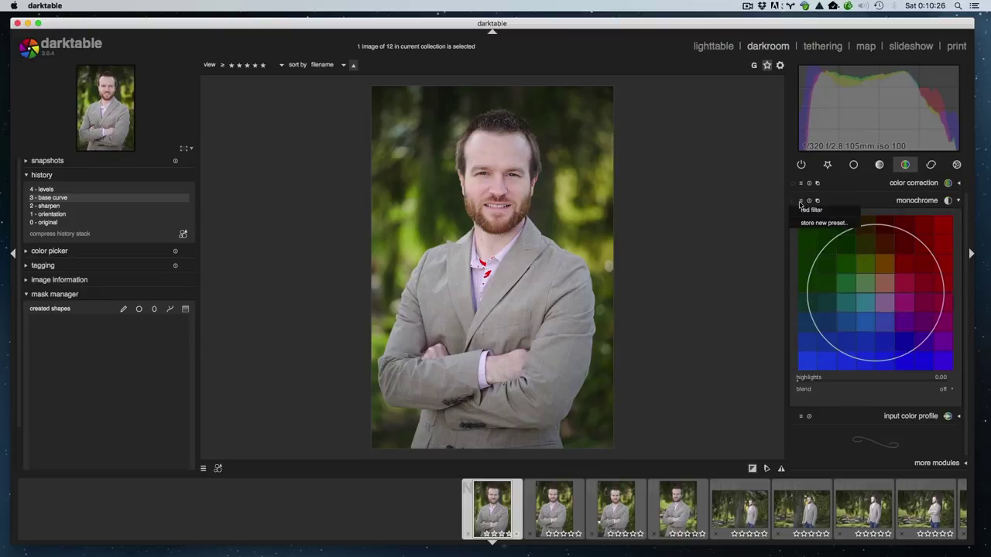
left_click(813, 200)
left_click(817, 201)
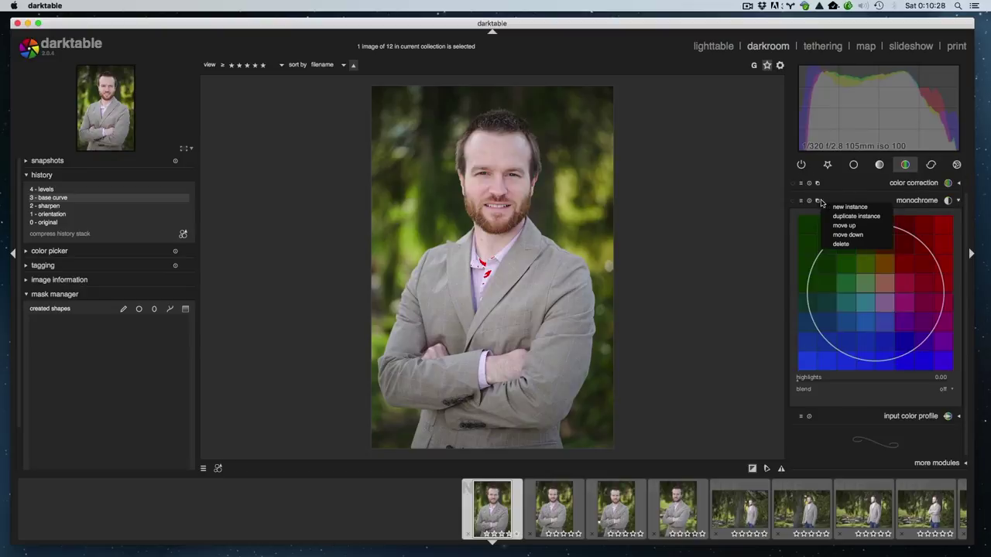
left_click(809, 200)
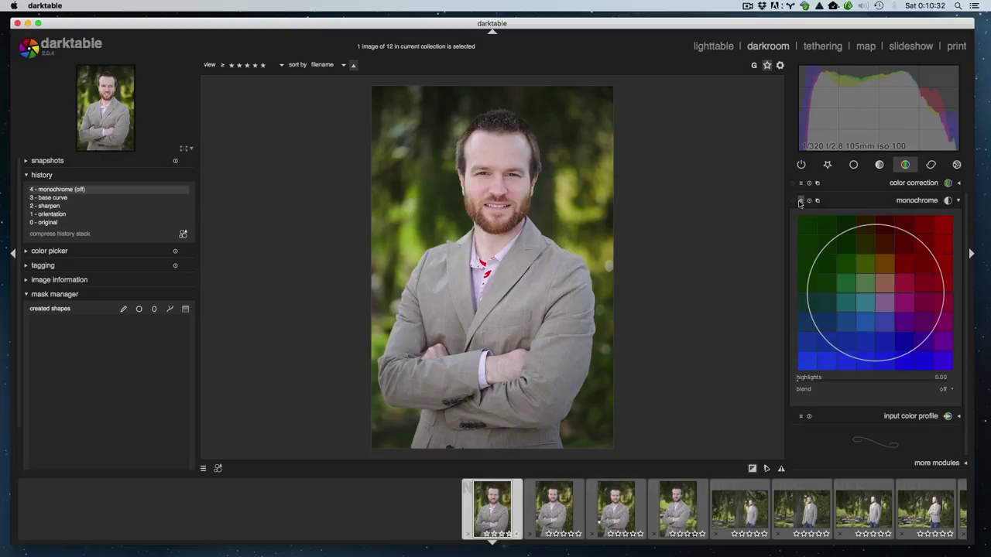
left_click(800, 202)
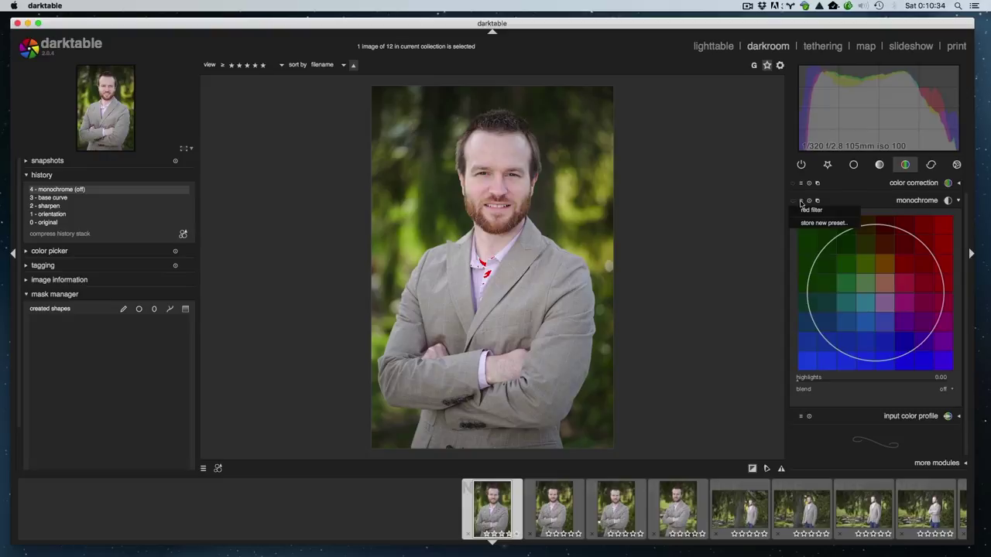
left_click(803, 206)
Convert the portrait to black and white by moving the monochrome color filter into the green area and adjusting its size.
scroll(860, 268, "down", 3)
scroll(861, 268, "down", 2)
scroll(875, 283, "up", 3)
left_click_drag(875, 283, 843, 246)
scroll(843, 246, "down", 2)
scroll(843, 248, "up", 2)
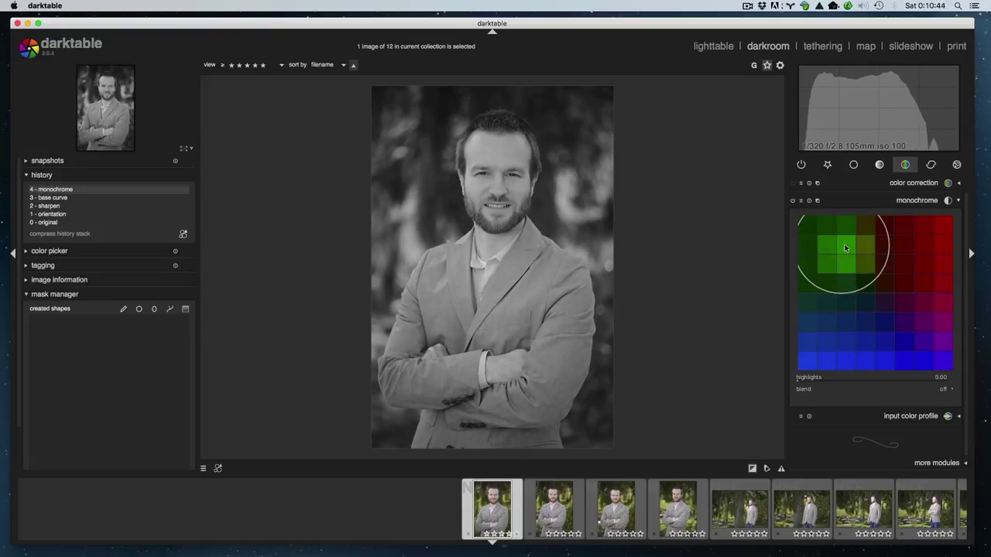
Shift the monochrome filter slightly toward yellow-green and vary its size, ending with a small circle.
left_click_drag(841, 246, 850, 255)
scroll(849, 255, "up", 2)
scroll(850, 256, "down", 2)
scroll(850, 255, "up", 2)
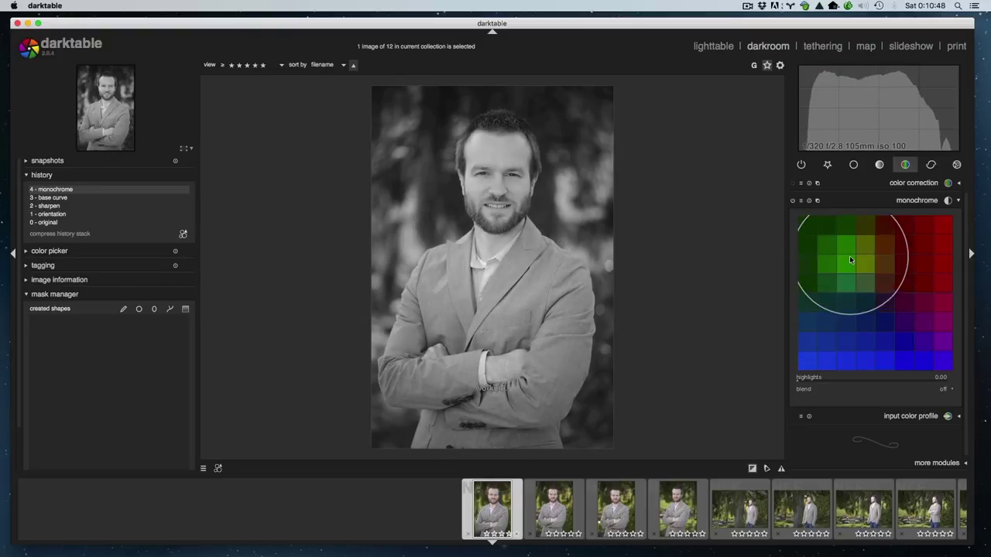
scroll(849, 256, "down", 2)
scroll(850, 256, "up", 2)
scroll(850, 255, "down", 2)
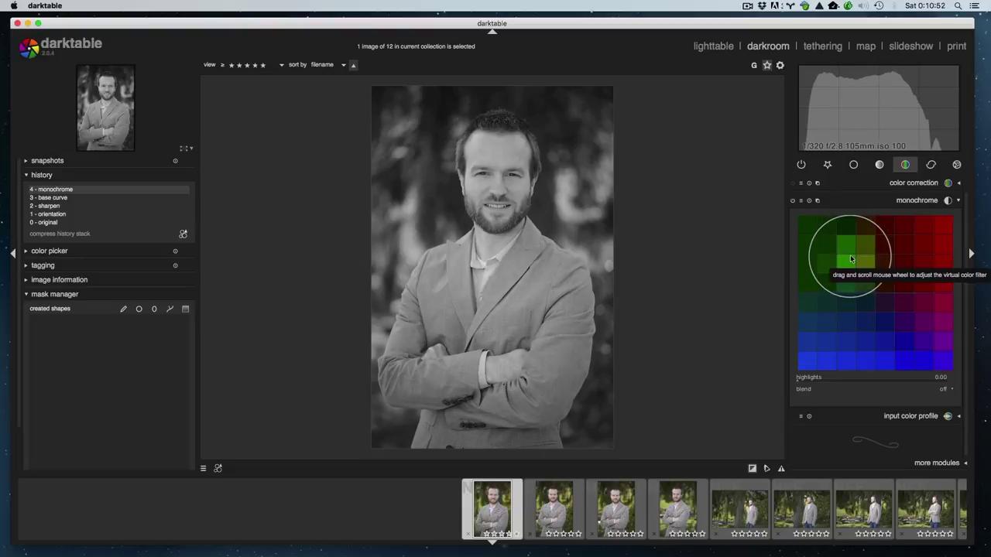
scroll(850, 258, "up", 2)
scroll(850, 258, "down", 4)
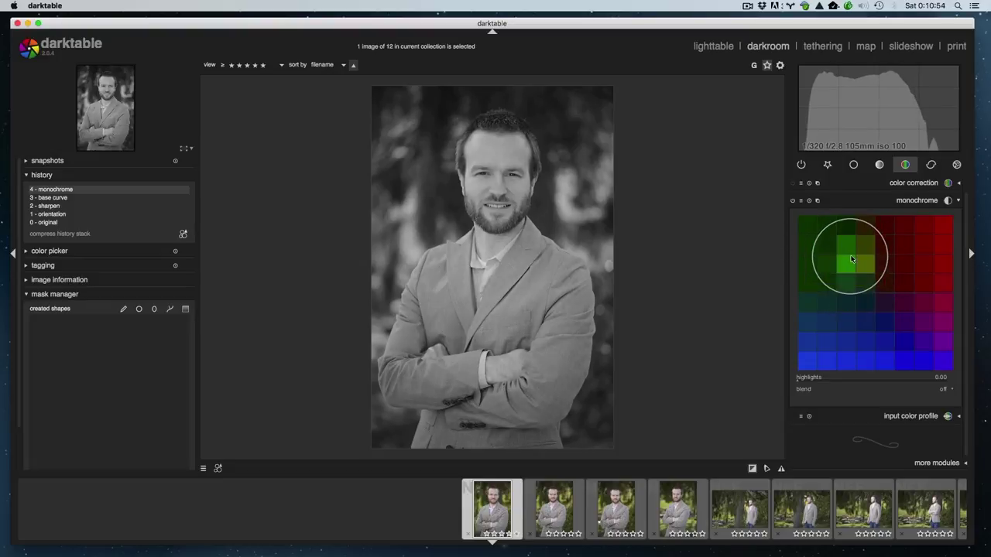
scroll(851, 259, "up", 1)
scroll(851, 259, "down", 3)
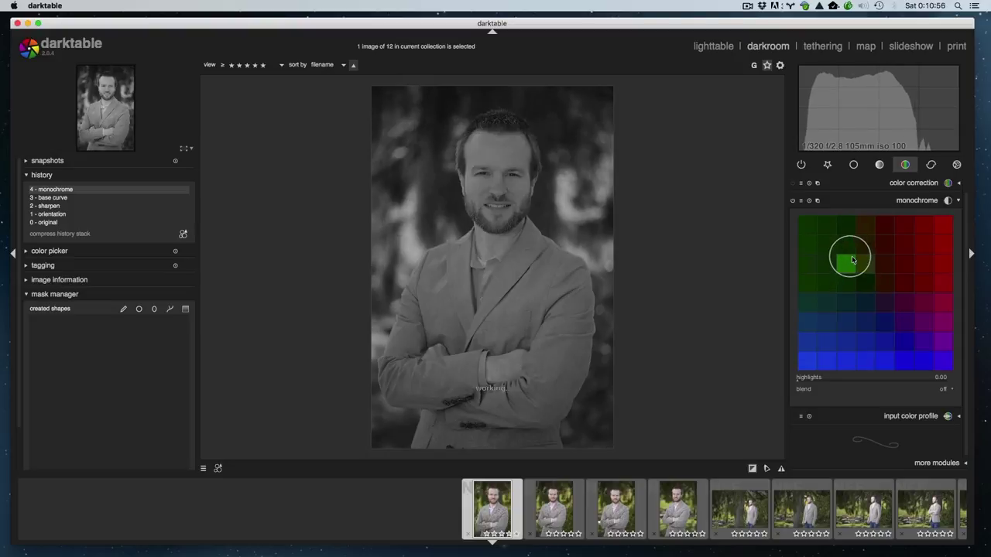
Move the monochrome filter from the green area to the red area, enlarging it and shrinking it again.
mouse_move(851, 260)
left_mouse_down()
mouse_move(827, 254)
mouse_move(847, 265)
left_mouse_up()
scroll(847, 265, "up", 3)
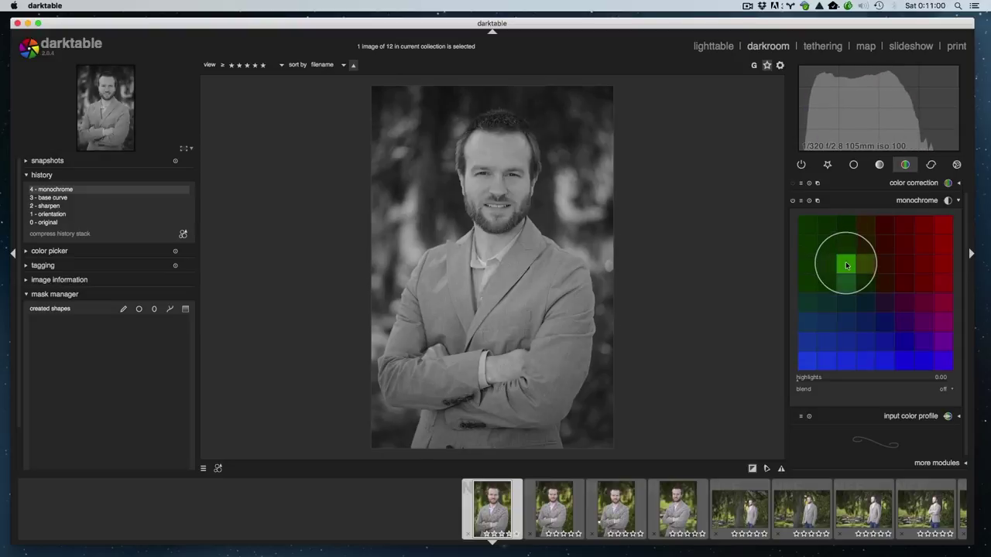
mouse_move(903, 264)
left_mouse_down()
mouse_move(925, 260)
mouse_move(903, 265)
left_mouse_up()
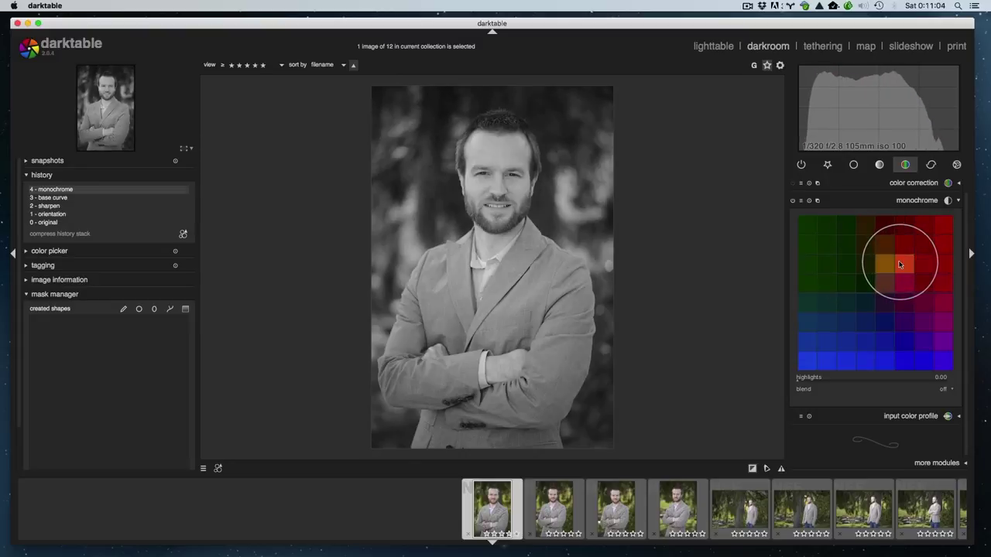
scroll(908, 259, "down", 3)
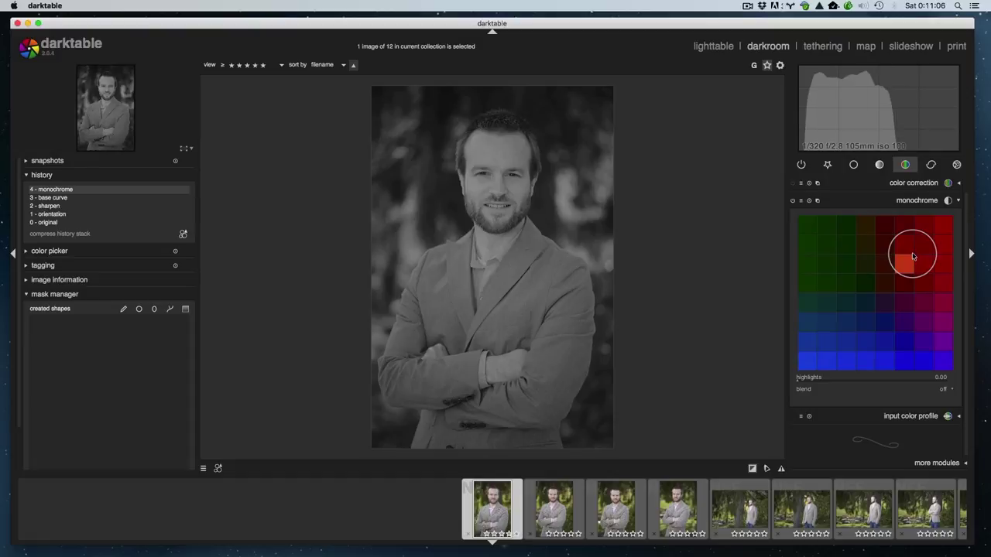
Move the monochrome filter through the blue area back to the yellow-green area near the center and give it a medium size.
left_click_drag(910, 264, 864, 334)
left_click_drag(859, 300, 854, 276)
scroll(845, 260, "up", 4)
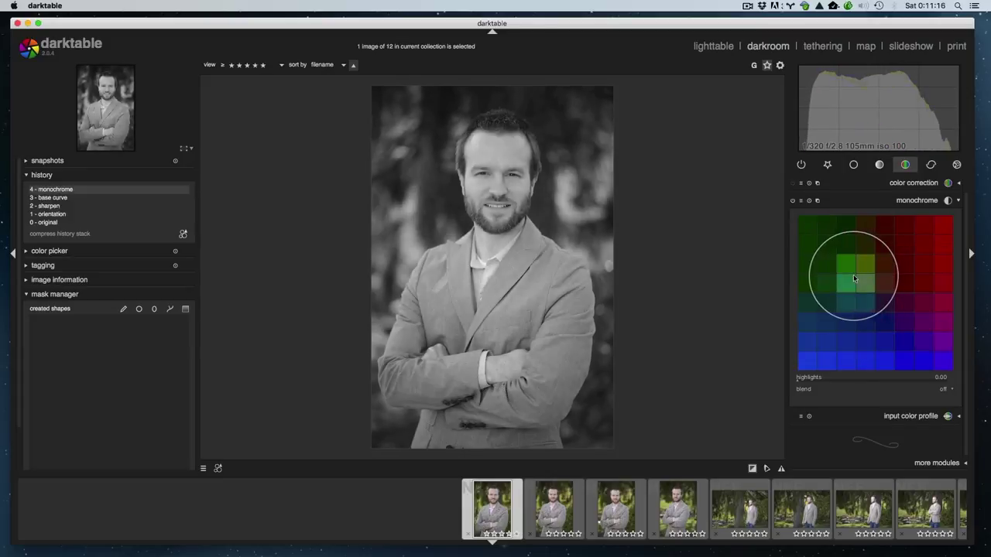
scroll(854, 274, "down", 2)
mouse_move(853, 274)
left_mouse_down()
mouse_move(857, 256)
mouse_move(863, 275)
left_mouse_up()
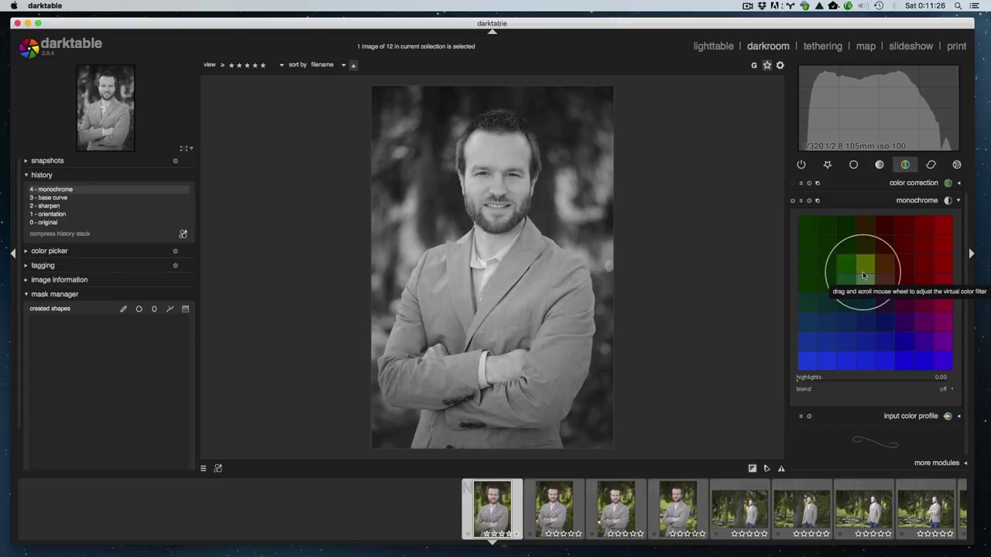
Move the monochrome color filter into the green area and vary its size, ending with a medium-large circle.
left_click_drag(863, 271, 844, 261)
scroll(845, 262, "up", 2)
scroll(844, 261, "down", 4)
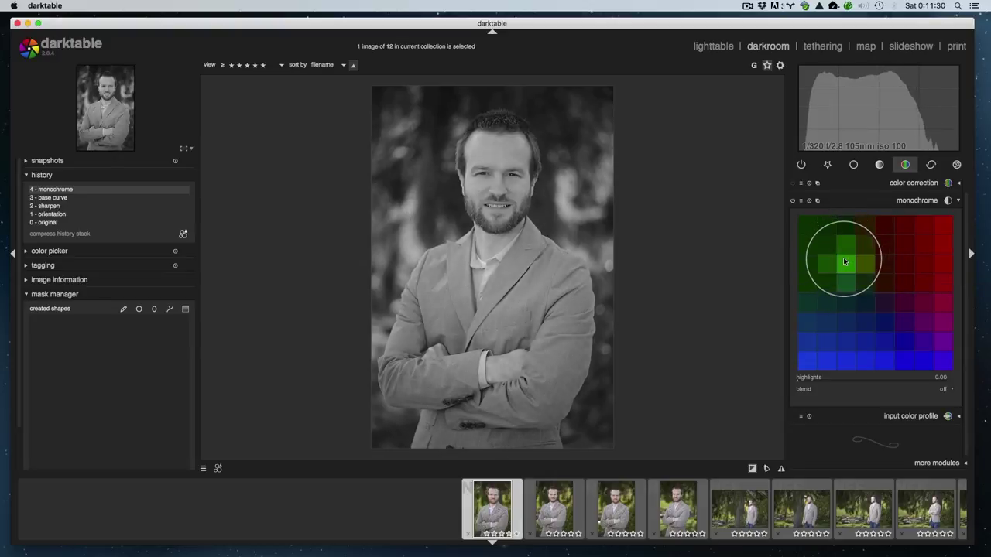
scroll(845, 259, "down", 3)
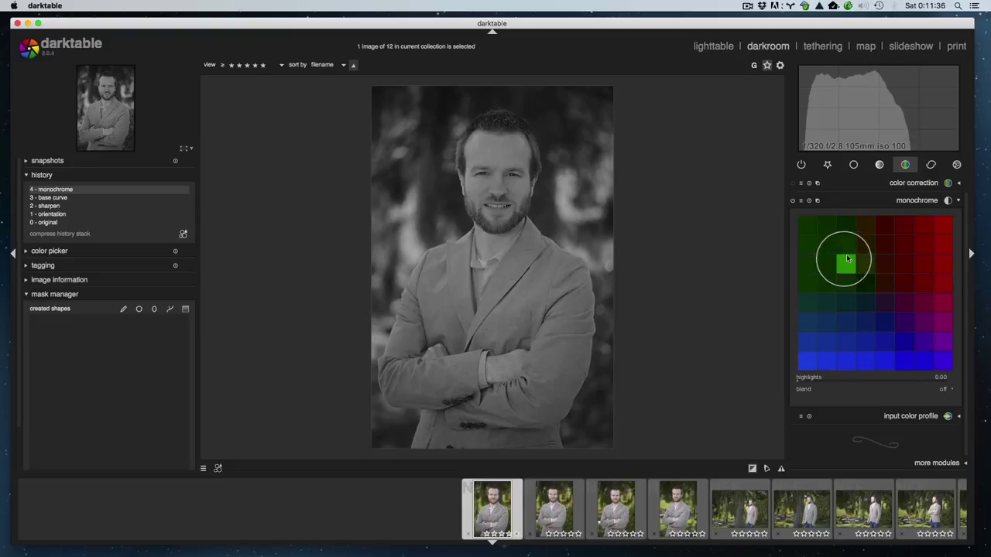
scroll(847, 259, "up", 5)
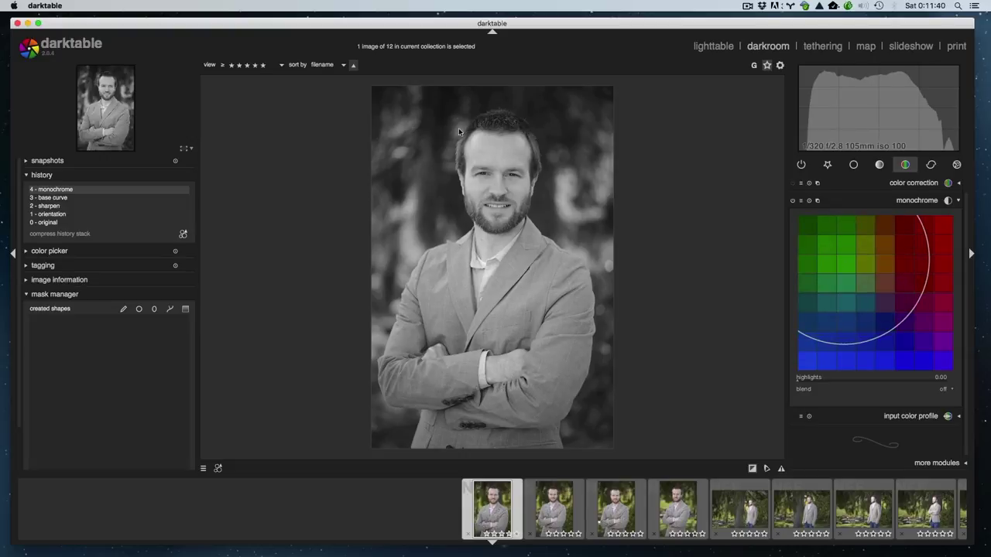
scroll(849, 266, "down", 4)
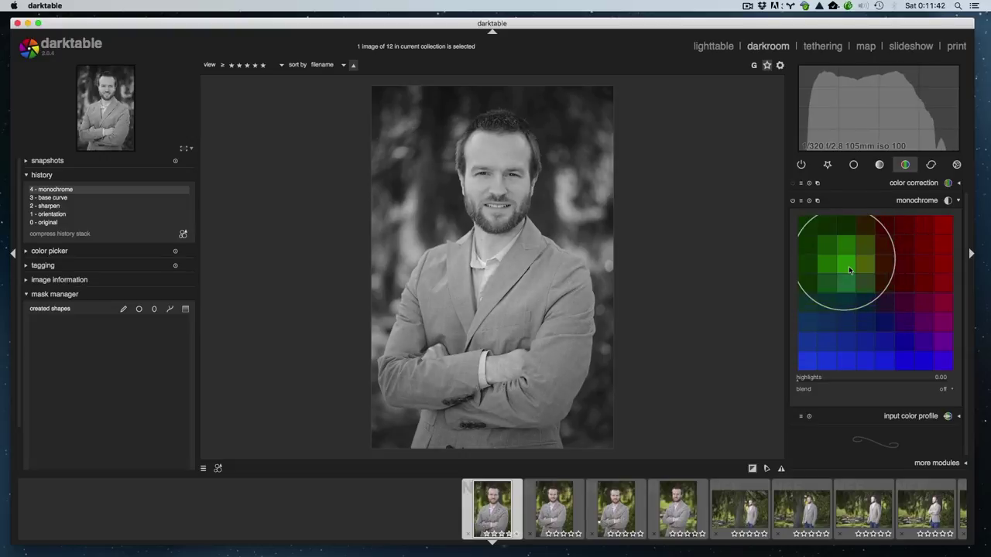
scroll(849, 267, "up", 3)
scroll(848, 266, "down", 2)
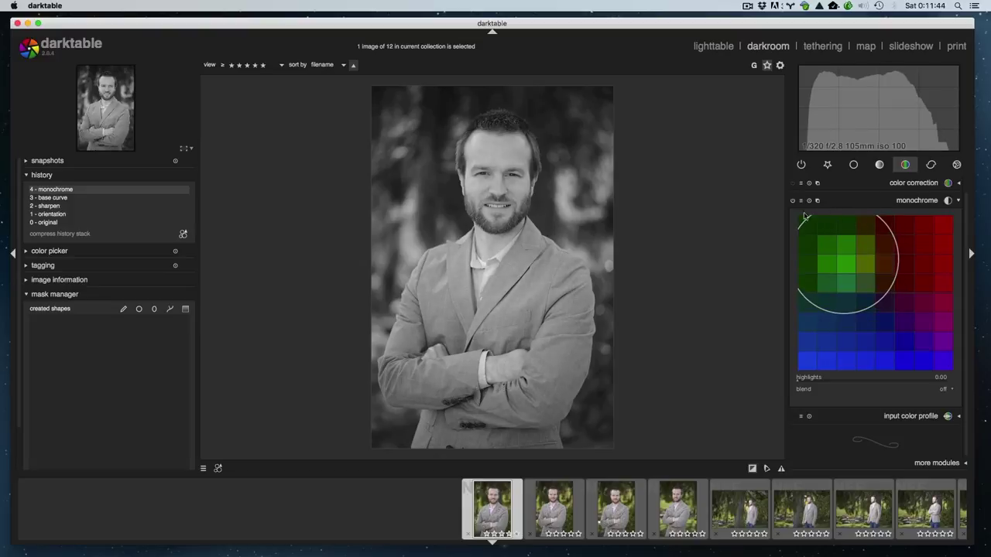
Return the portrait to its base curve history state and collapse the monochrome module.
left_click(79, 201)
left_click(882, 201)
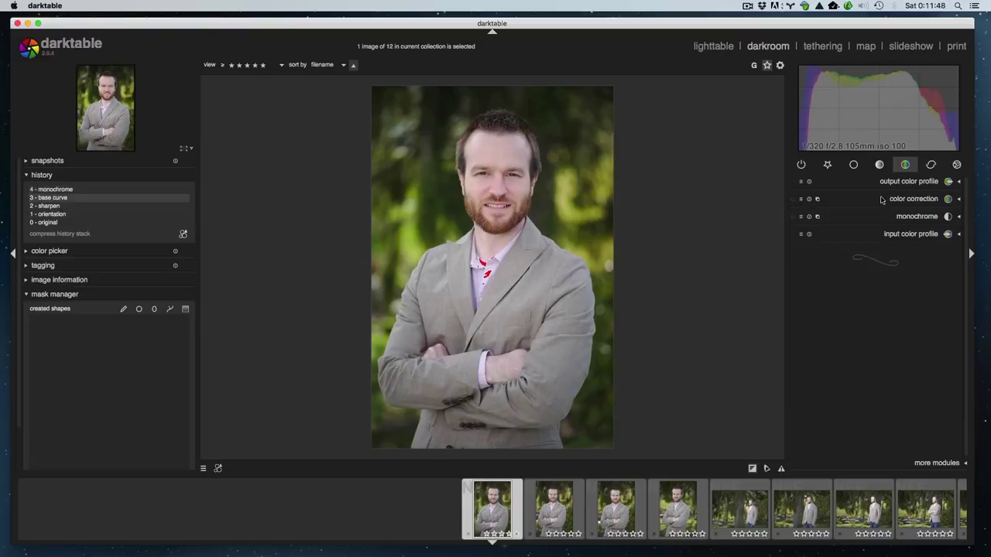
Examine the profile choices in the input color profile module without changing them, and collapse the module.
left_click(908, 235)
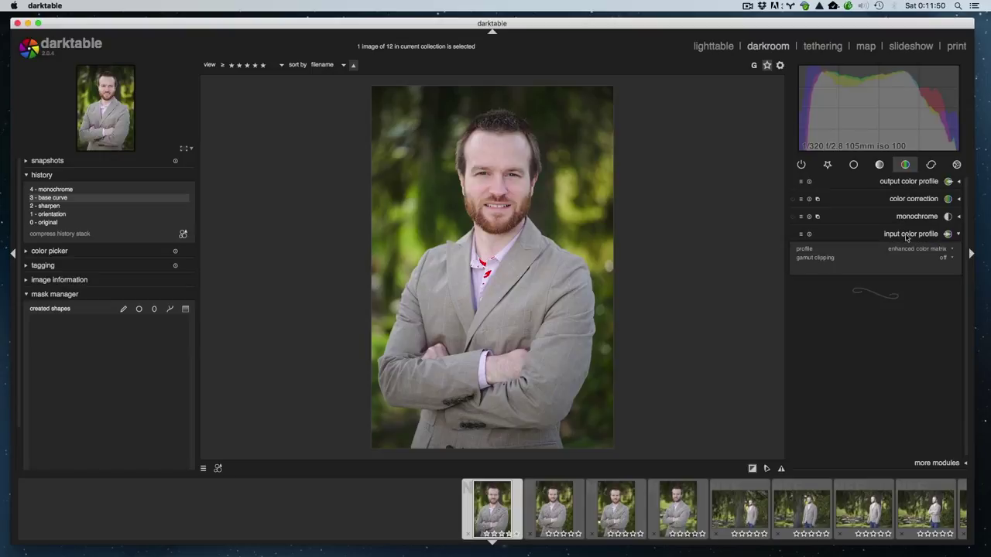
left_click(915, 249)
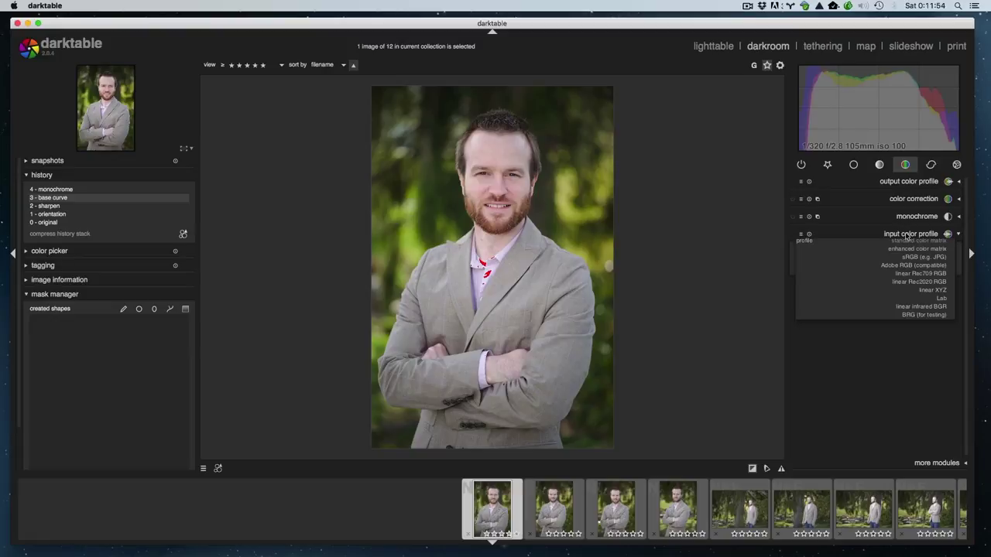
left_click(903, 235)
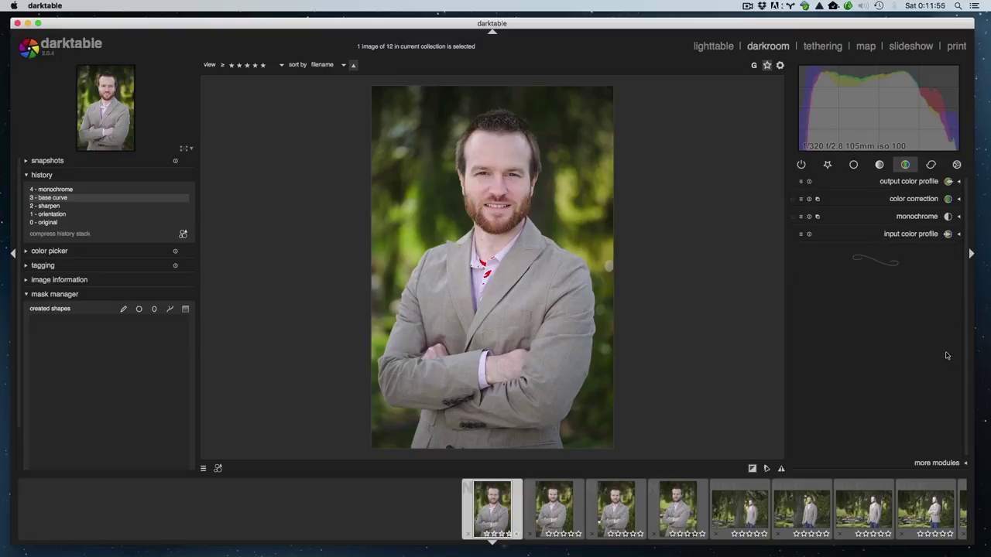
Split-tone the portrait with color correction, trying blue-teal shadows and warm highlights before easing both points back toward the center.
left_click(902, 201)
left_click(908, 185)
left_click(911, 200)
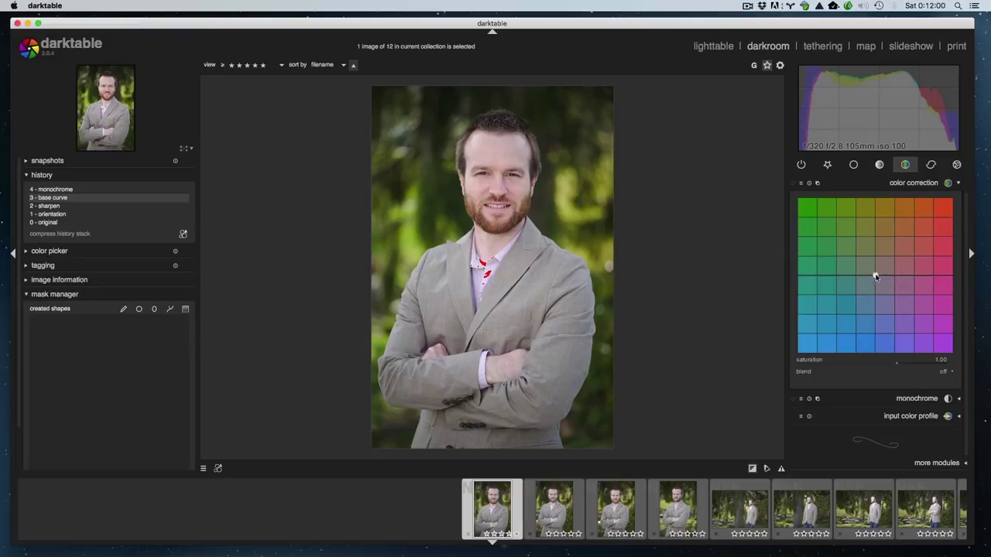
left_click_drag(878, 271, 844, 307)
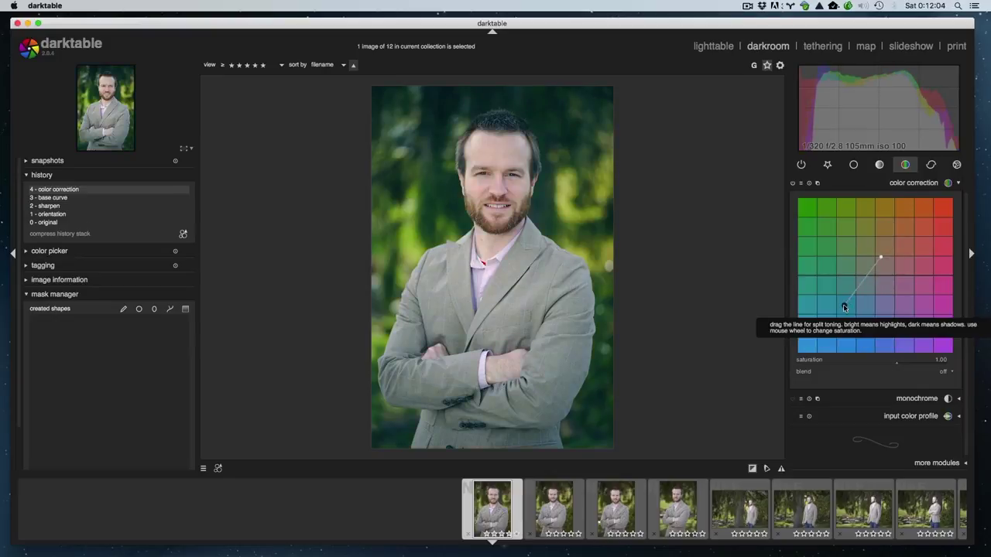
left_click_drag(875, 254, 891, 275)
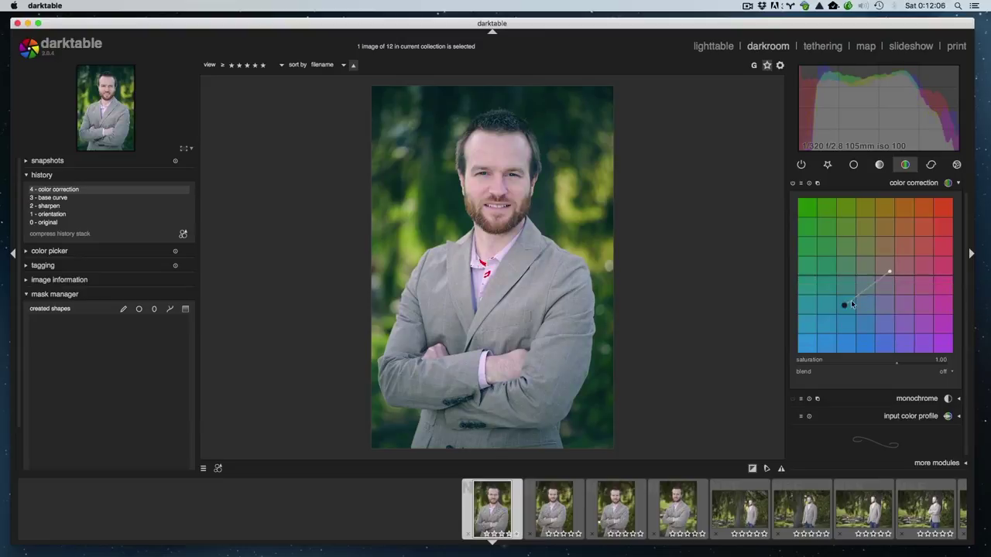
left_click_drag(845, 306, 882, 265)
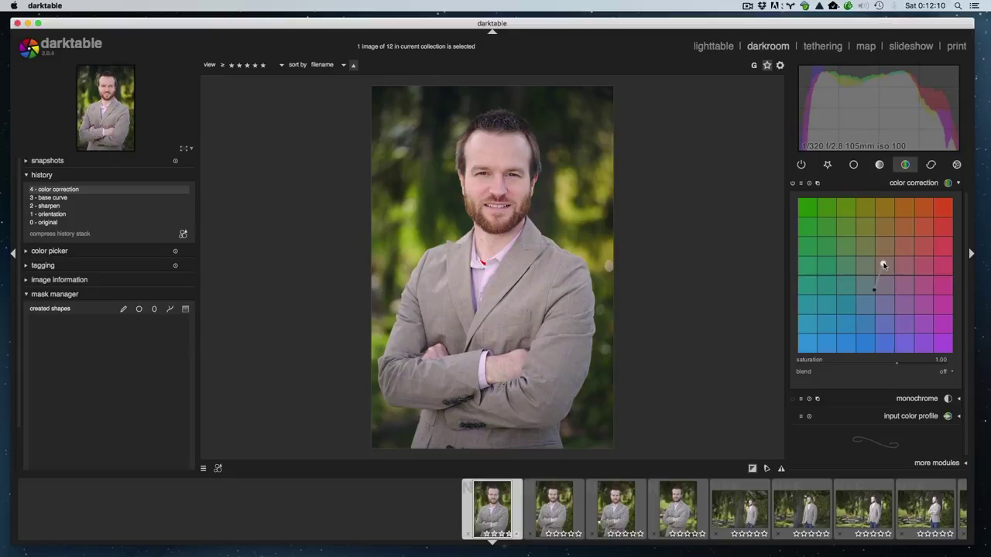
Push the color correction shadows toward blue and the highlights toward orange, and ease both points back close to neutral.
left_click_drag(875, 292, 862, 306)
left_click_drag(884, 265, 906, 232)
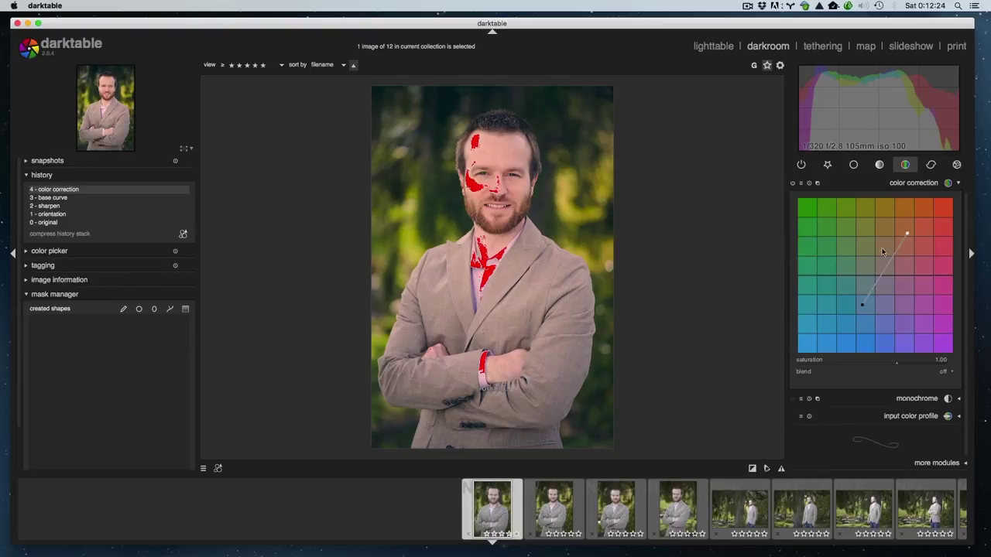
left_click_drag(908, 230, 869, 279)
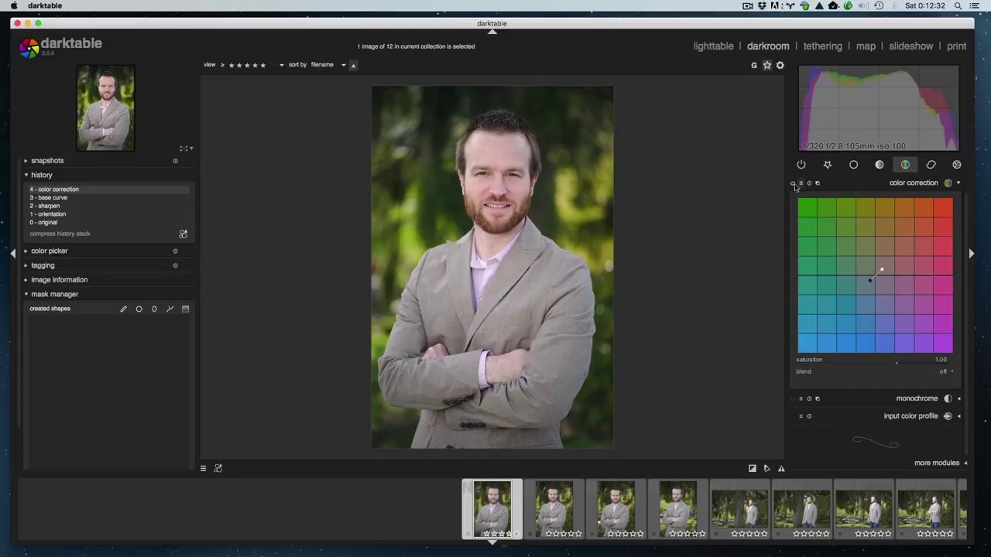
Collapse the color correction module and switch it off.
left_click(876, 189)
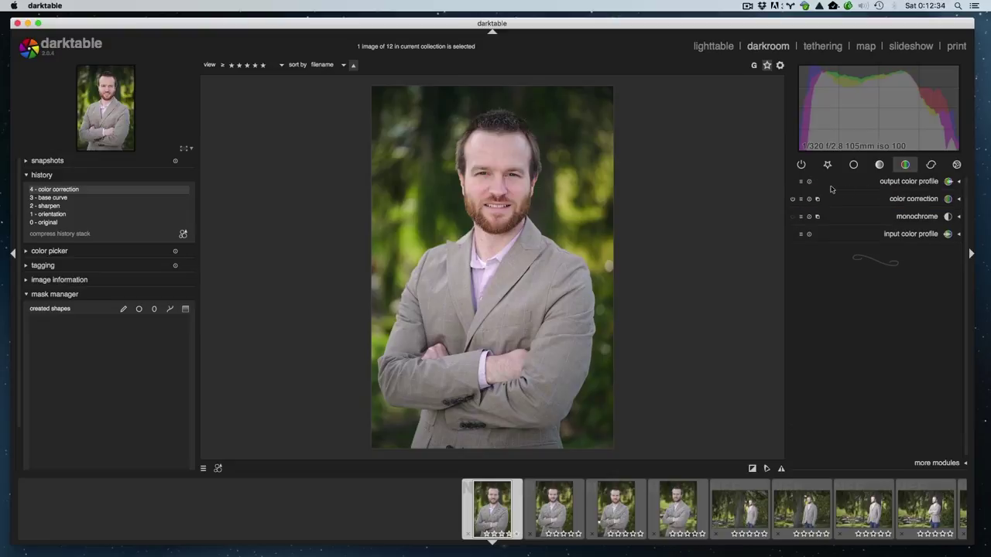
left_click(793, 201)
Show the correction module group and examine the radius, amount and threshold settings of the sharpen module.
left_click(930, 164)
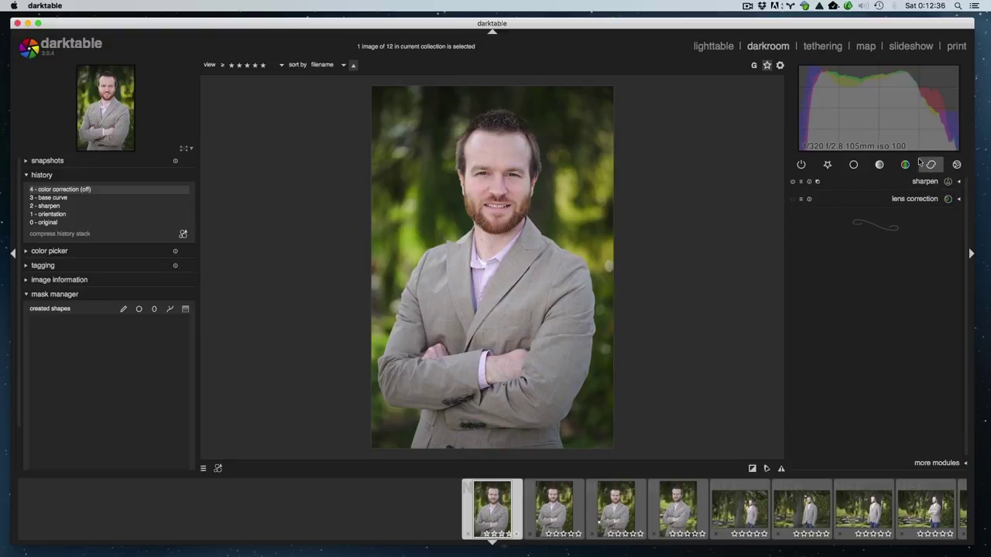
left_click(912, 181)
left_click(887, 183)
left_click(886, 184)
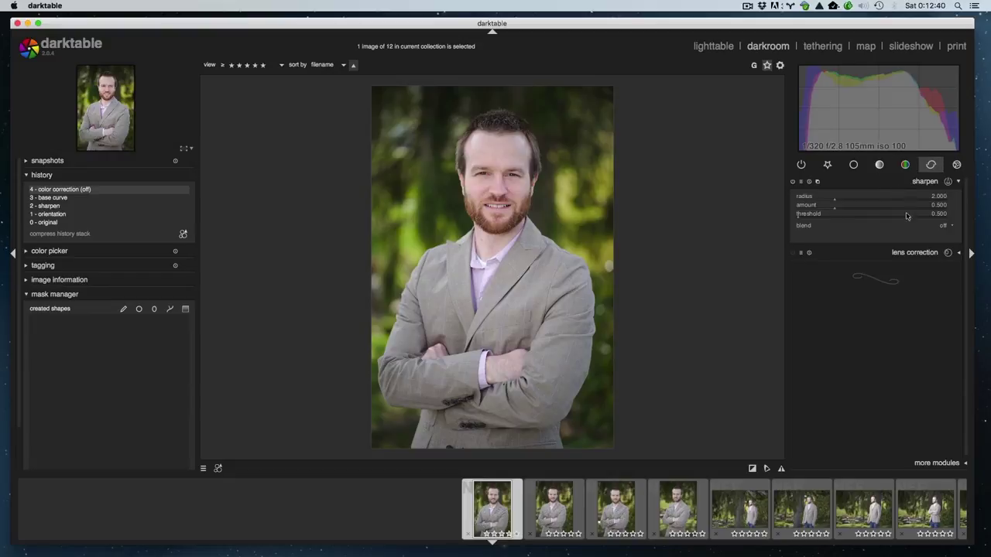
left_click(910, 186)
Turn on lens correction for the portrait using the detected camera and lens, leaving the module expanded.
left_click(920, 203)
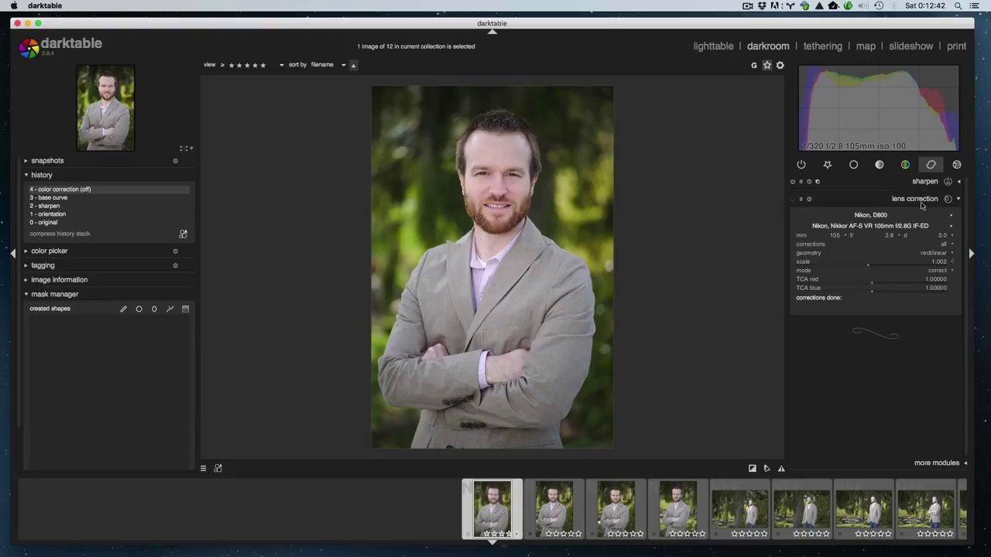
left_click(793, 201)
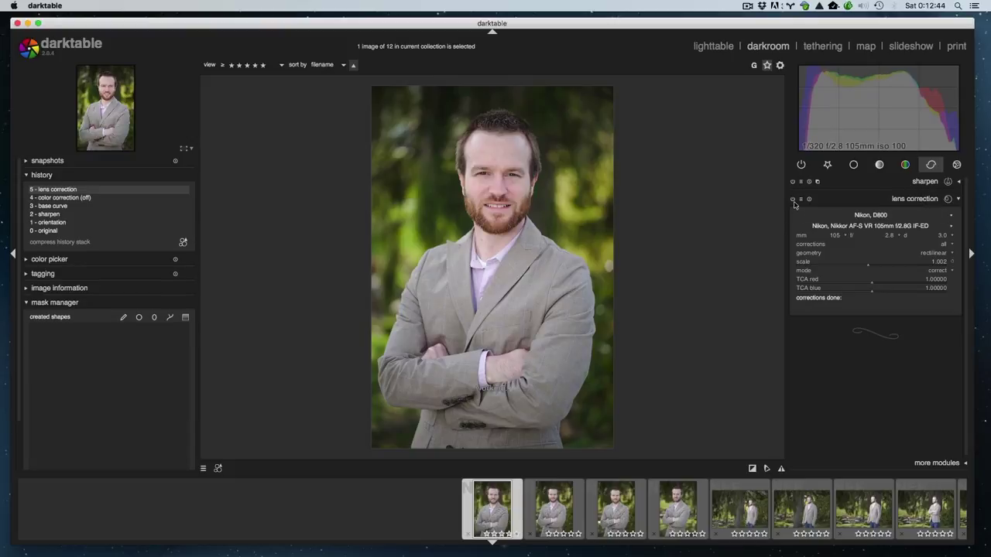
left_click(955, 200)
left_click(960, 200)
left_click(863, 200)
left_click(863, 200)
Show the effects module group and look into the vignetting and graduated density modules.
left_click(957, 165)
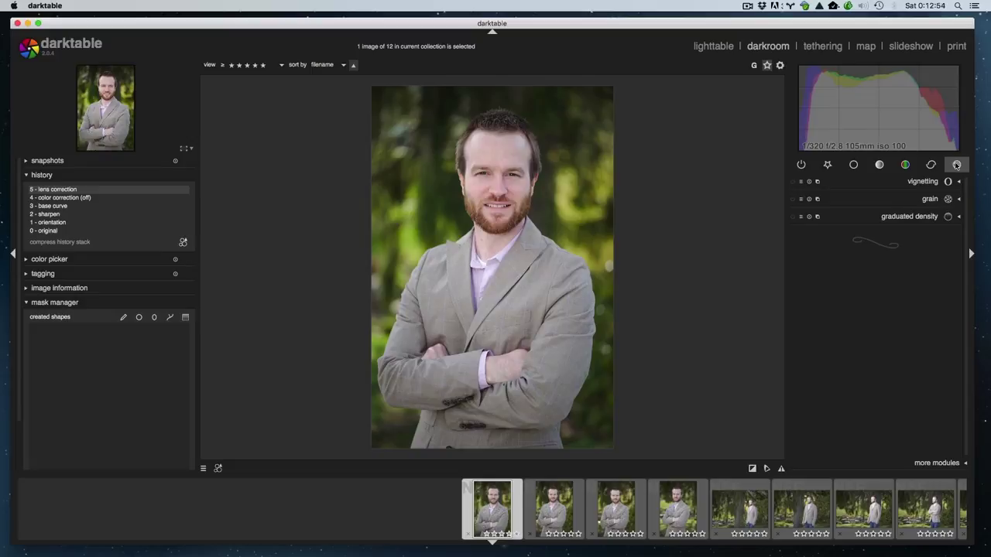
left_click(930, 183)
left_click(929, 182)
left_click(927, 217)
left_click(928, 217)
Display the list of additional modules and cycle chromatic aberrations through its favorite, hidden and shown states, leaving it a favorite.
left_click(941, 463)
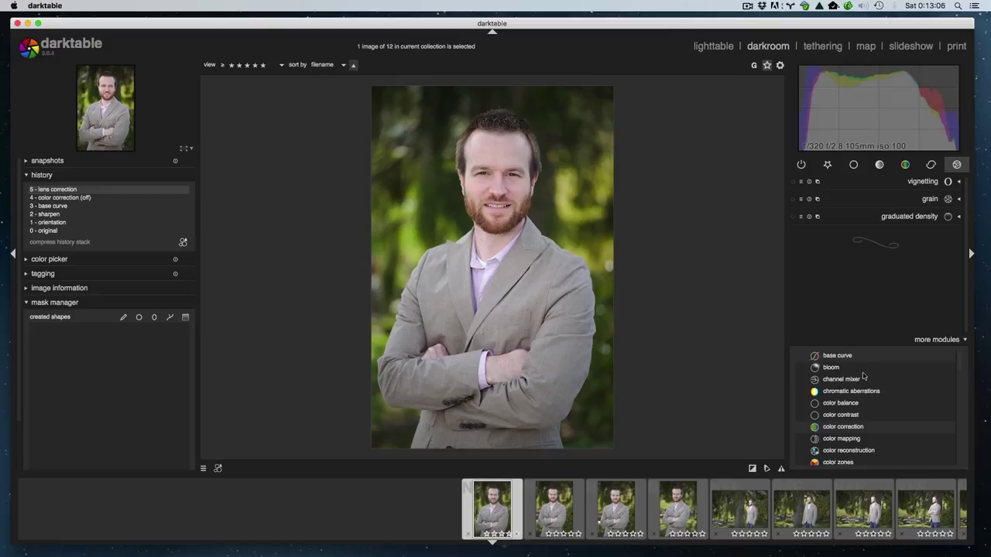
scroll(847, 409, "down", 3)
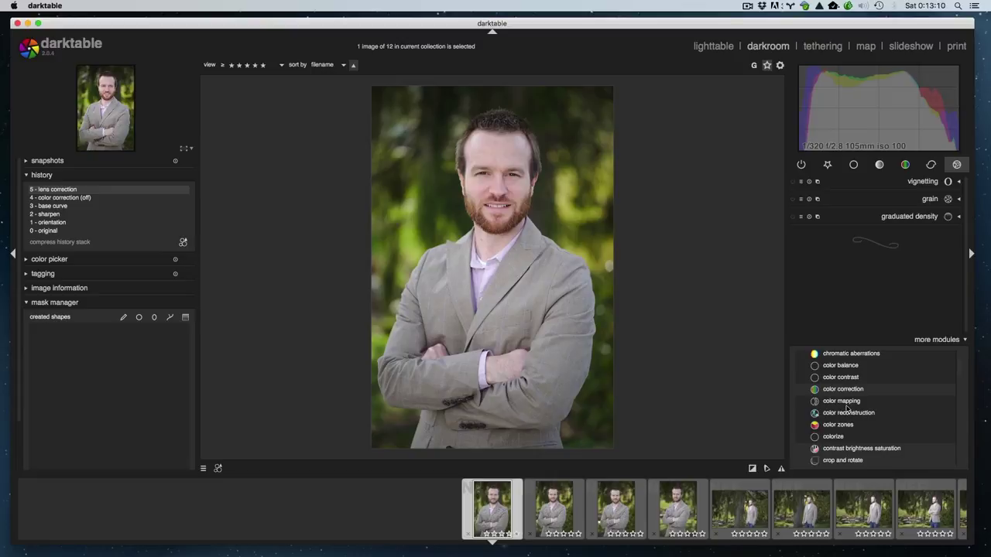
scroll(847, 409, "up", 3)
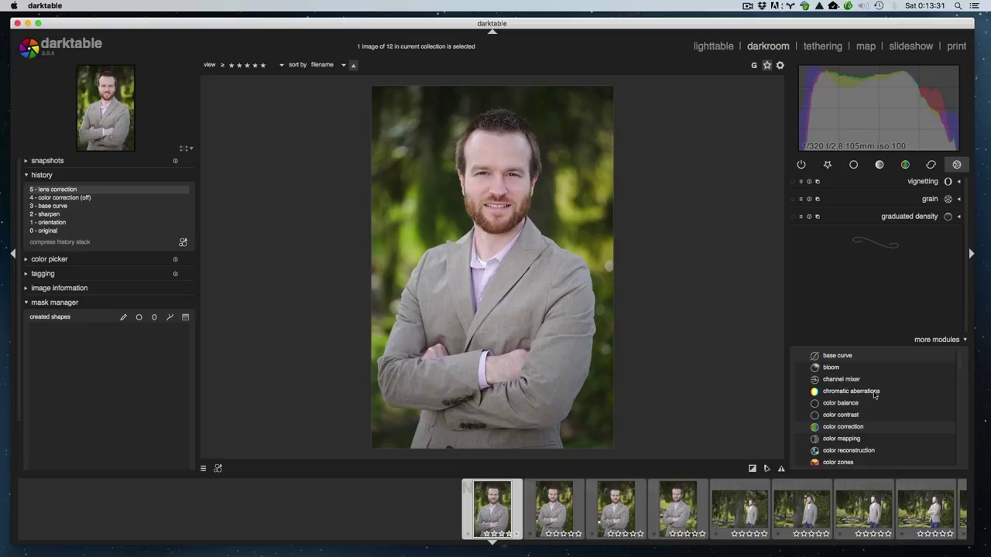
left_click(876, 392)
left_click(876, 392)
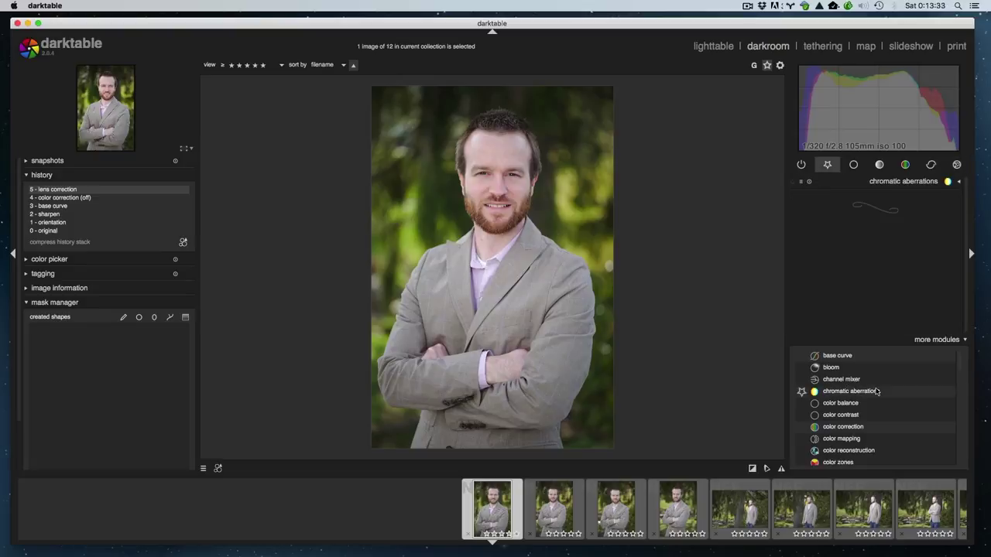
left_click(854, 392)
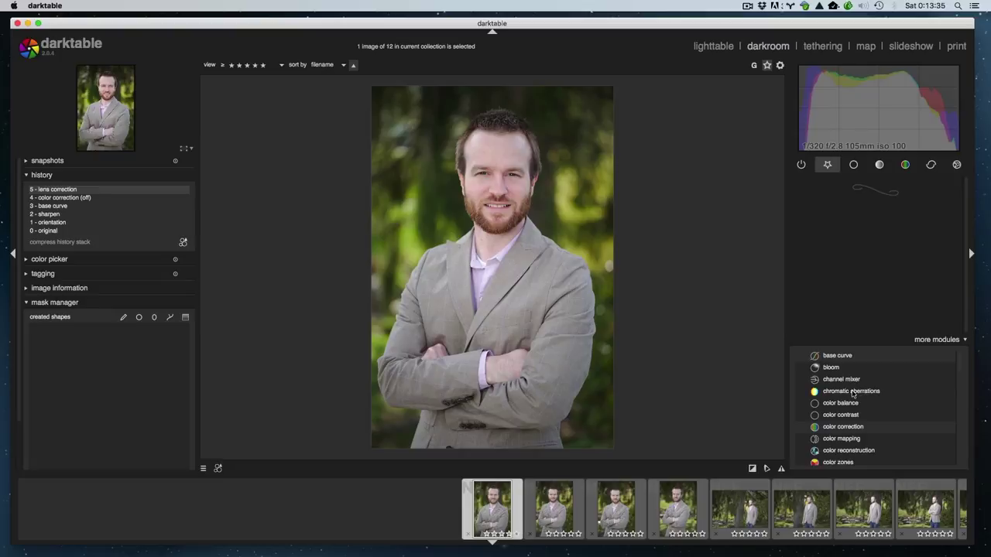
left_click(852, 394)
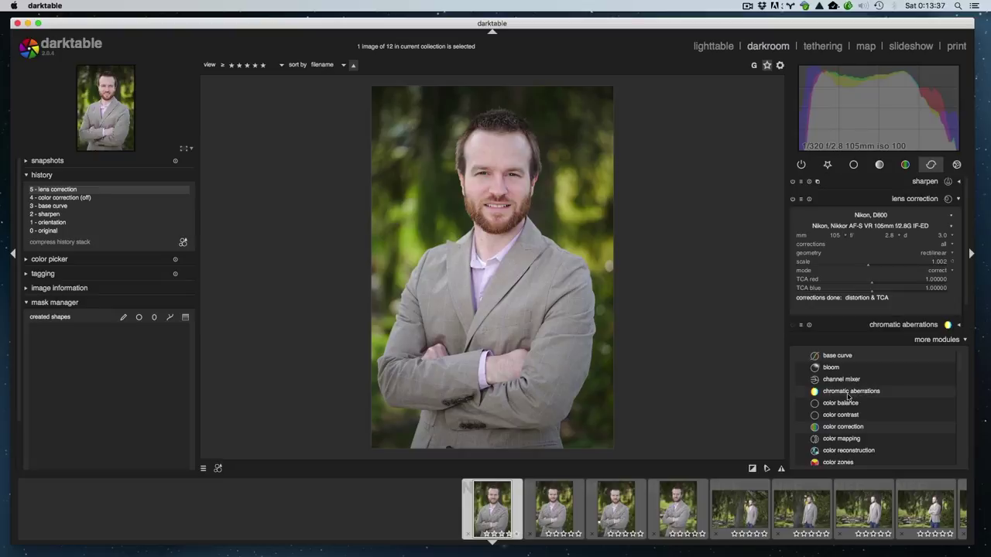
left_click(848, 395)
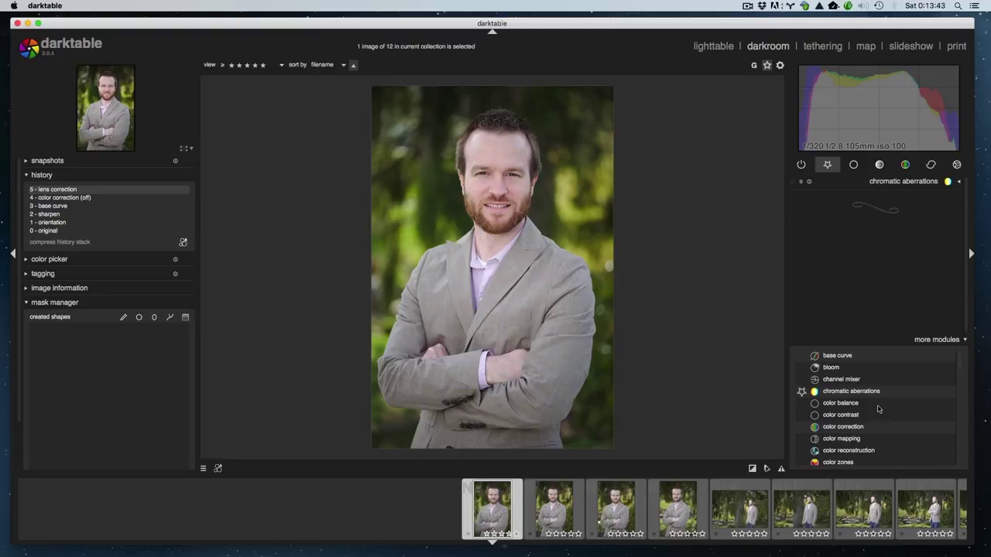
Add the color zones and defringe modules to the favorites group.
scroll(877, 404, "down", 1)
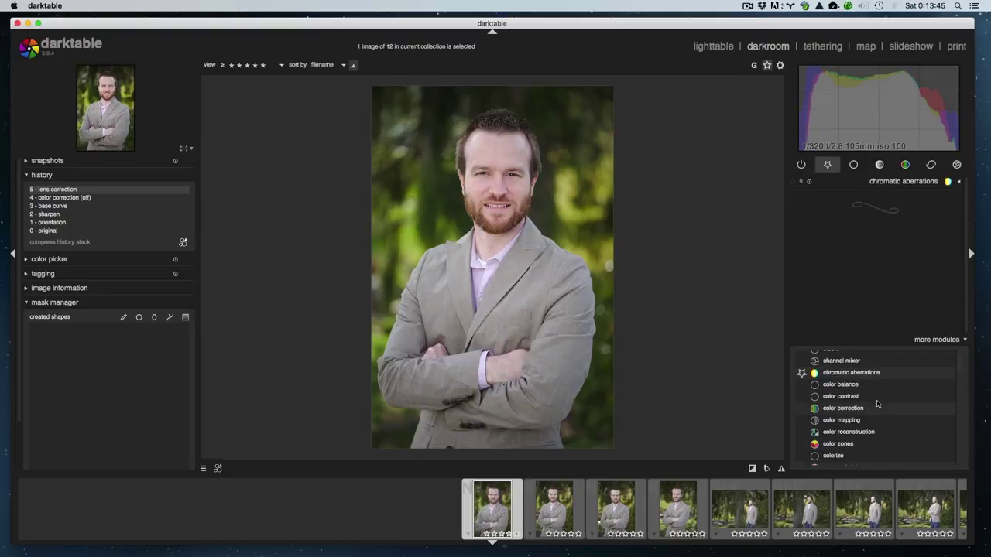
left_click(844, 446)
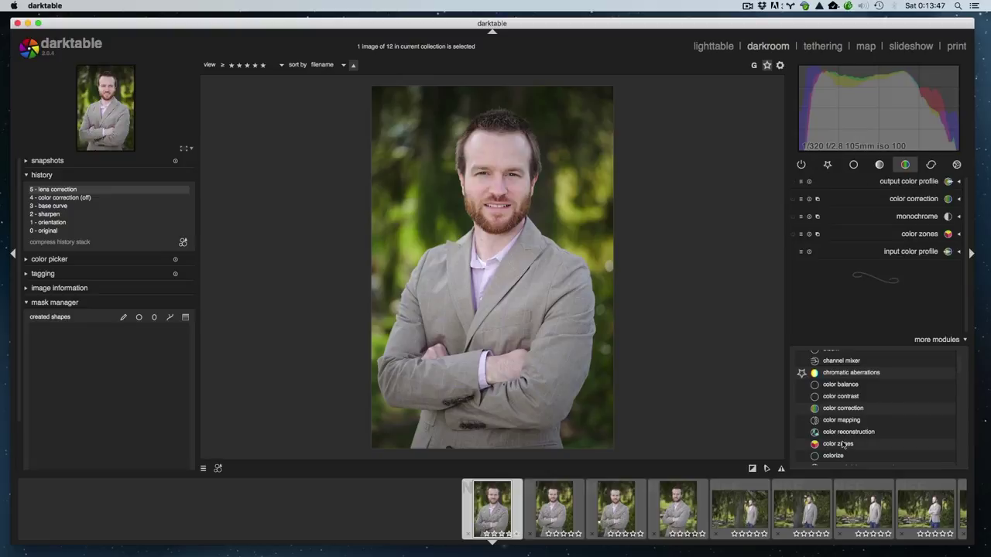
left_click(843, 445)
scroll(862, 434, "down", 2)
scroll(861, 436, "down", 1)
scroll(861, 436, "down", 1)
left_click(856, 423)
left_click(856, 422)
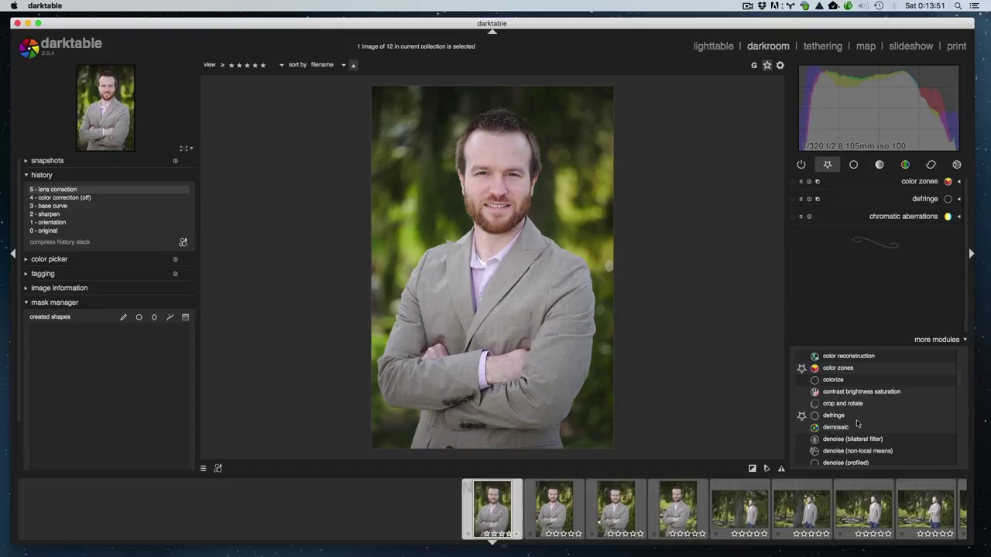
Remove defringe from the favorites but keep it shown in the correction group.
scroll(857, 422, "down", 1)
left_click(825, 400)
left_click(826, 400)
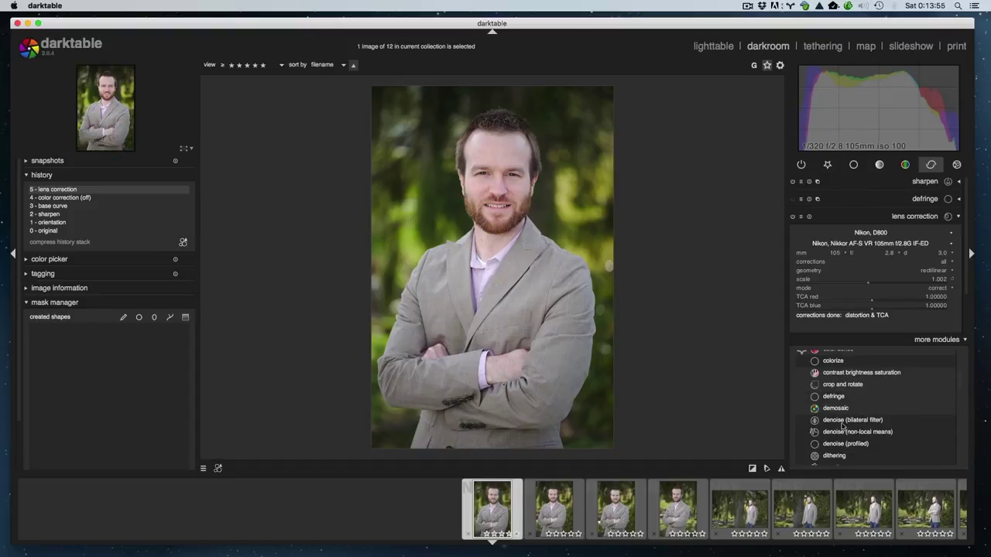
Add denoise (profiled) to the favorites and show the equalizer module in the correction group.
scroll(842, 425, "down", 1)
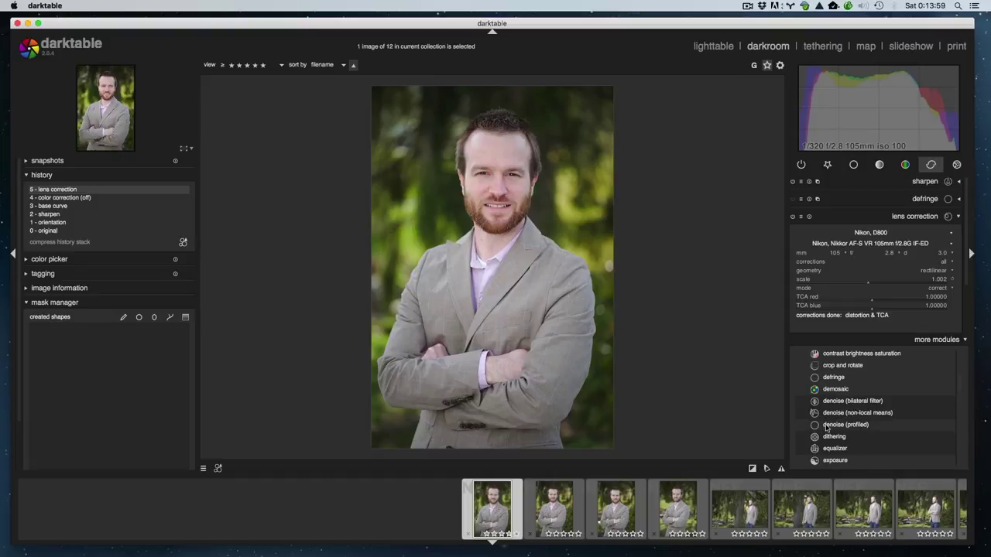
left_click(827, 426)
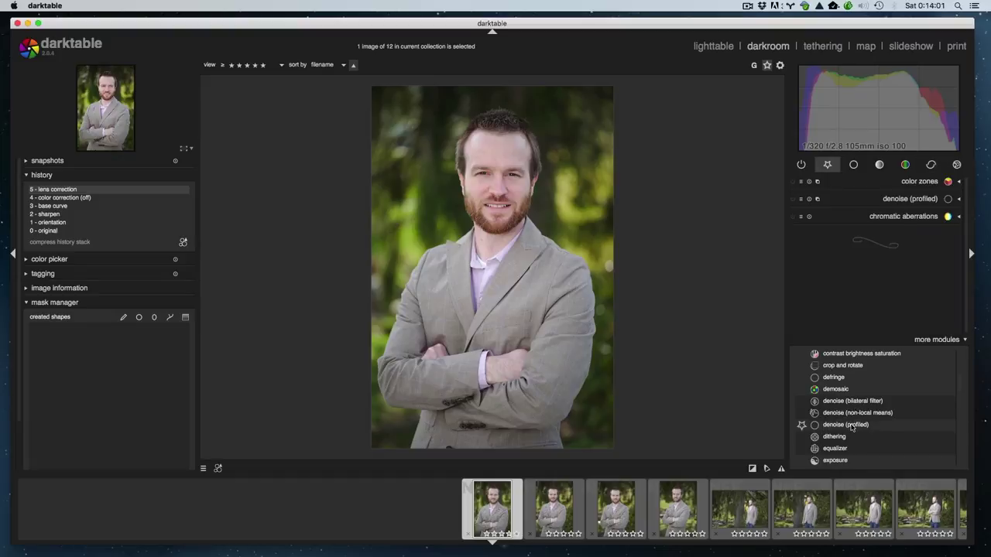
scroll(874, 428, "down", 1)
left_click(851, 428)
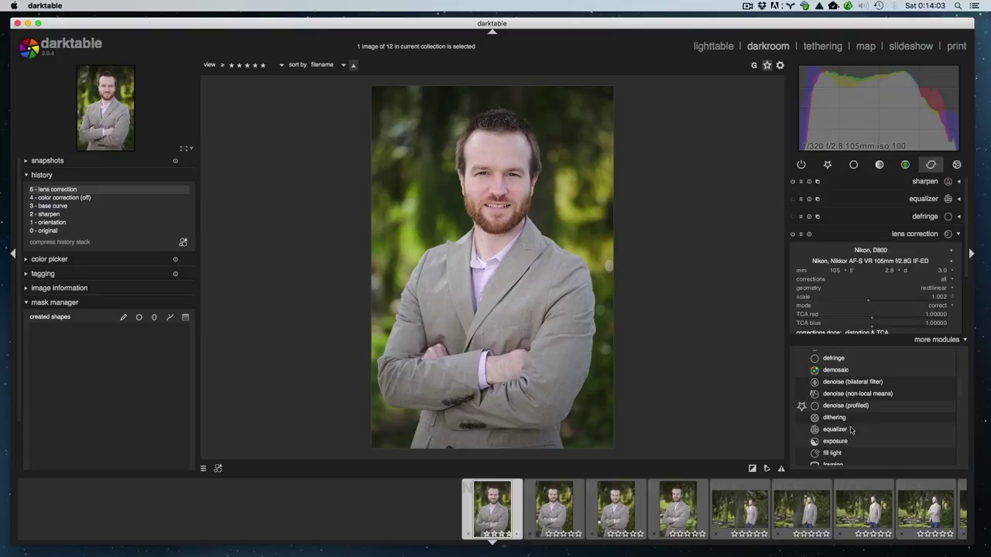
Add the equalizer module to the favorites group.
left_click(836, 430)
scroll(842, 433, "down", 3)
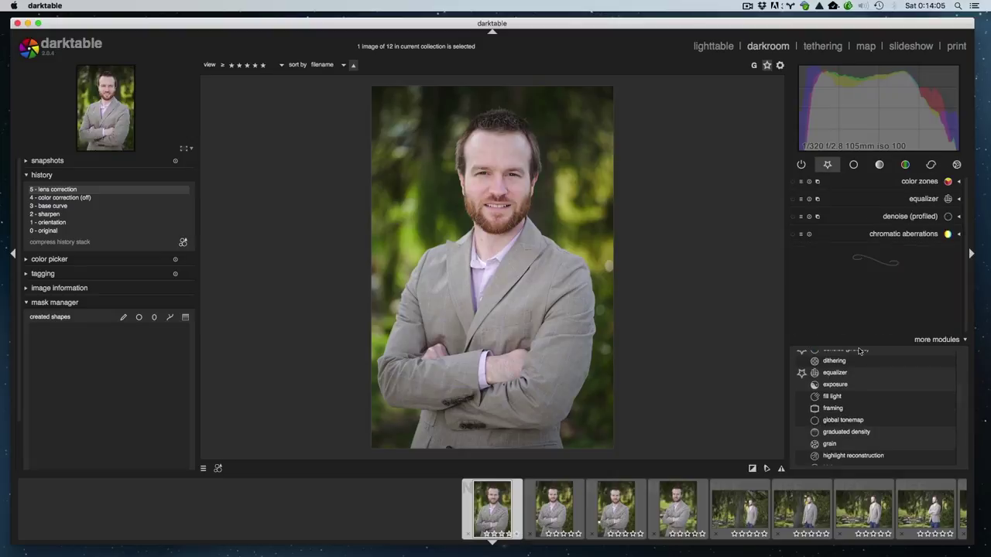
scroll(839, 397, "down", 3)
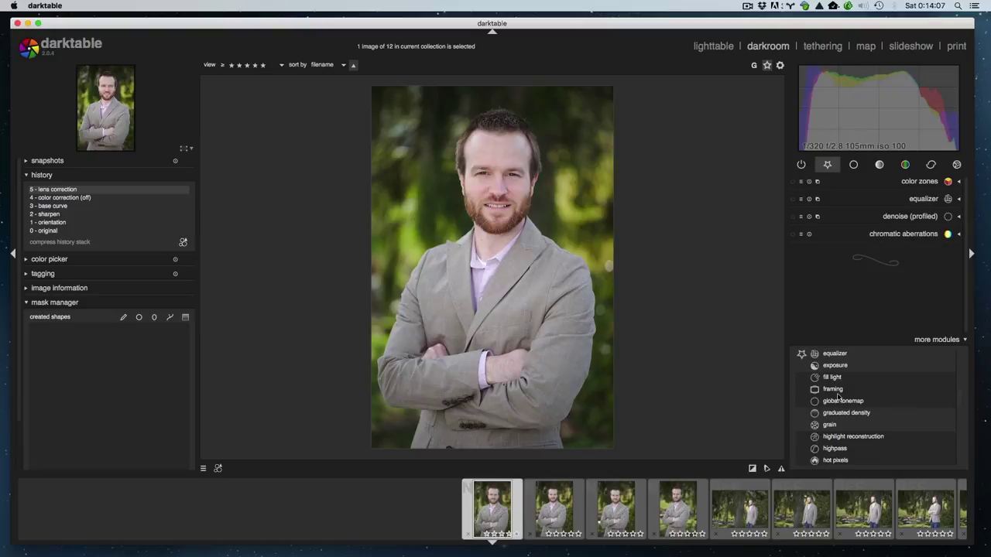
Show the hot pixels module in the correction group, collapse lens correction and turn hot pixels on.
left_click(847, 420)
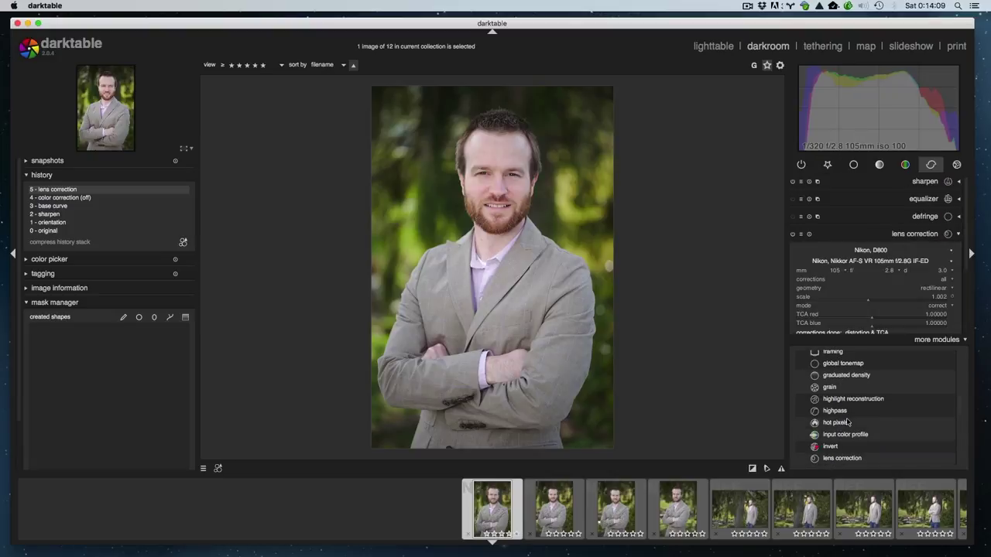
scroll(849, 419, "down", 1)
scroll(850, 419, "down", 1)
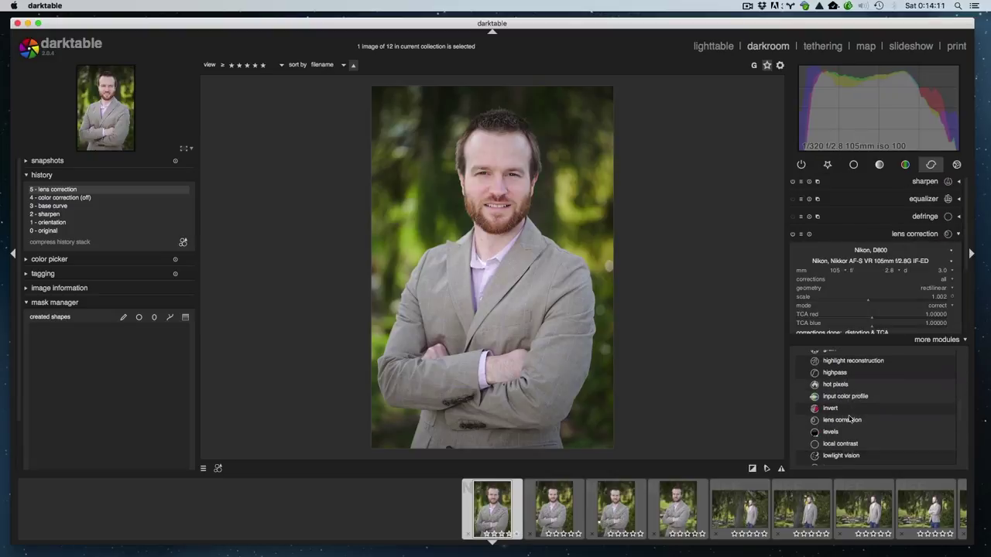
left_click(871, 233)
left_click(793, 269)
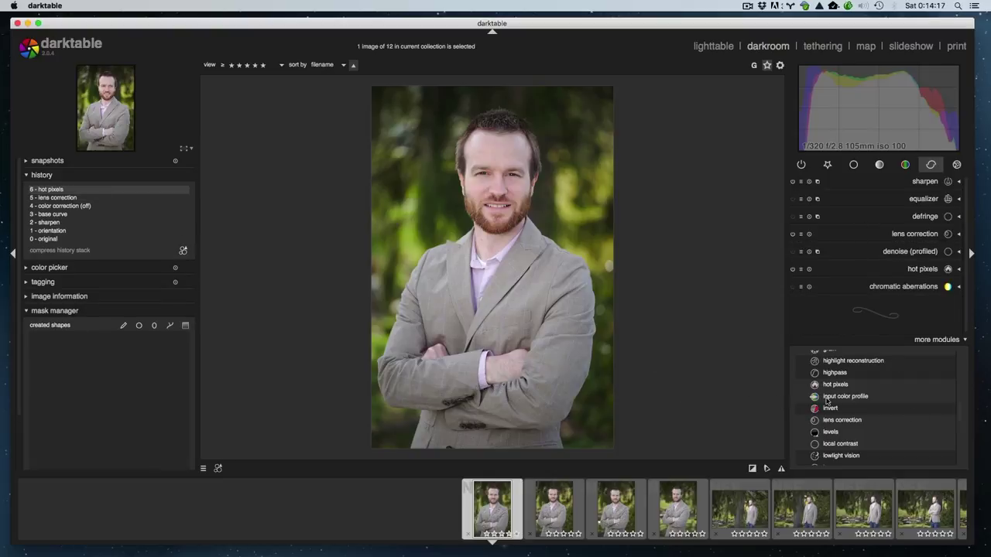
Show the raw denoise module in the correction group.
scroll(887, 408, "down", 1)
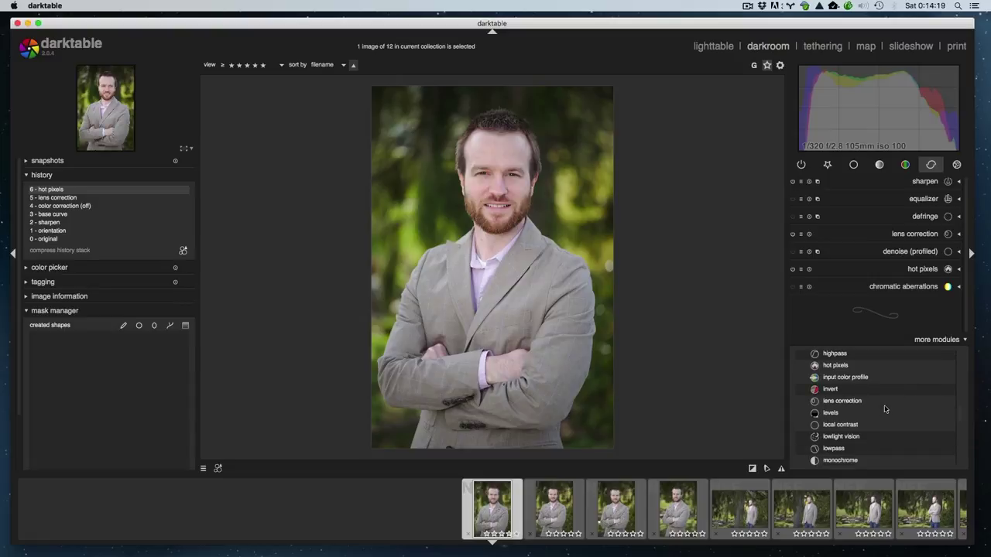
scroll(861, 425, "down", 1)
scroll(858, 428, "up", 3)
scroll(858, 427, "down", 2)
scroll(832, 401, "down", 1)
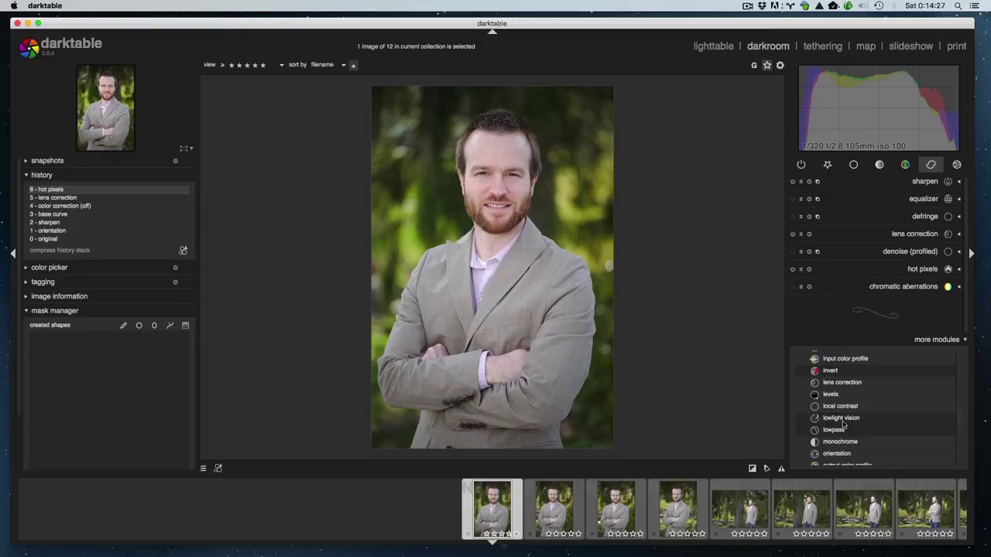
scroll(854, 432, "down", 4)
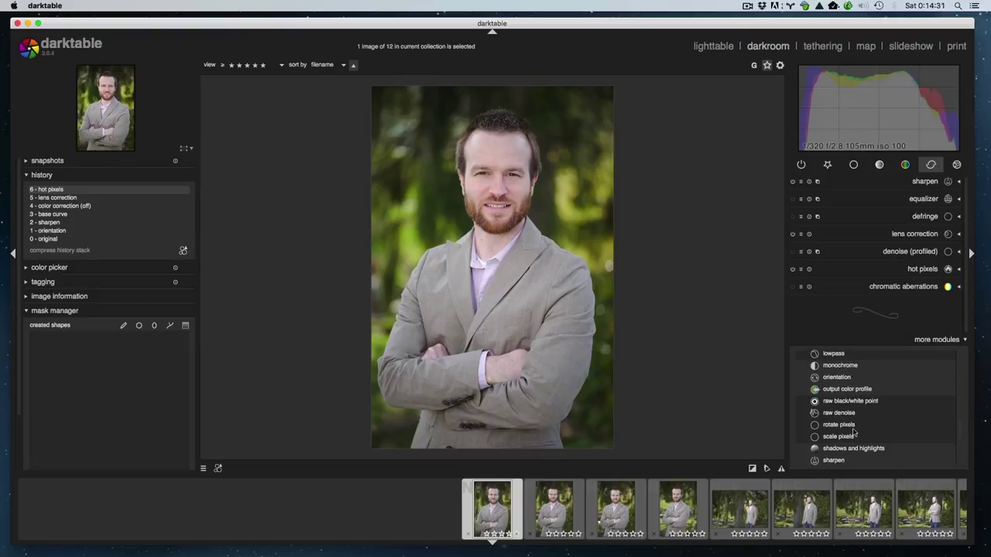
left_click(860, 416)
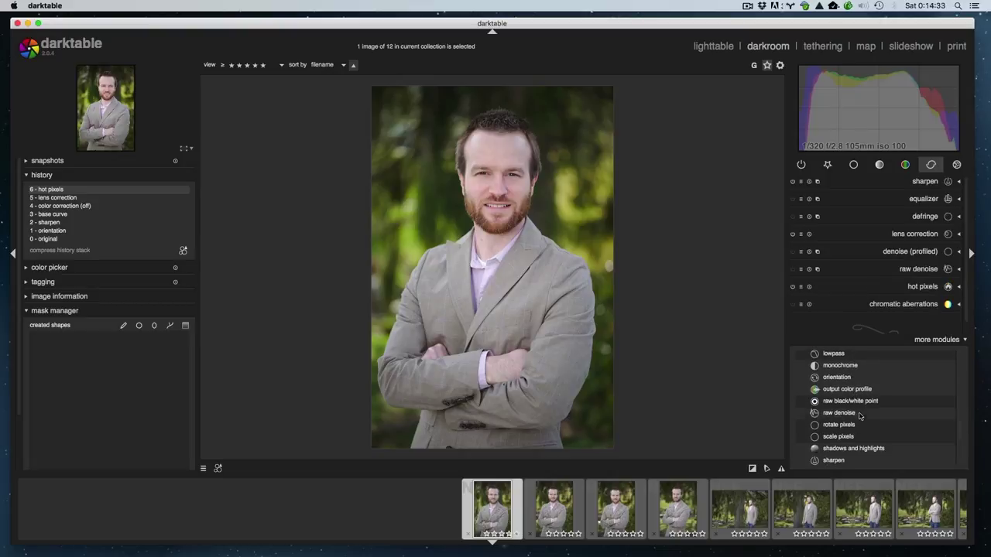
Show the spot removal module in the correction group.
scroll(859, 419, "down", 1)
scroll(859, 419, "down", 3)
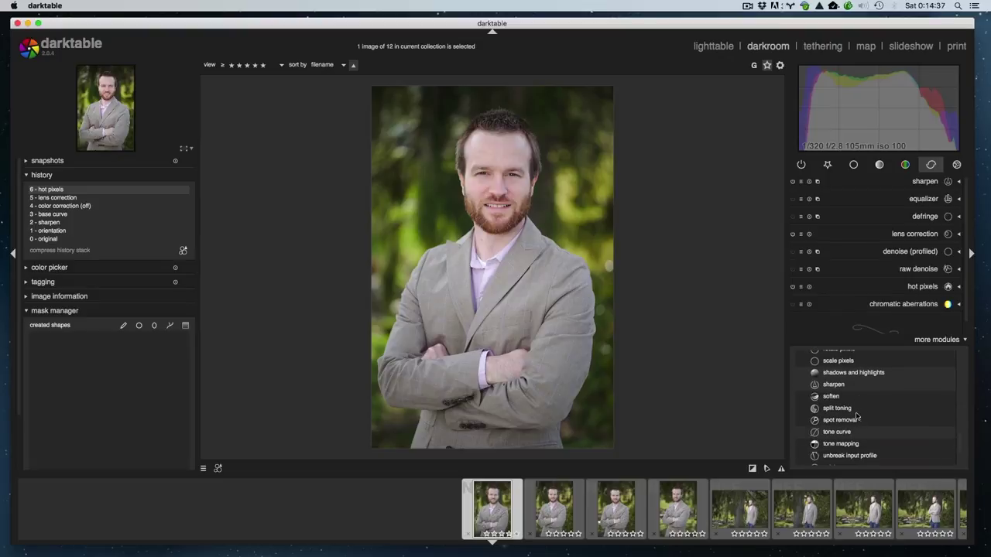
scroll(858, 417, "down", 1)
left_click(855, 403)
scroll(863, 428, "down", 1)
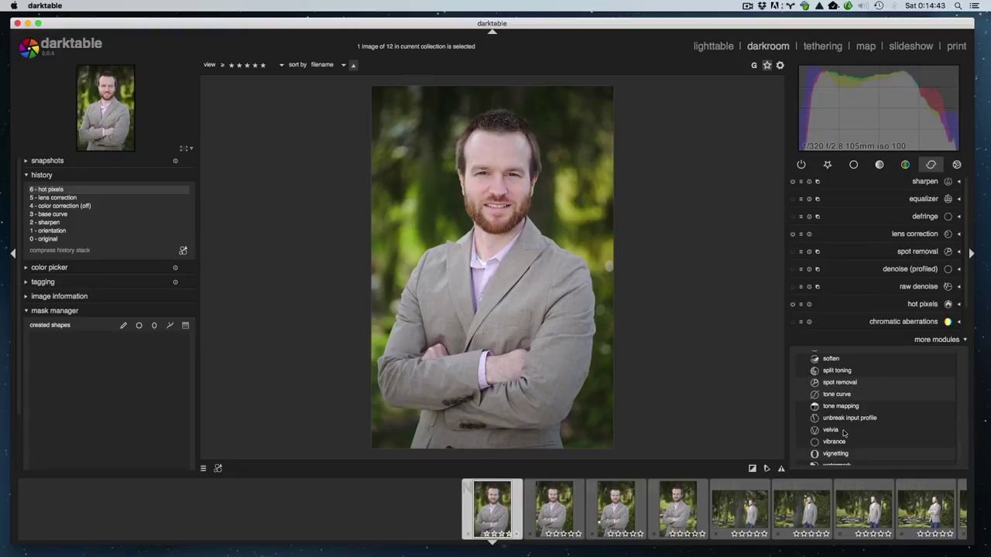
Make vibrance a favorite and remove it again, and show the zone system module in the tone group.
scroll(846, 432, "down", 1)
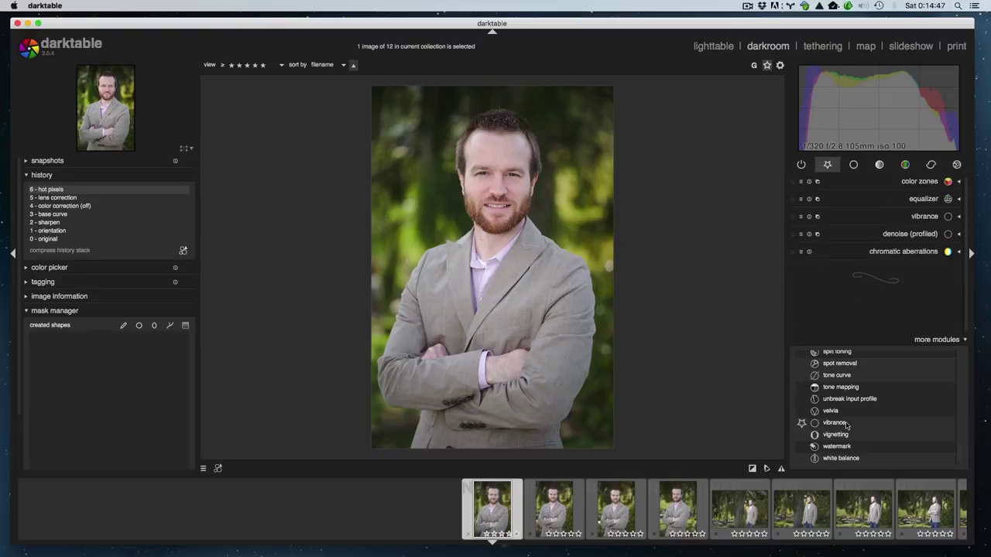
scroll(850, 425, "down", 1)
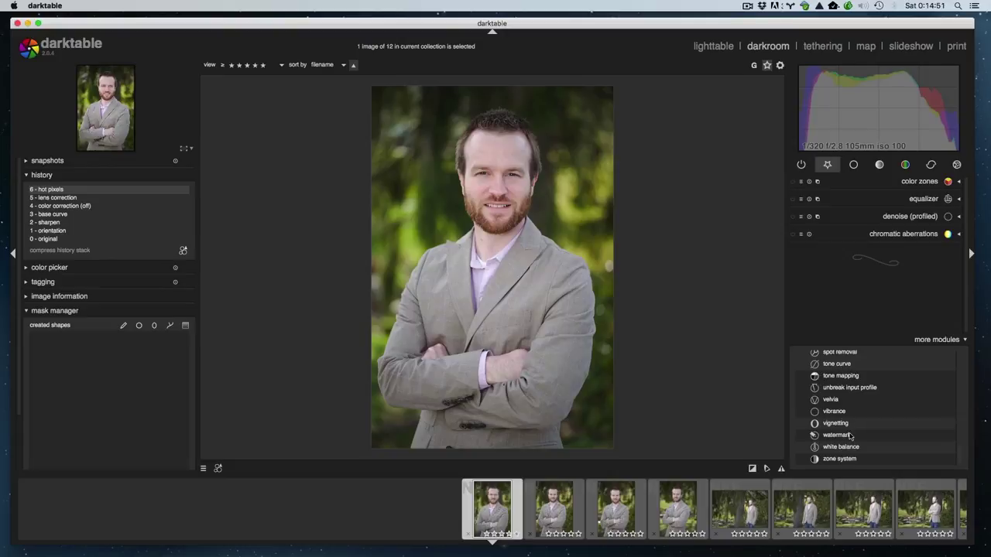
left_click(865, 461)
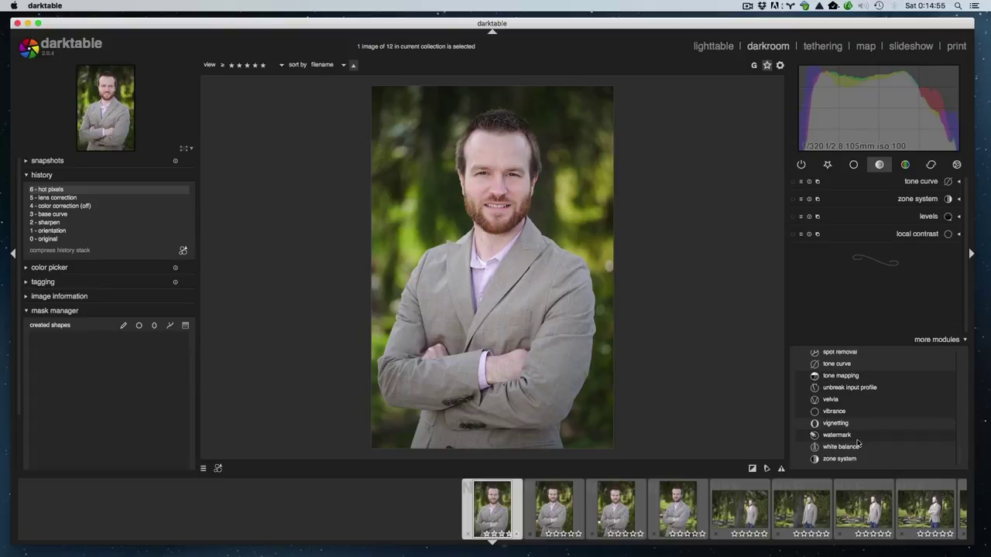
Add the white balance and shadows and highlights modules to the favorites group.
left_click(851, 448)
scroll(854, 434, "up", 1)
scroll(855, 434, "up", 6)
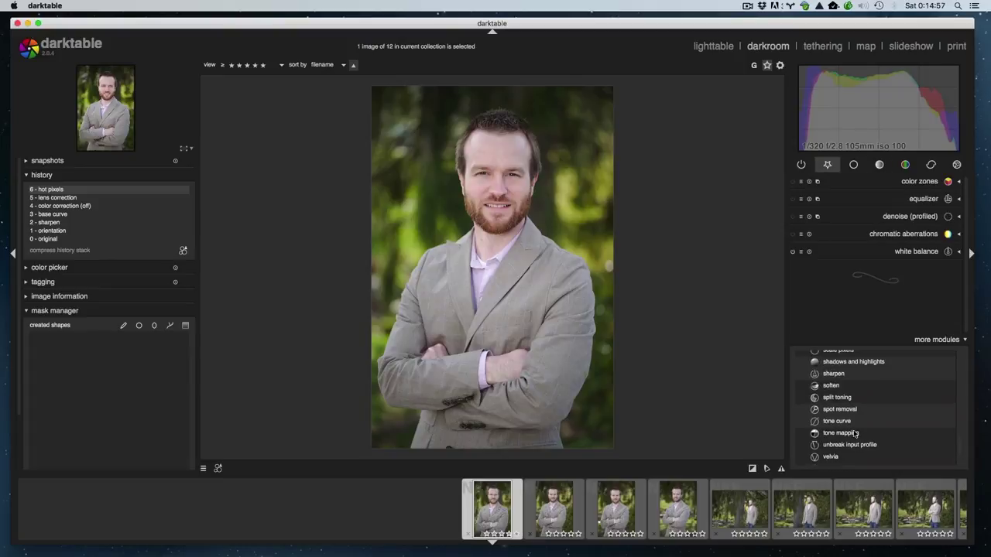
left_click(865, 401)
scroll(861, 410, "up", 5)
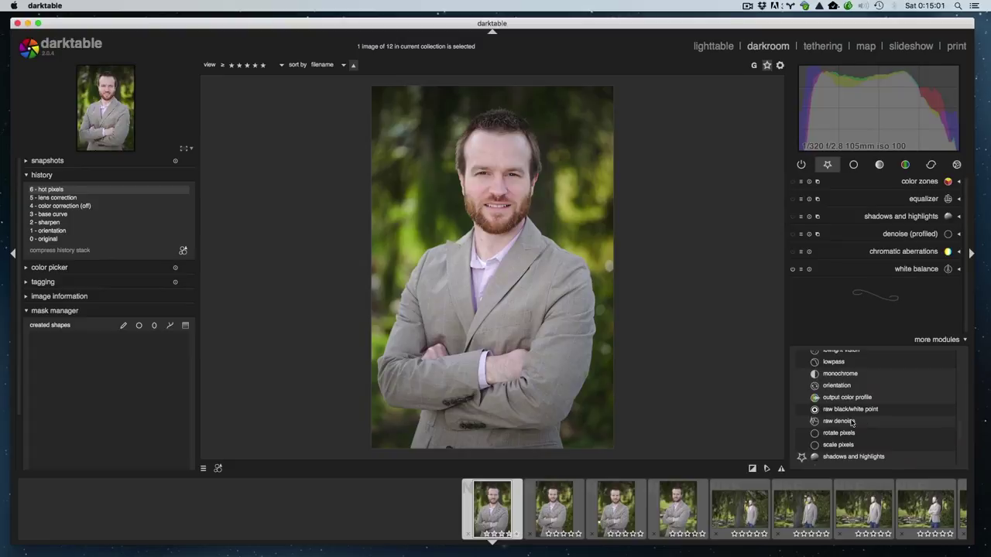
Add the monochrome and lens correction modules to the favorites group.
left_click(849, 375)
scroll(856, 402, "up", 5)
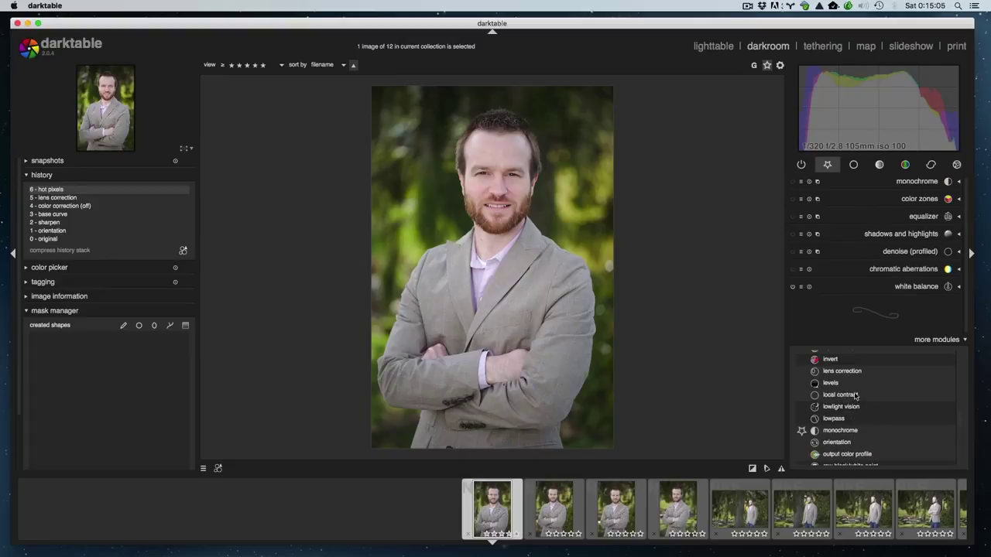
scroll(855, 396, "up", 2)
left_click(854, 391)
scroll(851, 391, "up", 2)
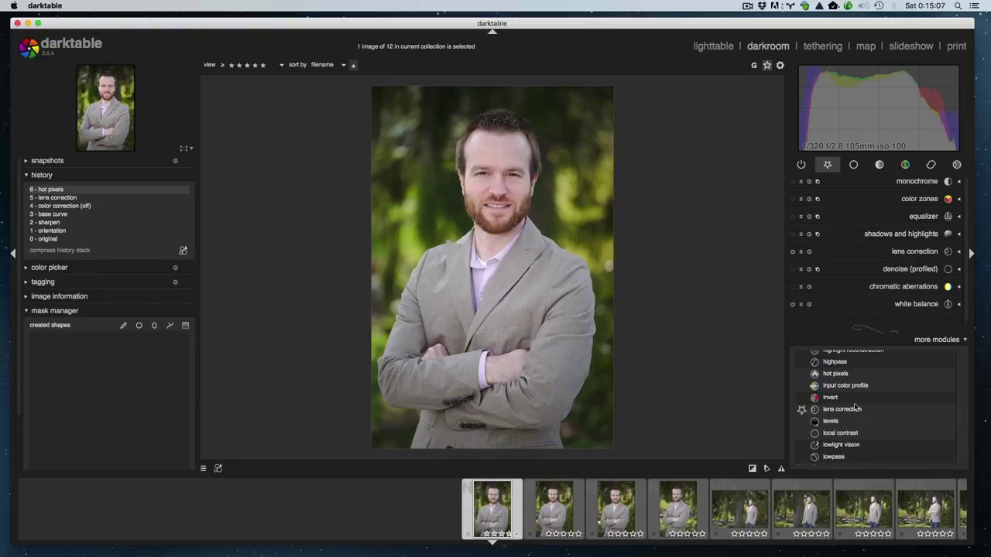
Review the list of additional modules from end to end and add tone curve to the favorites group.
scroll(851, 391, "up", 5)
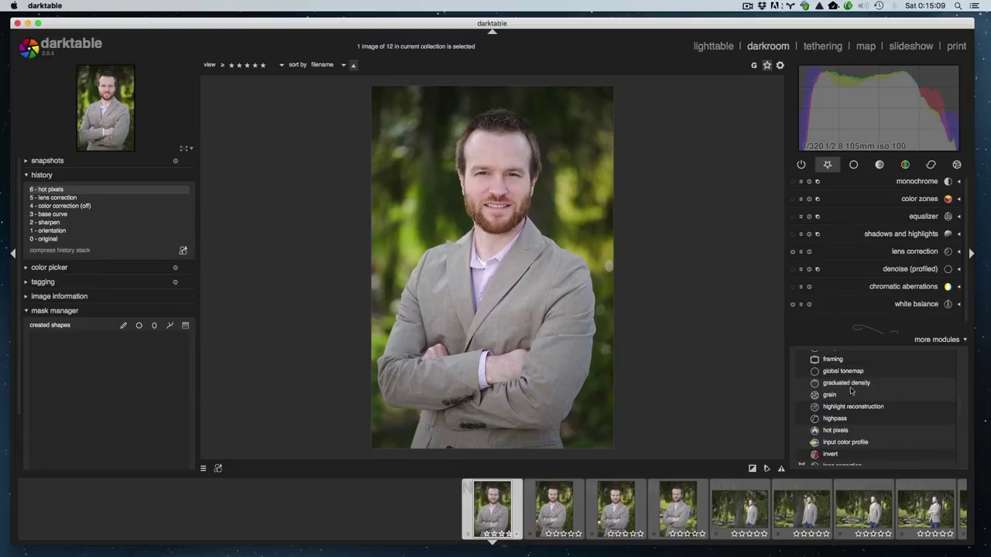
scroll(851, 392, "up", 5)
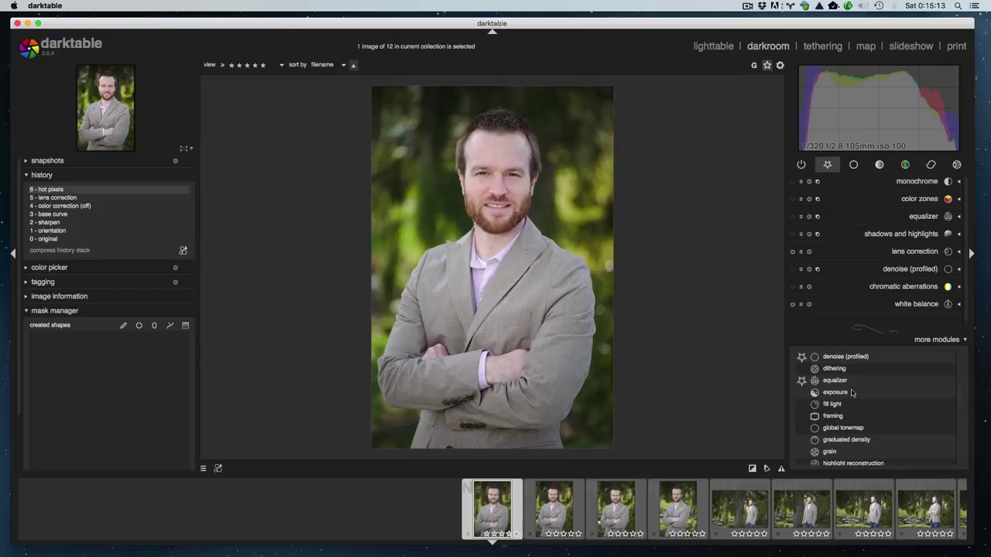
scroll(852, 392, "up", 8)
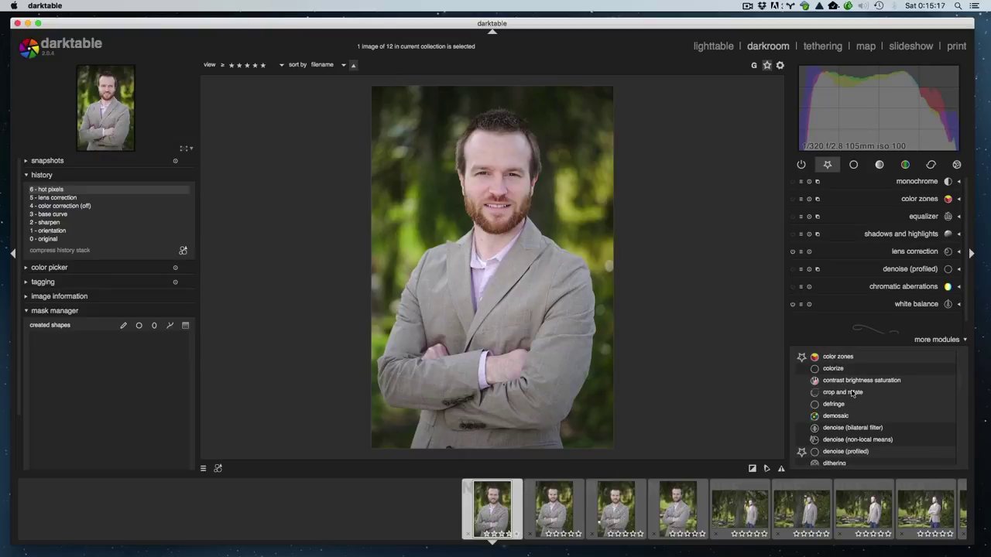
scroll(852, 393, "up", 9)
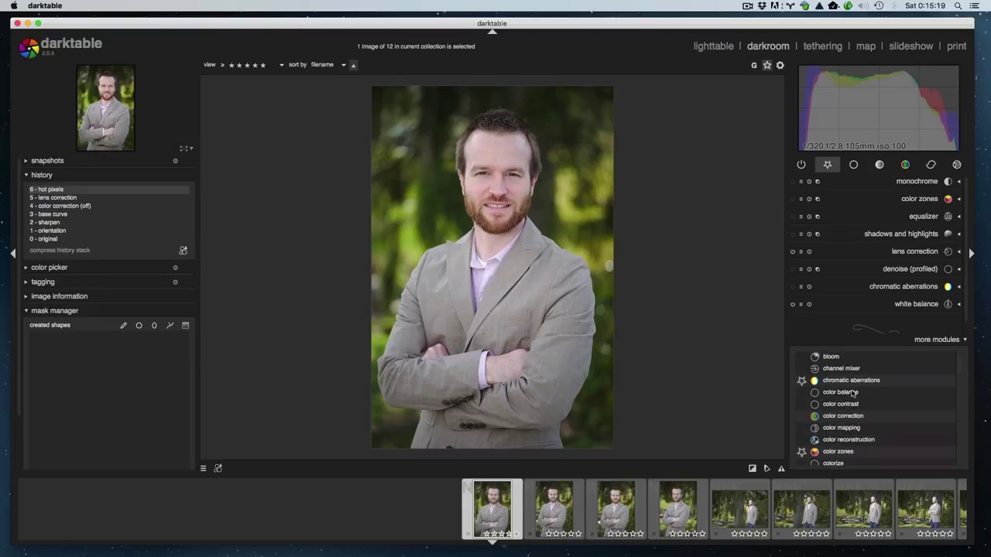
scroll(856, 421, "down", 3)
scroll(856, 425, "down", 5)
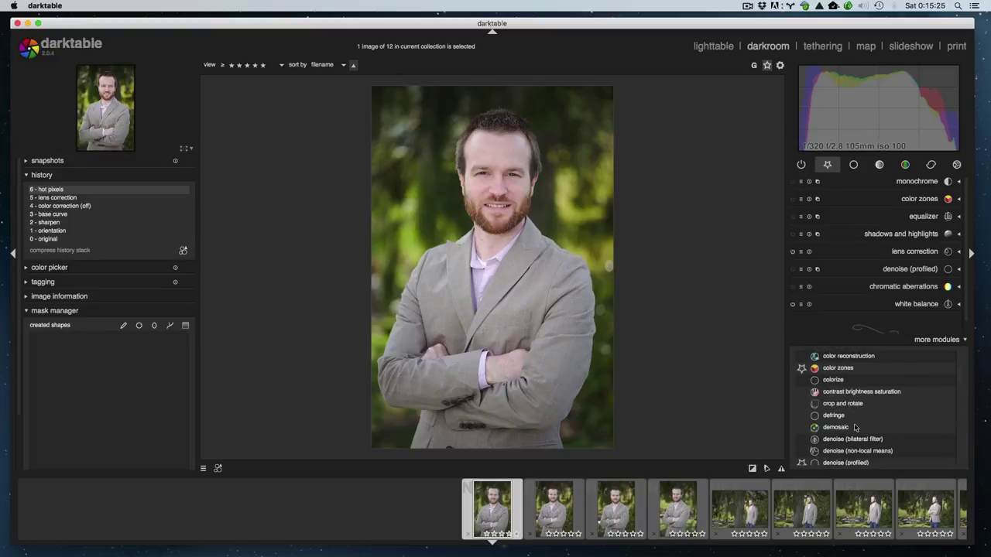
scroll(855, 427, "down", 18)
scroll(856, 428, "down", 3)
scroll(856, 425, "down", 5)
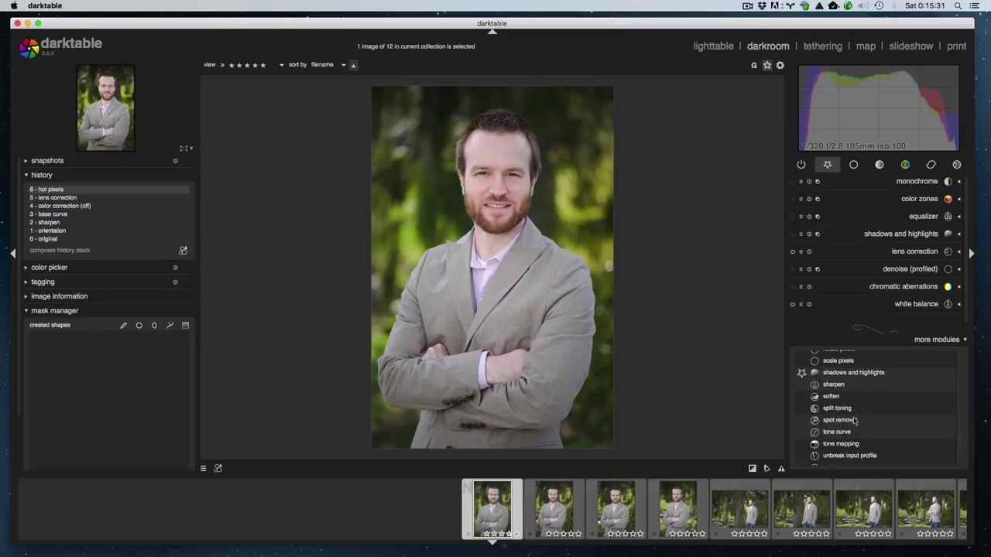
left_click(855, 434)
Add the vignetting module to the favorites and collapse the list of additional modules.
scroll(866, 449, "down", 3)
scroll(866, 431, "down", 3)
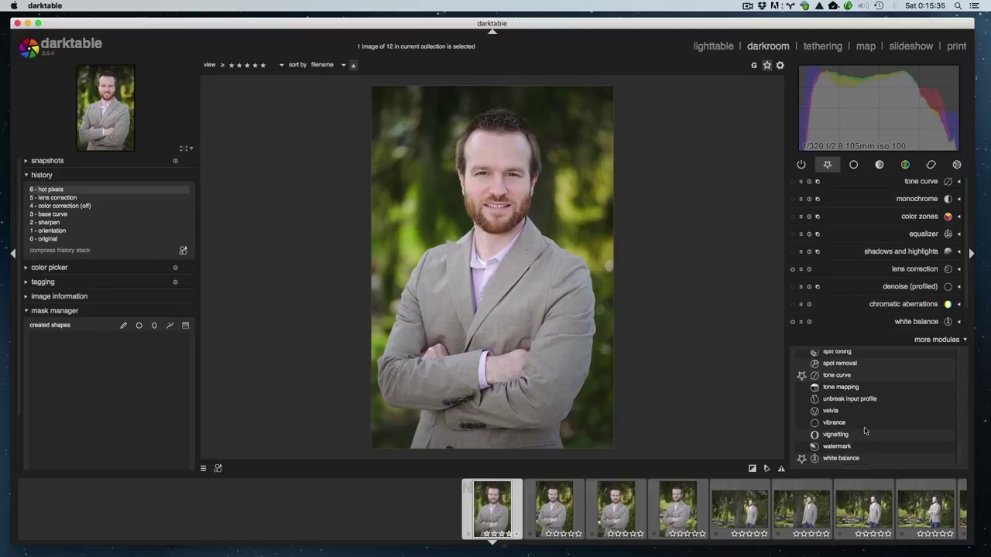
left_click(865, 426)
scroll(870, 433, "up", 5)
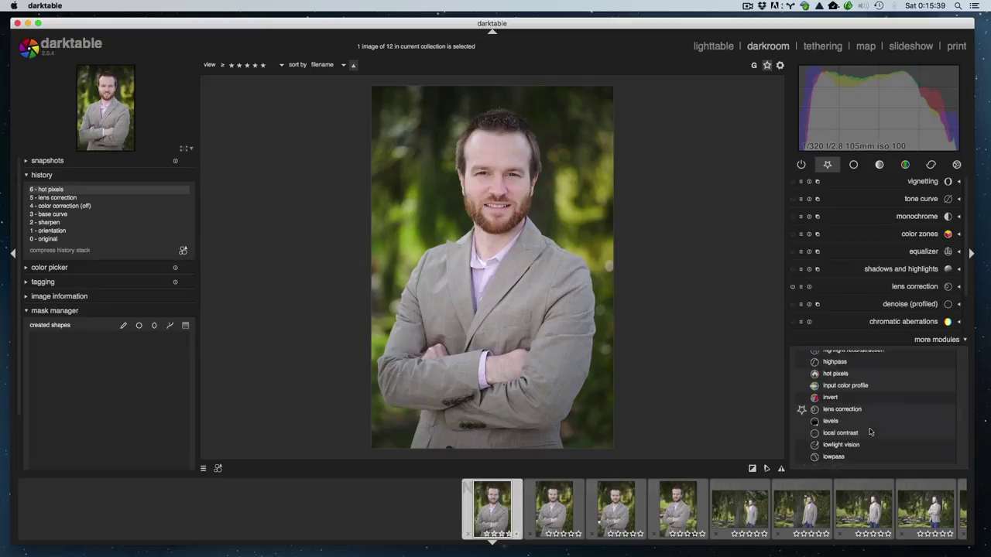
left_click(943, 340)
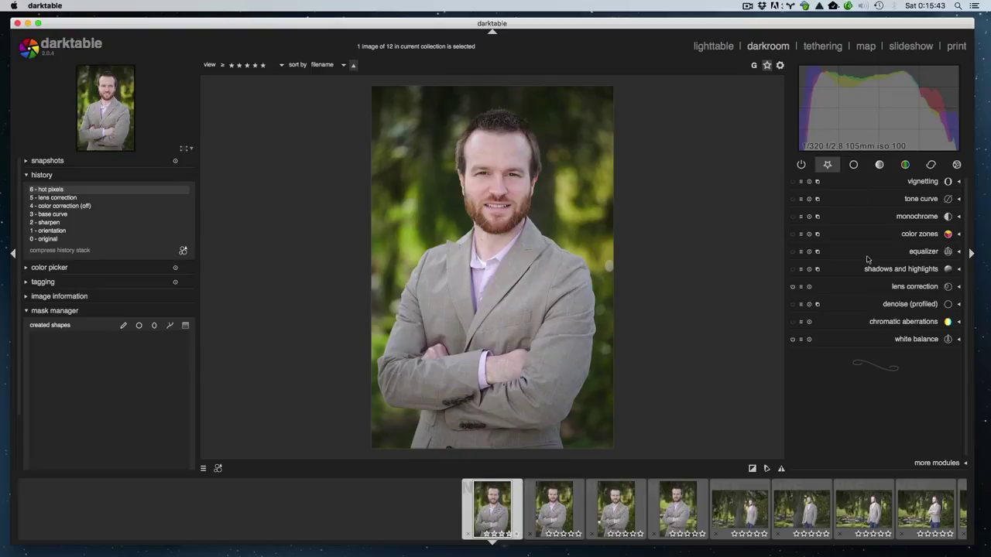
Check the basic group, add contrast brightness saturation and crop and rotate to the favorites, and collapse the additional modules list.
left_click(936, 463)
scroll(906, 410, "up", 5)
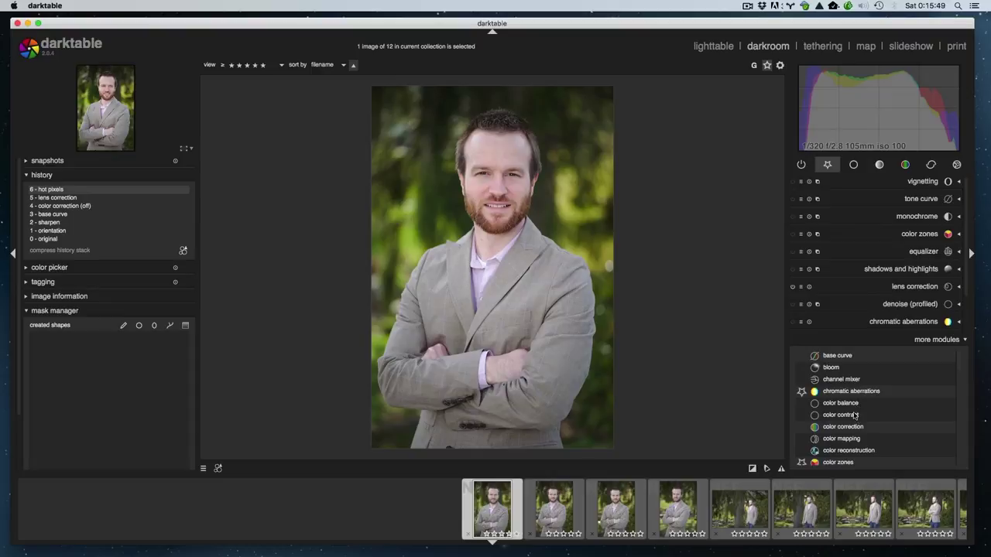
left_click(853, 165)
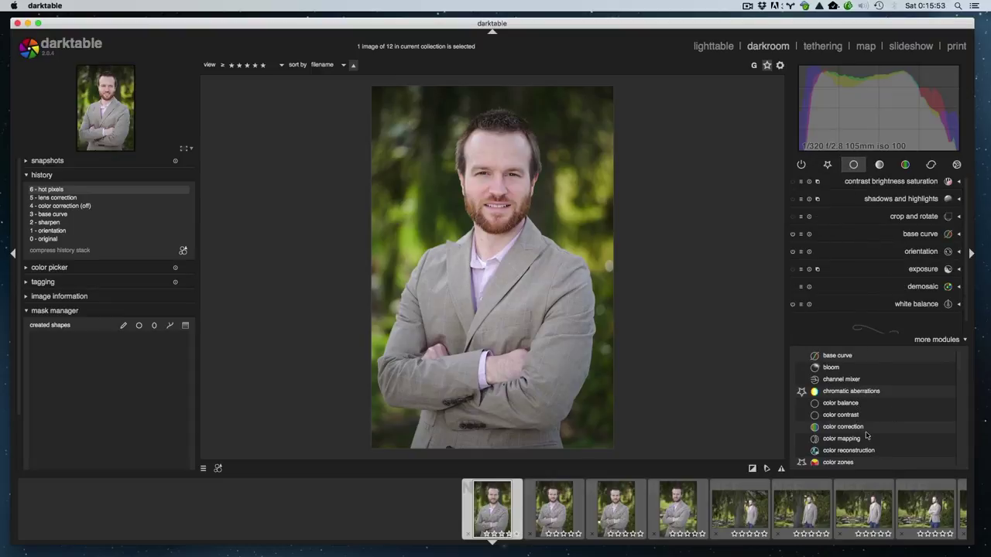
scroll(870, 422, "down", 3)
scroll(868, 434, "down", 2)
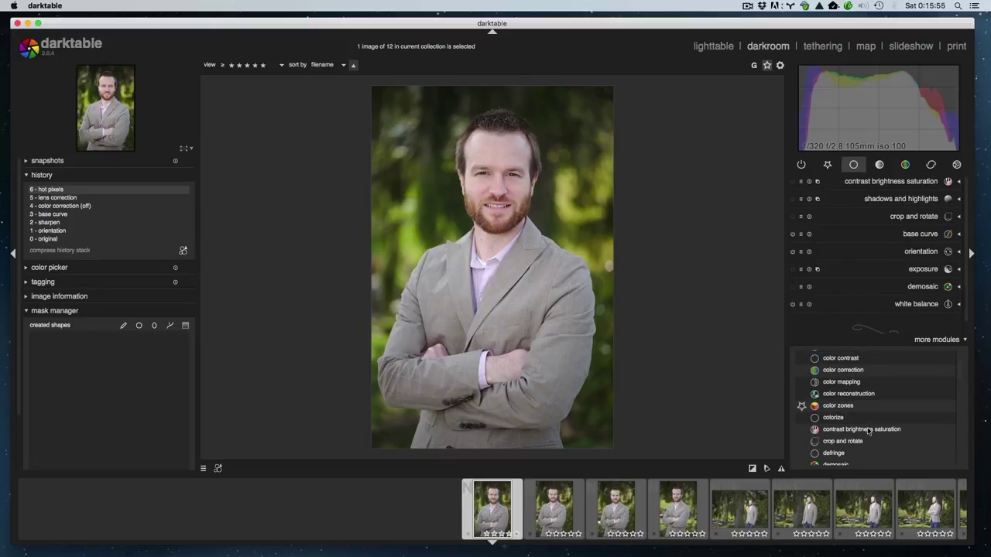
left_click(868, 430)
left_click(877, 442)
scroll(878, 445, "down", 1)
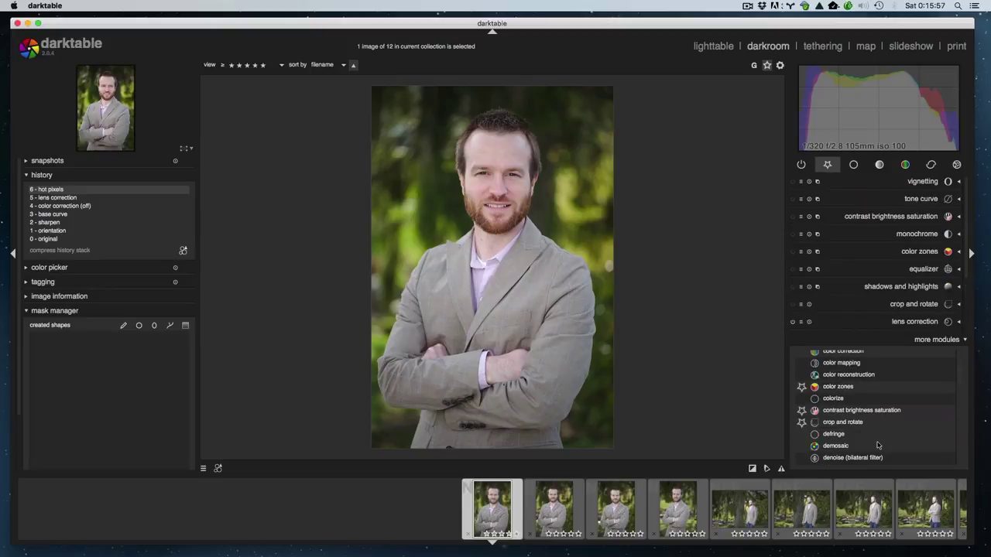
scroll(870, 378, "up", 6)
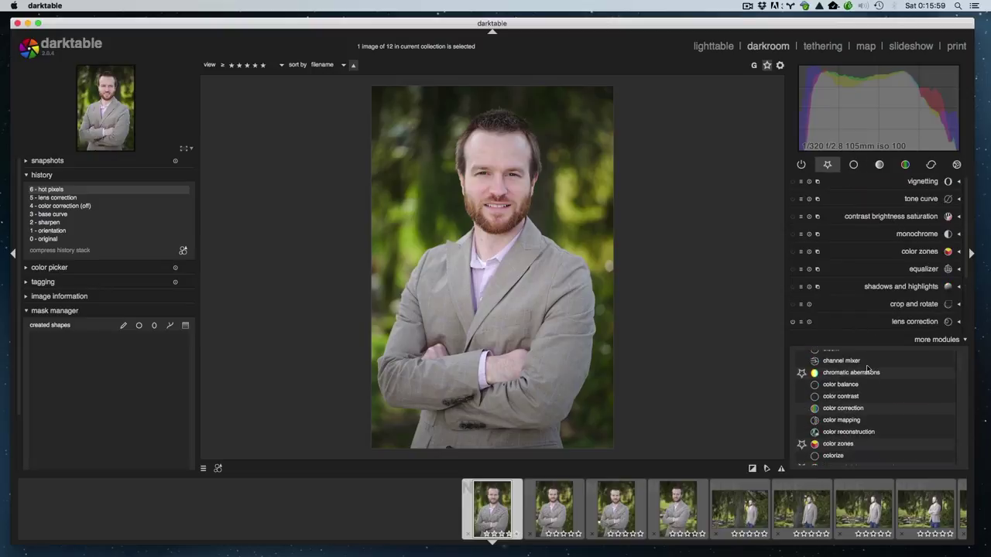
left_click(906, 338)
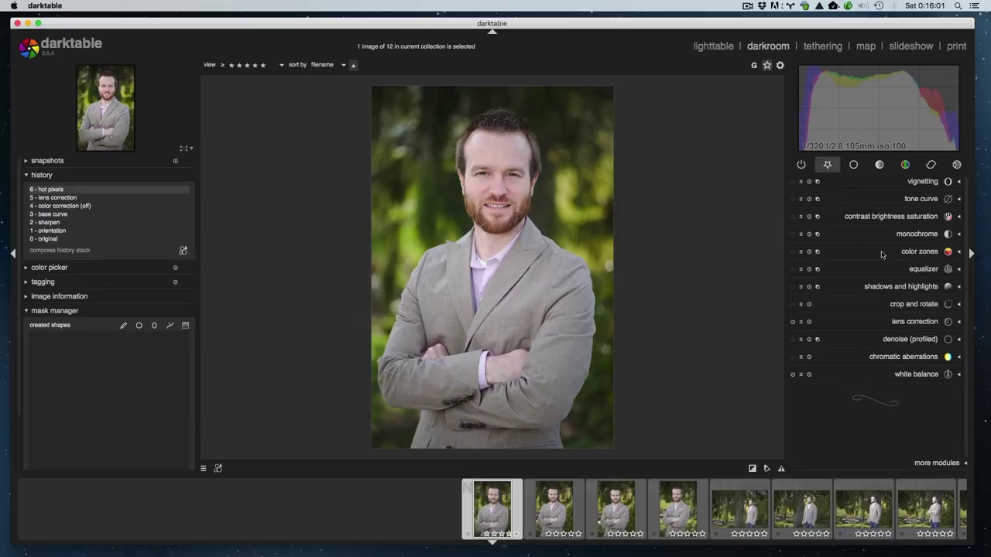
Expand the color zones and lens correction modules in the favorites group to view their settings, collapsing each again.
left_click(922, 252)
left_click(927, 188)
left_click(916, 322)
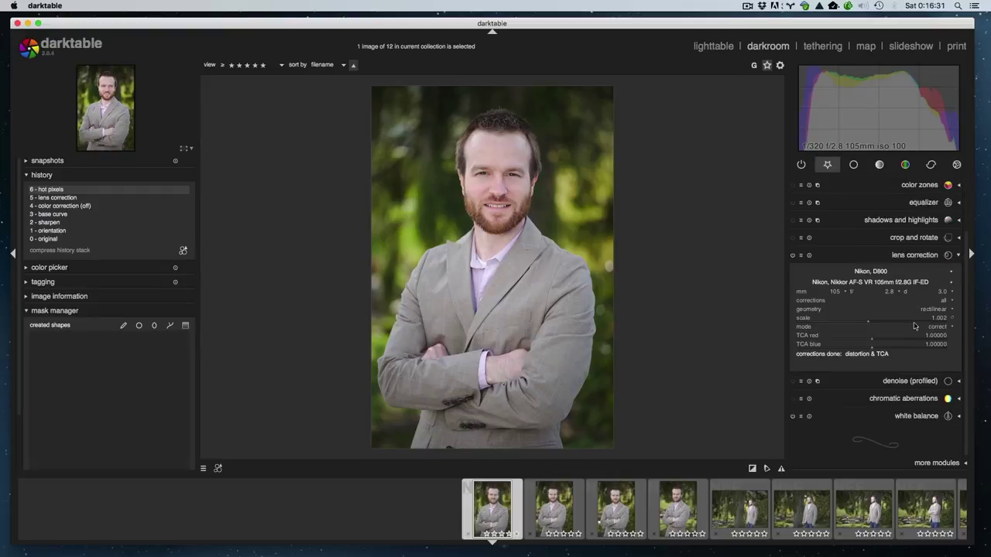
left_click(912, 260)
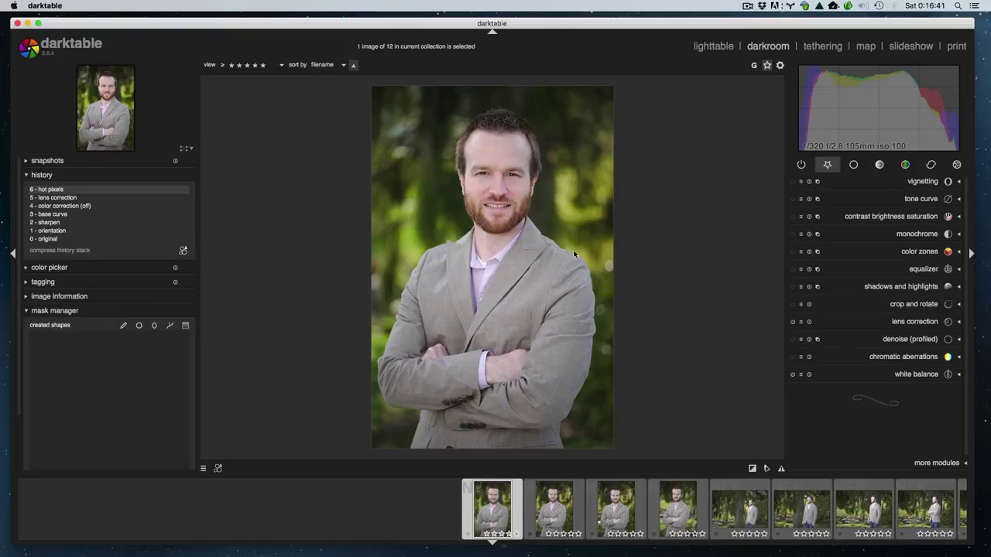
Set contrast to 0.13 in the contrast brightness saturation module and collapse the module.
left_click(893, 216)
left_click(879, 224)
scroll(879, 225, "up", 4)
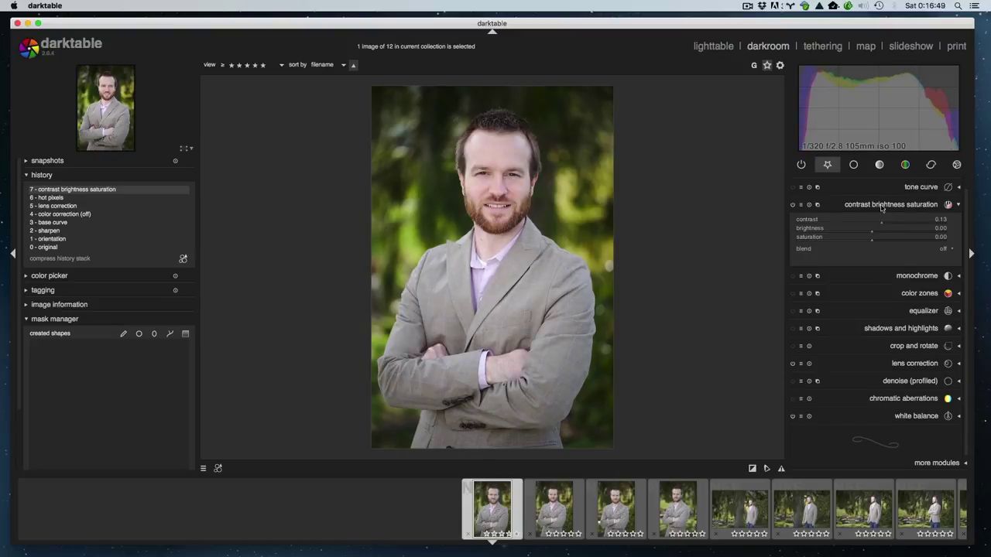
left_click(883, 207)
Adjust the white balance temperature to 5216K and collapse the module.
left_click(921, 376)
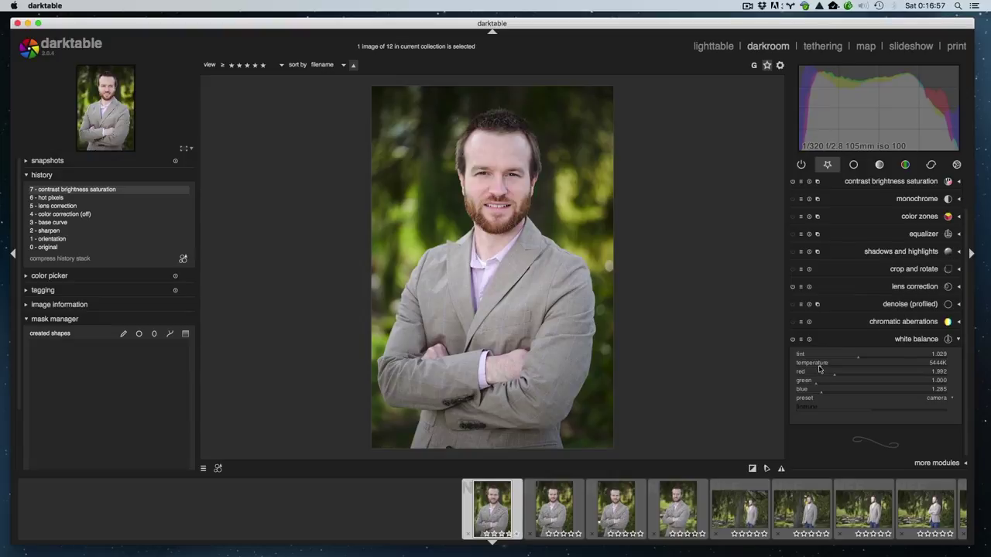
scroll(819, 369, "down", 2)
scroll(817, 368, "up", 2)
scroll(820, 369, "down", 3)
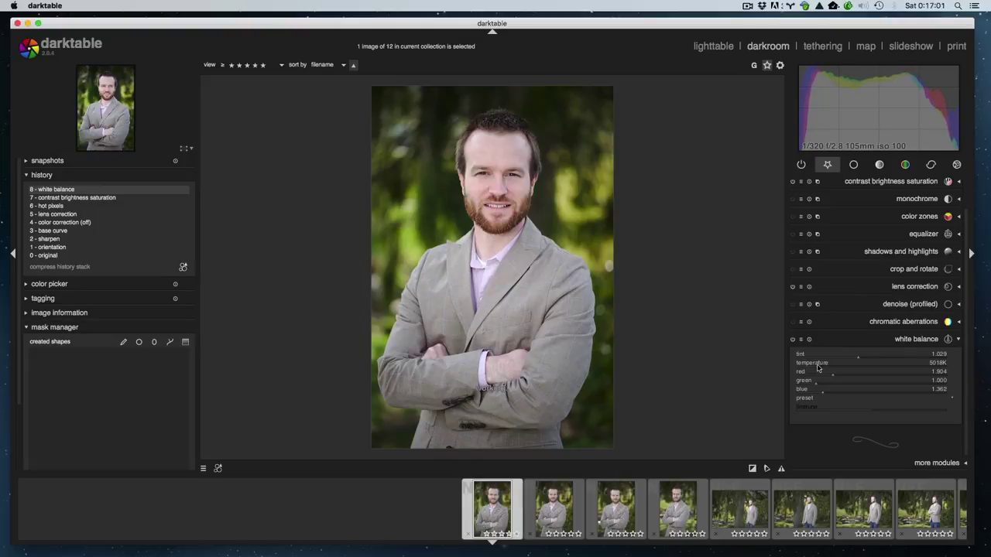
scroll(819, 369, "up", 4)
scroll(819, 369, "up", 1)
scroll(822, 367, "down", 1)
left_click(918, 340)
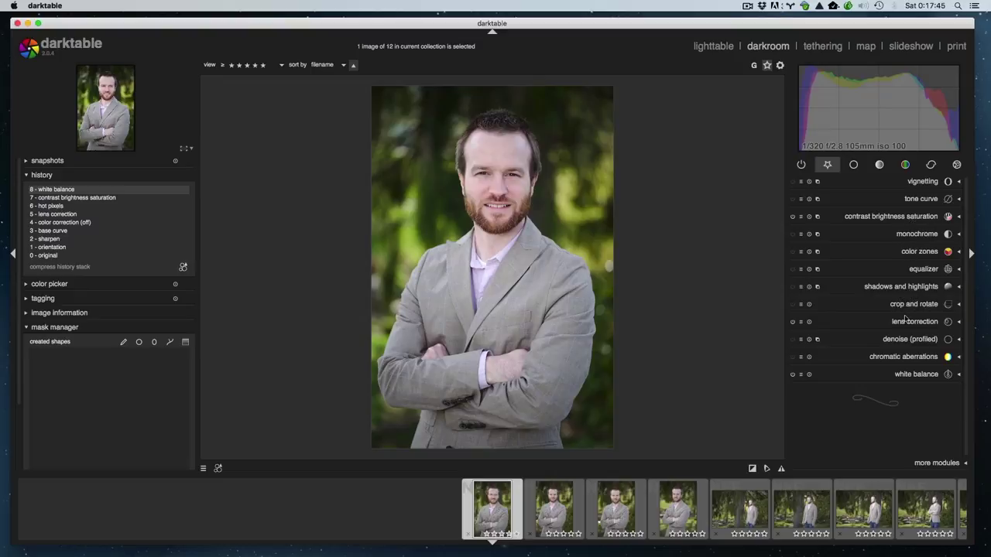
Expand the white balance and lens correction modules to view their settings, collapsing each again.
left_click(922, 381)
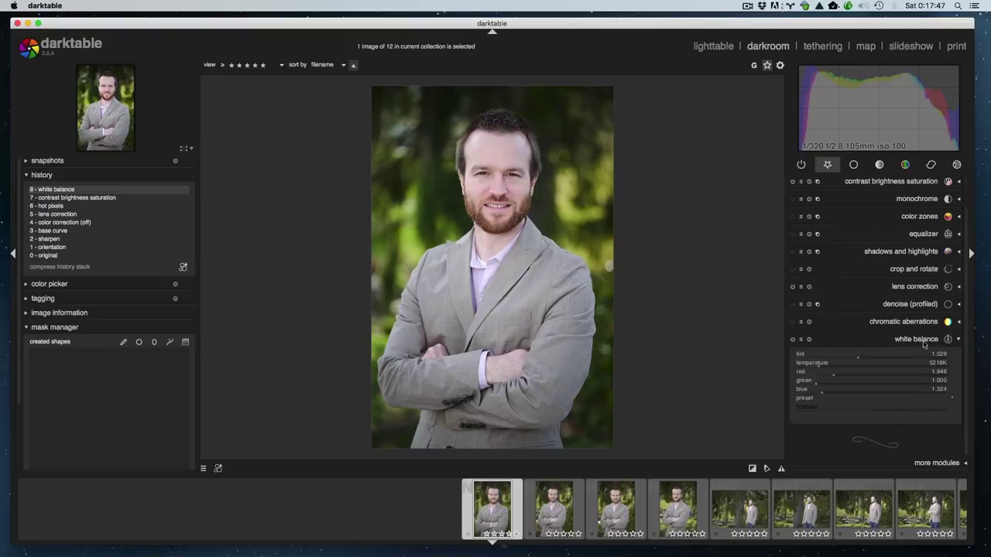
left_click(925, 346)
left_click(926, 327)
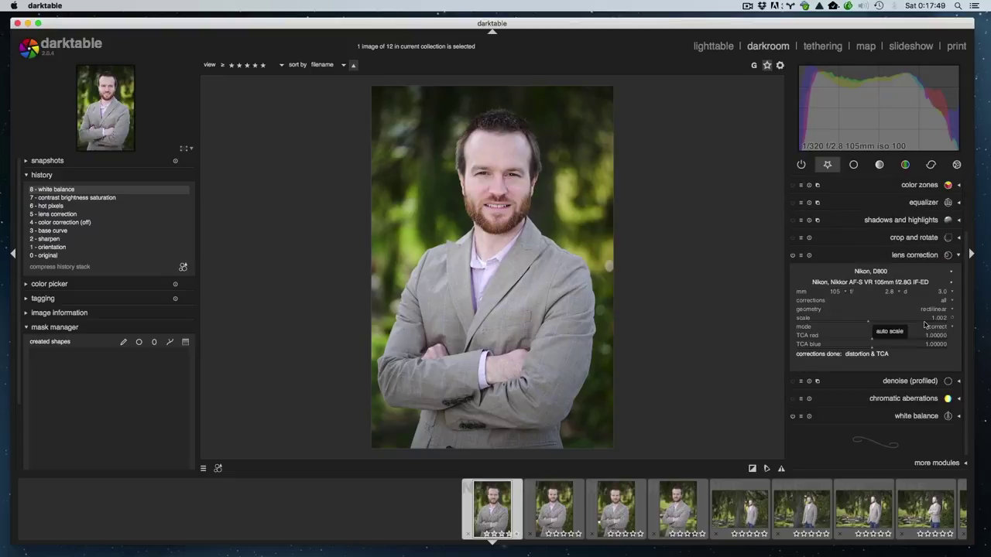
left_click(914, 256)
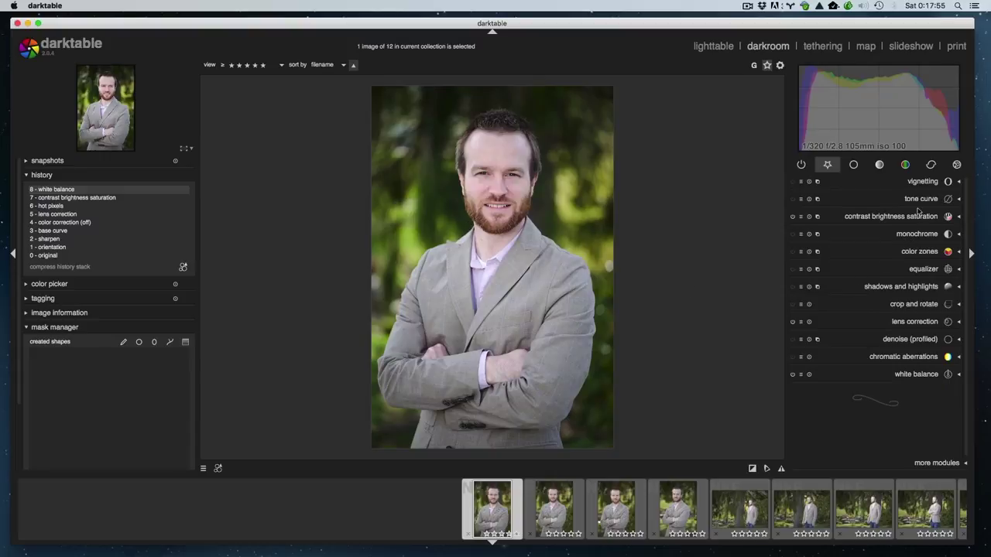
Expand the tone curve module, try a slight S-curve on the L channel, and reset the curve.
left_click(921, 199)
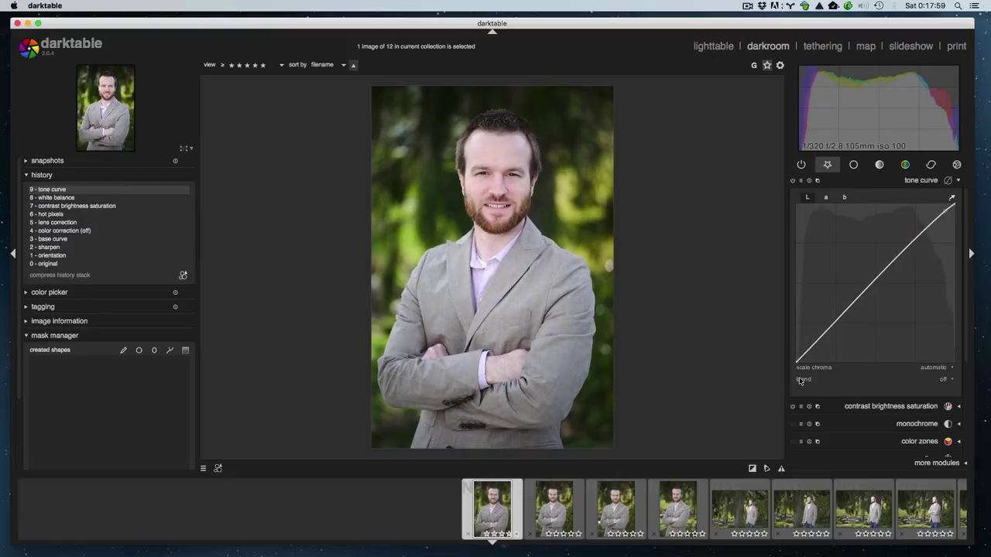
left_click_drag(811, 352, 811, 354)
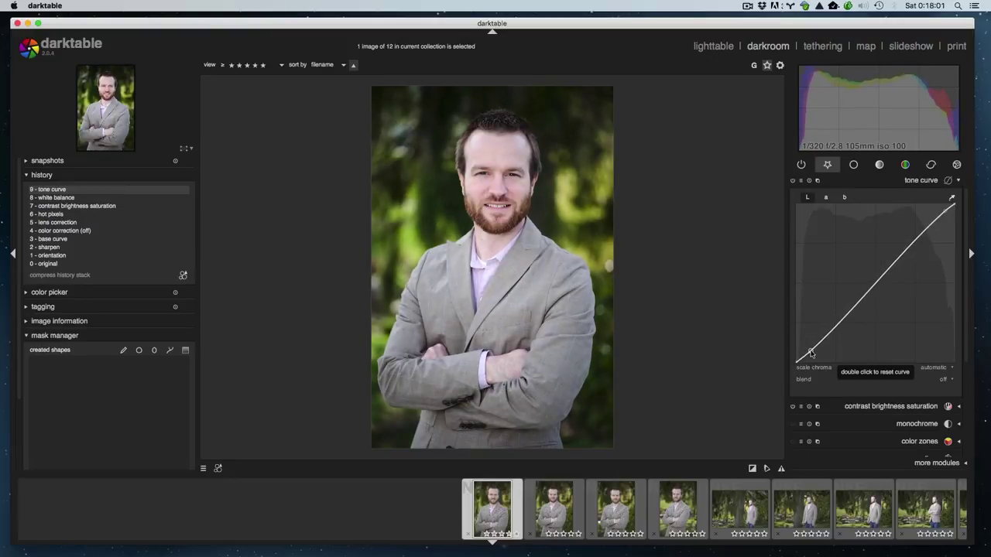
left_click_drag(938, 223, 941, 214)
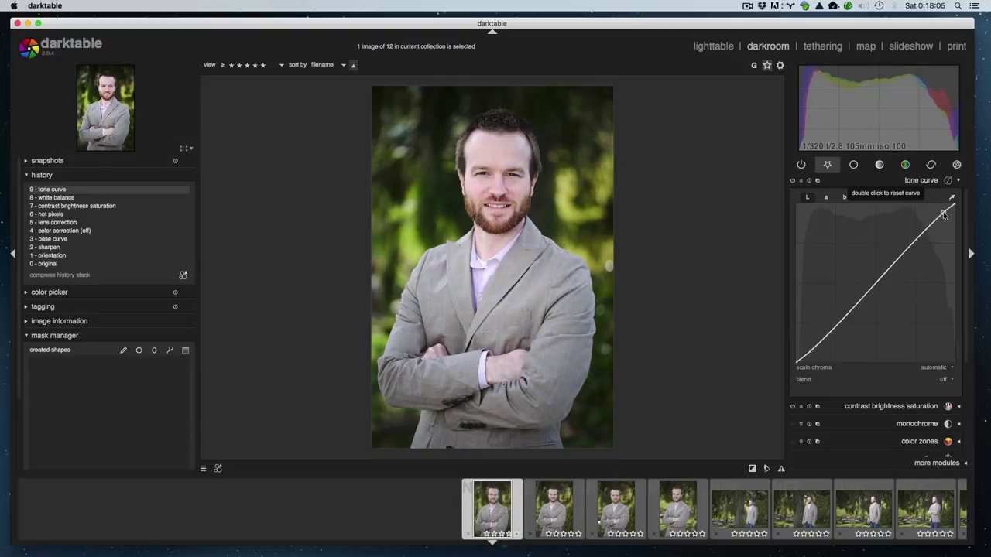
double_click(944, 216)
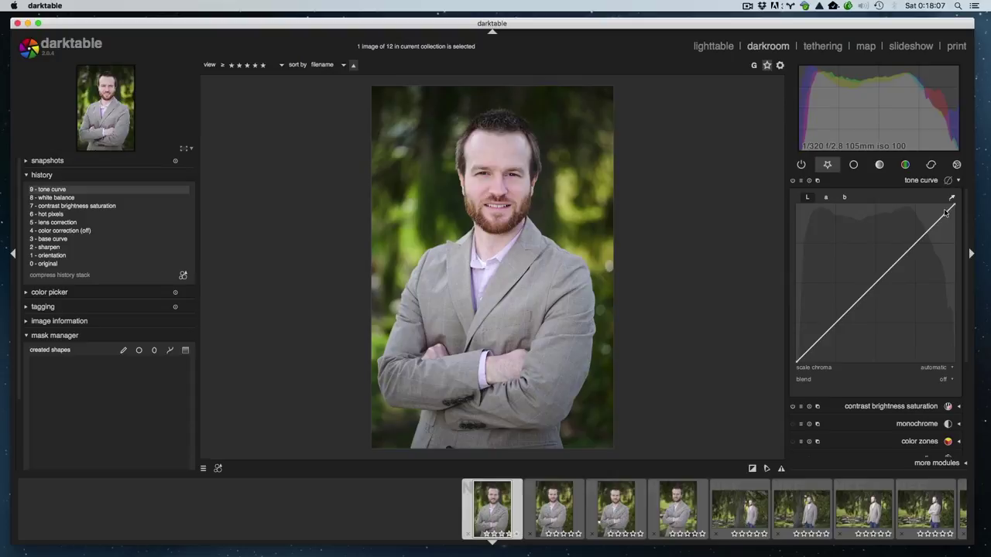
Try an extreme tone curve by pulling its midtones far down, and reset the curve.
left_click_drag(867, 280, 909, 342)
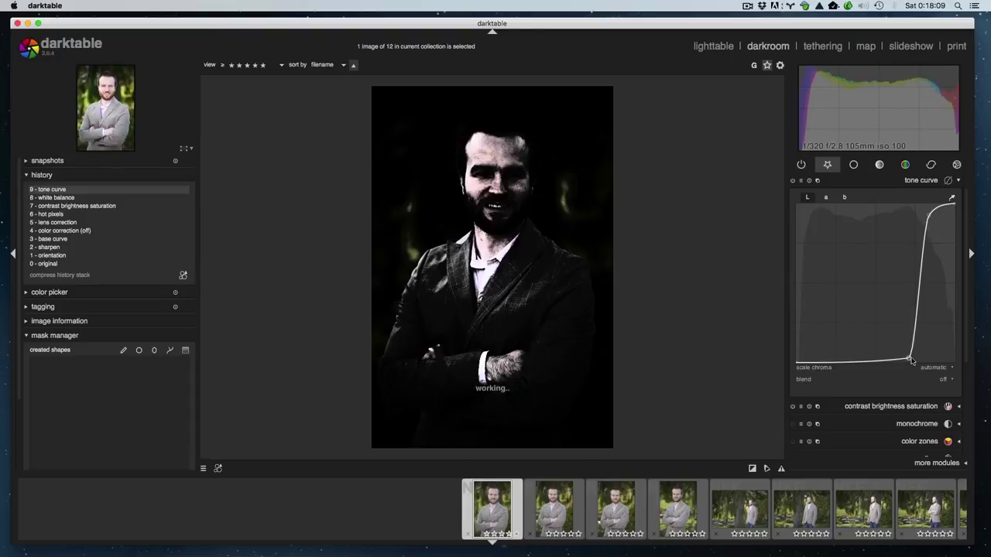
left_click_drag(852, 295, 908, 362)
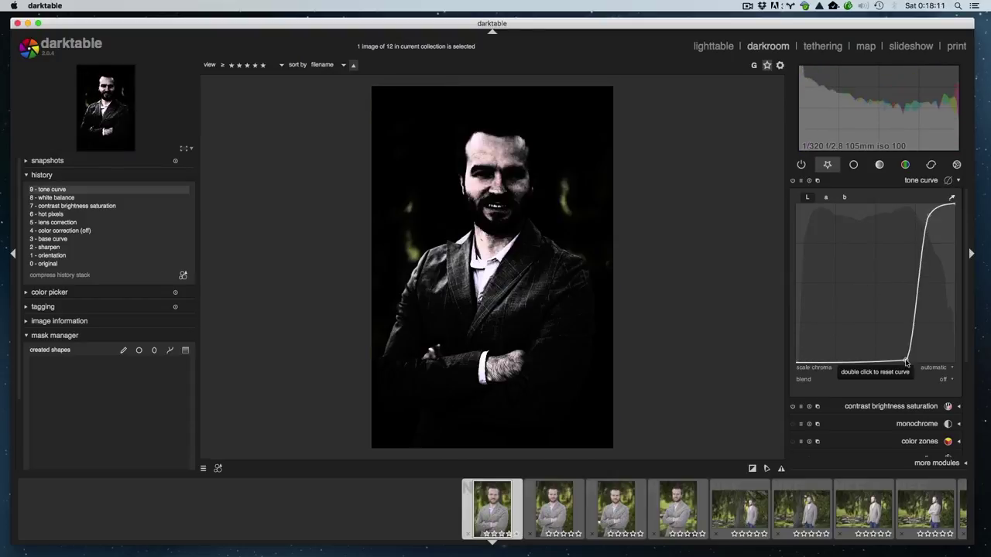
double_click(907, 362)
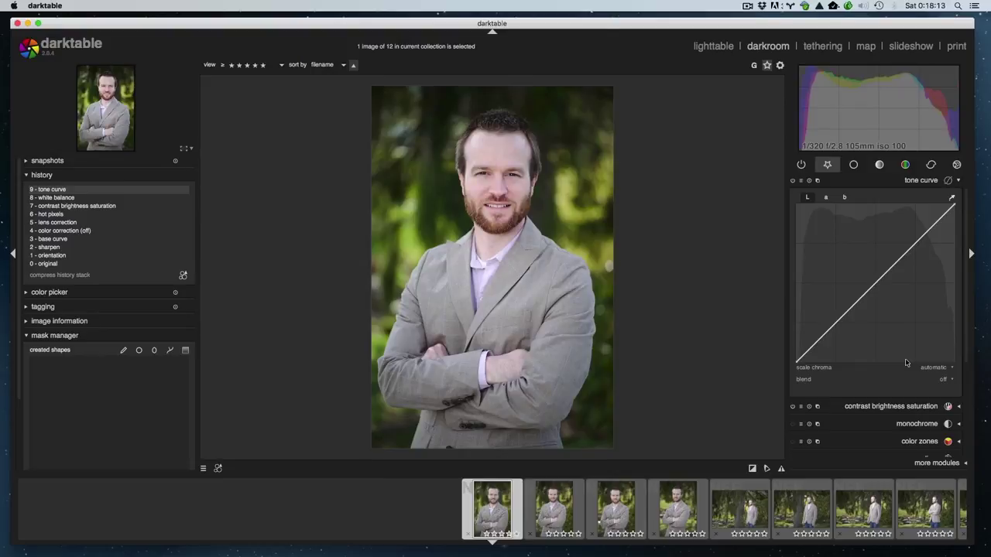
Shape a gentle S-curve in the tone curve by raising the highlights and lowering the shadows.
left_click_drag(812, 349, 809, 353)
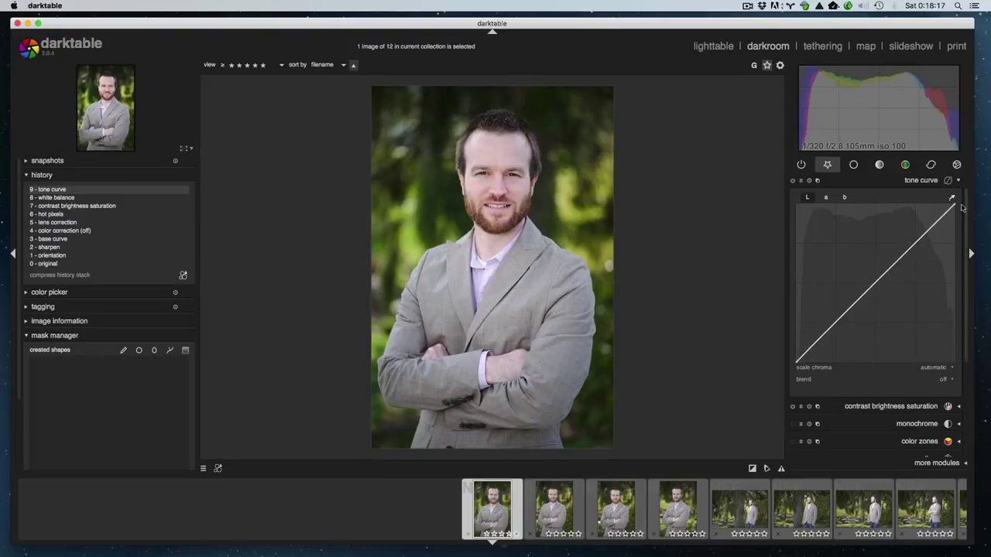
left_click_drag(945, 219, 942, 214)
left_click_drag(814, 353, 809, 357)
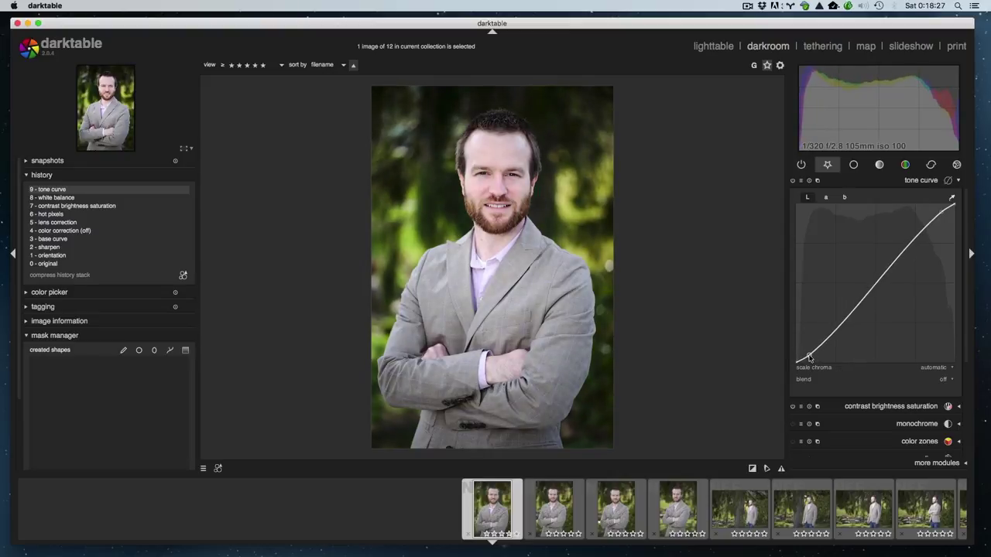
left_click_drag(810, 357, 810, 357)
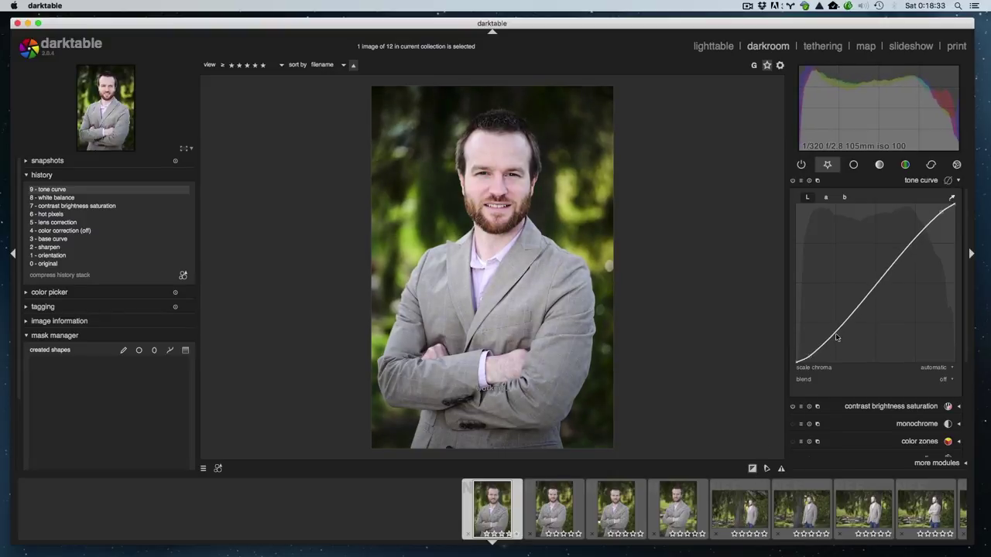
Exaggerate the tone curve's shadows and highlights with the over/under exposure indicator on, and reset the curve and collapse the module.
key("o")
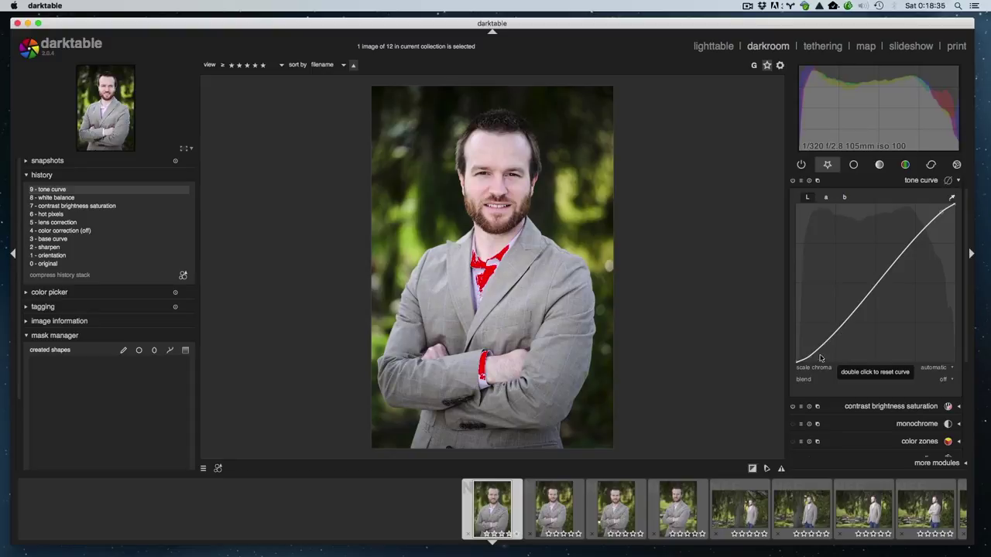
left_click_drag(810, 358, 810, 360)
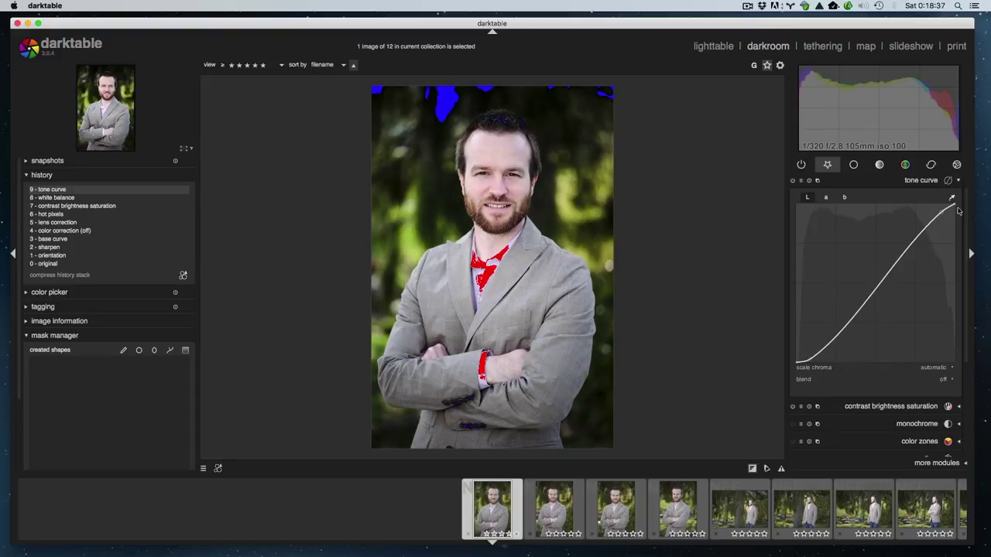
left_click_drag(942, 214, 936, 211)
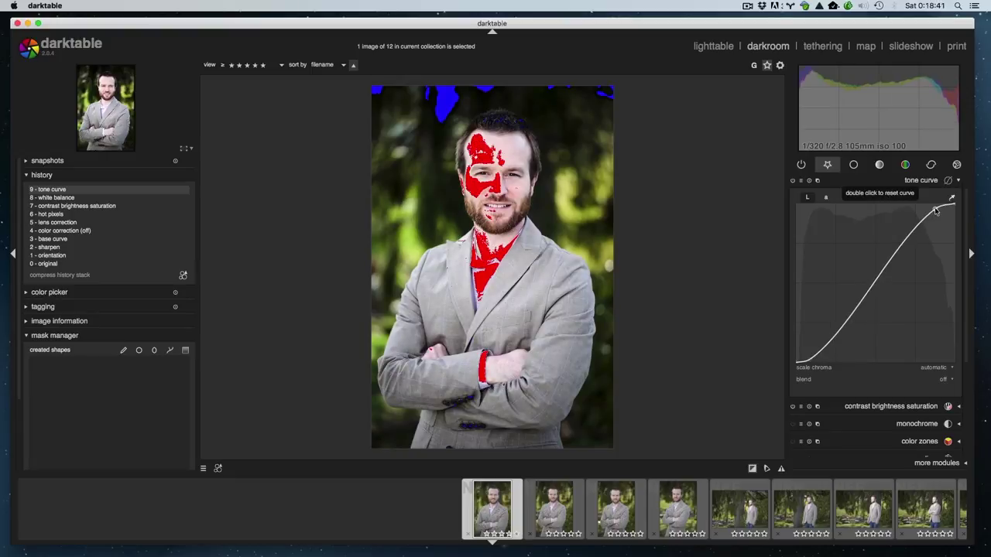
double_click(935, 211)
left_click(910, 184)
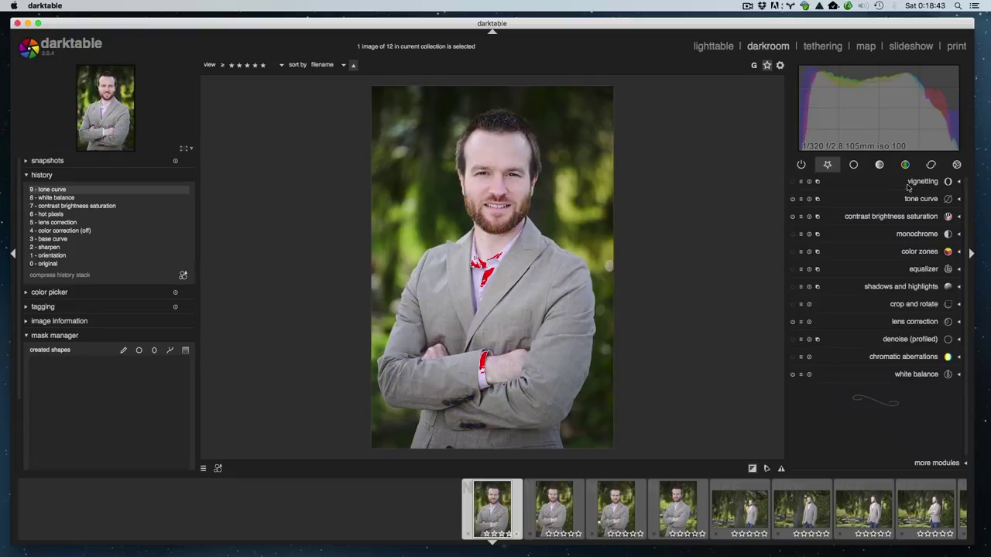
Set contrast to 0.09 and saturation to 0.12 in the contrast brightness saturation module, and collapse it.
left_click(908, 217)
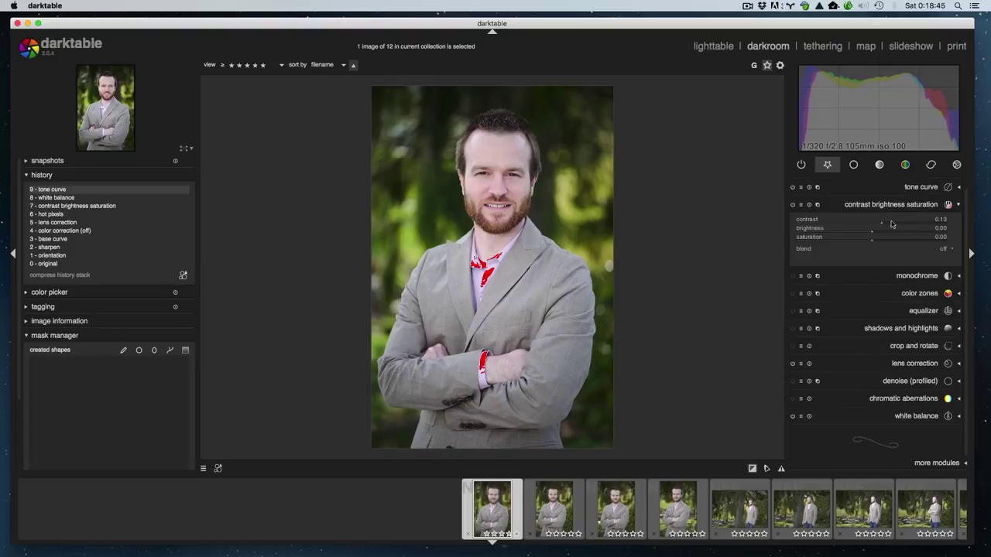
scroll(892, 224, "up", 3)
scroll(881, 225, "down", 7)
scroll(881, 244, "up", 13)
scroll(879, 242, "down", 1)
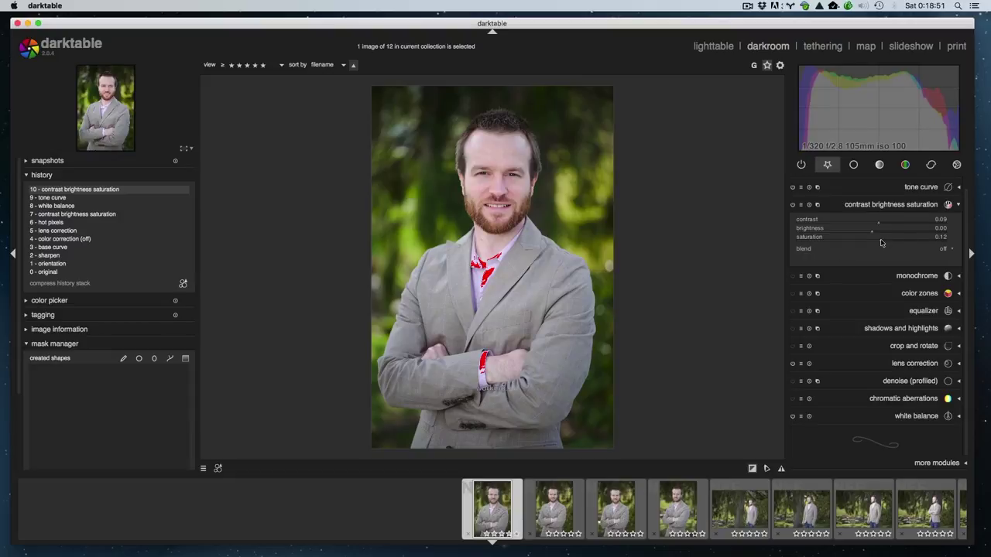
left_click(891, 205)
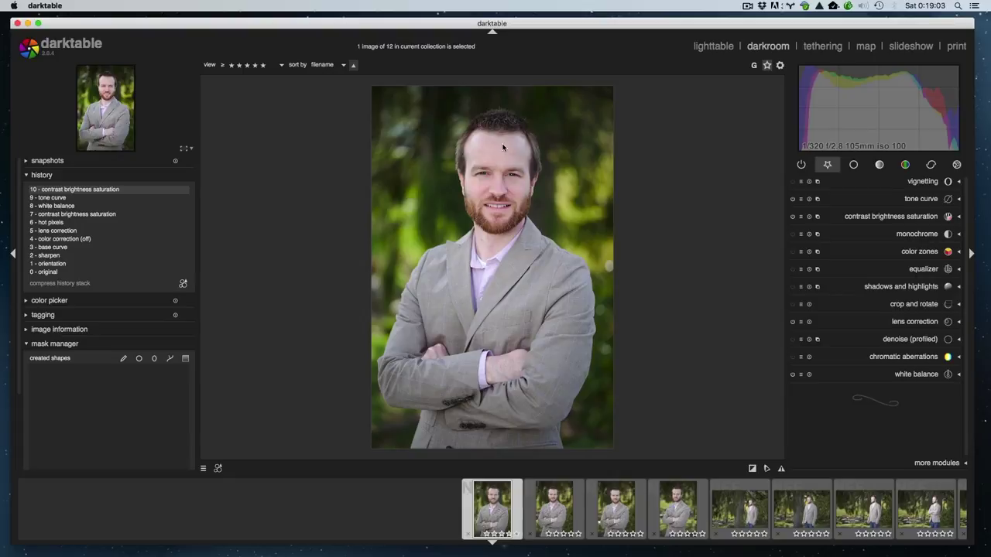
Expand the equalizer module for the close-up of the face and set its blend to drawn mask.
scroll(507, 169, "up", 5)
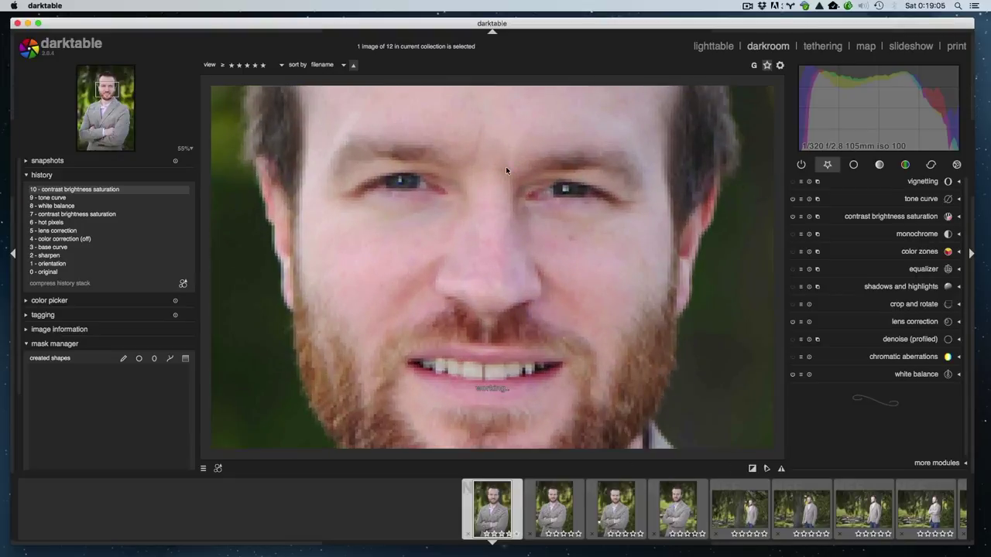
scroll(505, 166, "down", 5)
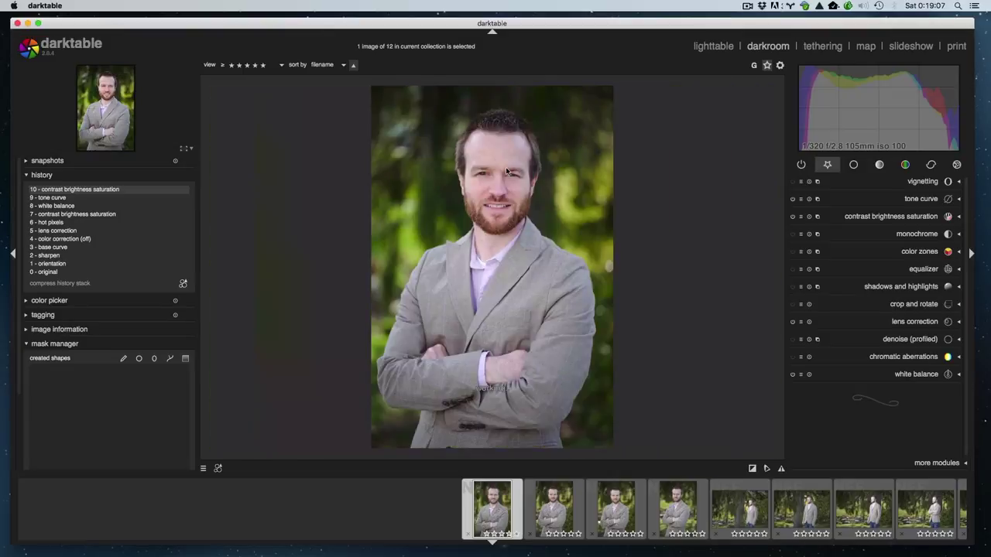
scroll(507, 168, "up", 6)
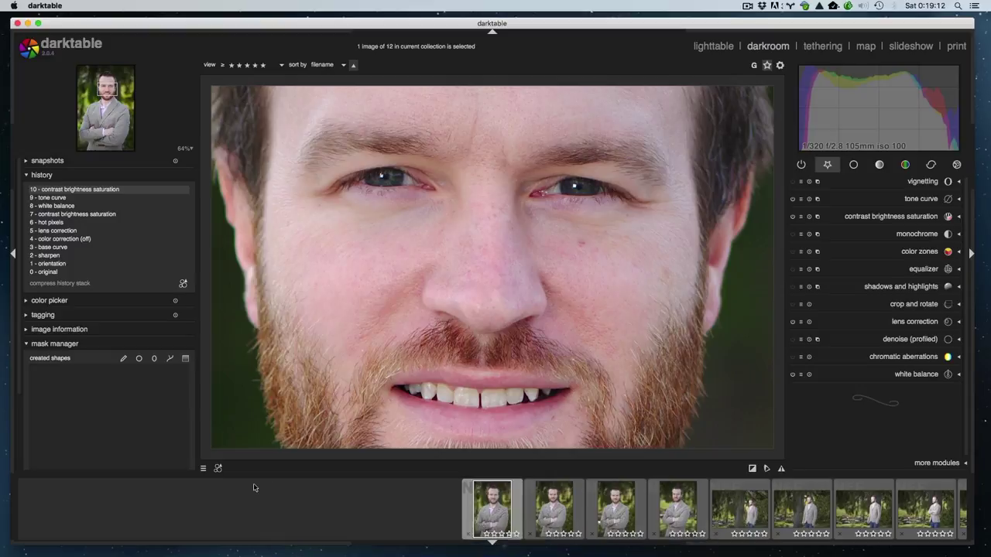
left_click(902, 269)
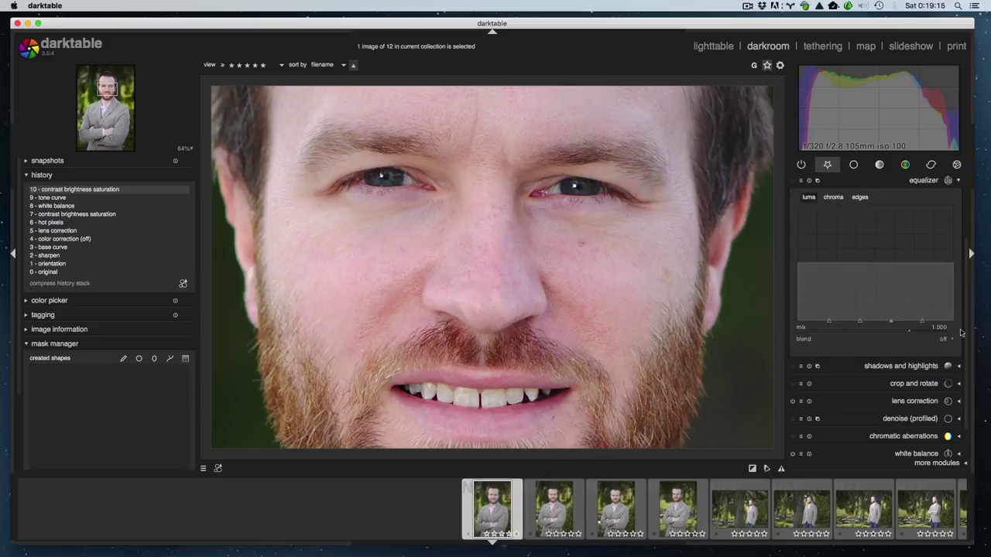
scroll(965, 280, "up", 2)
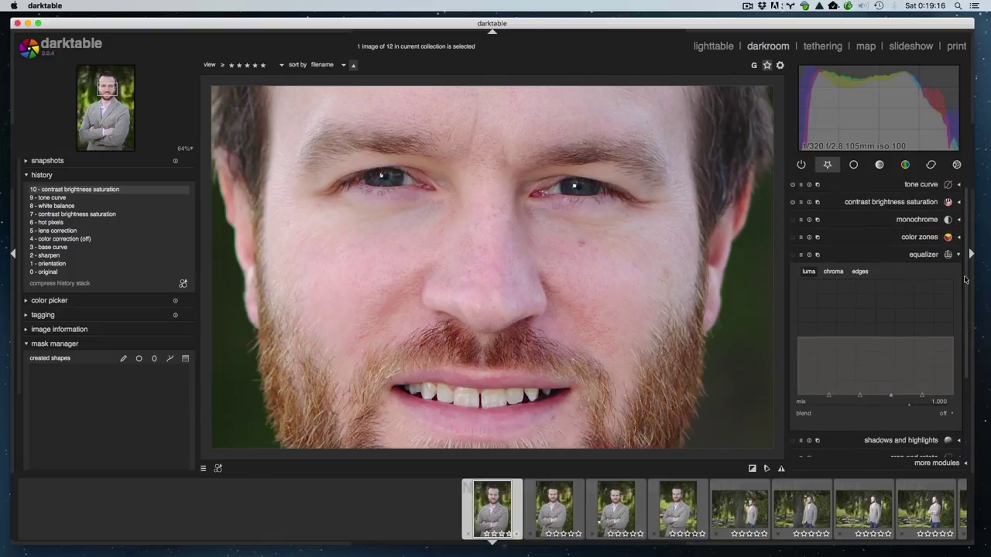
left_click(944, 414)
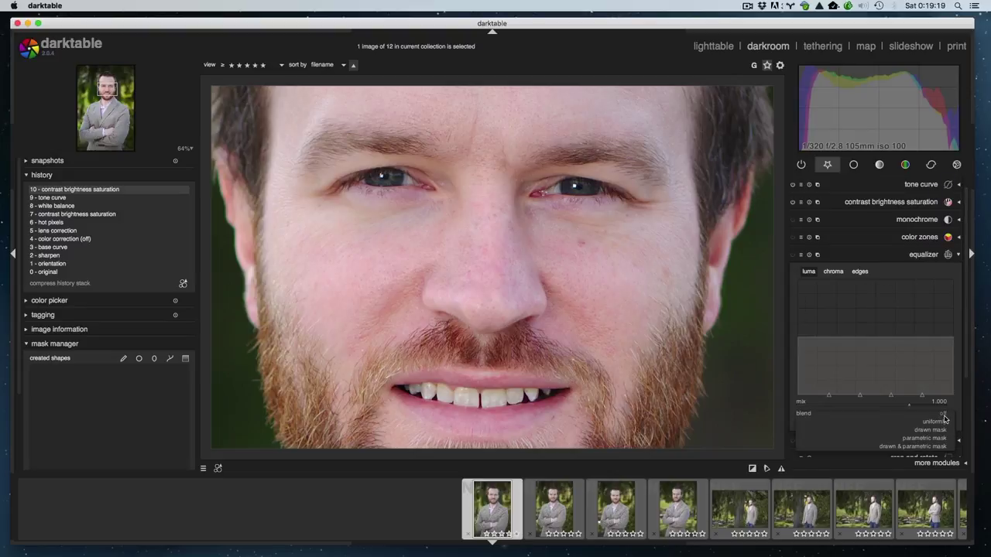
left_click(944, 418)
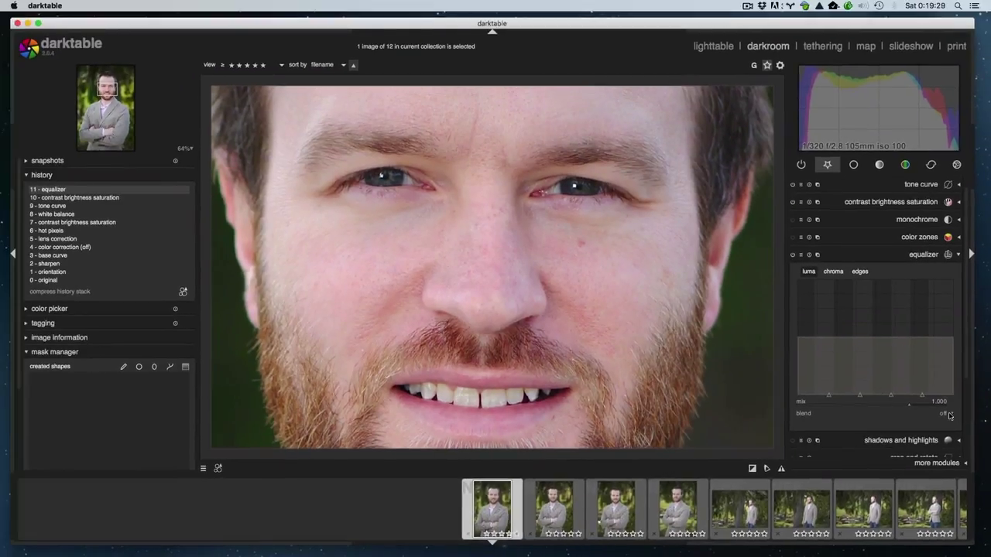
left_click(938, 407)
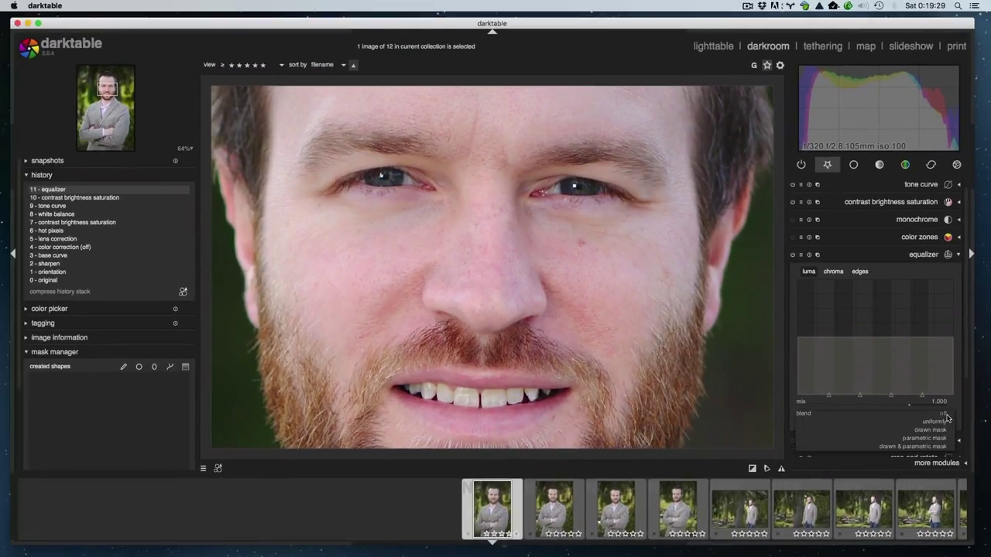
left_click(923, 431)
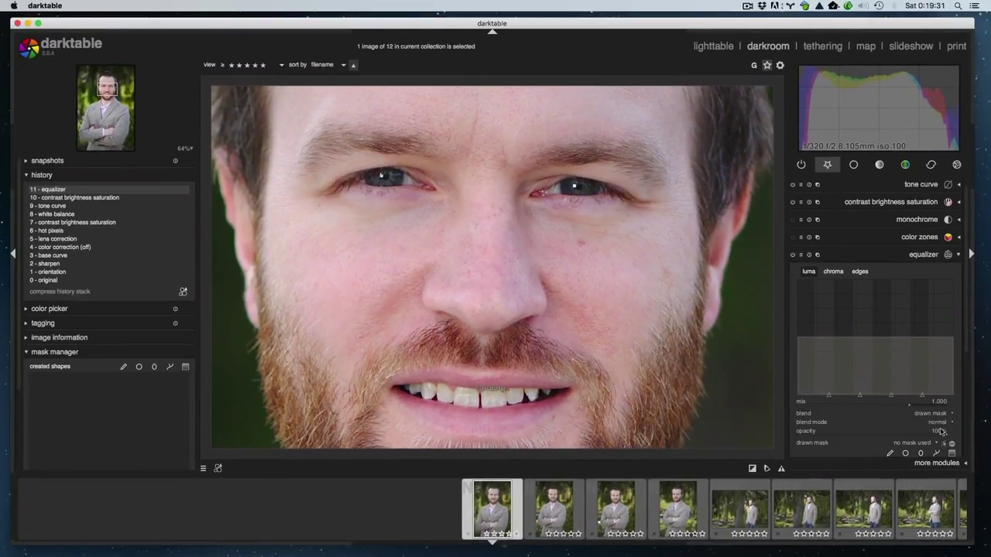
Choose the brush shape for the equalizer's drawn mask and adjust the brush size over the face.
left_click(890, 453)
scroll(549, 305, "down", 4)
scroll(550, 304, "down", 4)
scroll(554, 303, "down", 2)
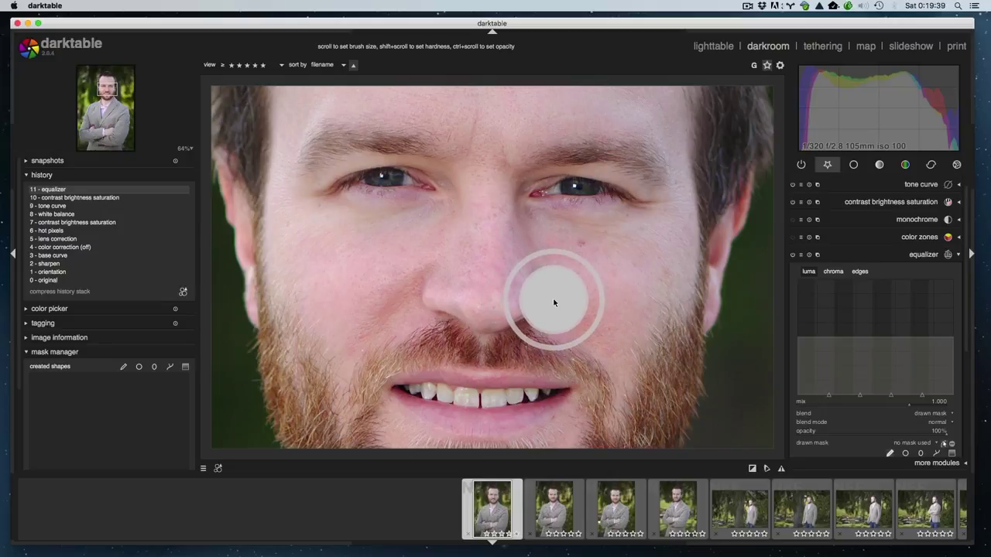
Launch the KeyCastr app.
key("super+space")
type("key")
key("Return")
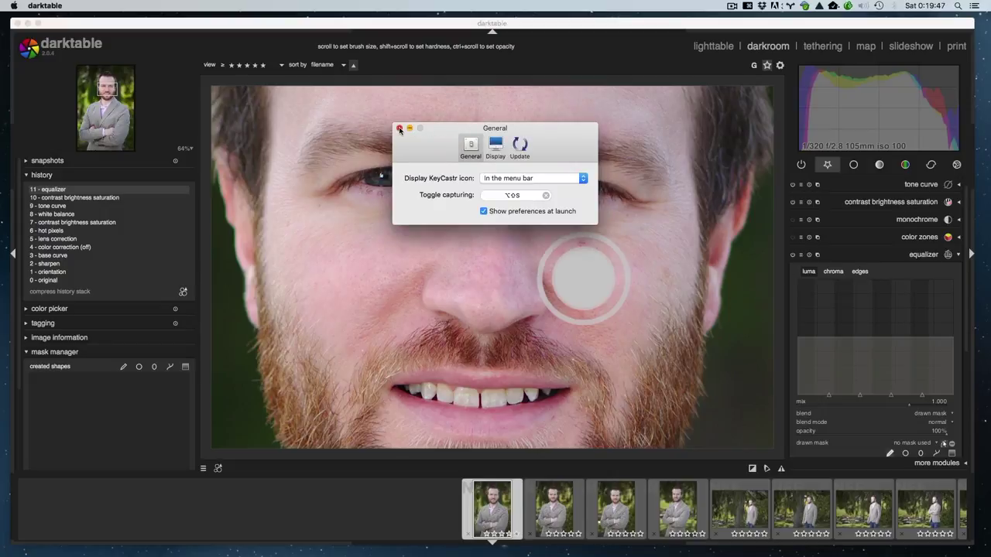
Close the KeyCastr preferences window and check its keystroke casting status.
left_click(399, 129)
left_click(748, 5)
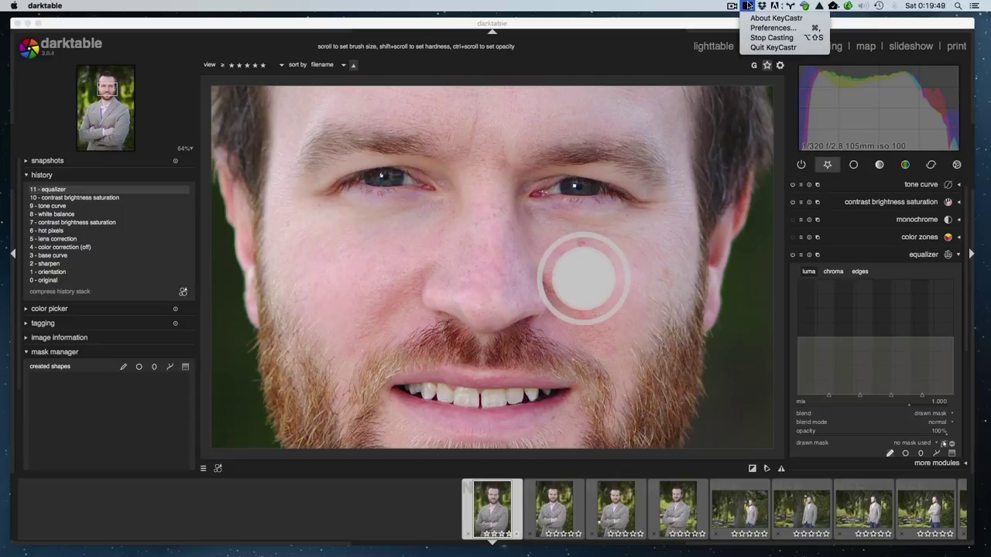
left_click(748, 6)
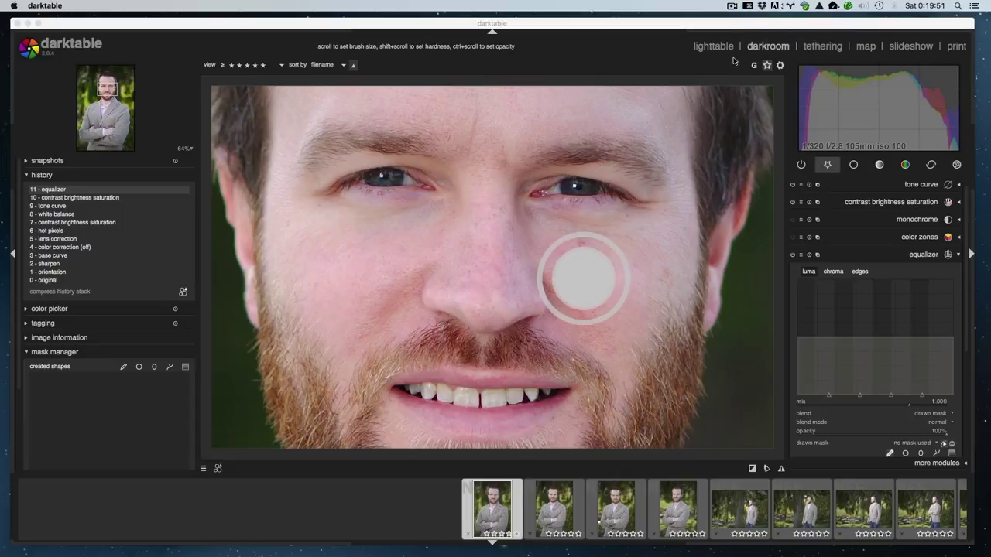
Try to shrink the equalizer mask brush over the cheek in the darktable portrait.
key("bracketleft")
key("bracketleft")
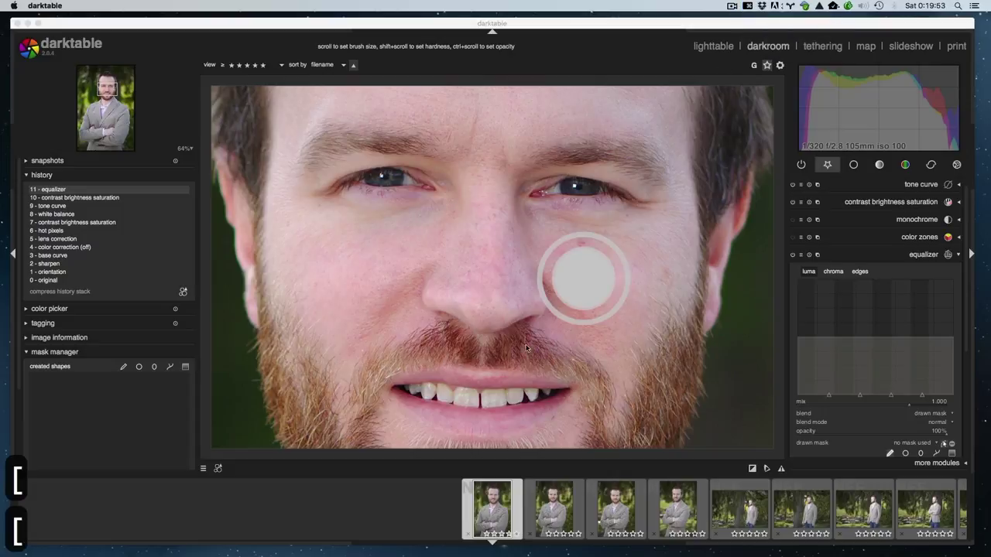
key("bracketleft")
key("bracketleft")
key("bracketleft")
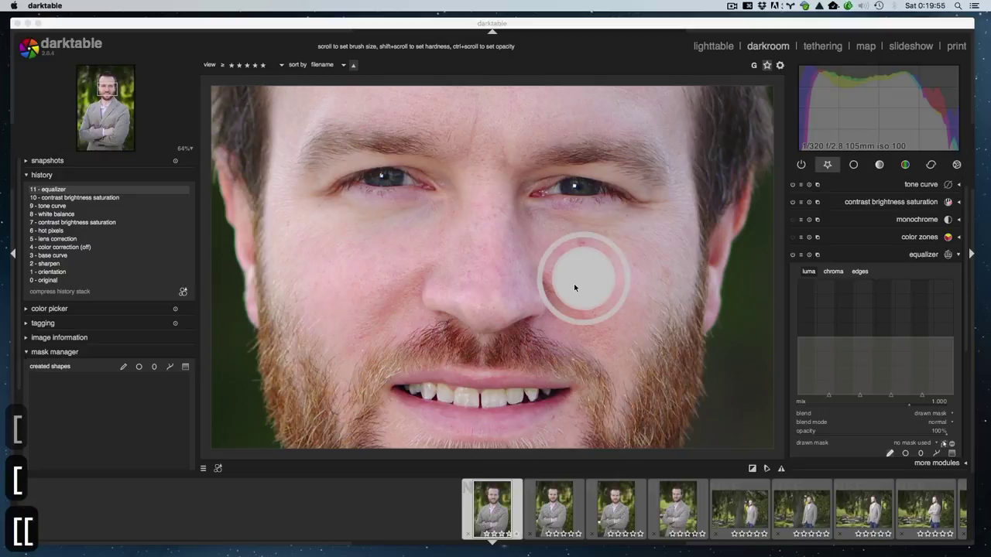
key("bracketleft")
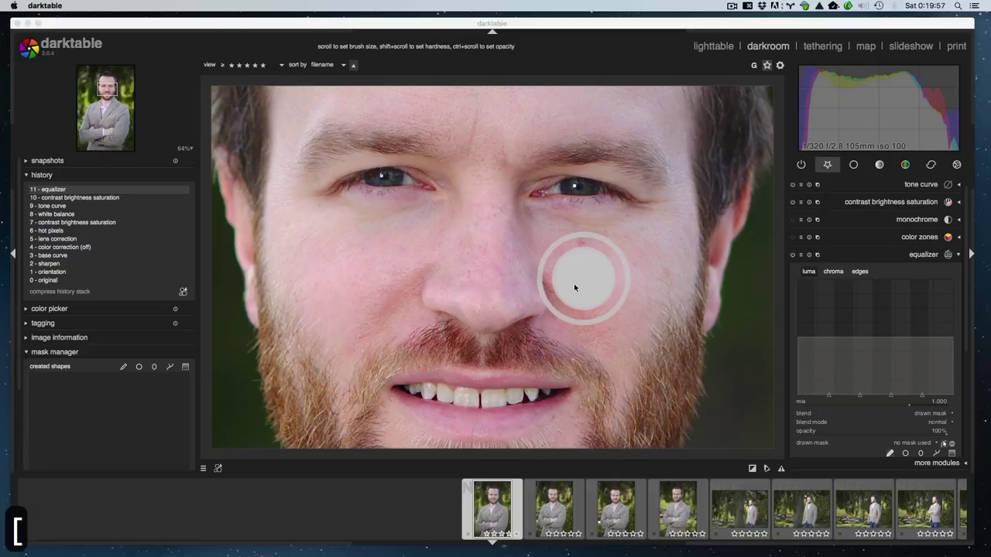
key("bracketleft")
key("bracketleft")
key("bracketleft")
key("bracketleft")
key("bracketleft")
key("bracketleft")
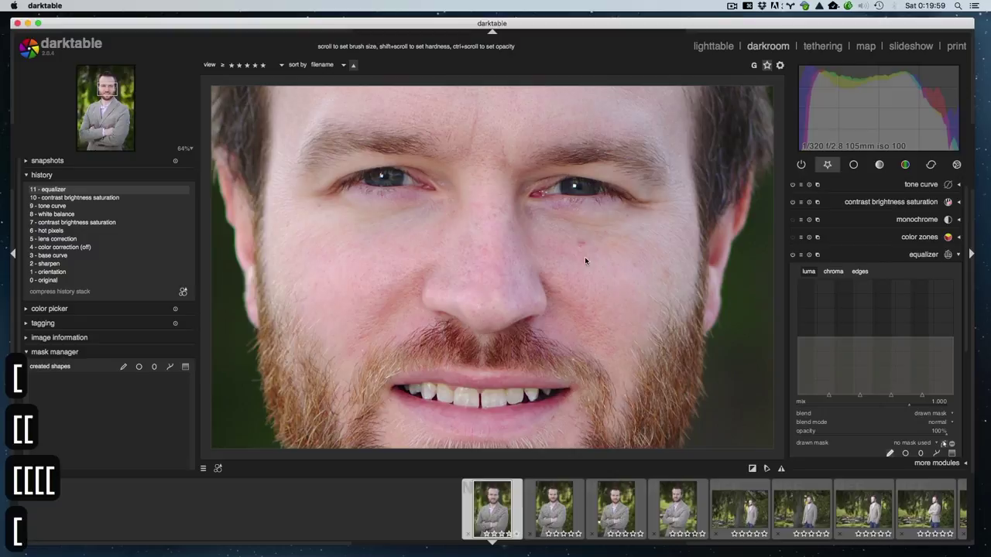
Choose the brush shape for the equalizer's drawn mask again and try smaller and larger brush sizes over the cheek.
left_click(891, 454)
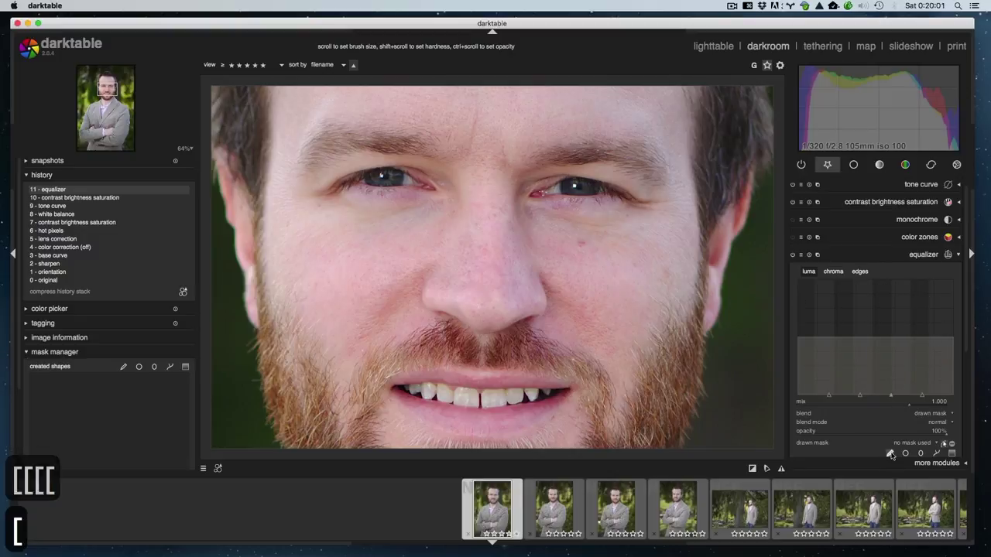
key("bracketleft")
key("bracketleft")
key("bracketleft")
key("bracketleft")
key("bracketleft")
key("bracketleft")
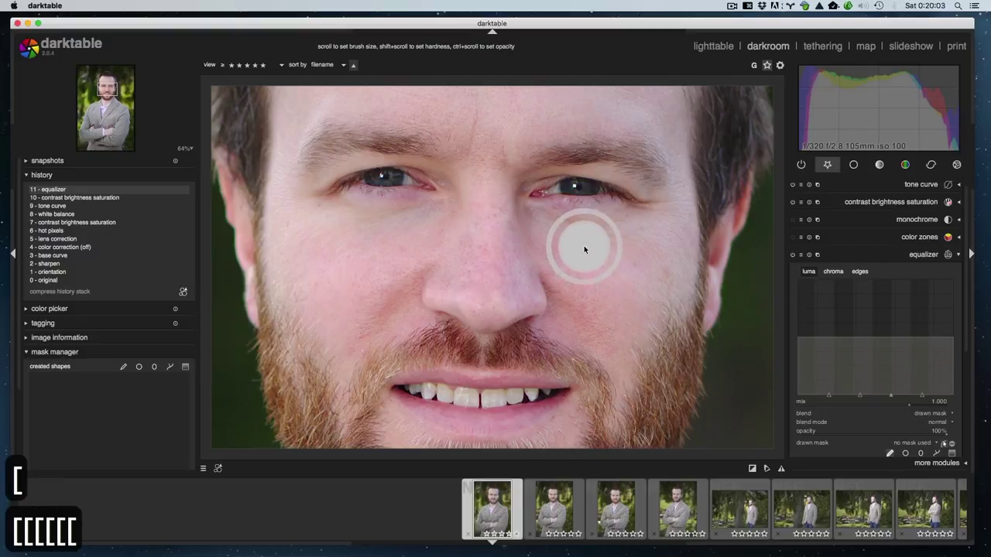
key("bracketleft")
key("bracketleft")
key("bracketleft")
key("bracketleft")
key("bracketleft")
key("bracketright")
key("bracketright")
key("bracketright")
key("bracketright")
key("bracketright")
key("bracketright")
key("bracketright")
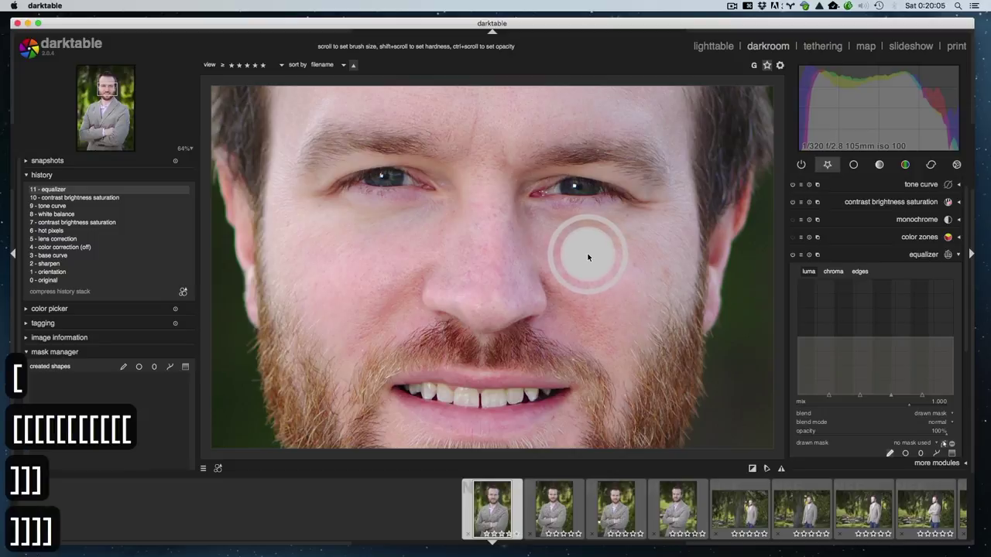
key("bracketright")
key("bracketright")
key("bracketright")
key("bracketright")
key("bracketright")
key("bracketright")
key("bracketright")
key("bracketright")
key("bracketright")
key("bracketright")
Shrink the mask brush and paint one freehand stroke on each cheek, beside the nose, for the equalizer's drawn mask.
key("bracketleft")
key("bracketleft")
key("bracketleft")
key("bracketleft")
key("bracketleft")
key("bracketleft")
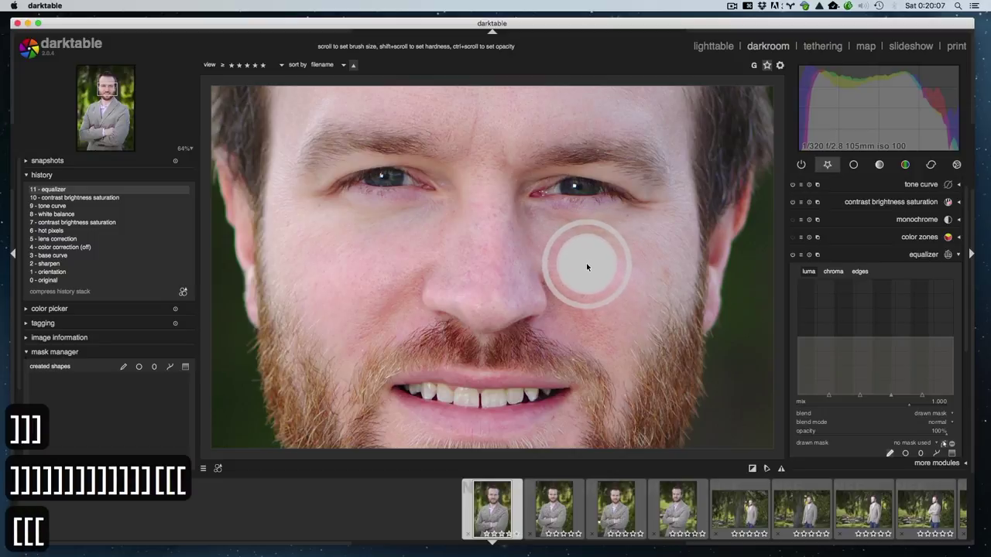
key("bracketleft")
key("bracketleft")
key("bracketleft")
key("bracketleft")
mouse_move(615, 269)
left_mouse_down()
mouse_move(565, 258)
mouse_move(588, 289)
mouse_move(613, 291)
mouse_move(623, 265)
mouse_move(620, 304)
mouse_move(578, 310)
left_mouse_up()
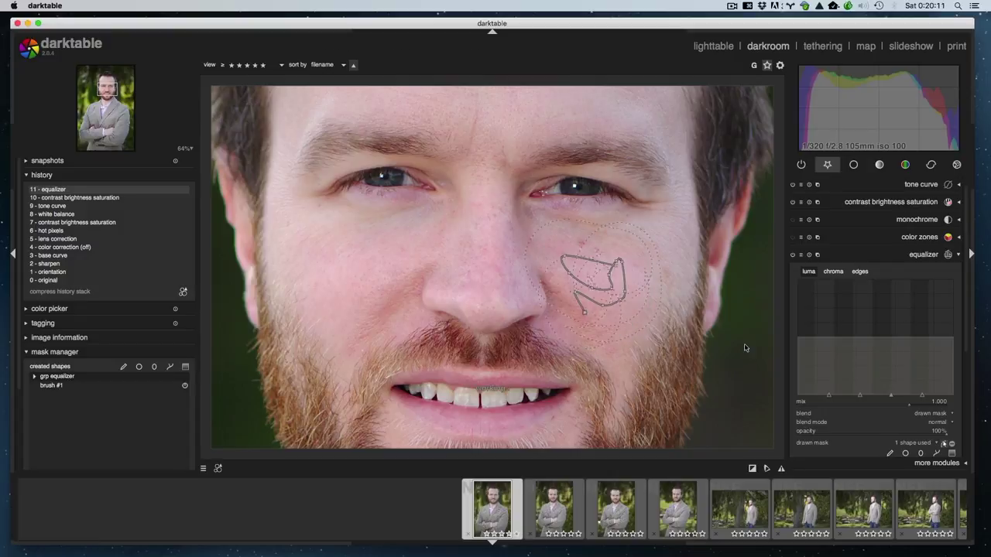
left_click(890, 454)
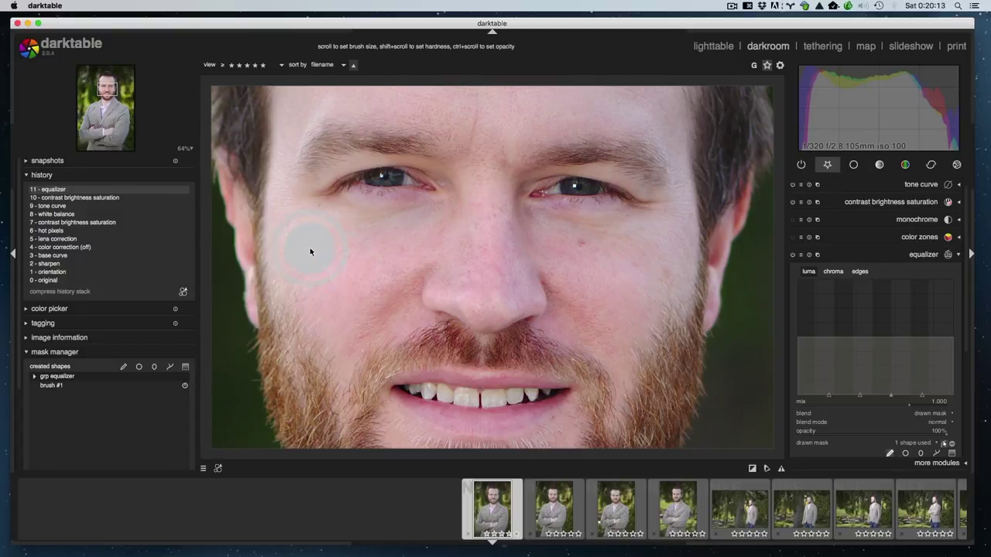
mouse_move(383, 298)
left_mouse_down()
mouse_move(404, 279)
mouse_move(371, 296)
mouse_move(426, 257)
mouse_move(378, 261)
left_mouse_up()
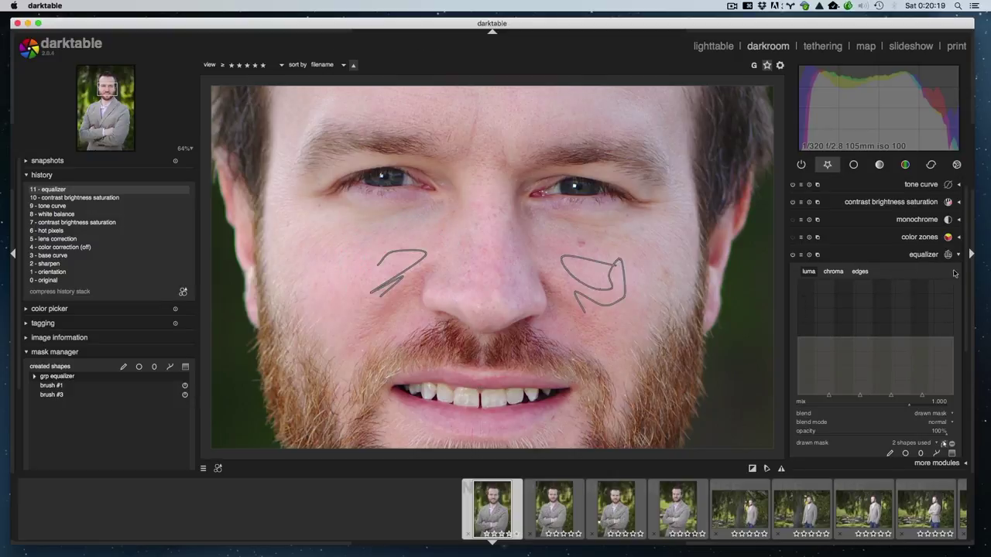
Try raising the fine-detail part of the equalizer's luma curve to add contrast to the masked cheeks.
scroll(967, 300, "down", 1)
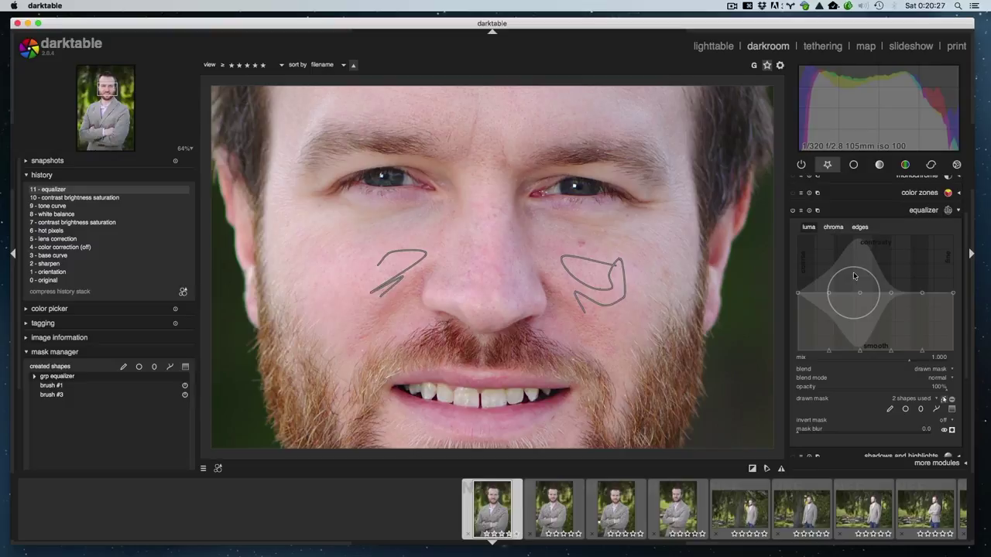
scroll(854, 275, "down", 4)
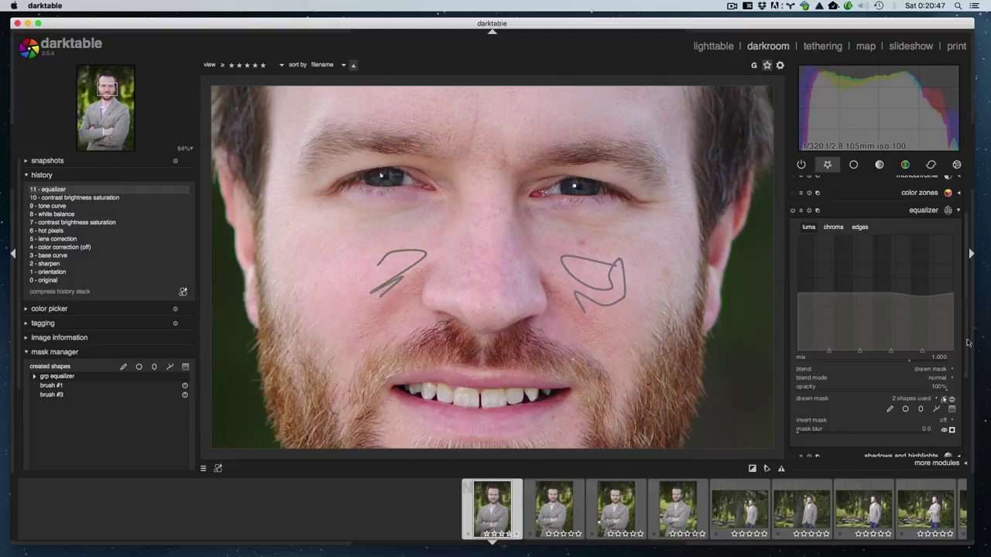
left_click_drag(923, 301, 922, 269)
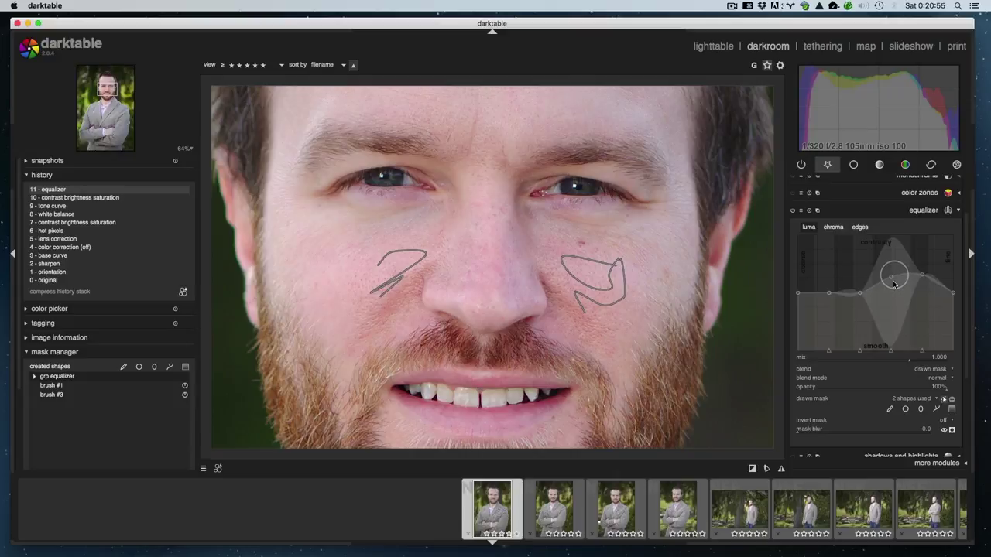
left_click_drag(893, 284, 905, 293)
Lower the fine-detail part of the equalizer's luma curve slightly towards smooth, view the whole portrait and collapse the module.
scroll(906, 293, "down", 5)
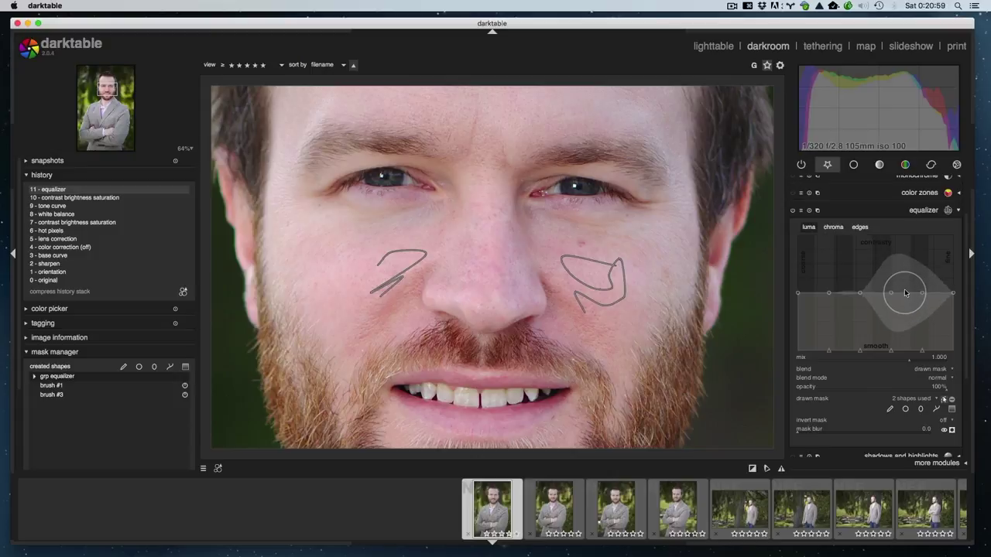
mouse_move(912, 291)
left_mouse_down()
mouse_move(907, 303)
mouse_move(918, 304)
left_mouse_up()
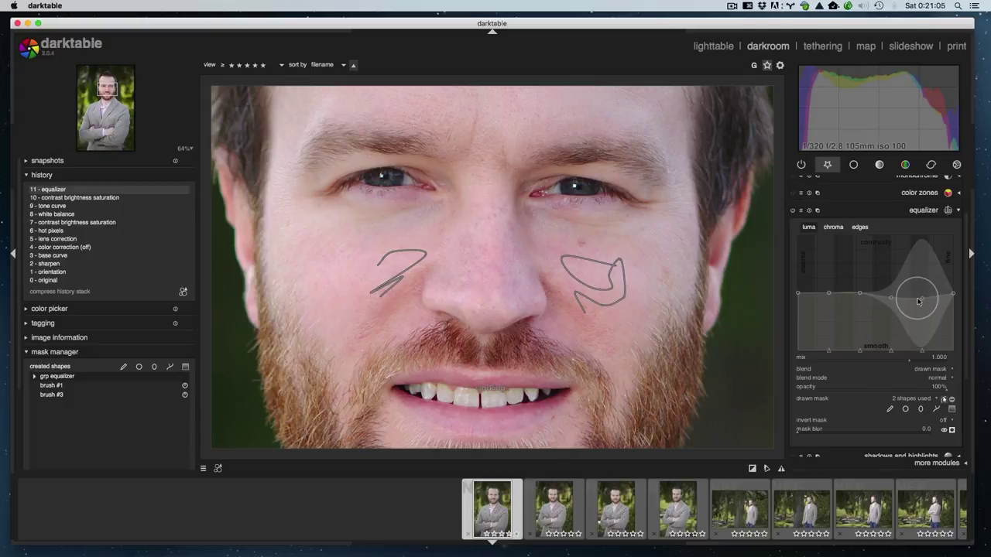
mouse_move(918, 304)
left_mouse_down()
mouse_move(897, 299)
mouse_move(922, 299)
left_mouse_up()
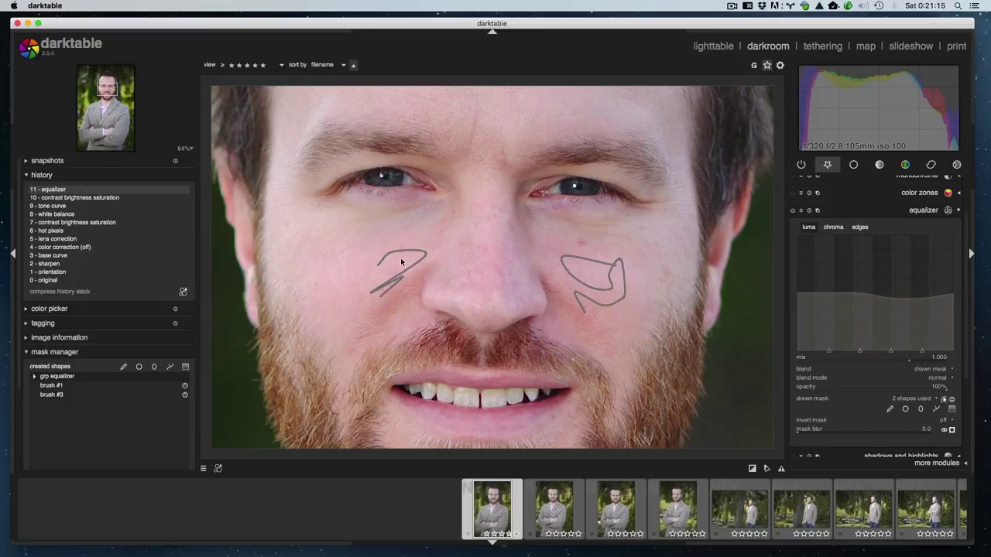
scroll(535, 212, "down", 3)
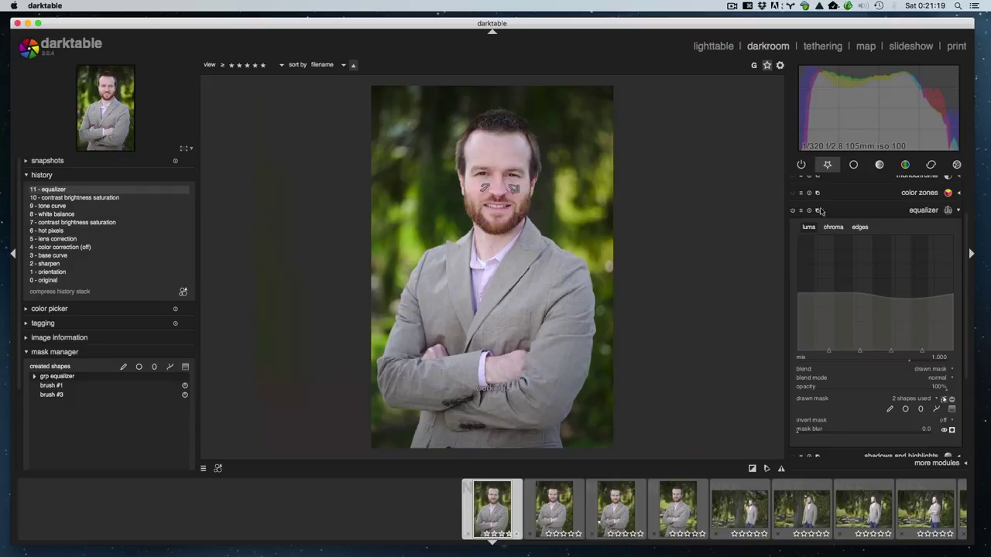
left_click(939, 210)
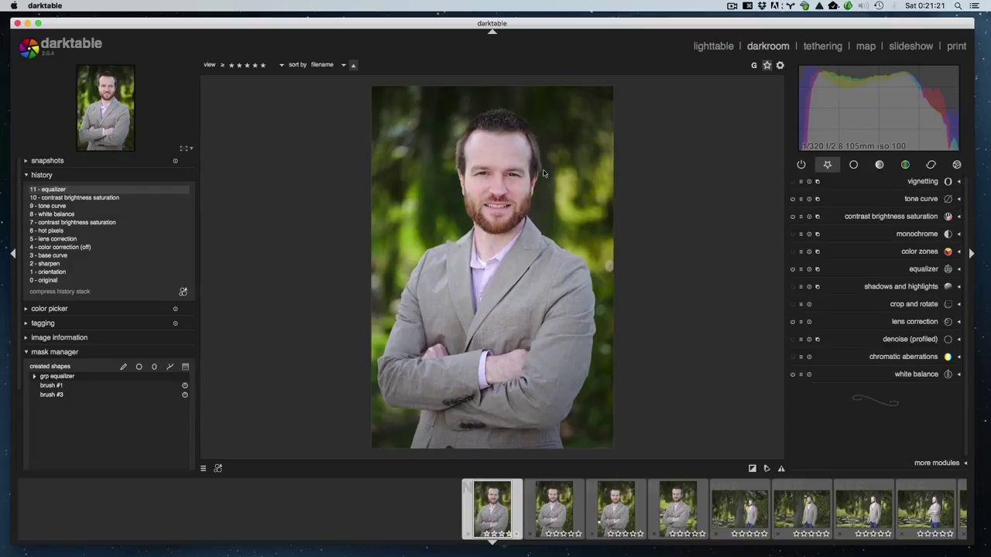
Expand the equalizer for the face close-up and lower its fine-detail luma curve further towards smooth.
scroll(482, 166, "up", 4)
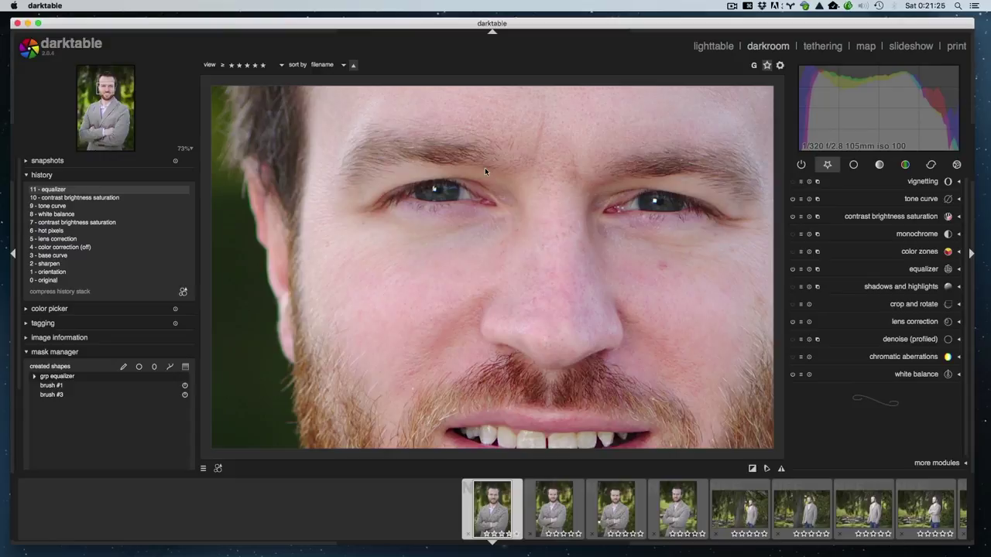
left_click(915, 267)
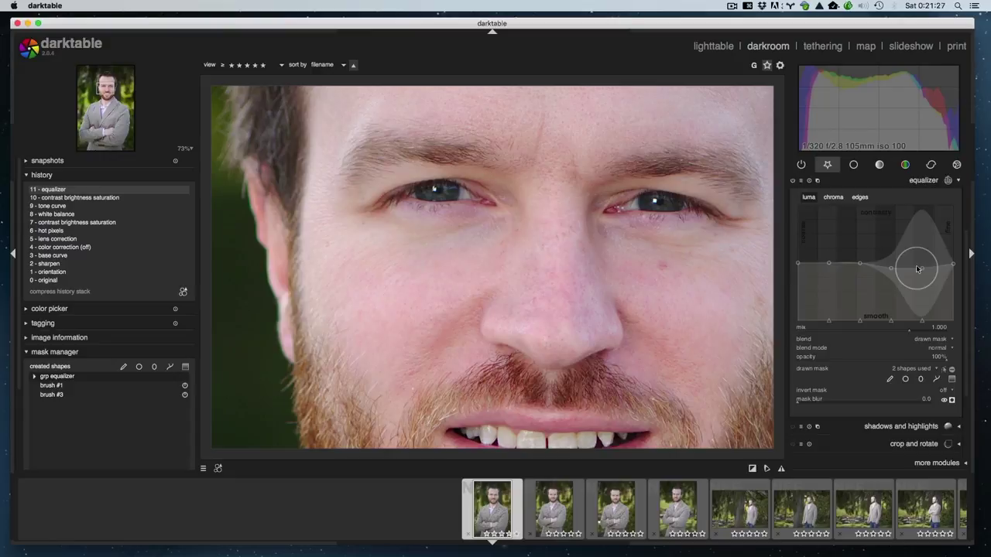
left_click_drag(921, 265, 923, 270)
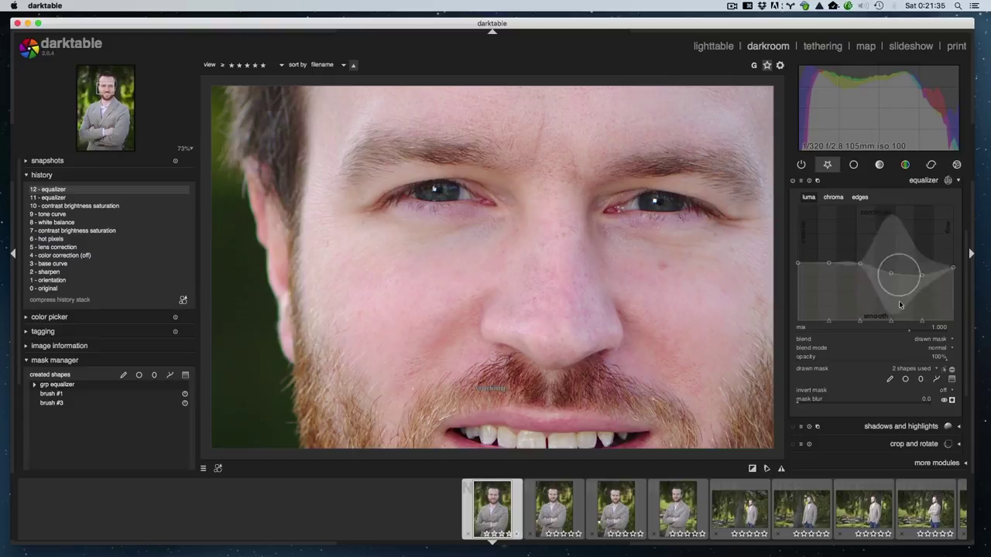
Add two brush strokes to the equalizer's mask, one along each side of the nose bridge, with a smaller brush for the second.
left_click(890, 379)
mouse_move(538, 283)
left_mouse_down()
mouse_move(538, 241)
mouse_move(528, 278)
left_mouse_up()
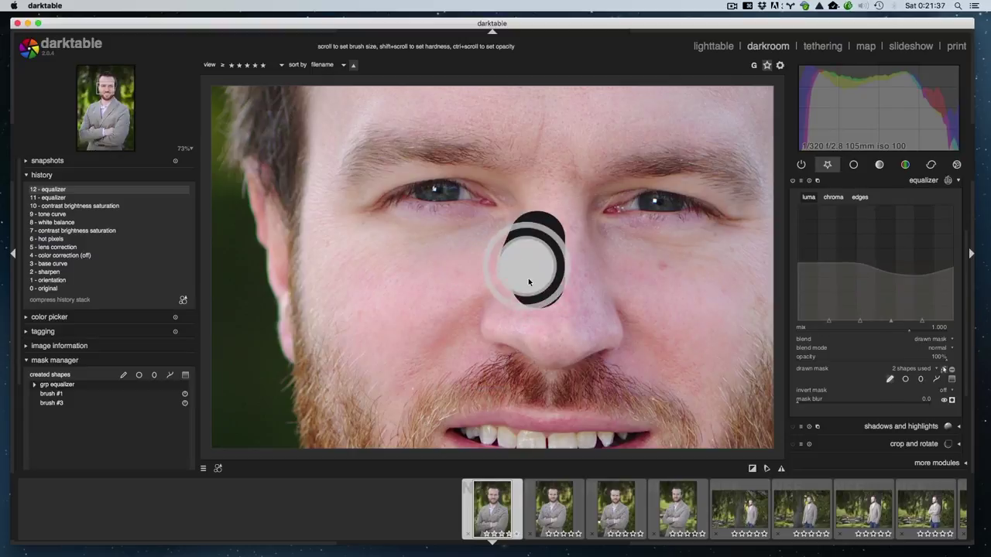
left_click(890, 378)
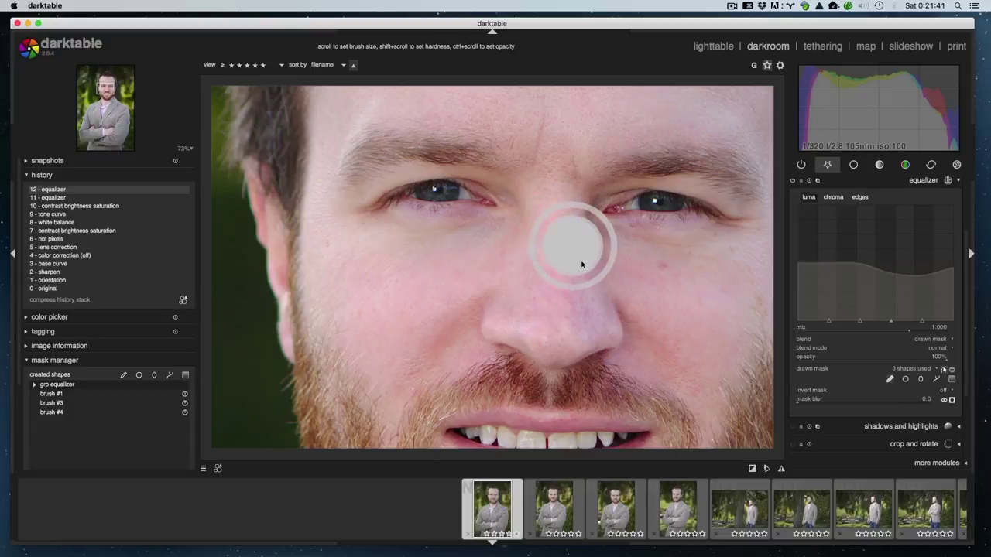
key("[")
key("bracketleft")
key("bracketleft")
key("bracketleft")
key("bracketleft")
left_click_drag(584, 258, 593, 296)
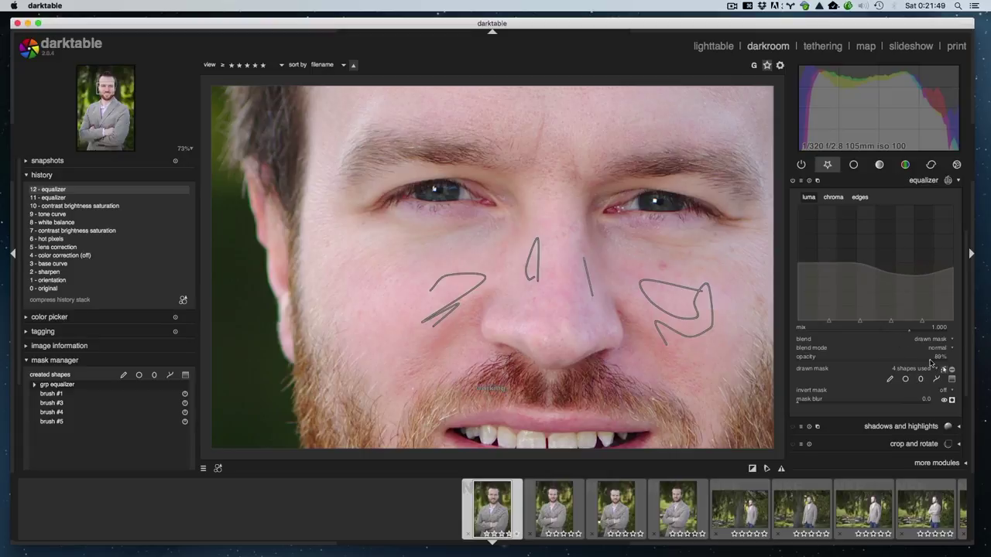
Set the equalizer's blend opacity to 78%, collapse the module and view the whole portrait.
left_click_drag(925, 362, 916, 362)
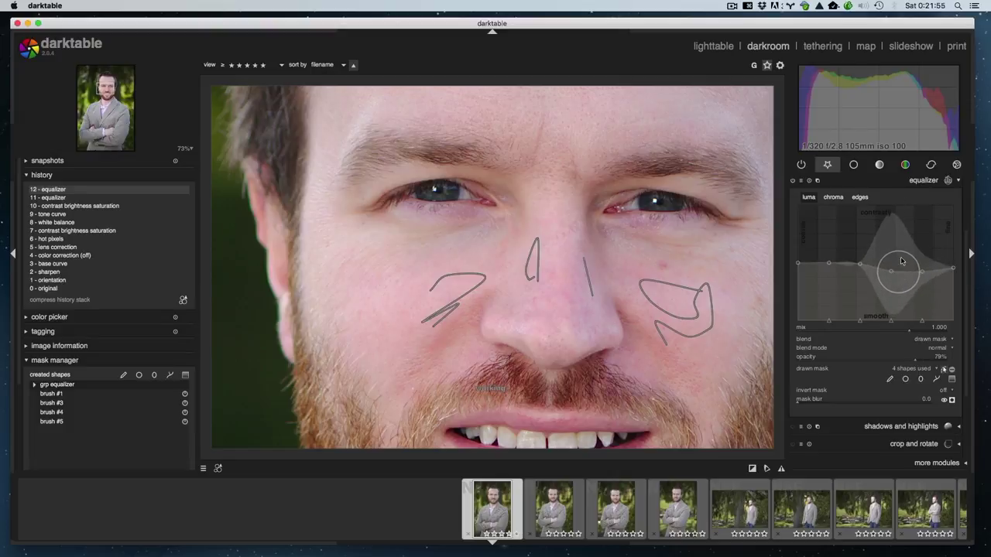
left_click(902, 186)
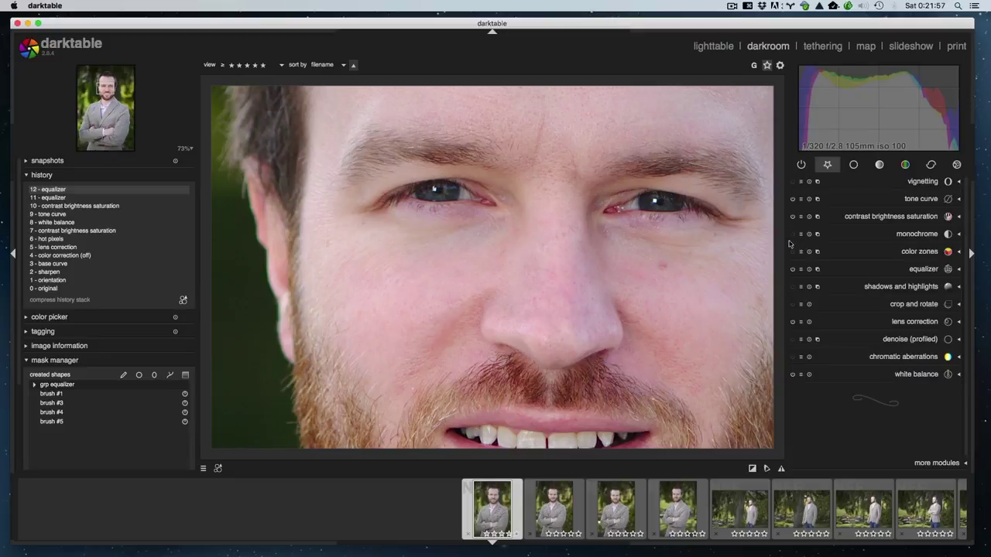
scroll(750, 247, "down", 2)
scroll(751, 250, "down", 2)
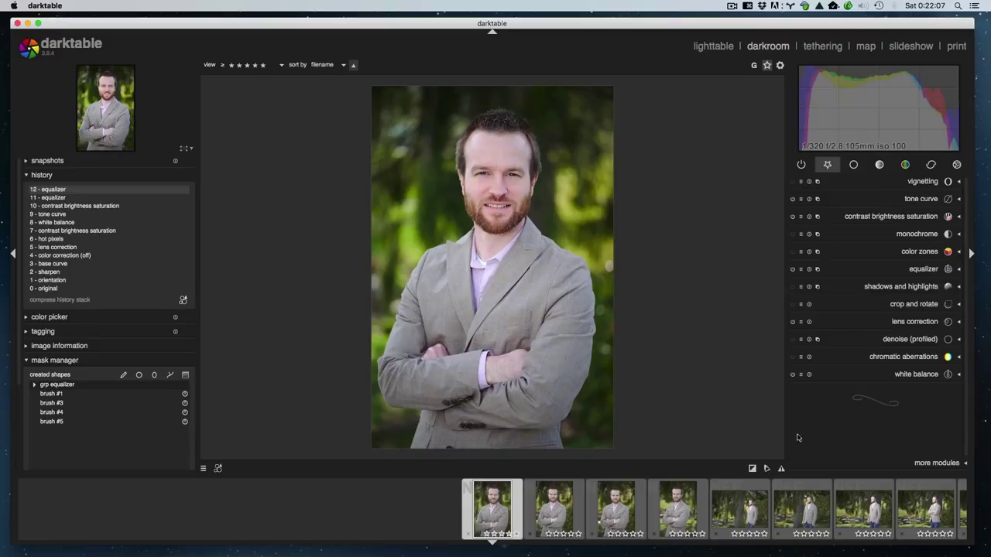
Select the fourth portrait thumbnail in the filmstrip.
left_click(572, 508)
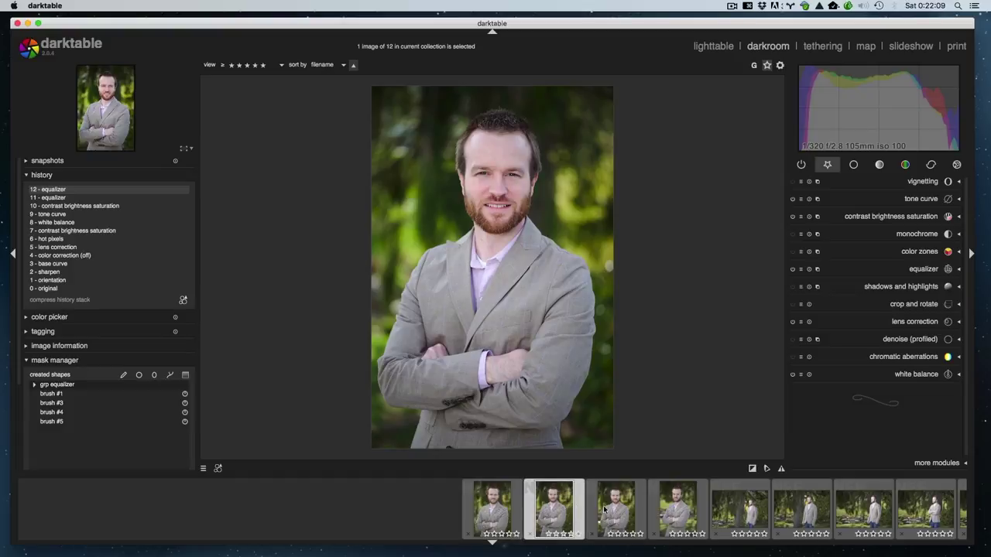
left_click(662, 506)
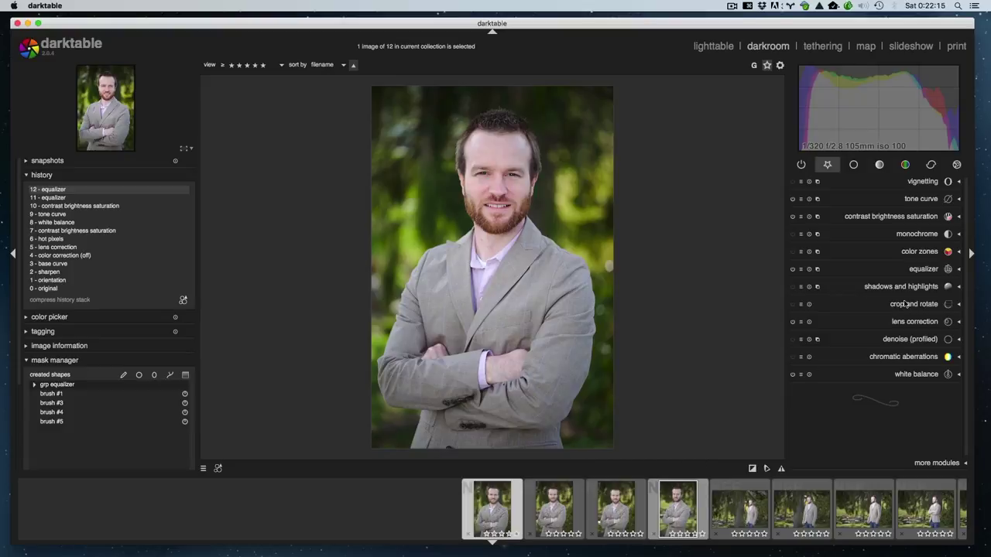
Expand vignetting and fit its ellipse around the man, with 100% scale, 100% fall-off strength and a width/height ratio of 0.734.
left_click(925, 183)
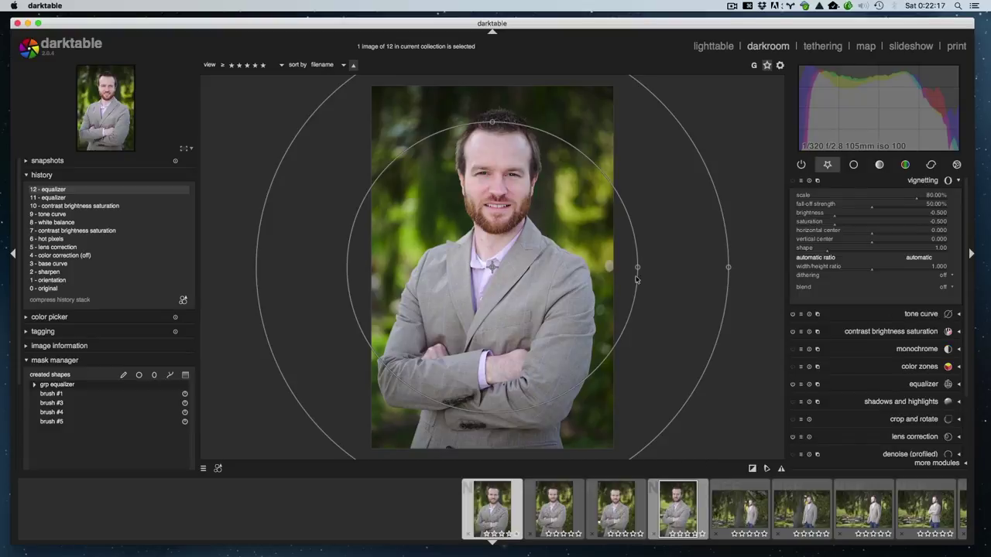
left_click_drag(638, 267, 579, 266)
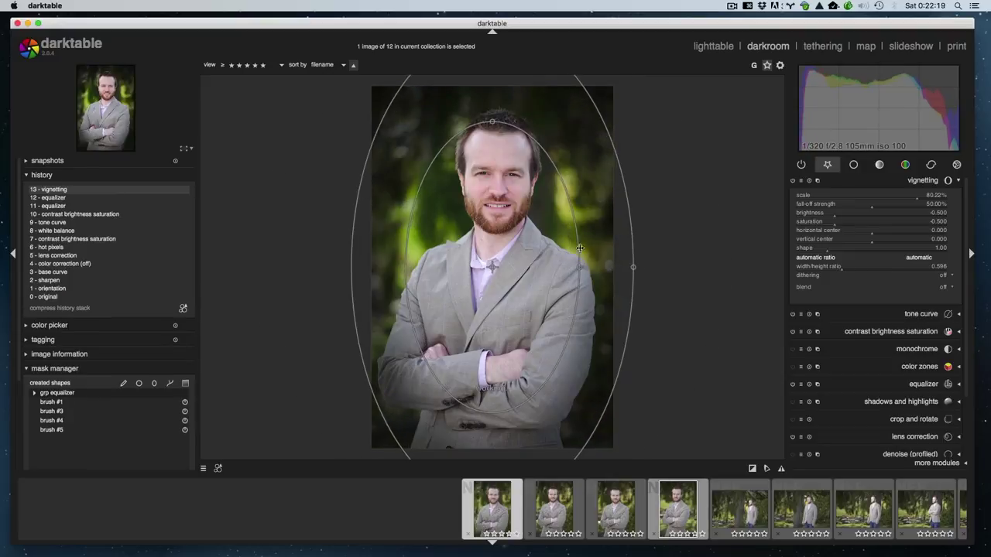
left_click_drag(492, 120, 491, 86)
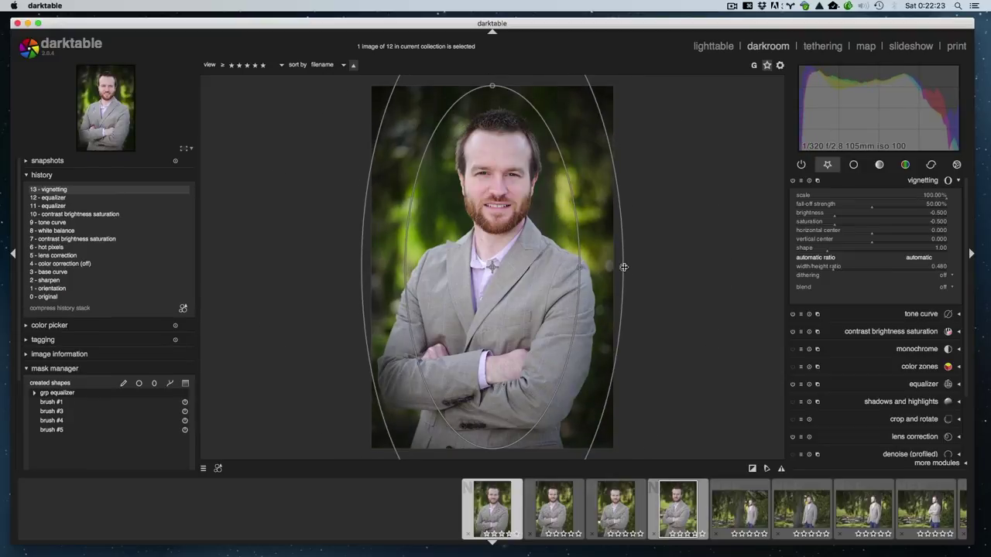
left_click_drag(624, 268, 625, 268)
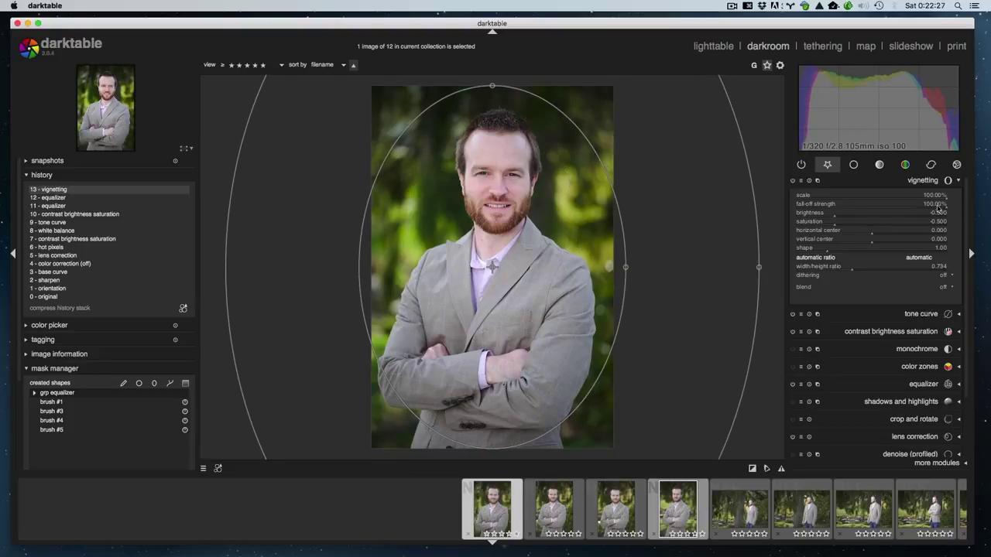
Soften the vignette to brightness -0.128 and saturation -0.142, with scale 98.27% and fall-off strength 93.77%.
left_click(855, 215)
left_click(851, 224)
scroll(935, 203, "down", 5)
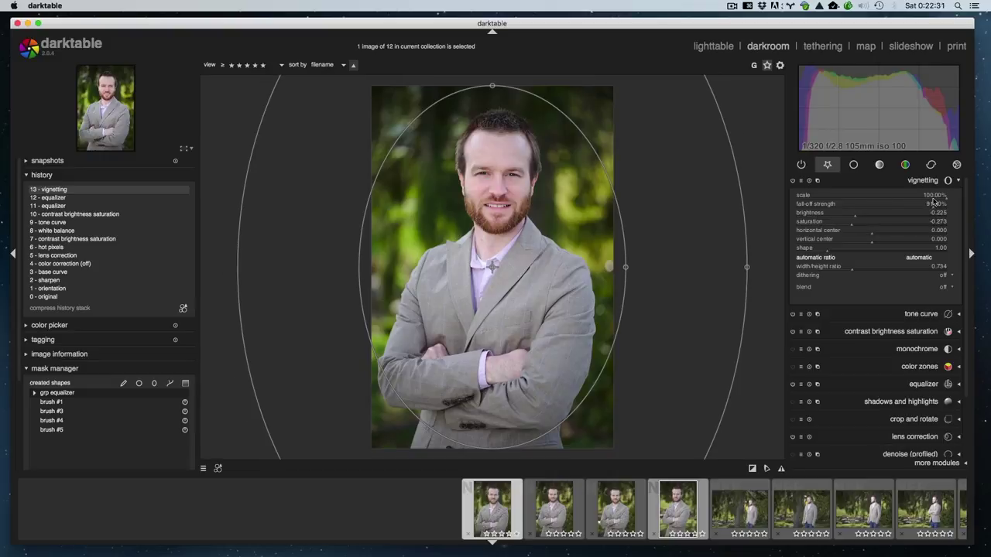
scroll(937, 200, "up", 3)
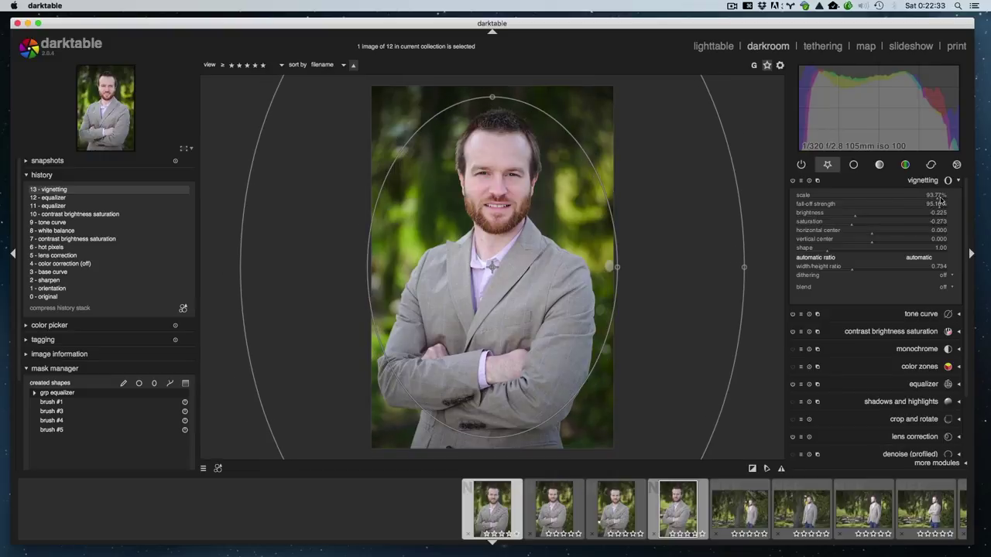
scroll(943, 200, "up", 2)
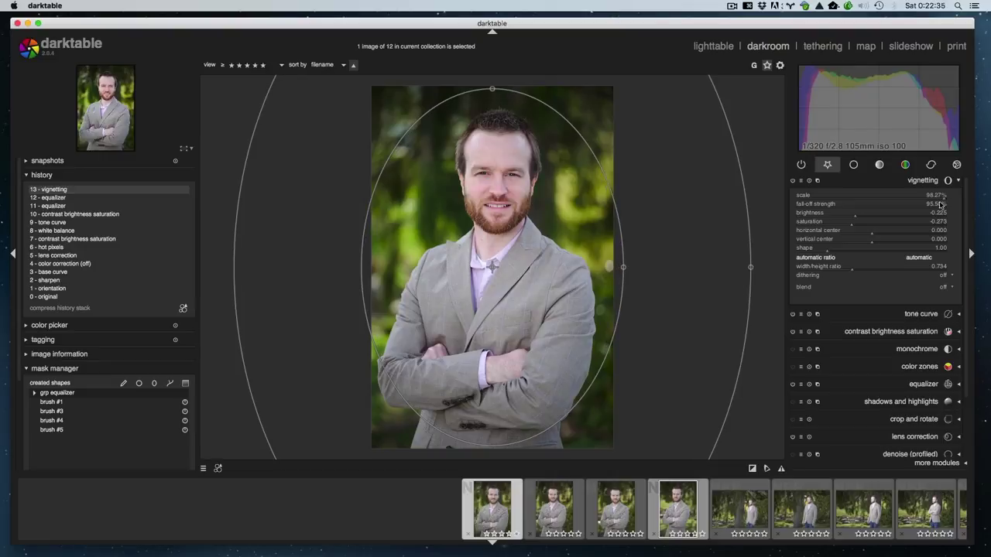
scroll(939, 205, "down", 2)
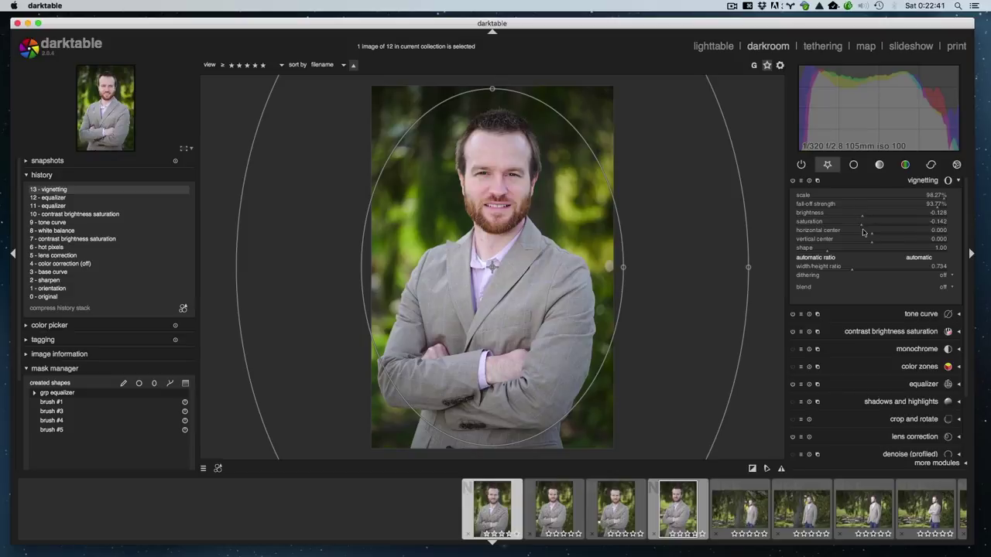
Set the vignette's shape to 1.76 and its width/height ratio to 0.907, and collapse the module.
left_click(861, 252)
left_click_drag(861, 252, 855, 253)
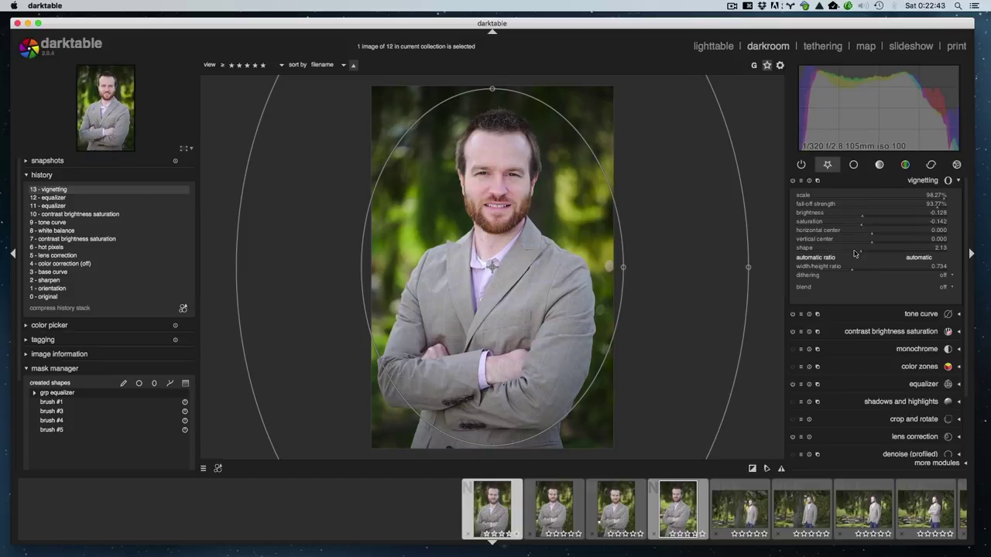
left_click(860, 268)
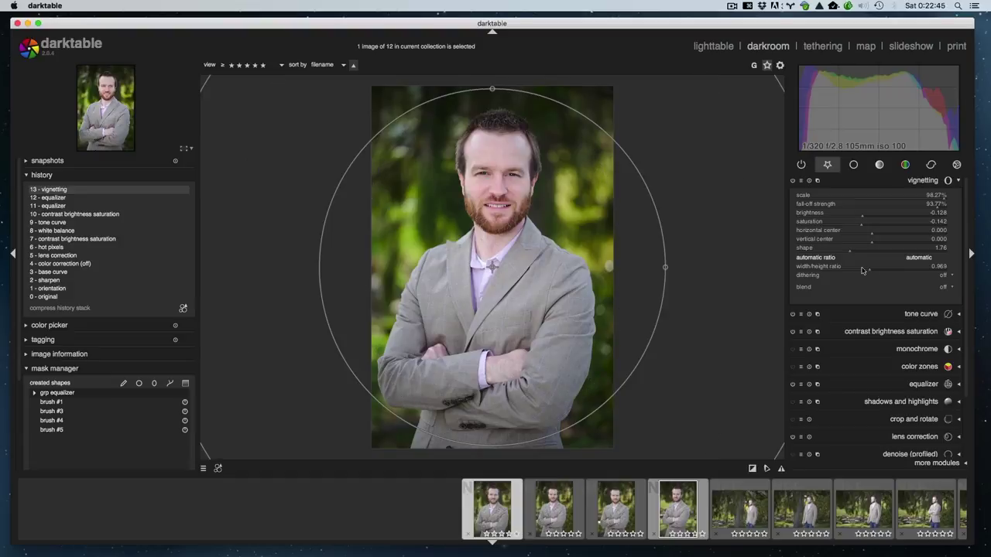
left_click(872, 267)
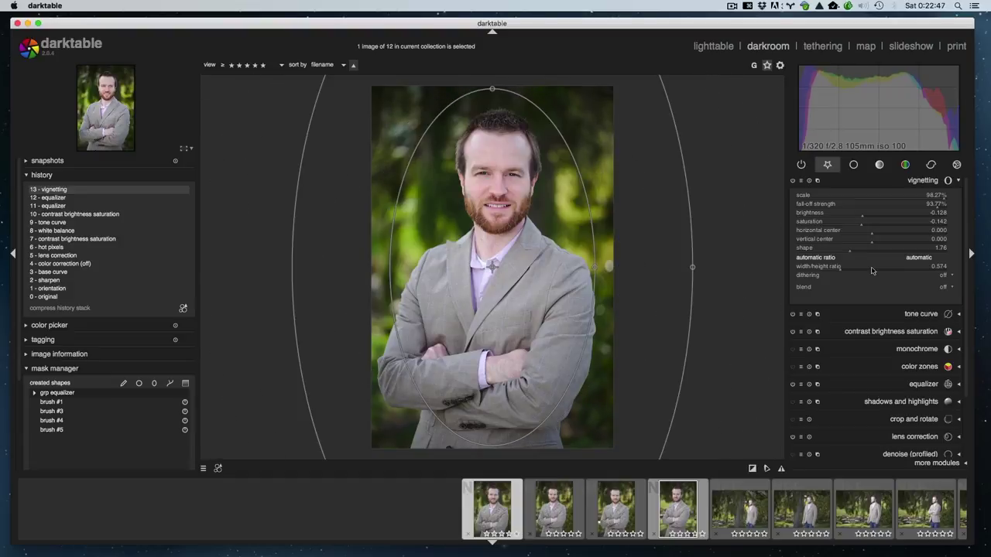
left_click(866, 270)
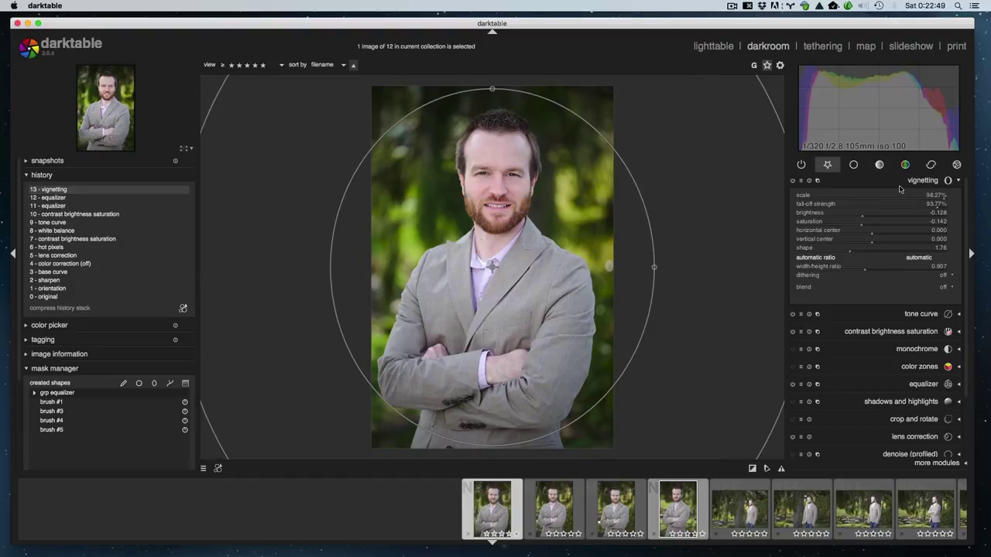
left_click(869, 226)
left_click(885, 184)
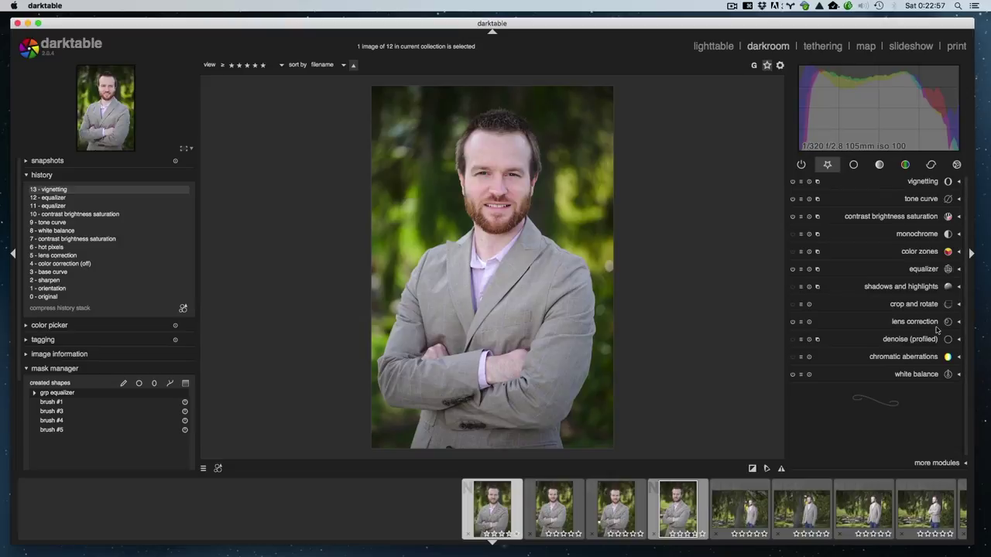
Set the white balance temperature to 5188K and collapse the module.
left_click(921, 374)
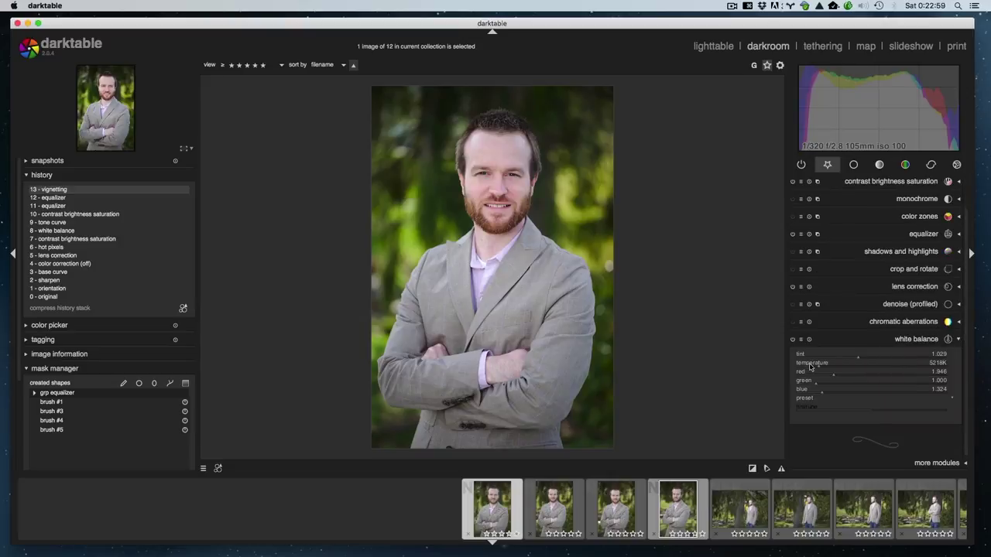
scroll(815, 367, "down", 1)
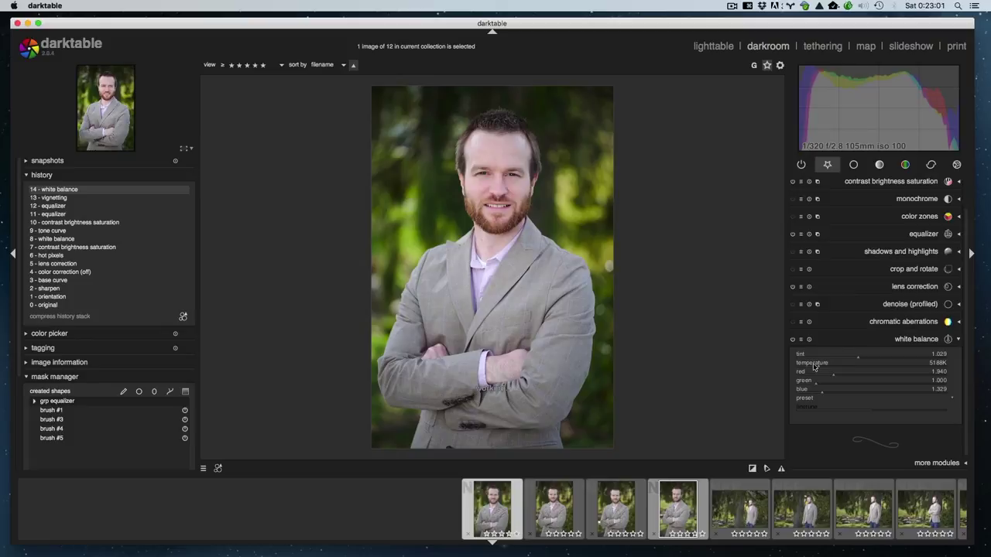
left_click(894, 339)
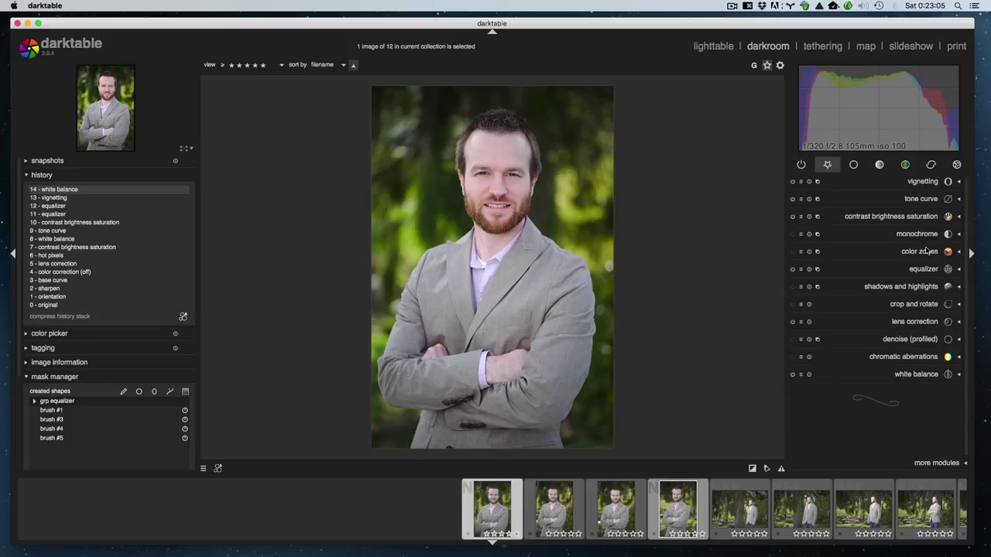
Slightly lower the red end of the saturation curve in color zones and collapse the module.
left_click(921, 251)
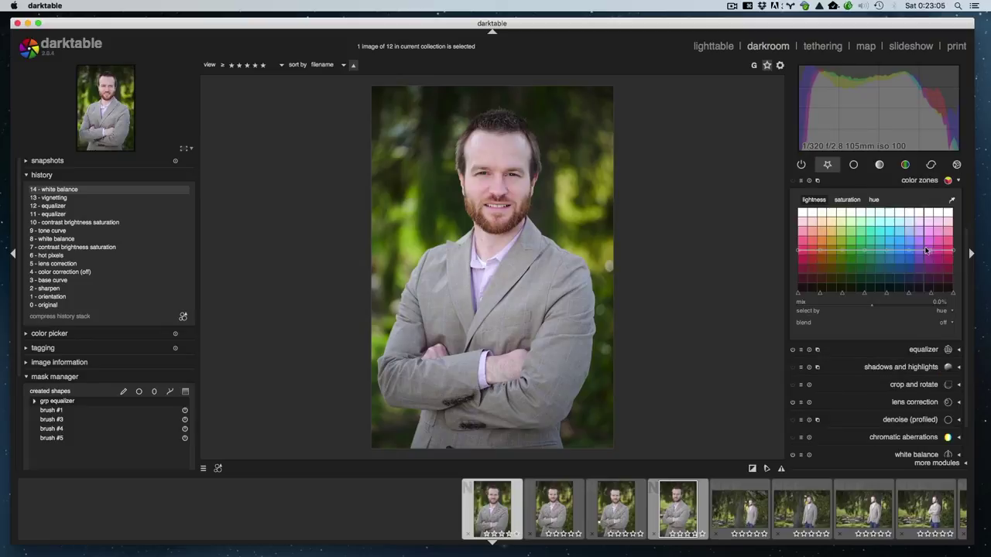
left_click(847, 199)
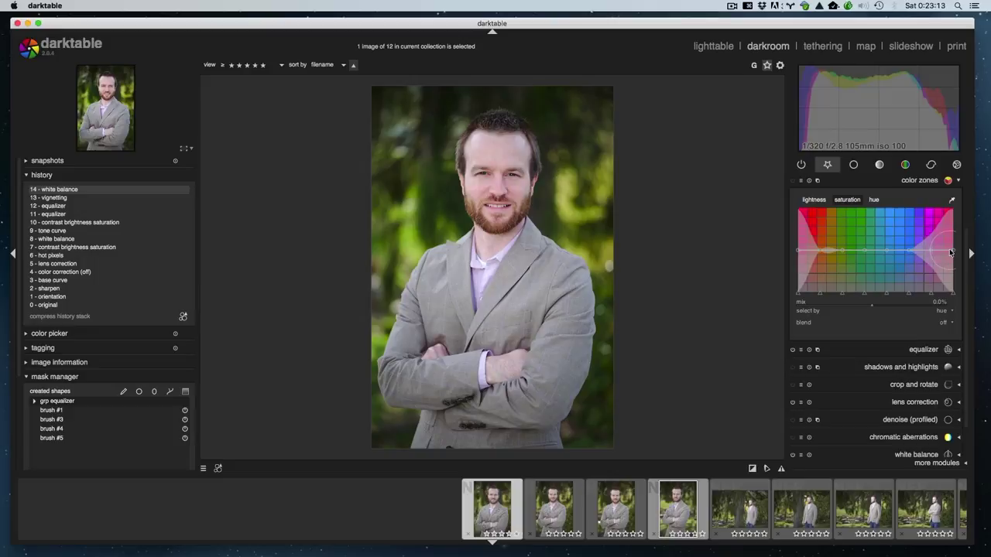
left_click(950, 253)
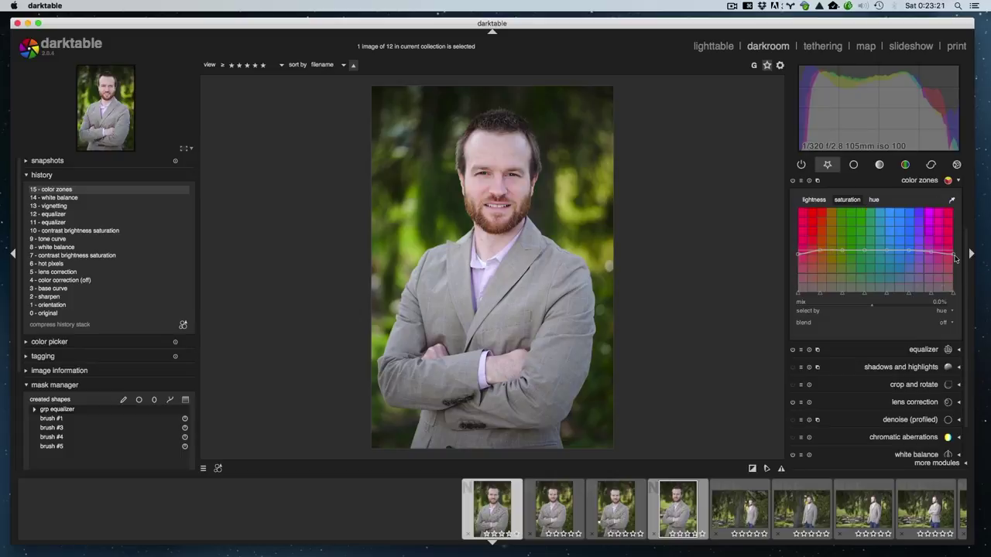
left_click(851, 181)
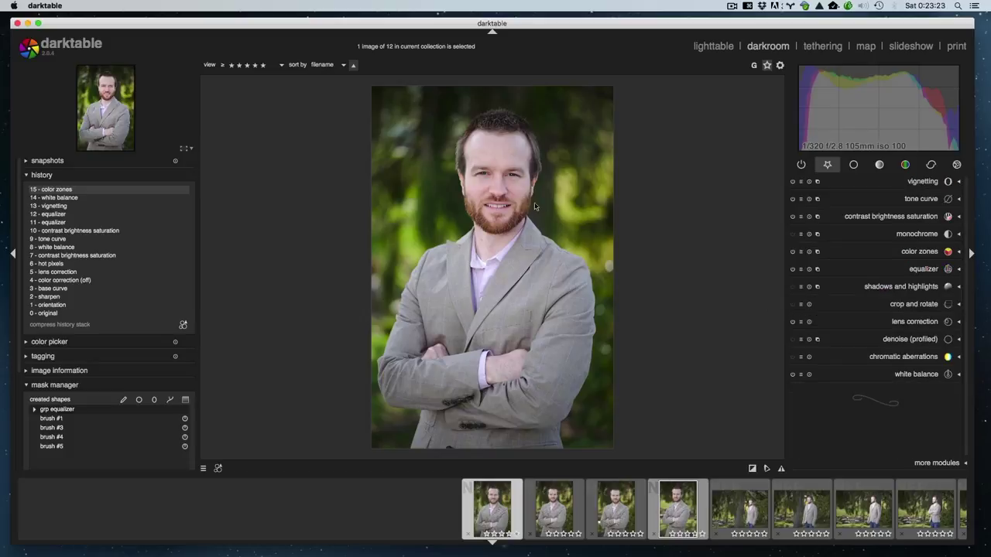
scroll(504, 188, "up", 4)
scroll(502, 188, "down", 4)
left_click(907, 306)
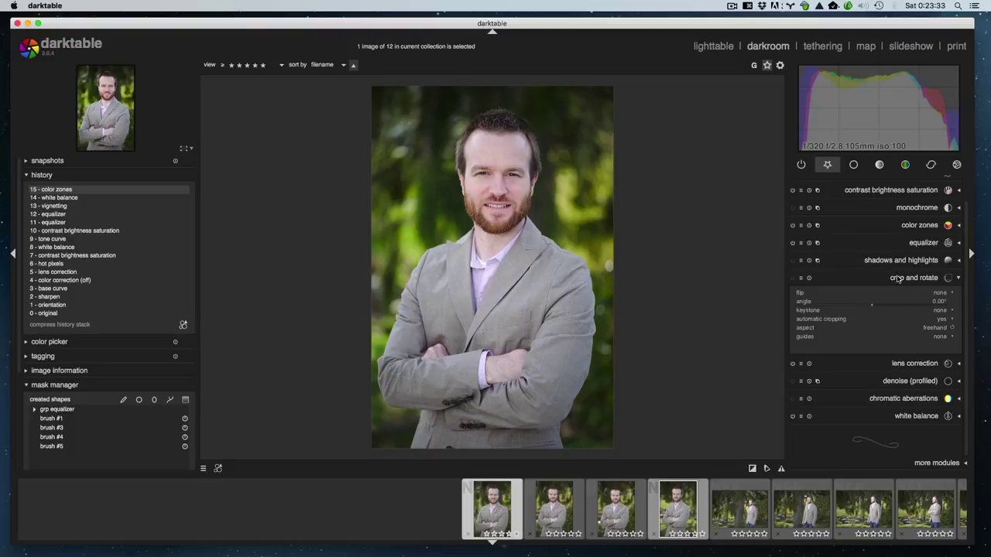
left_click(897, 278)
Expand shadows and highlights and raise the shadows to 68.86.
left_click(902, 288)
left_click_drag(876, 249, 889, 249)
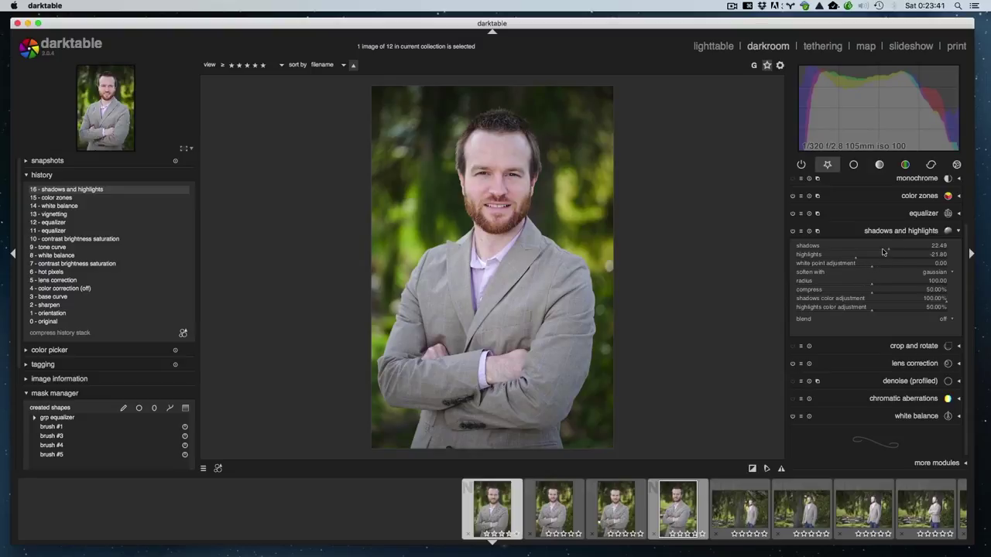
left_click(908, 250)
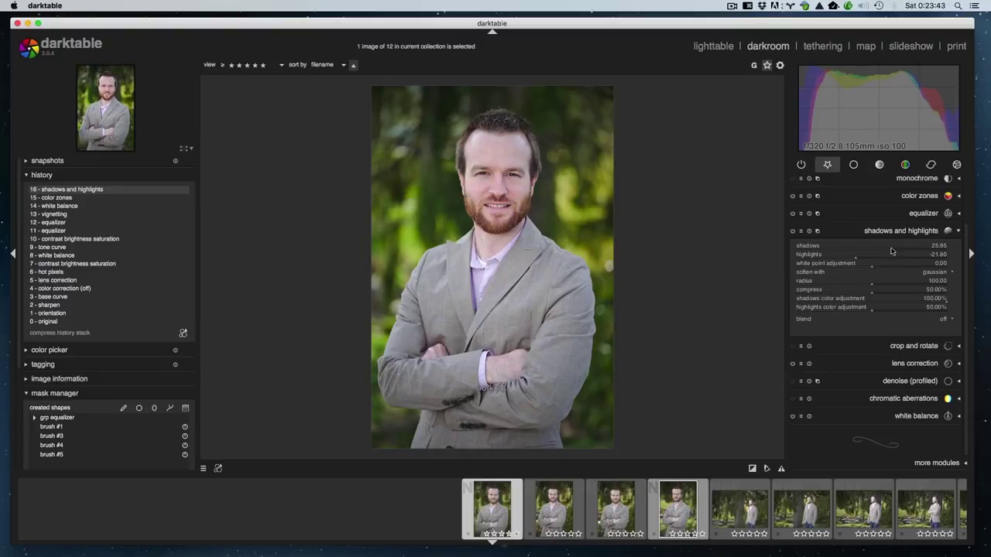
left_click_drag(891, 251, 923, 250)
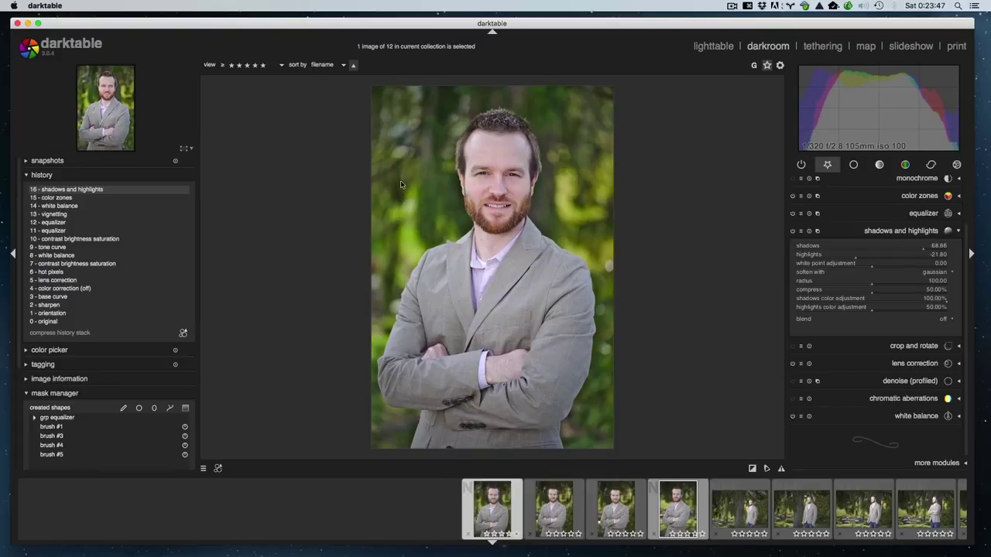
Bring the shadows down to 0.35 and set the highlights to -12.11.
left_click(890, 250)
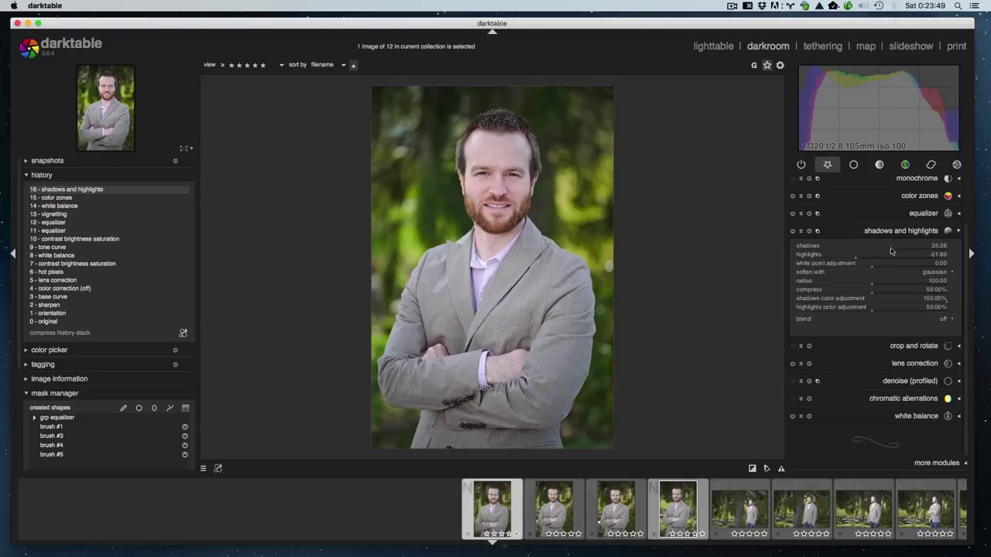
left_click(879, 250)
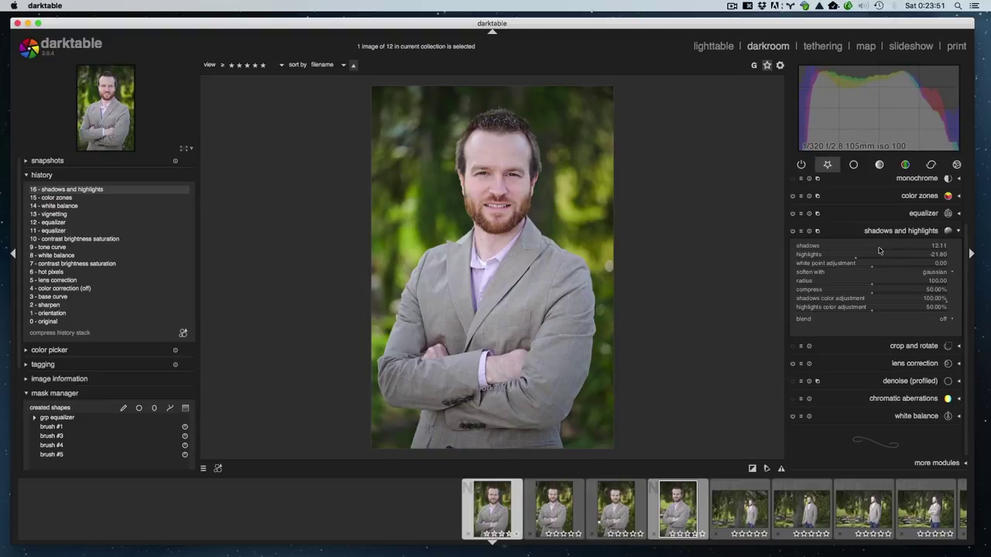
left_click(878, 250)
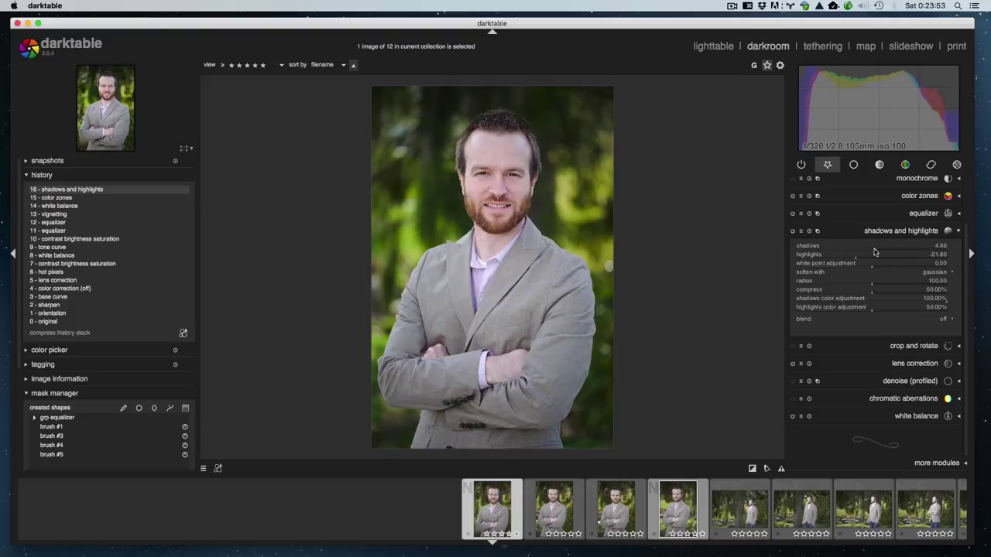
left_click(872, 250)
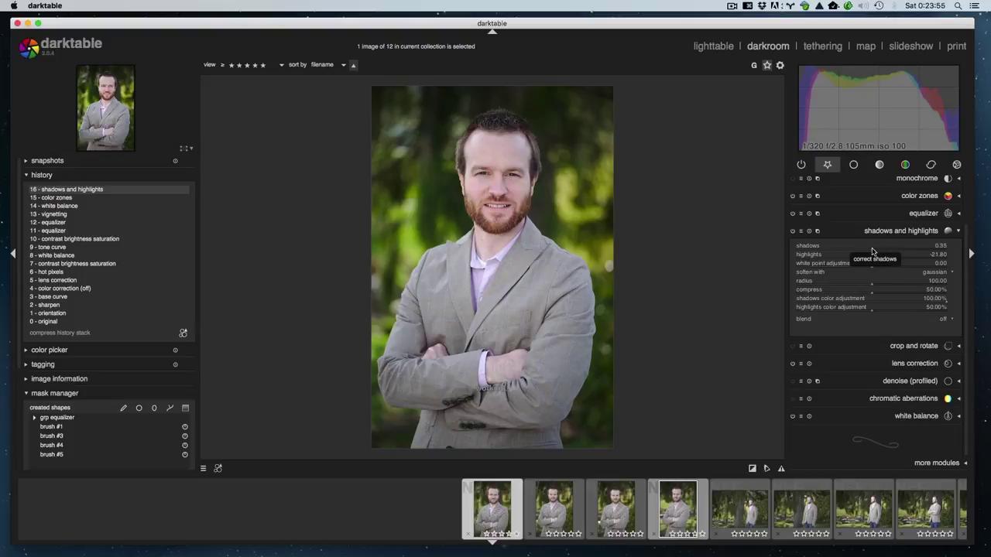
left_click(862, 256)
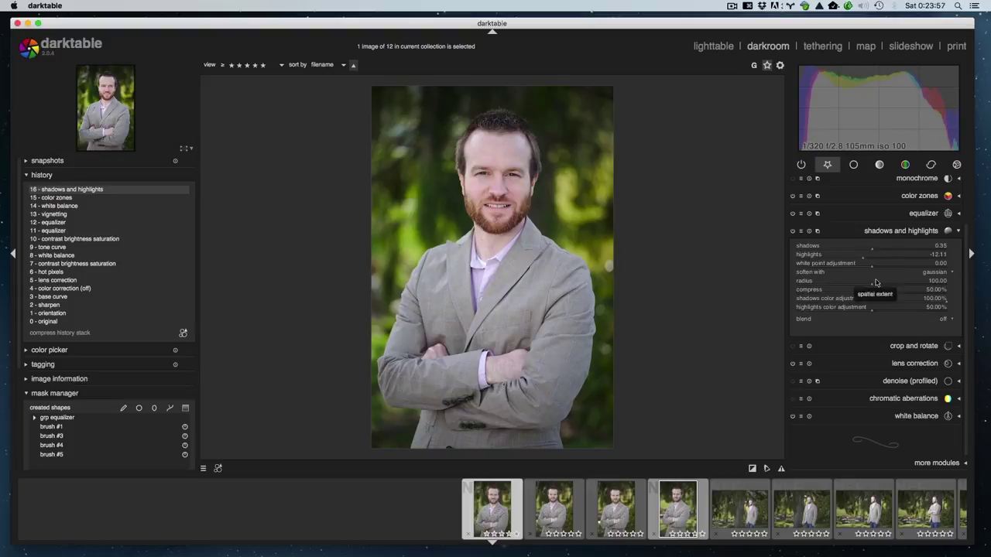
Try strong positive and negative white point adjustments in shadows and highlights, and settle on 1.07.
left_click_drag(869, 269, 941, 271)
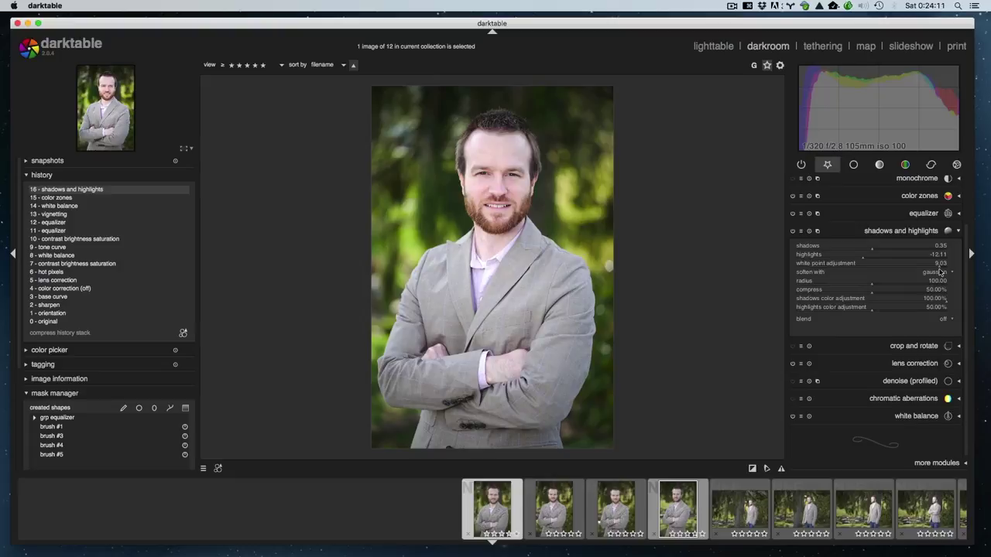
left_click_drag(941, 271, 836, 271)
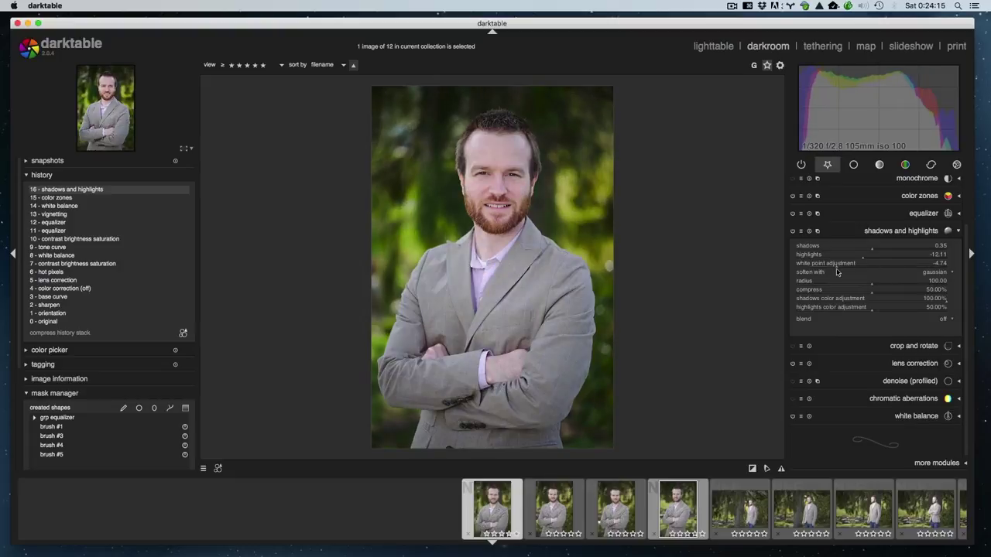
left_click_drag(836, 272, 882, 269)
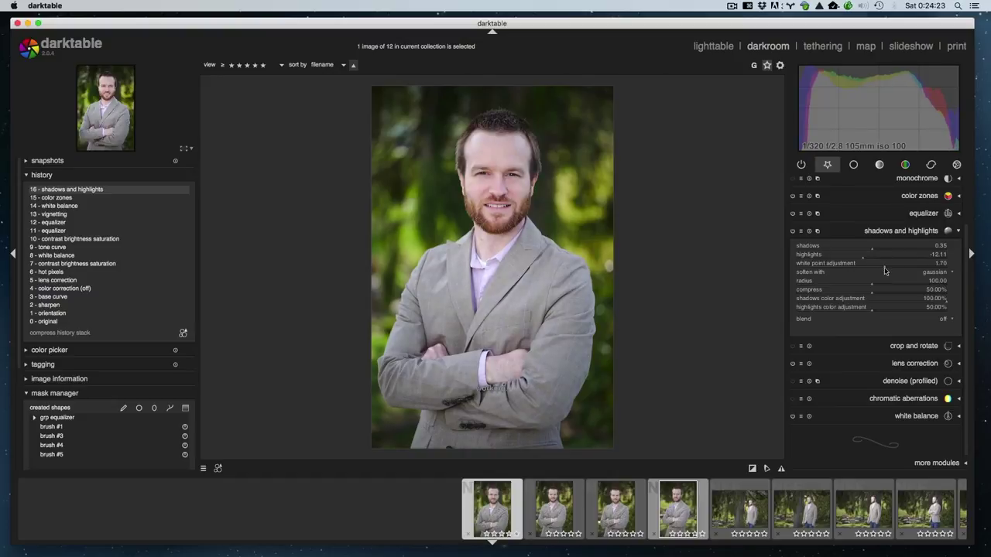
scroll(883, 271, "down", 2)
left_click_drag(882, 271, 878, 271)
Set the shadows and highlights radius to 96.94 and compress to 86.16%.
left_click_drag(870, 286, 822, 288)
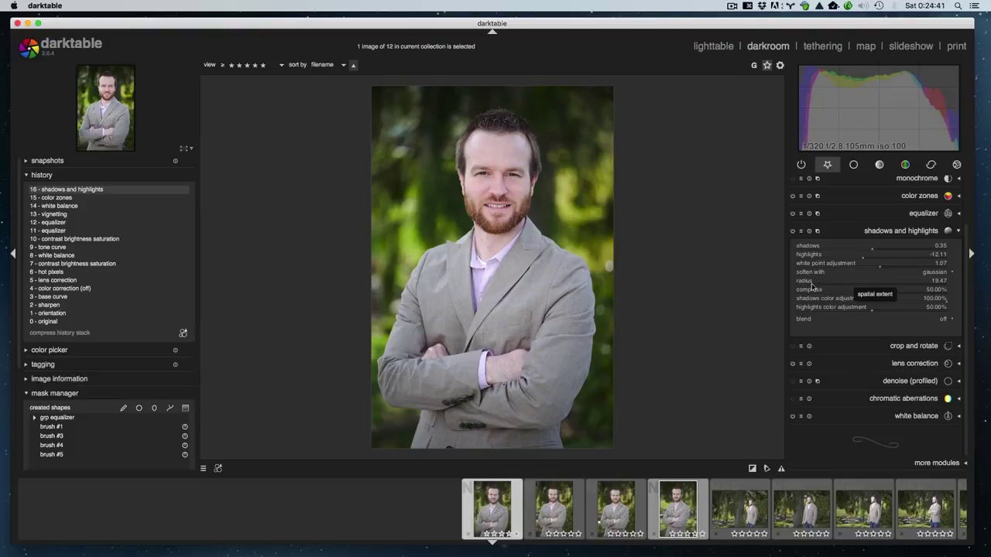
mouse_move(813, 286)
left_mouse_down()
mouse_move(942, 292)
mouse_move(823, 294)
left_mouse_up()
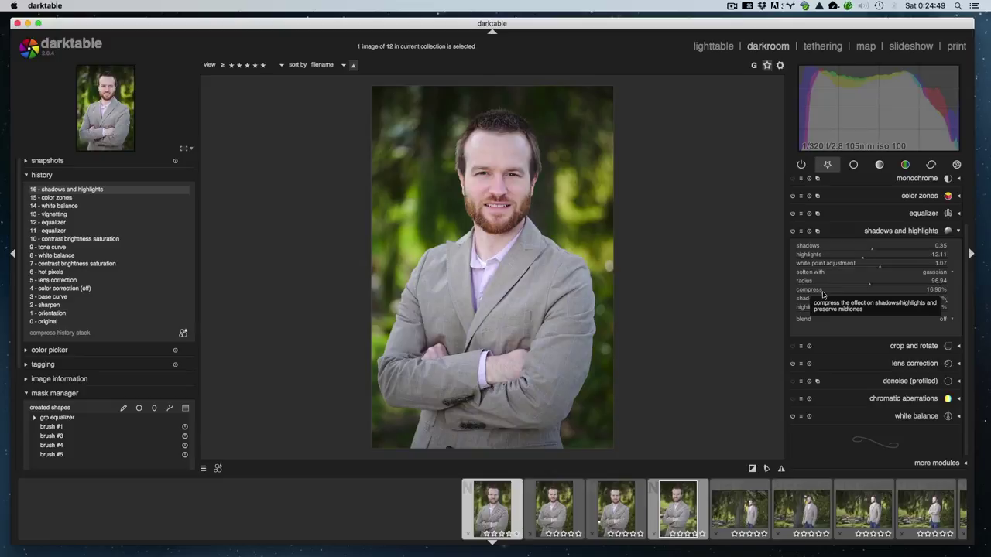
left_click_drag(823, 294, 924, 297)
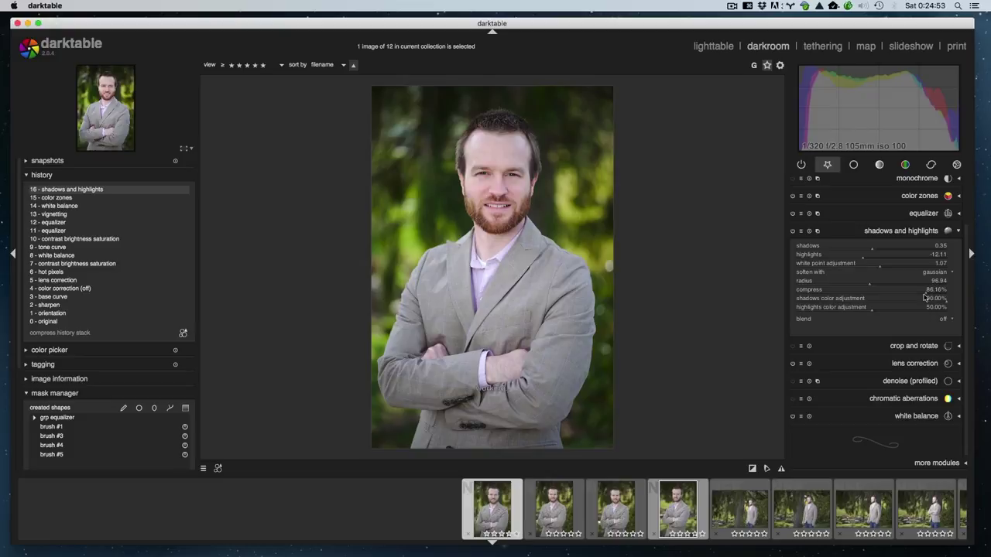
Try a shadows and highlights compress of 21.11%, settle on 50.17%, and collapse the module.
double_click(922, 297)
left_click_drag(925, 295, 830, 298)
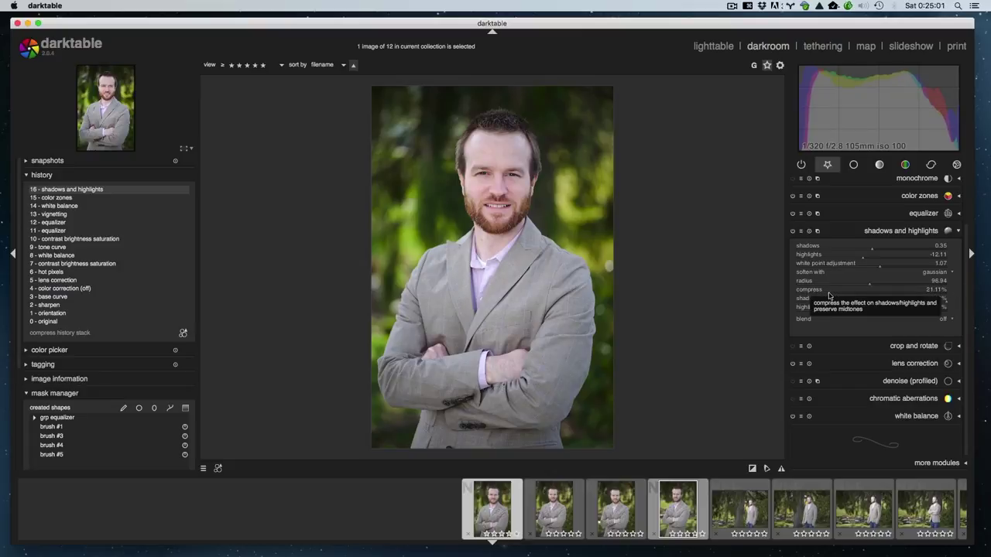
left_click(872, 298)
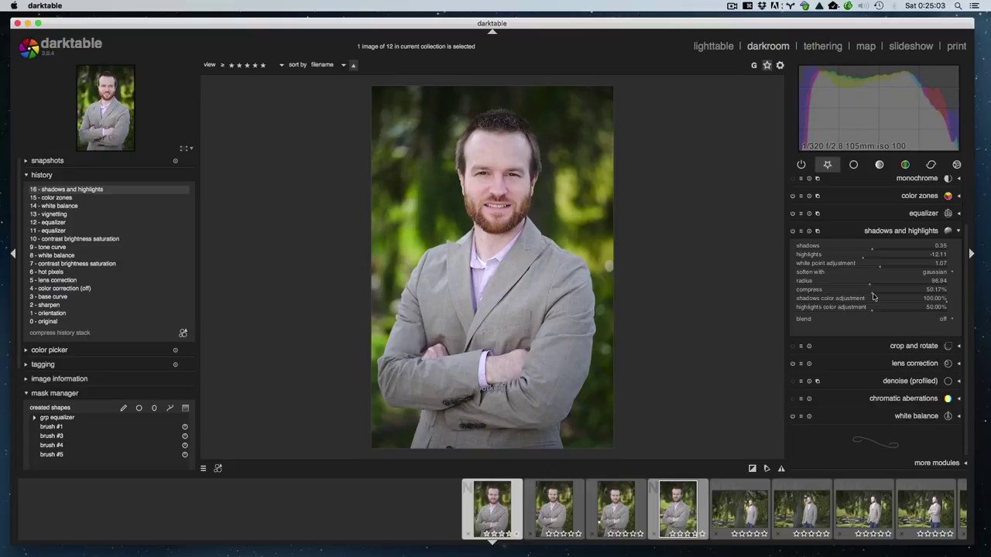
left_click(902, 232)
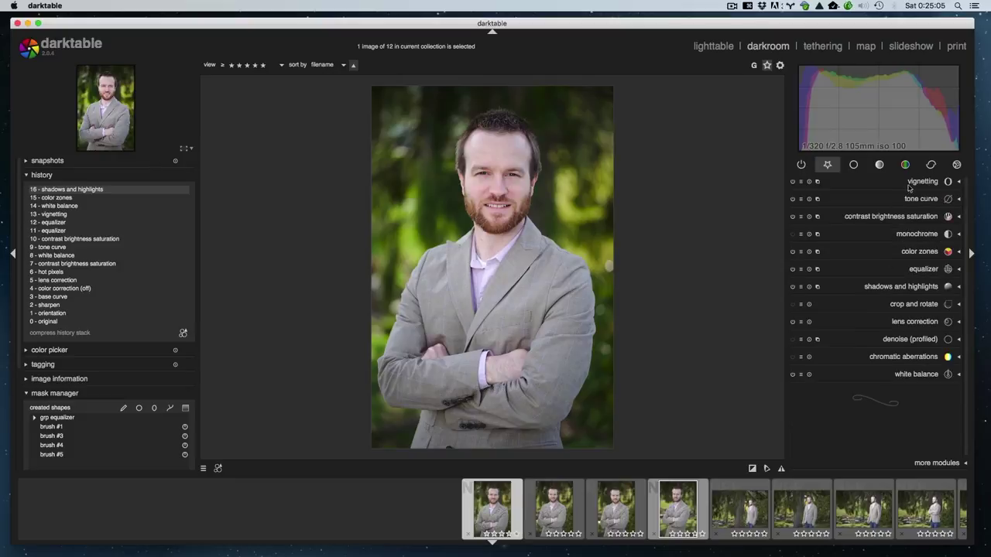
In contrast brightness saturation, lower the saturation to 0.07 and set the contrast to 0.12.
left_click(910, 217)
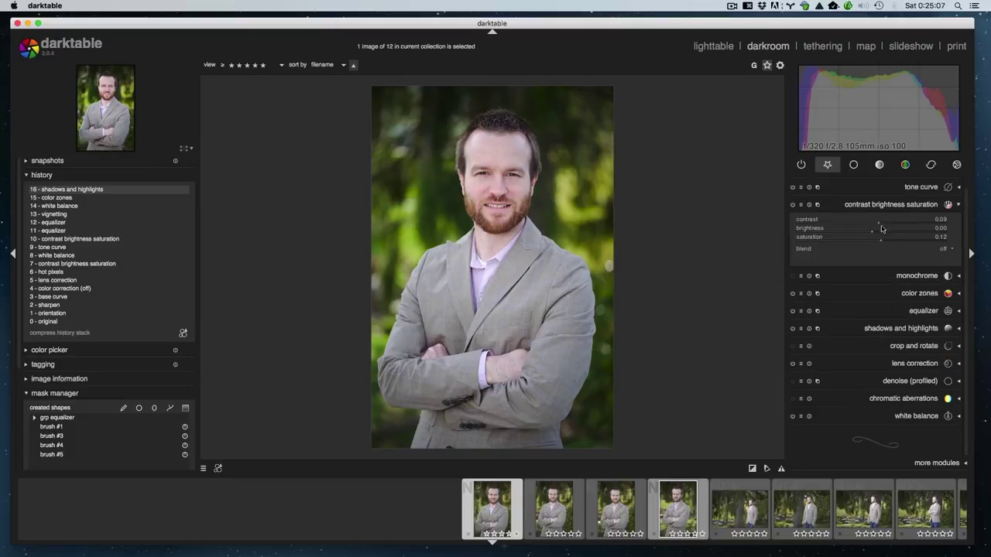
left_click(878, 240)
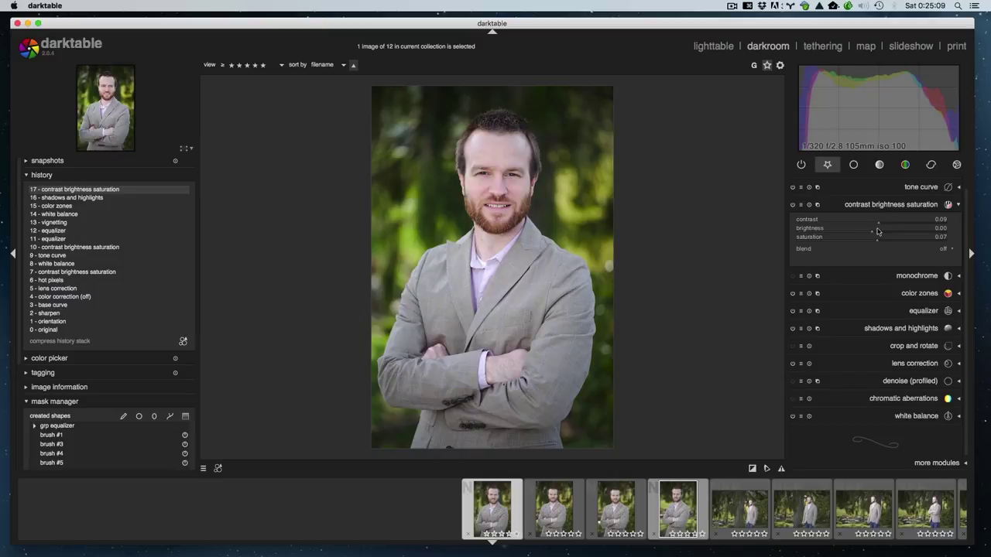
left_click(886, 224)
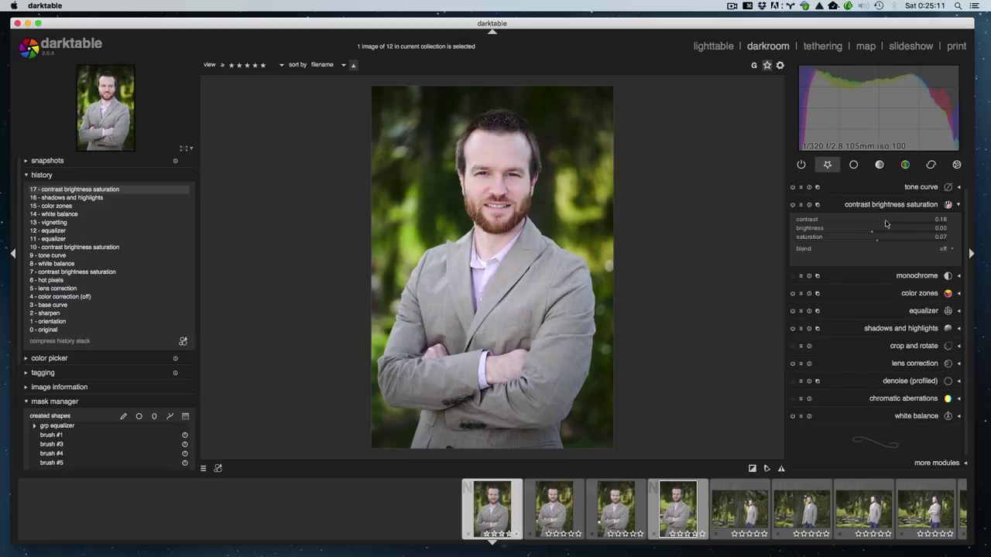
scroll(881, 222, "down", 3)
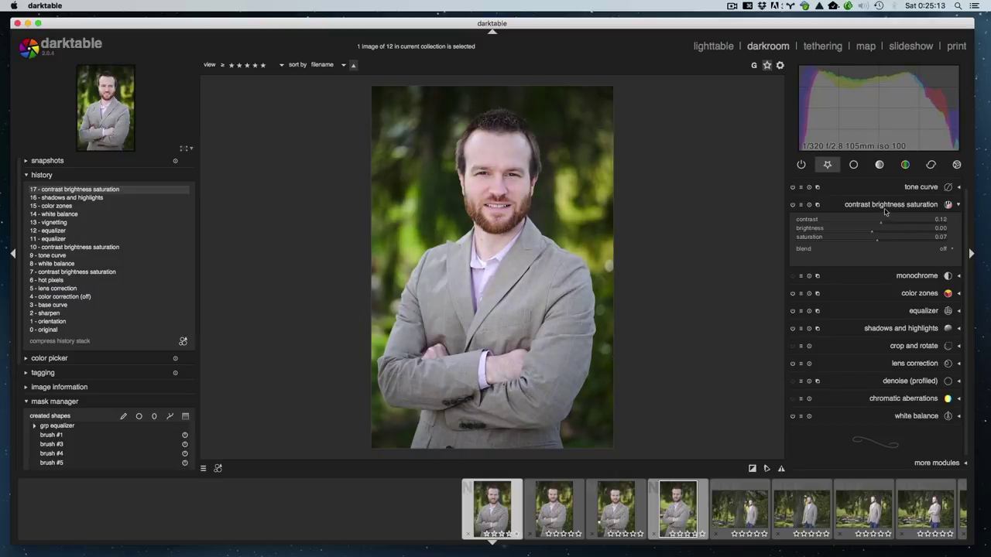
left_click(887, 206)
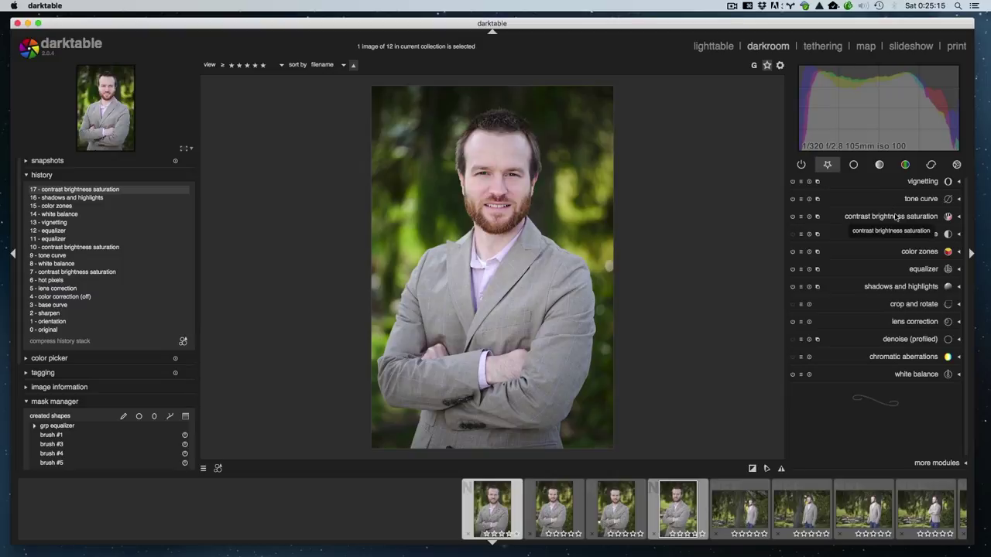
Switch to the lighttable and copy the edited first portrait's history stack parts, leaving out the equalizer.
left_click(713, 46)
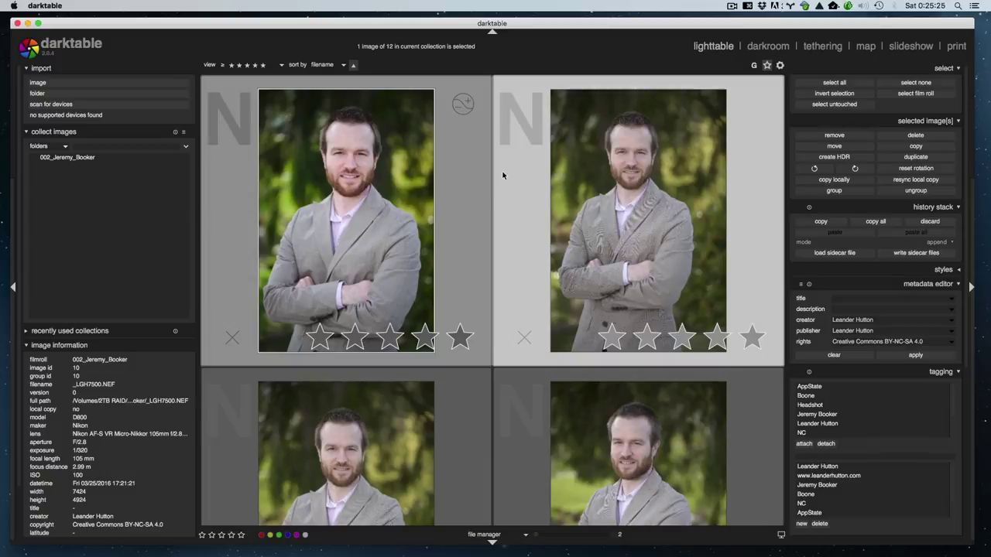
key("2")
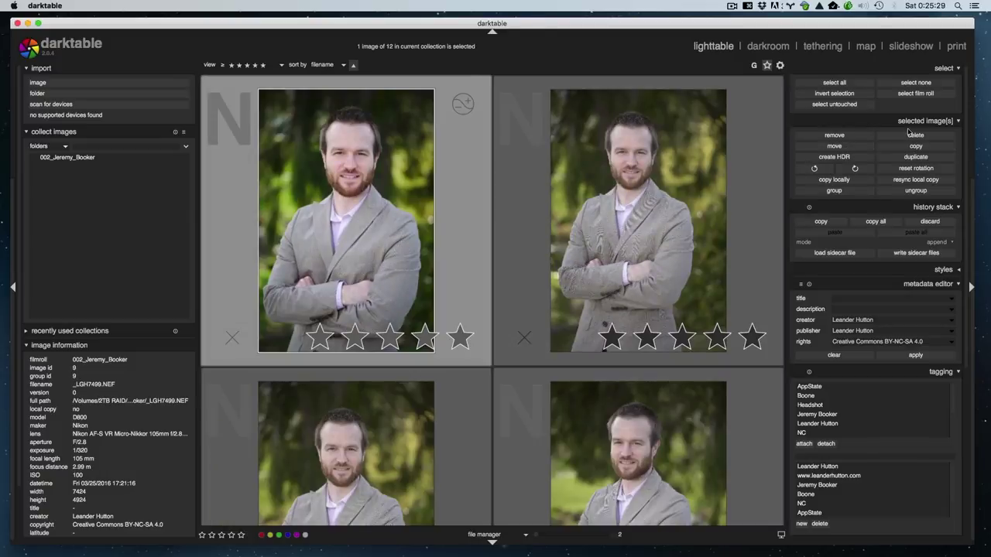
left_click(877, 223)
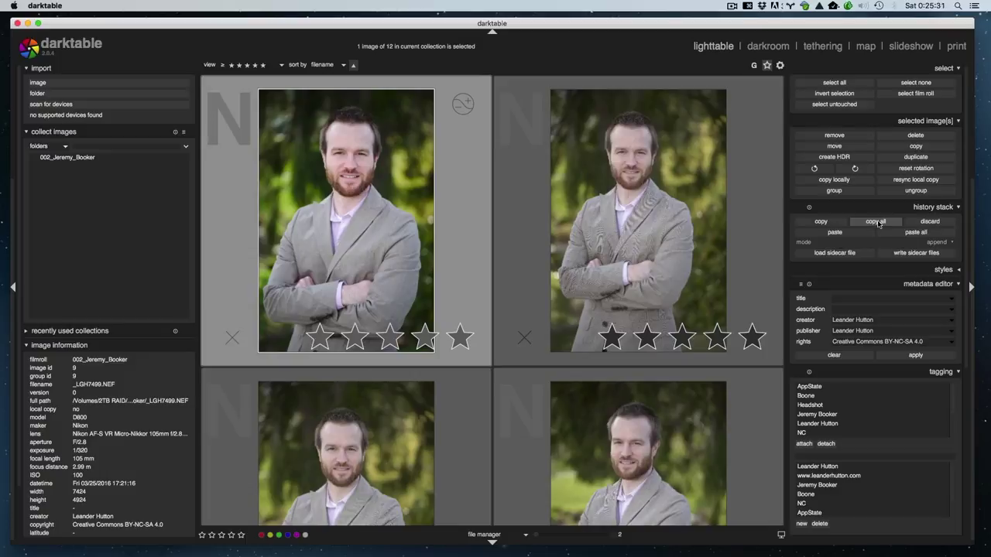
left_click(820, 222)
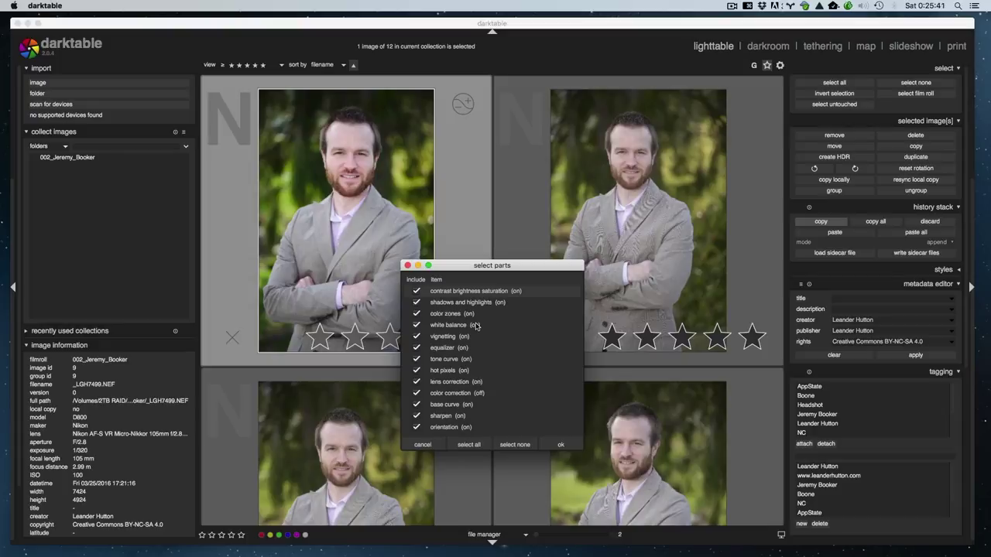
left_click(416, 349)
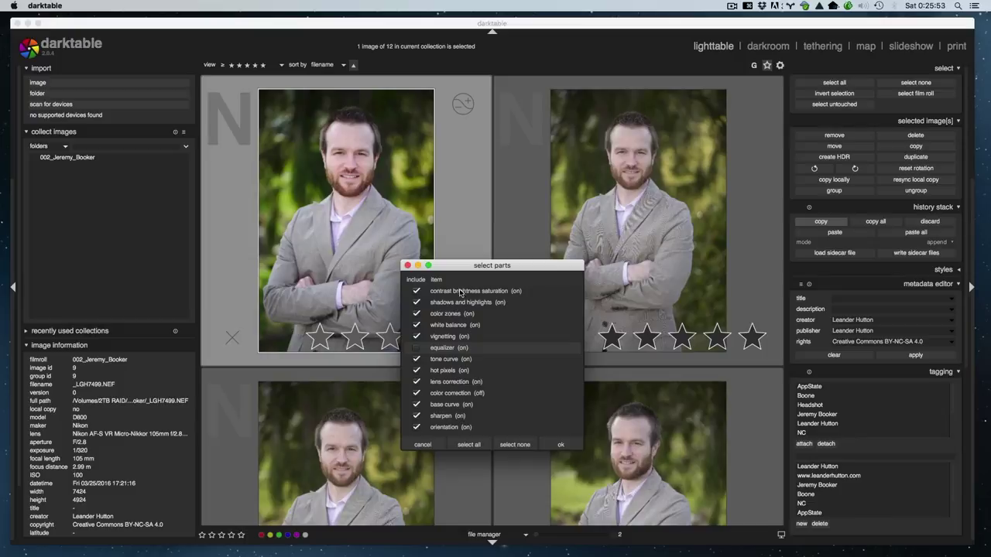
left_click(554, 445)
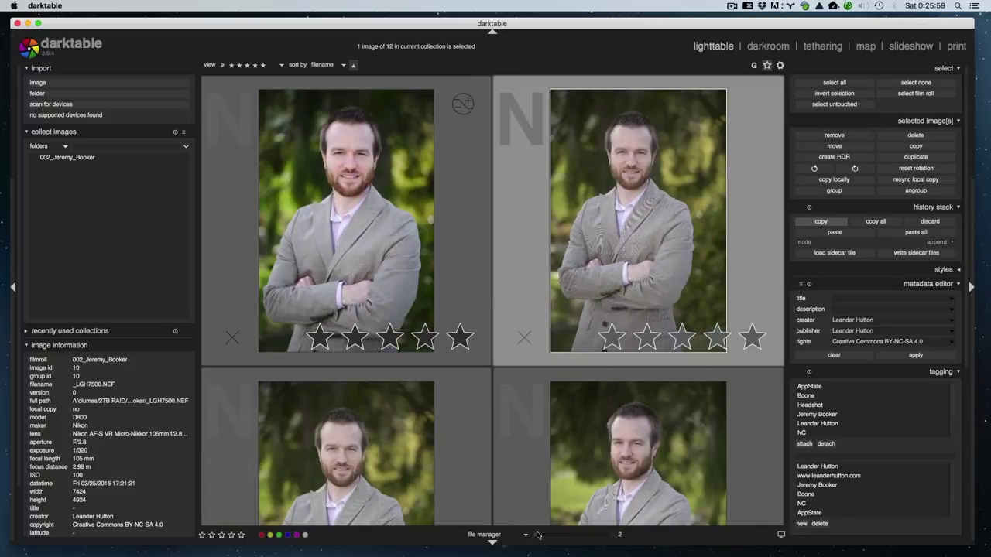
Paste the copied history parts, without equalizer and orientation, onto the other three vertical portraits, and select the second portrait.
scroll(540, 536, "up", 1)
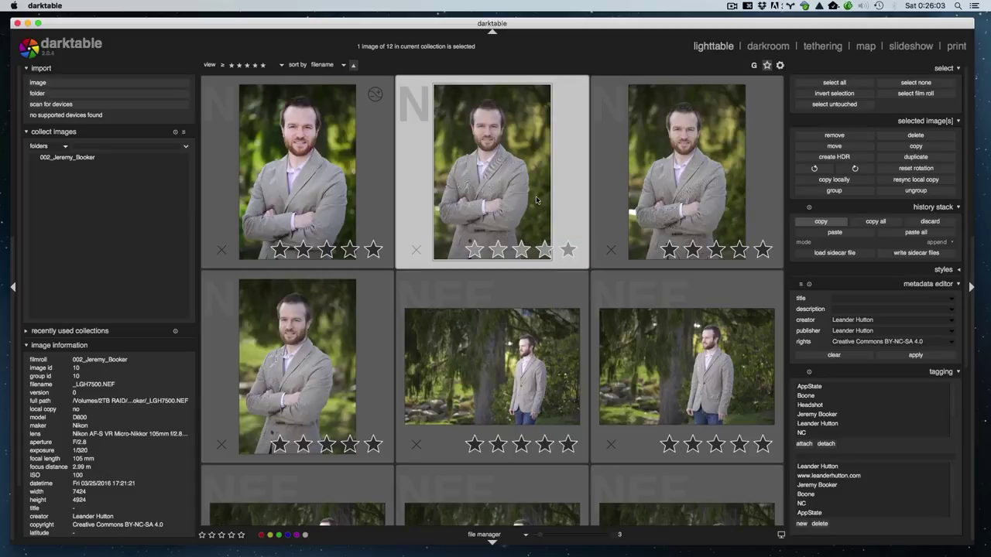
left_click(717, 165, "ctrl")
left_click(324, 365, "ctrl")
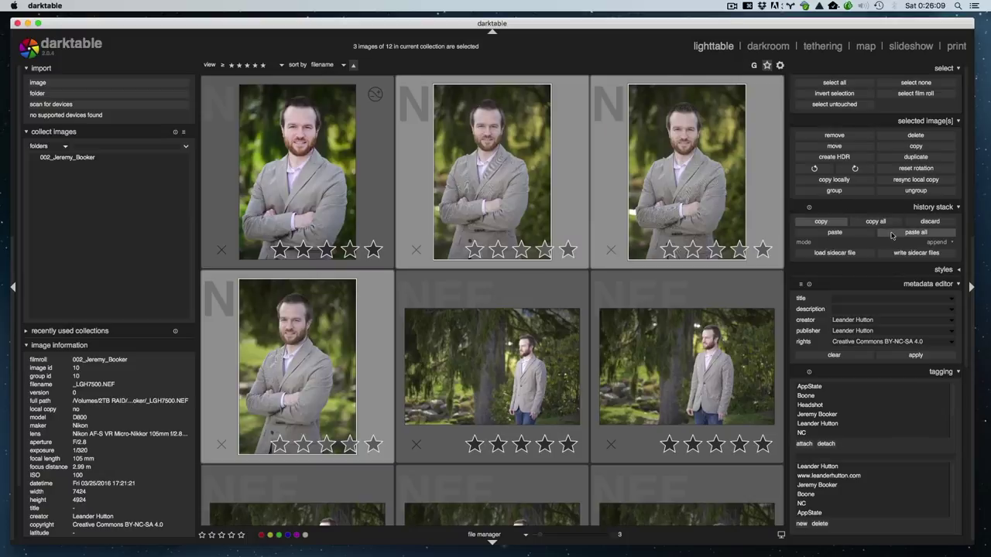
left_click(835, 233)
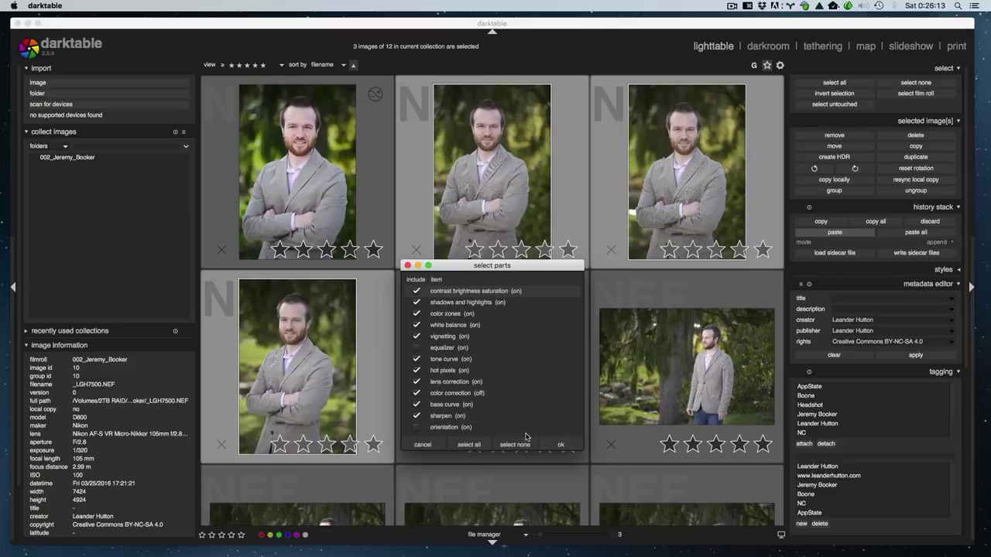
left_click(558, 446)
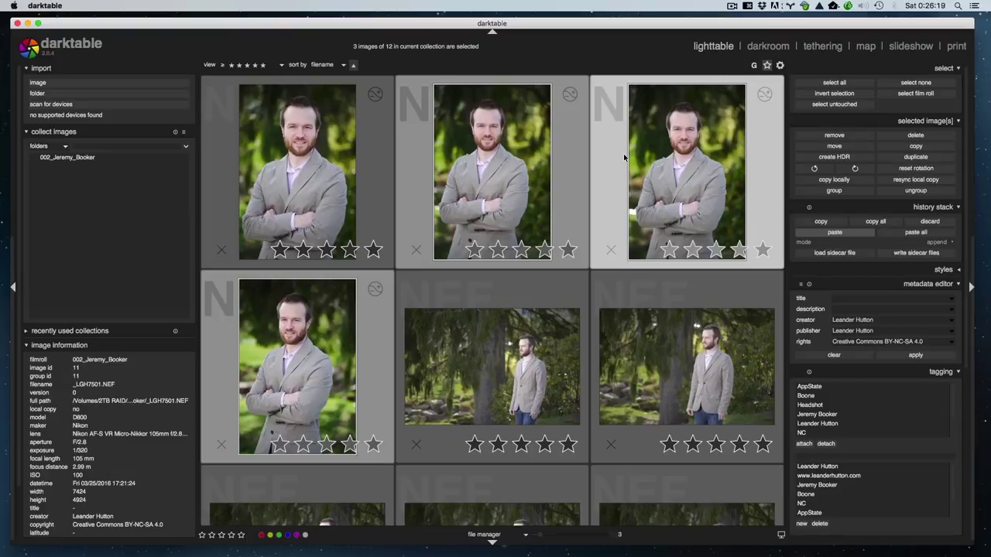
left_click(488, 159)
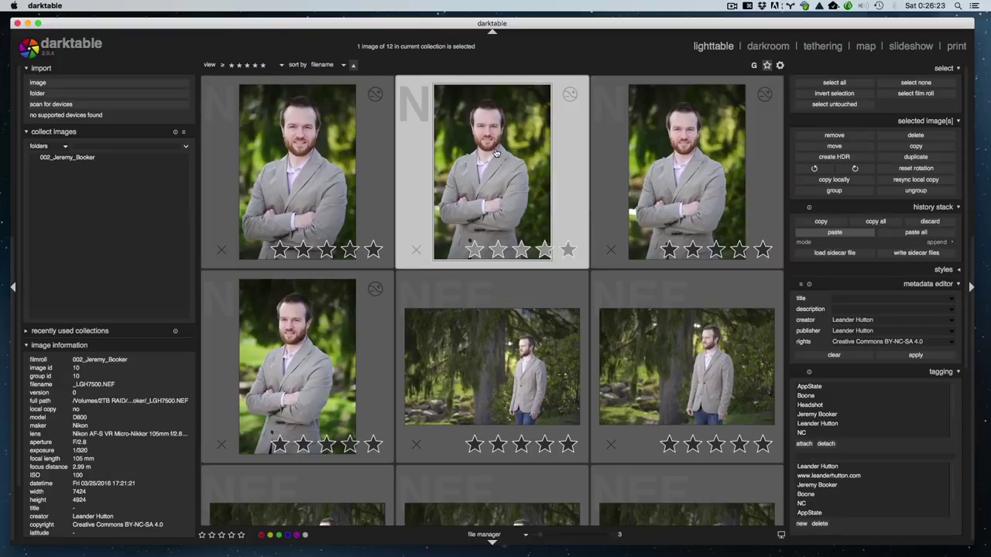
Open the second portrait in the darkroom, lower its contrast slightly, and return to the lighttable.
double_click(495, 148)
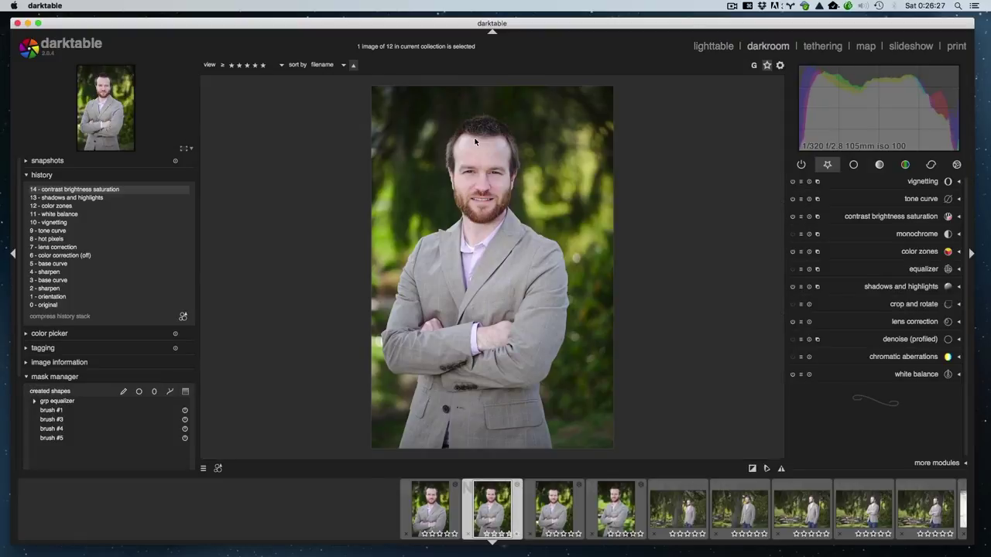
scroll(493, 139, "up", 2)
scroll(475, 142, "down", 2)
left_click(853, 164)
left_click(890, 183)
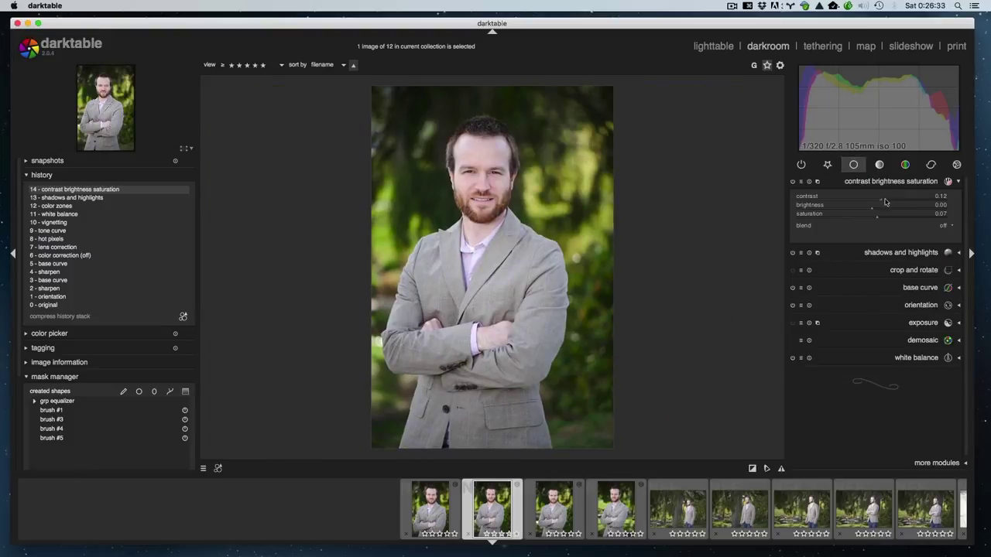
left_click_drag(879, 202, 877, 202)
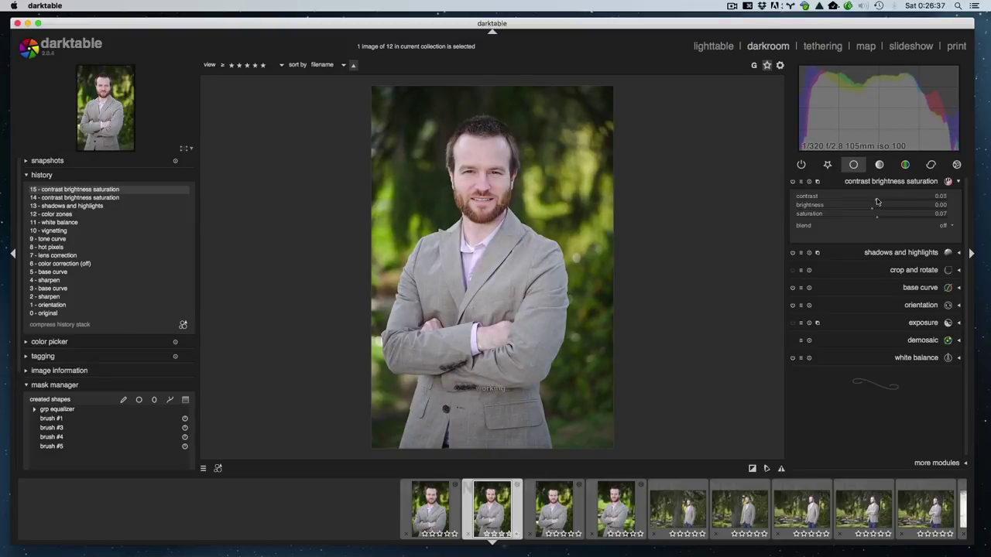
left_click(710, 48)
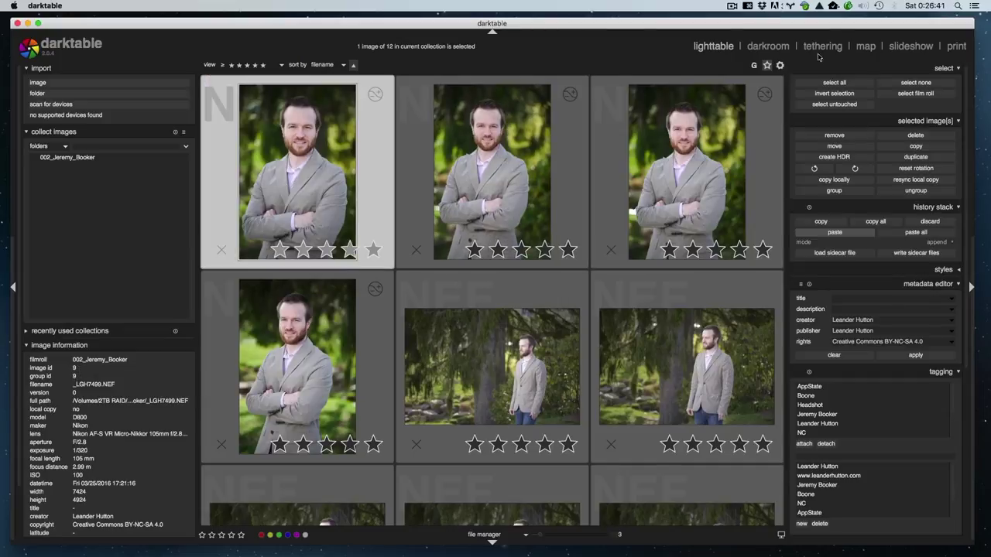
Open the first portrait in the darkroom, reset its contrast to 0.00, and return to the lighttable.
left_click(768, 48)
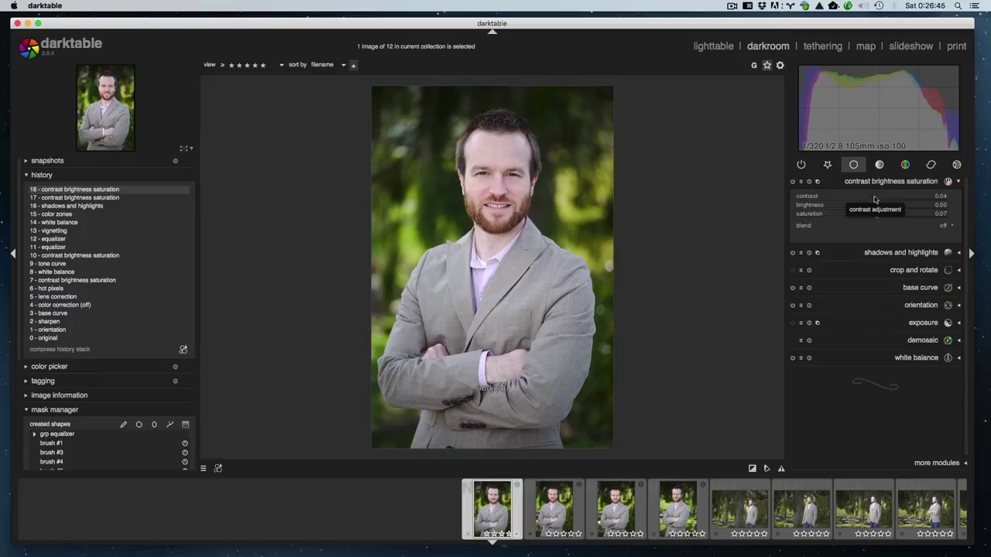
left_click(886, 183)
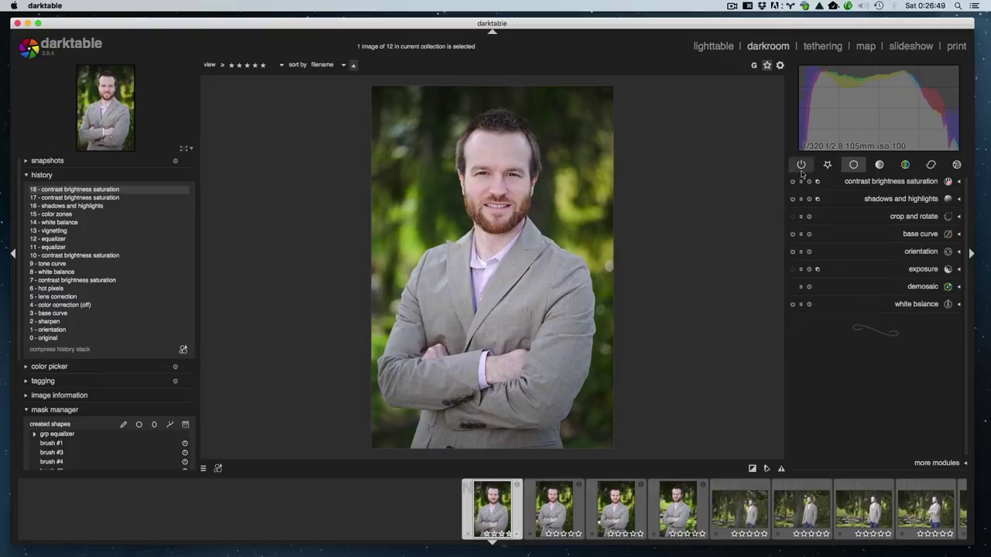
left_click(883, 181)
double_click(872, 198)
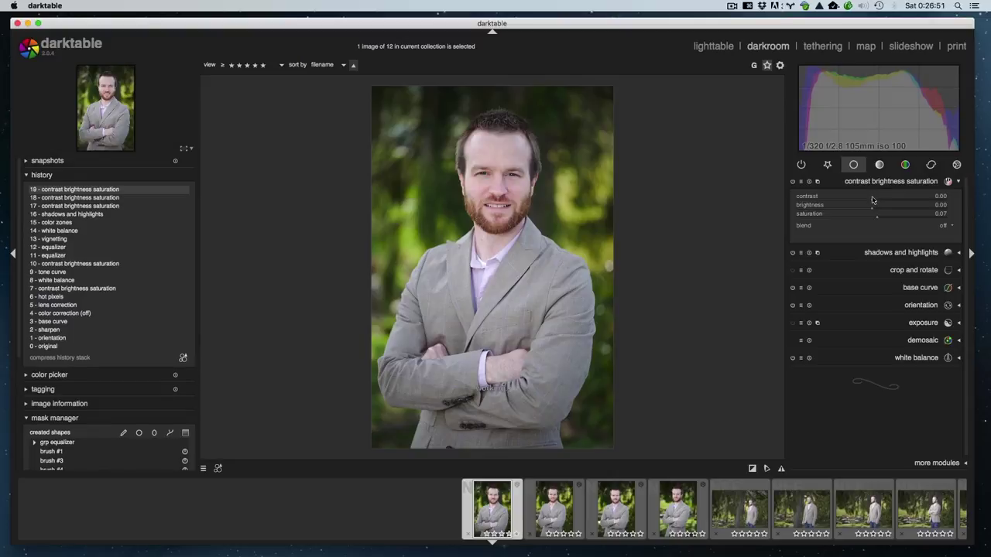
left_click(713, 45)
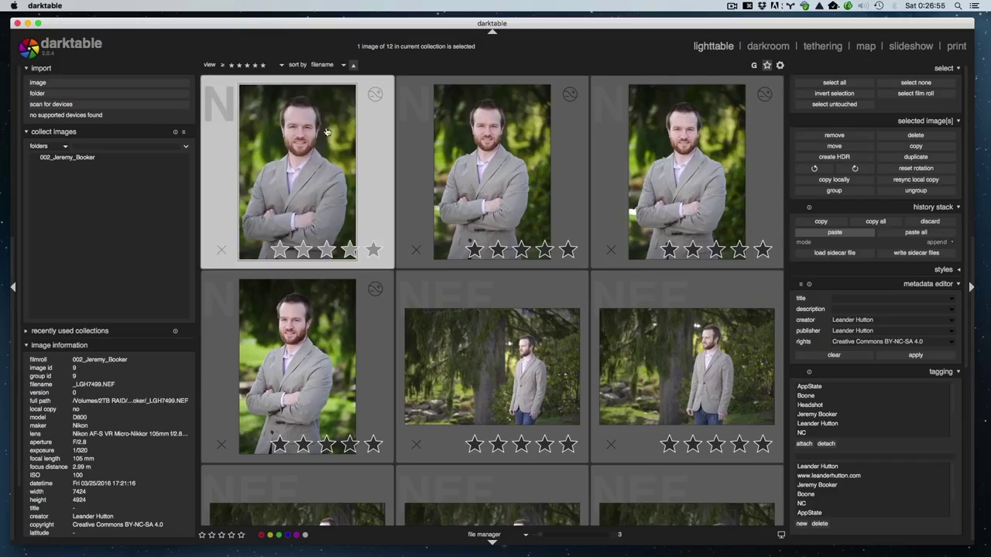
Copy the first portrait's history stack with every listed item included.
left_click(446, 148, "ctrl")
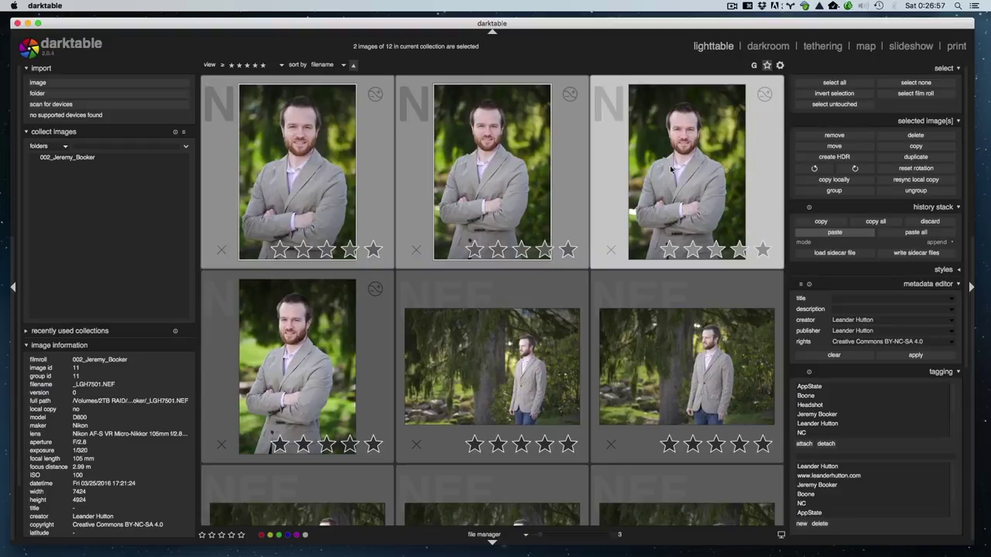
left_click(282, 179)
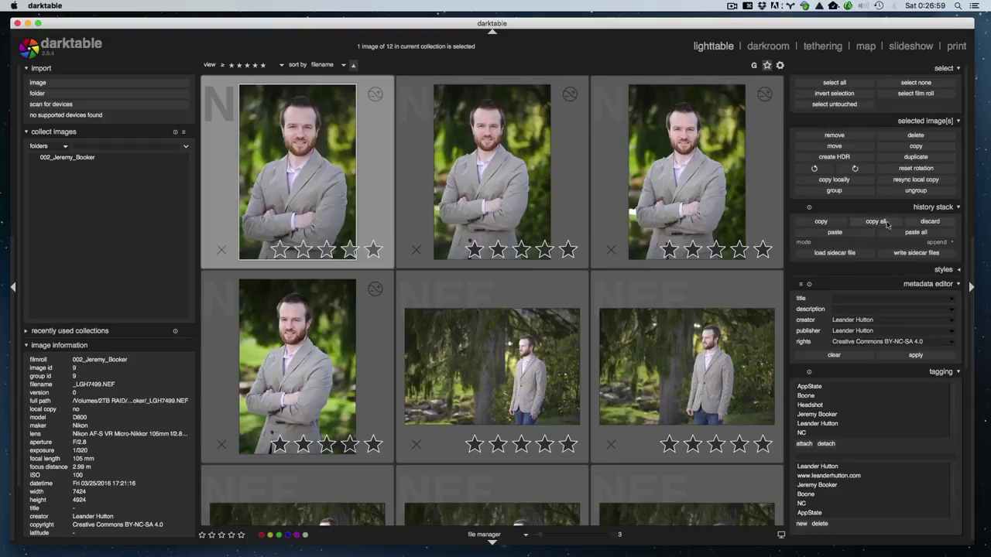
left_click(821, 222)
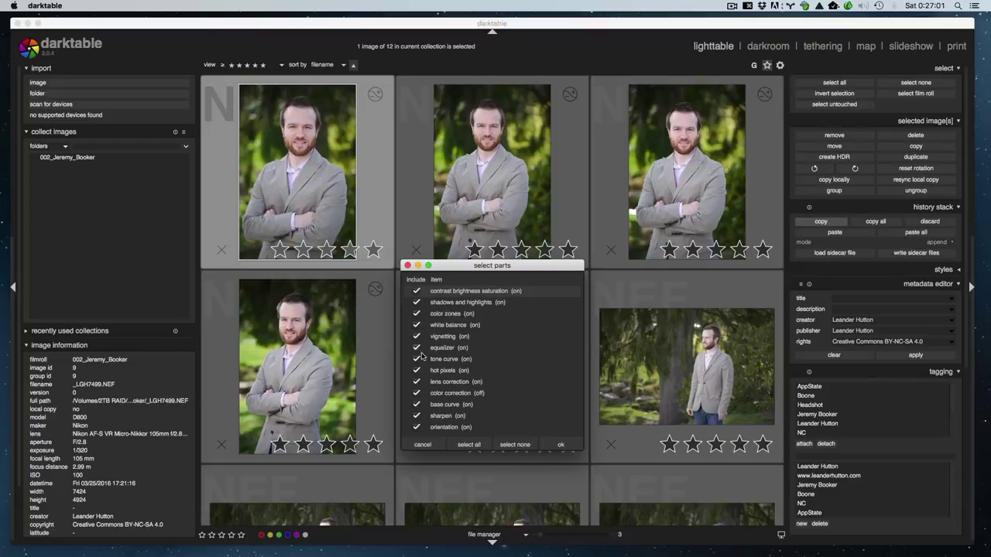
left_click(560, 444)
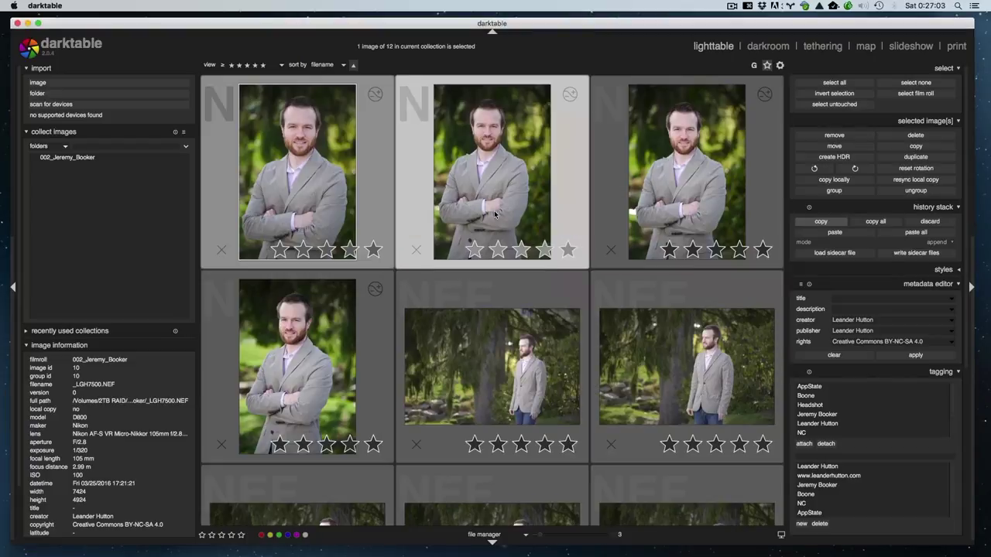
Paste the copied history stack items onto the second, third and fourth portraits together.
left_click(480, 232)
left_click(693, 232, "ctrl")
left_click(287, 425, "ctrl")
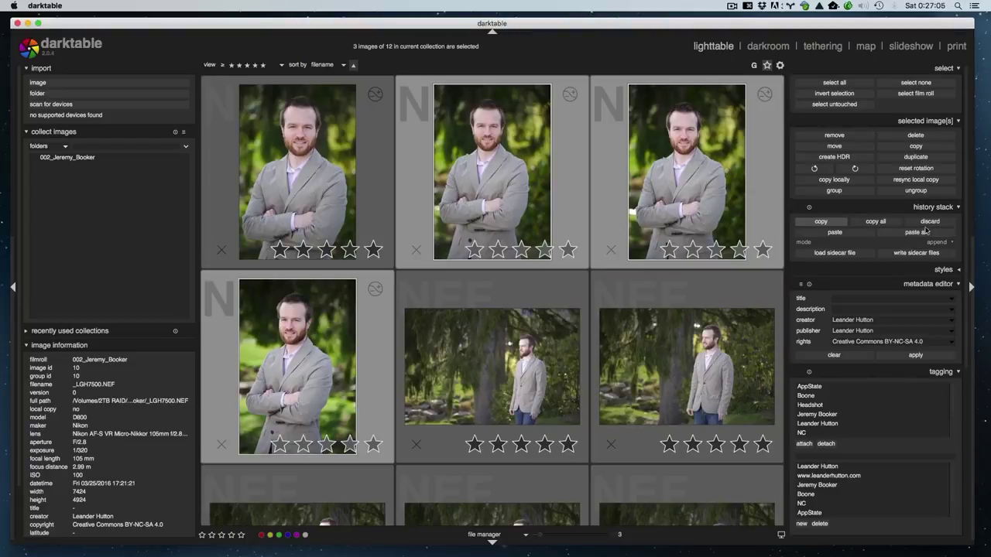
left_click(835, 232)
left_click(561, 444)
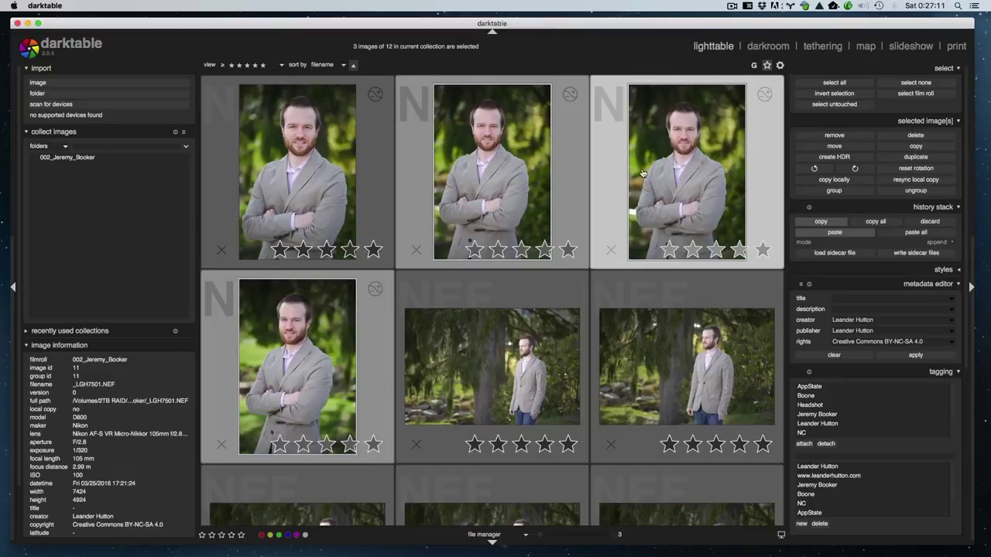
Open the second portrait in the darkroom and draw a freehand crop that trims its top and right edges.
left_click(356, 313)
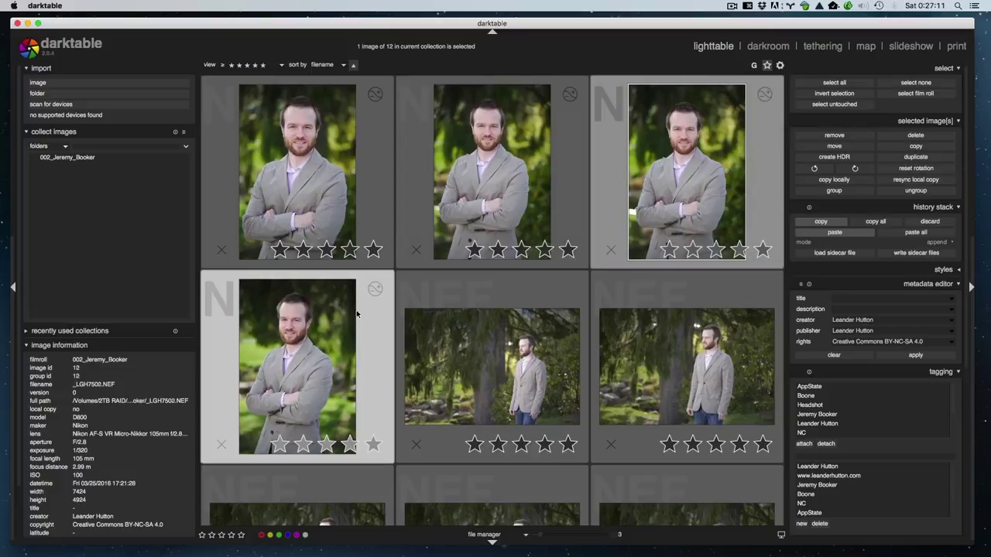
left_click(524, 160)
key("d")
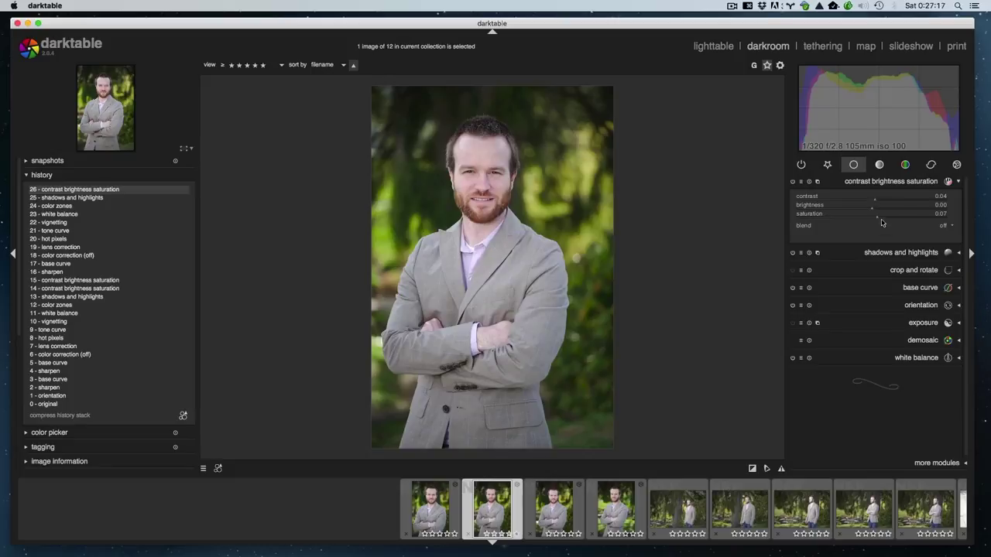
left_click(903, 270)
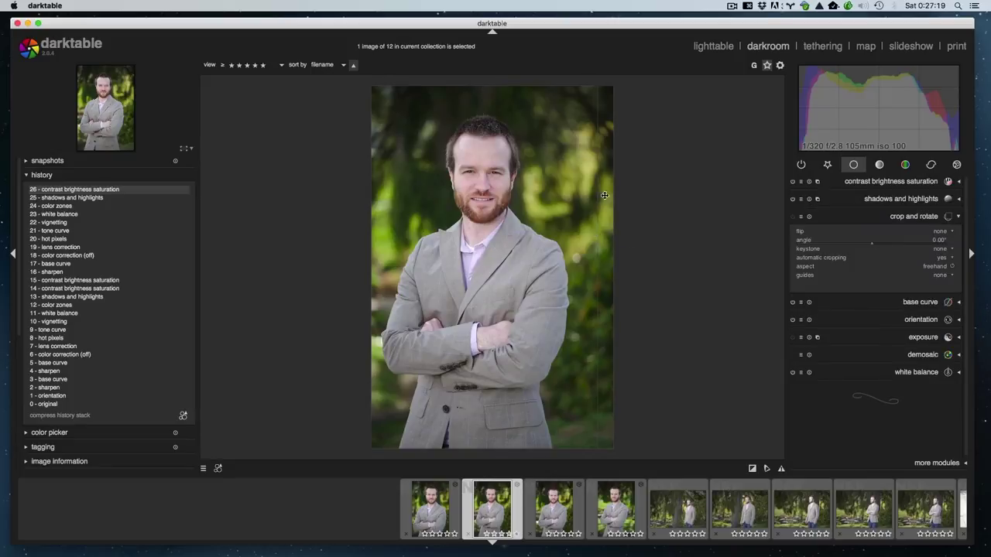
left_click_drag(608, 91, 552, 165)
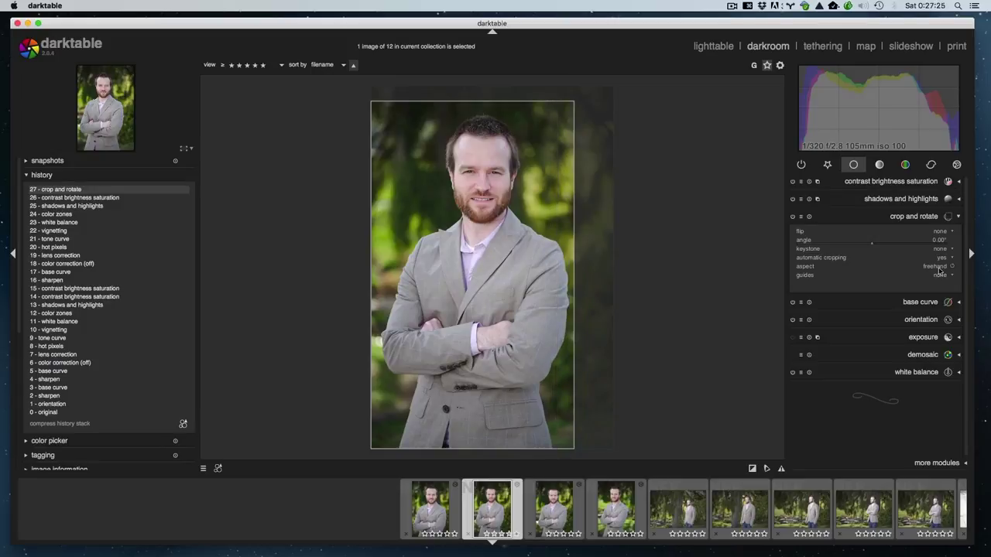
Set the crop's aspect to original image and its guides to rules of thirds.
left_click(939, 268)
left_click(939, 274)
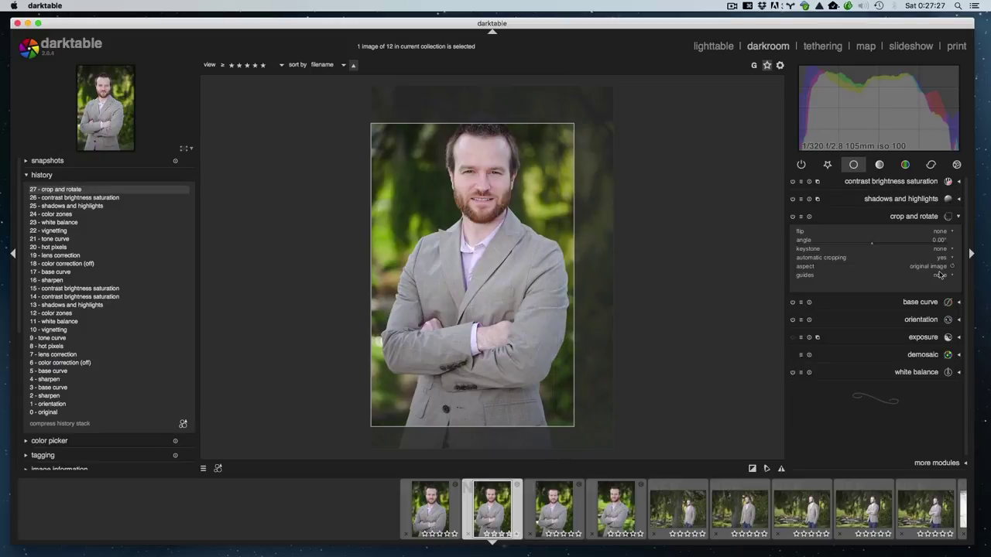
left_click(940, 276)
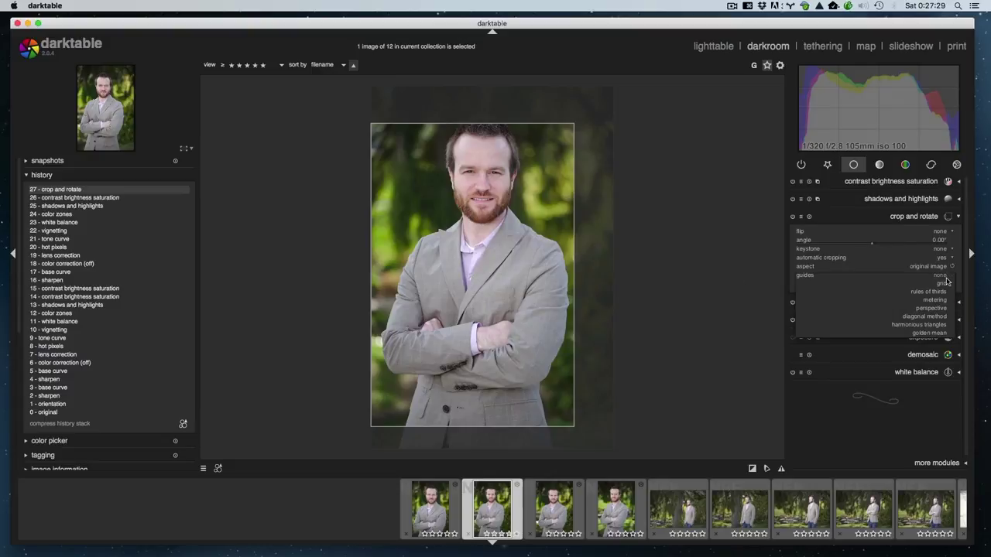
left_click(943, 292)
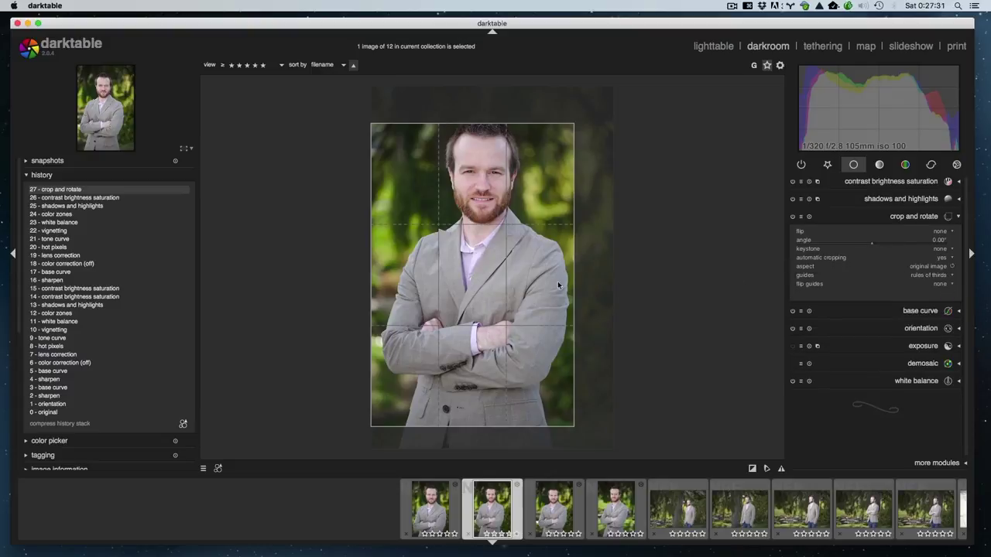
Refine the second portrait's crop to trim the top, right and bottom while keeping space above the head, apply it, and return to the lighttable.
left_click_drag(560, 413, 577, 435)
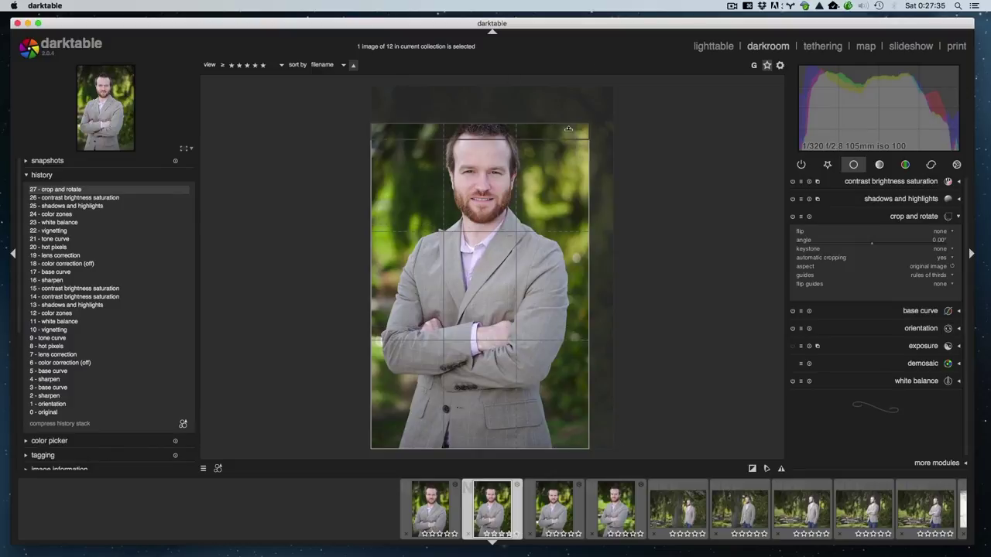
left_click_drag(578, 140, 598, 113)
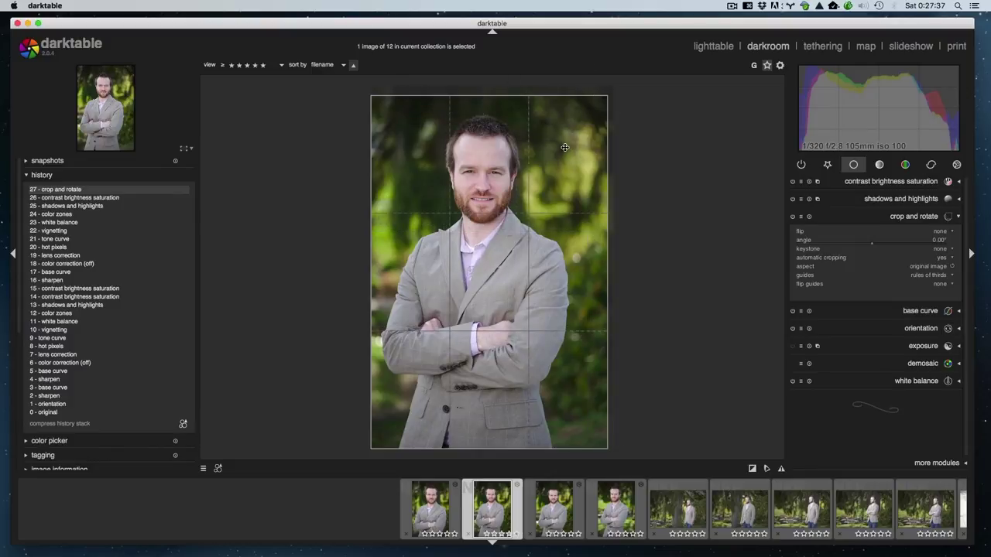
left_click_drag(606, 122, 577, 109)
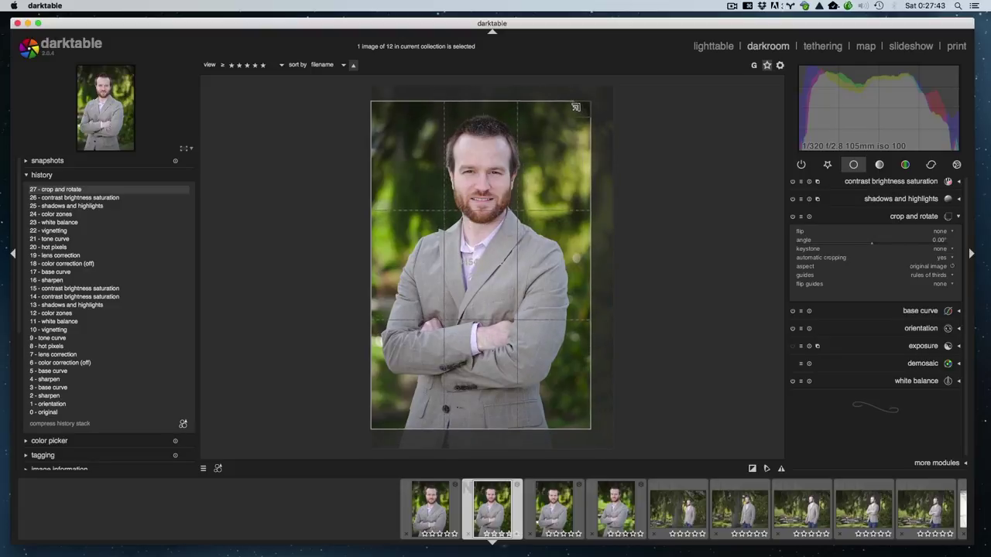
left_click(863, 217)
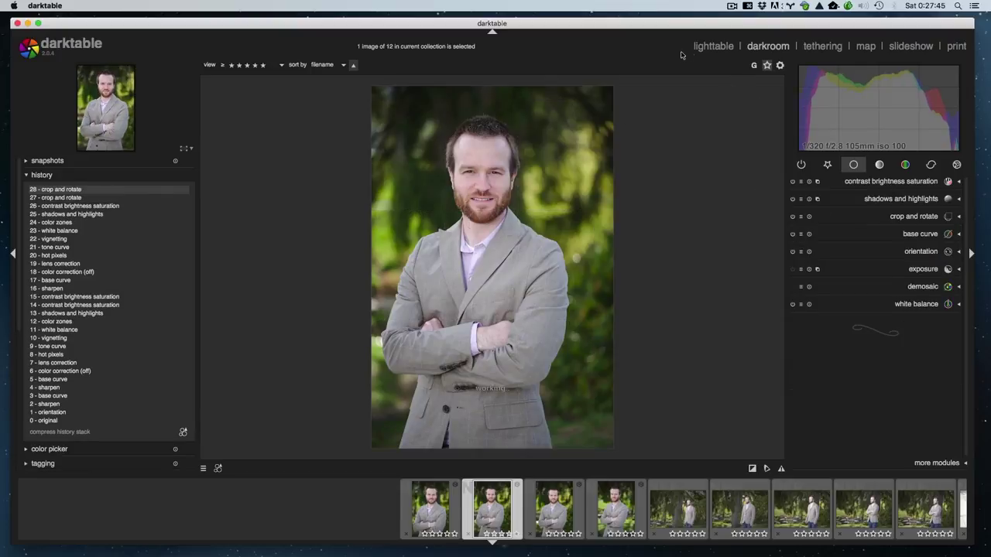
left_click(705, 49)
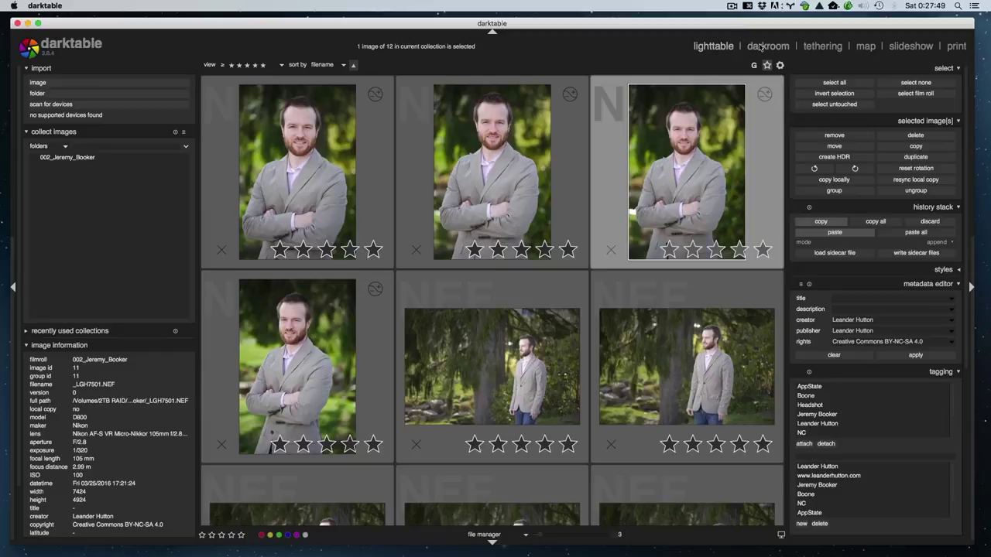
Crop the third portrait at the original aspect, trimming the top, right and bottom edges, and return to the lighttable.
key("d")
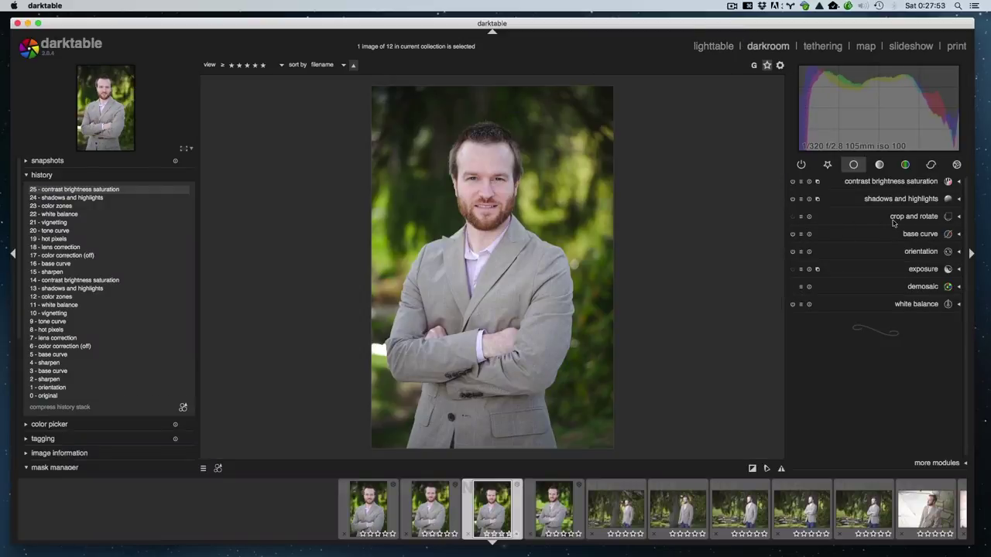
left_click(894, 222)
left_click_drag(553, 118, 559, 137)
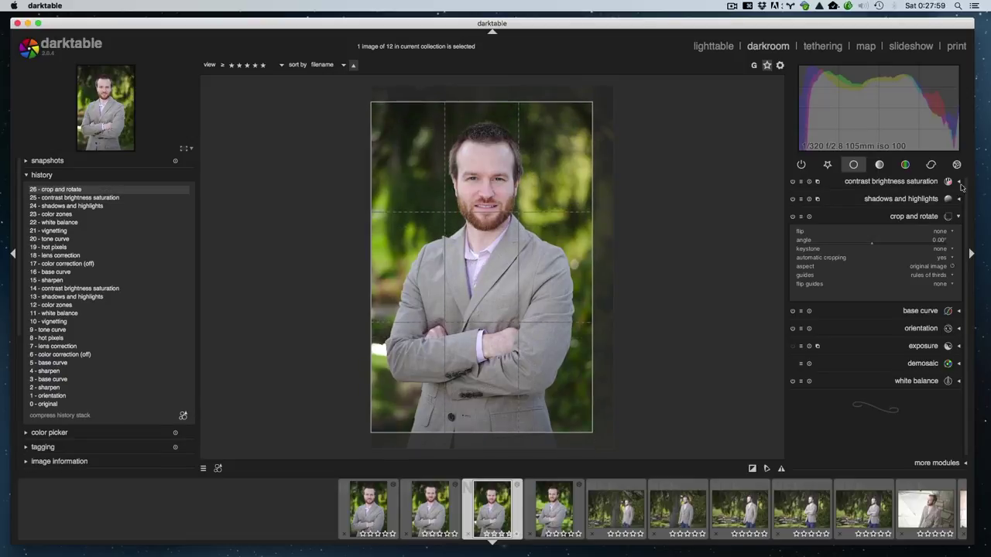
left_click(921, 216)
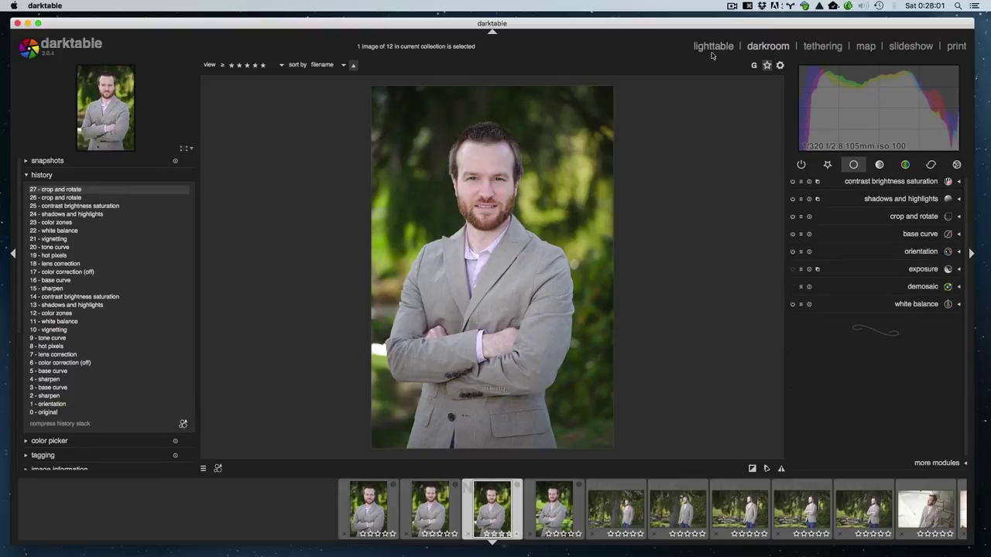
left_click(713, 51)
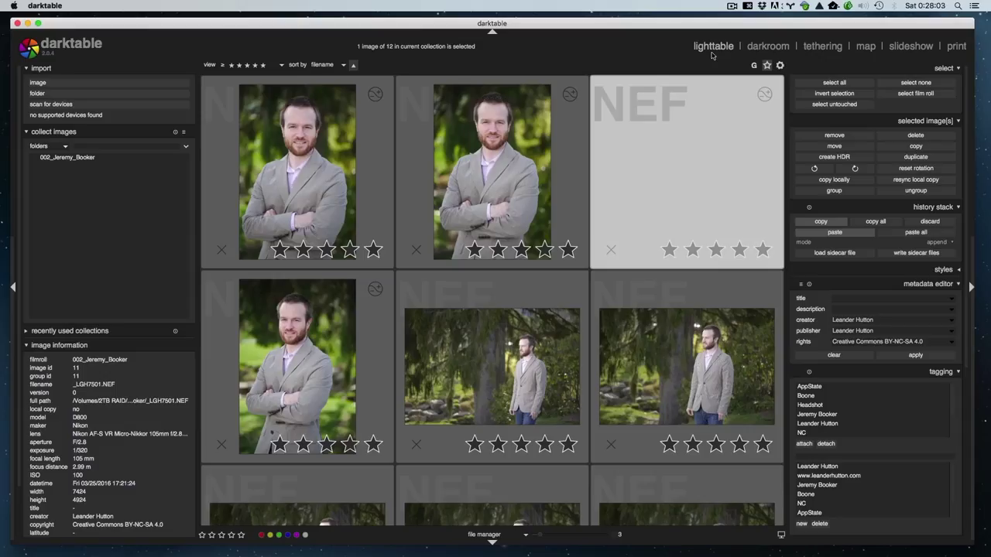
Crop the fourth portrait at the original aspect, trimming the top, right and bottom edges, apply it, and return to the lighttable.
left_click(347, 324)
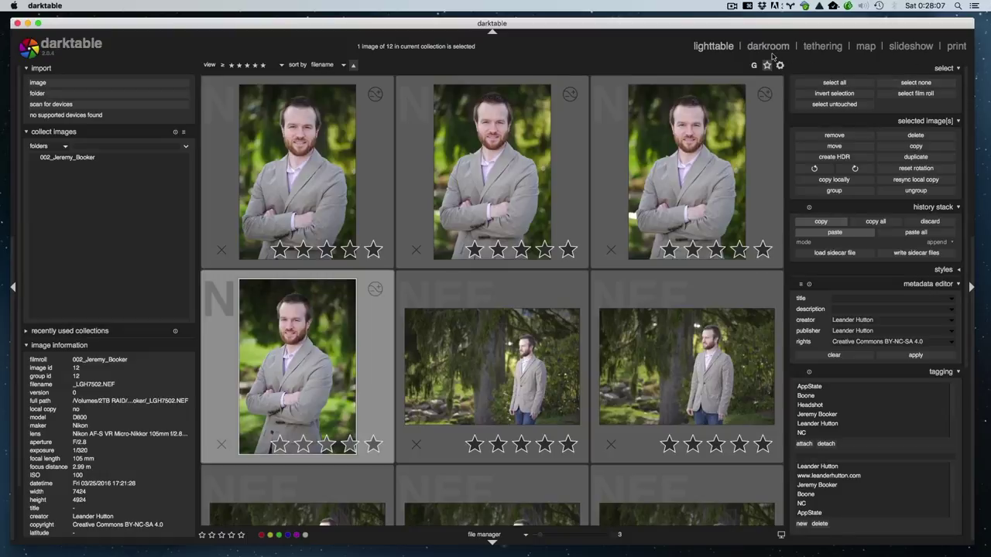
key("d")
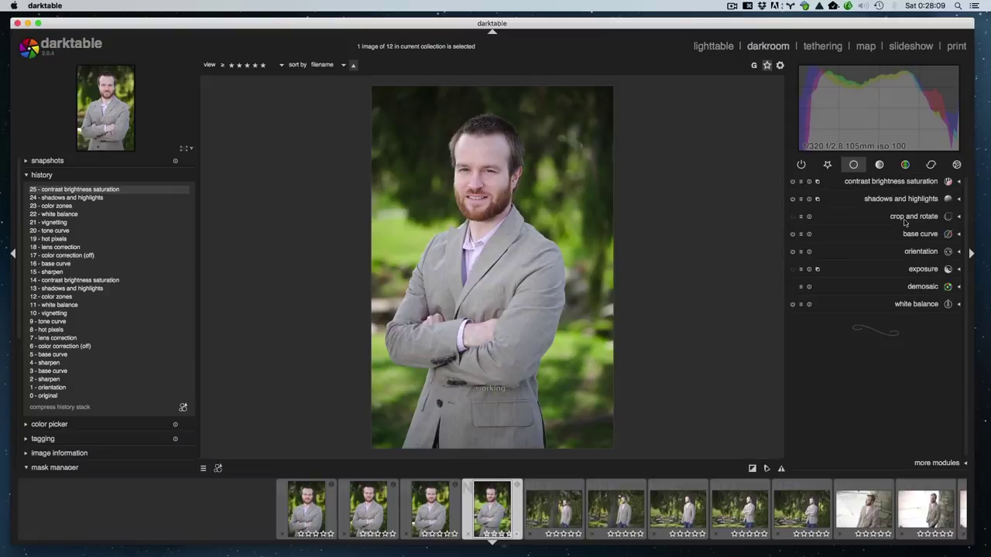
left_click(904, 219)
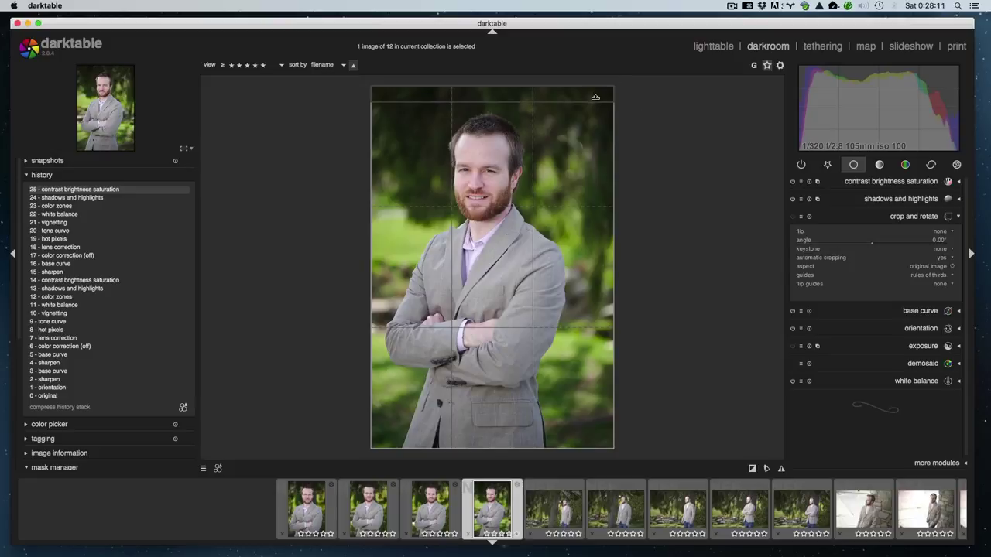
left_click_drag(610, 96, 574, 161)
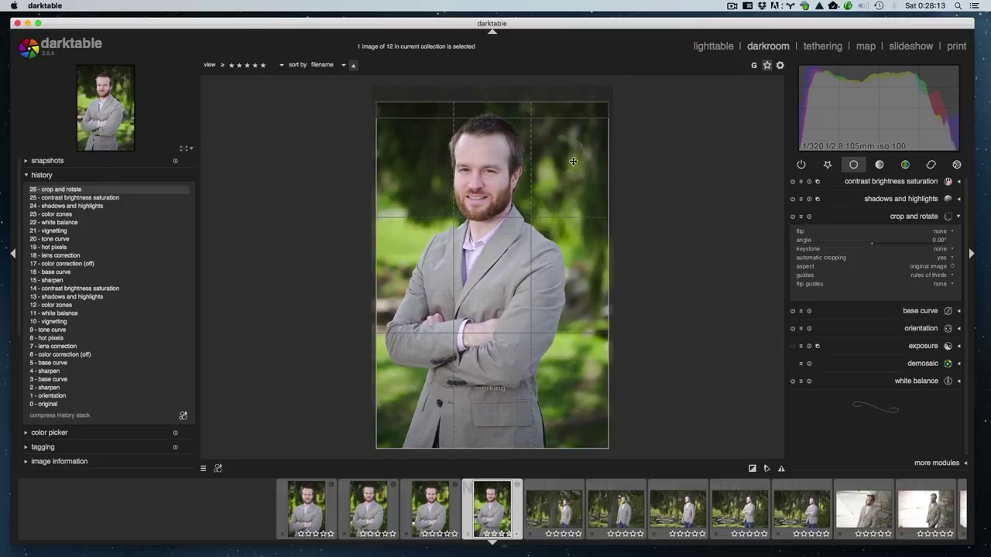
left_click_drag(589, 124, 571, 142)
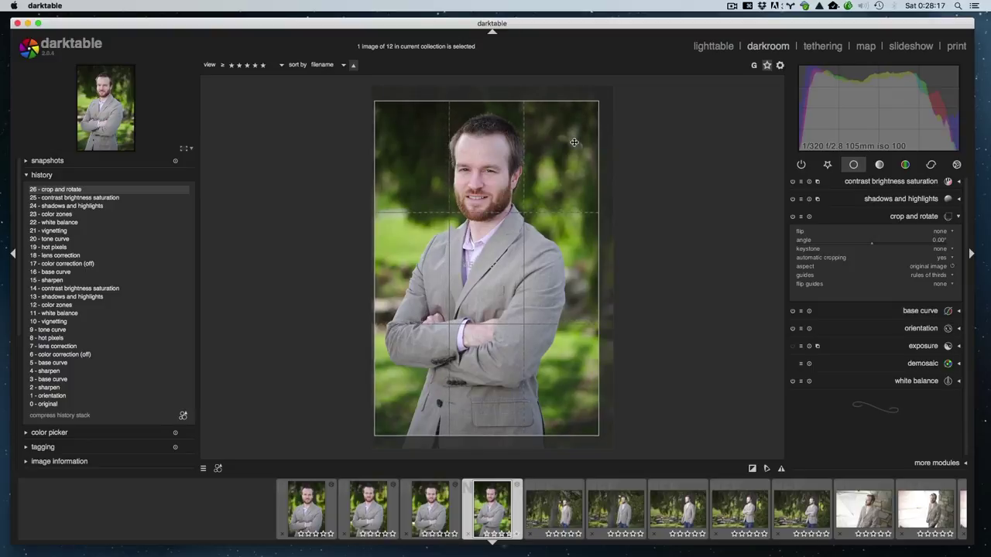
left_click(844, 215)
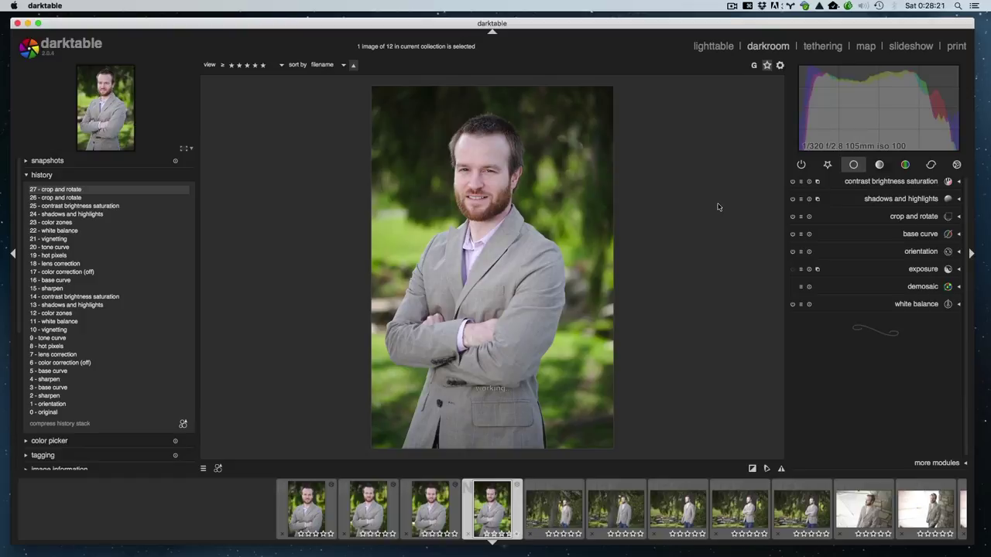
scroll(469, 161, "up", 5)
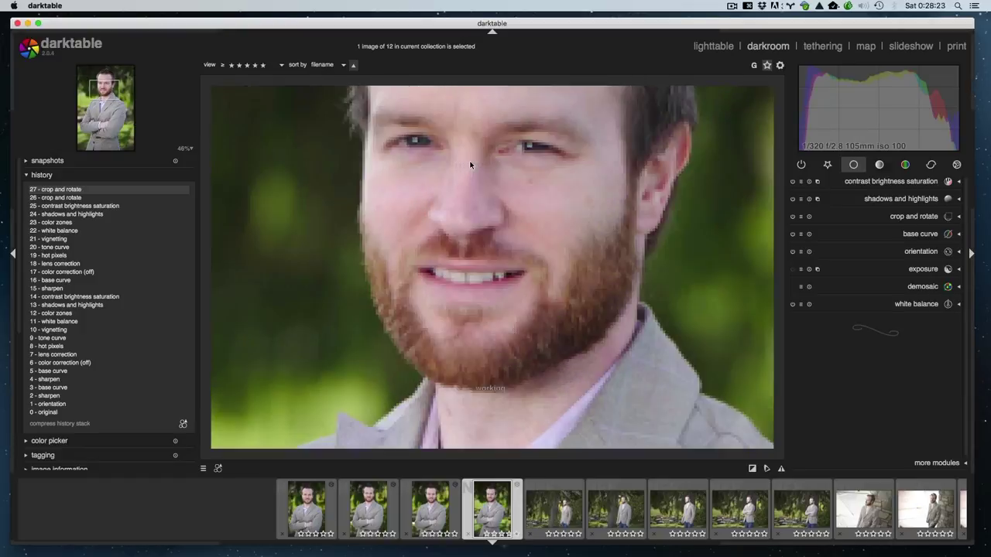
scroll(473, 158, "down", 3)
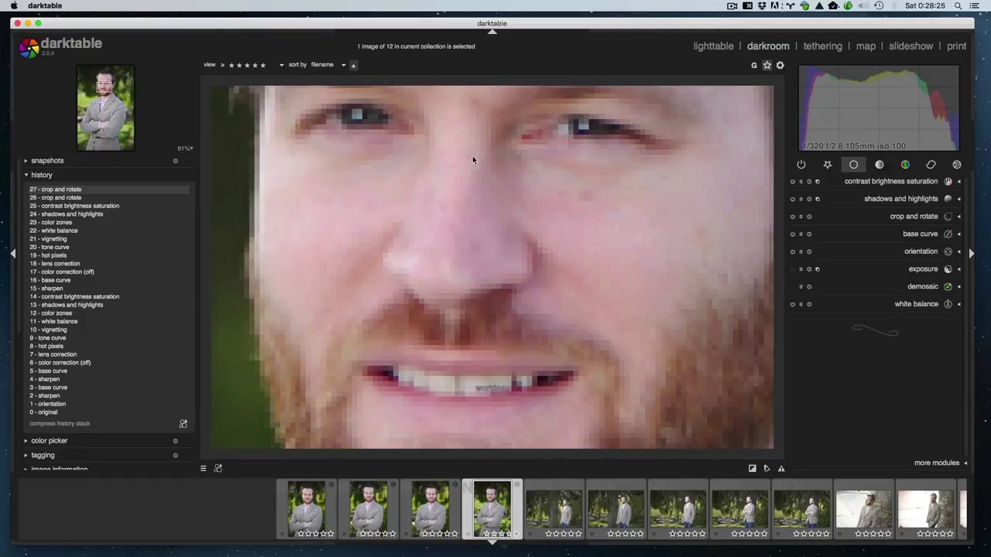
scroll(473, 155, "down", 2)
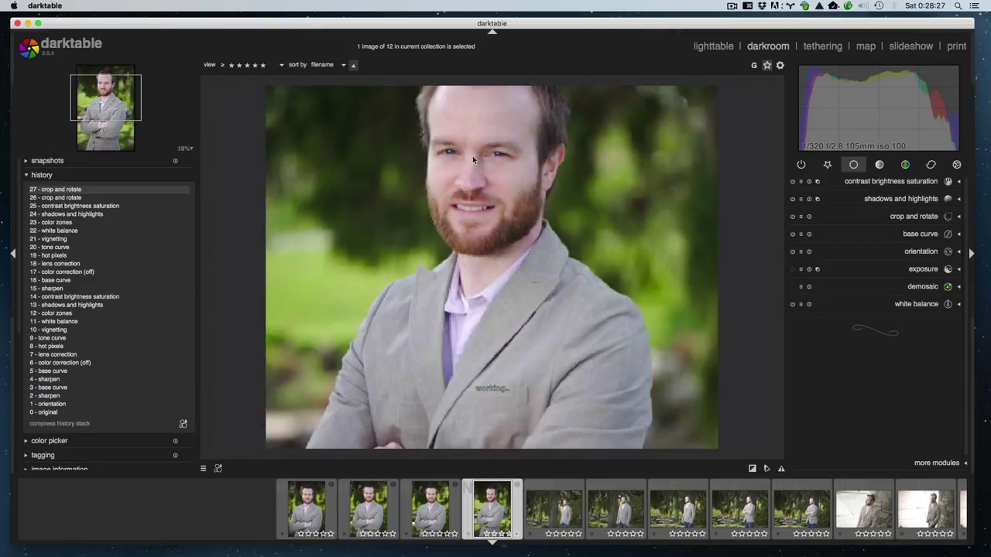
key("l")
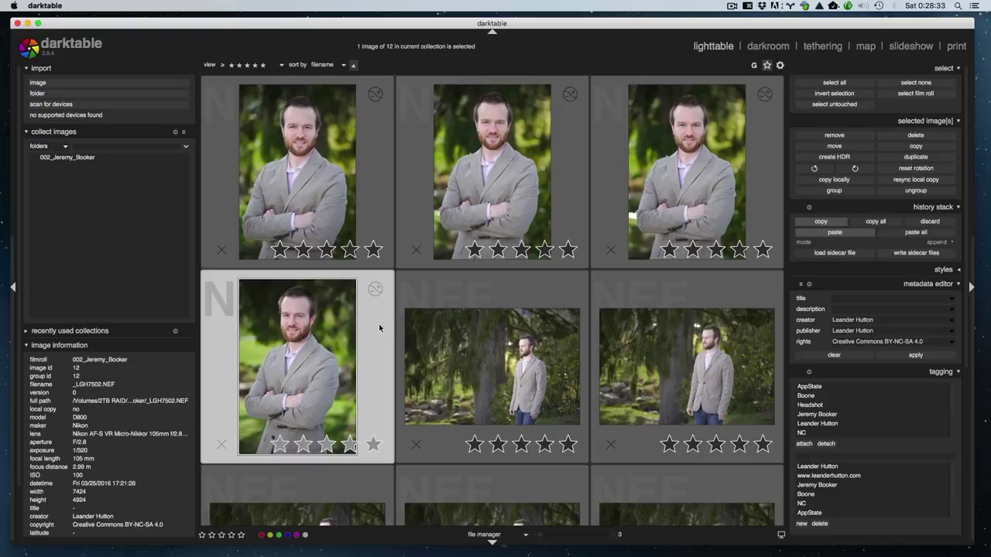
Open the first landscape-format photo in the darkroom for a quick look and return to the lighttable.
left_click(445, 348)
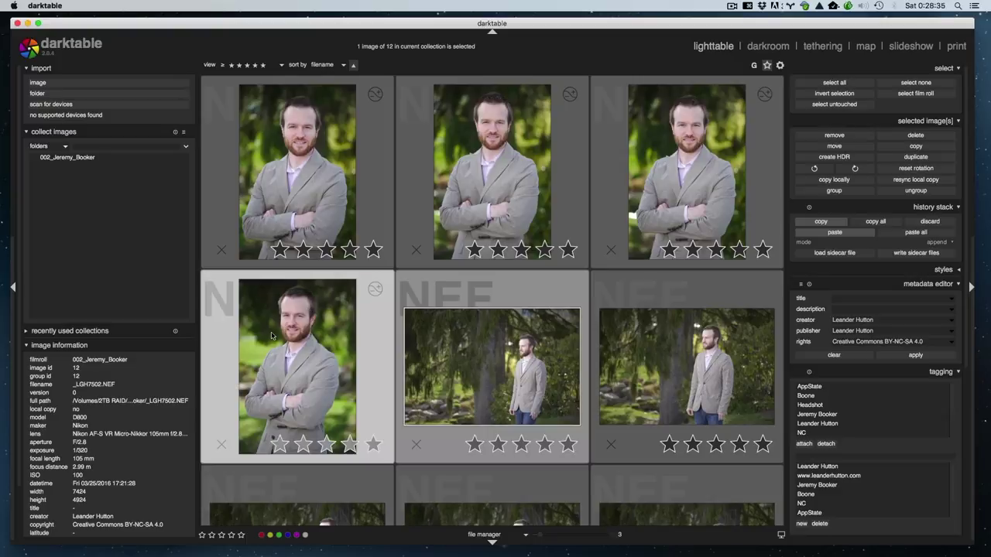
double_click(508, 349)
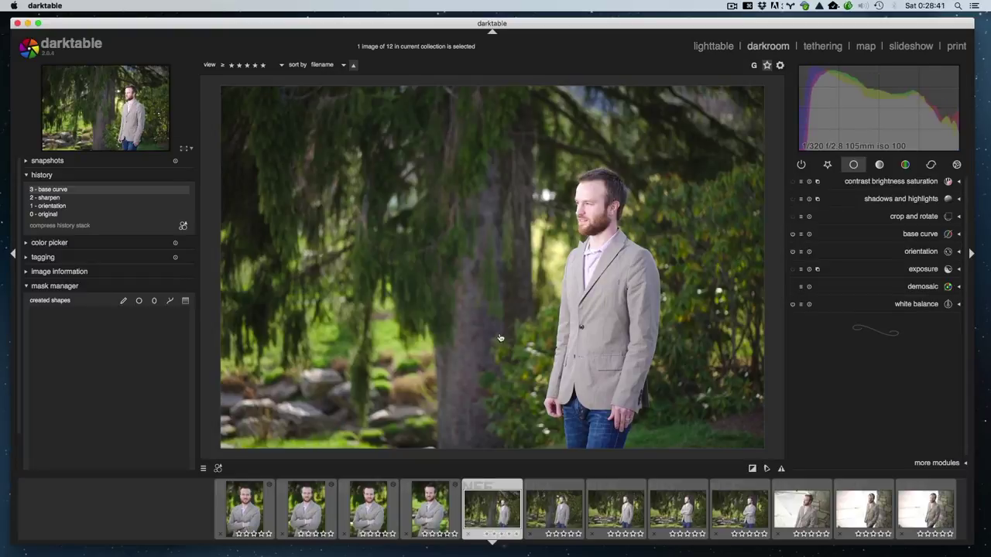
key("l")
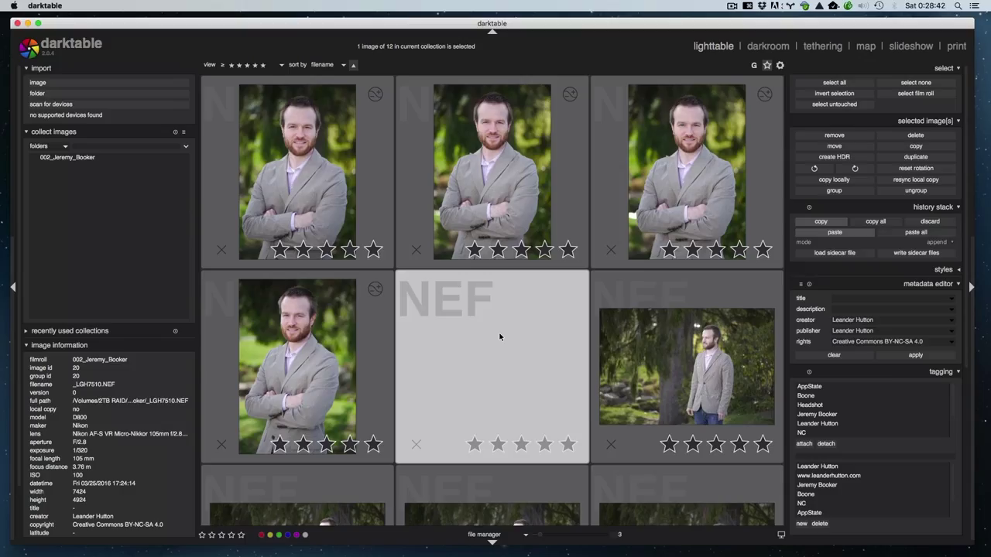
Clear the star rating of the fourth and the first portrait to drop them from the filtered collection.
left_click(274, 447)
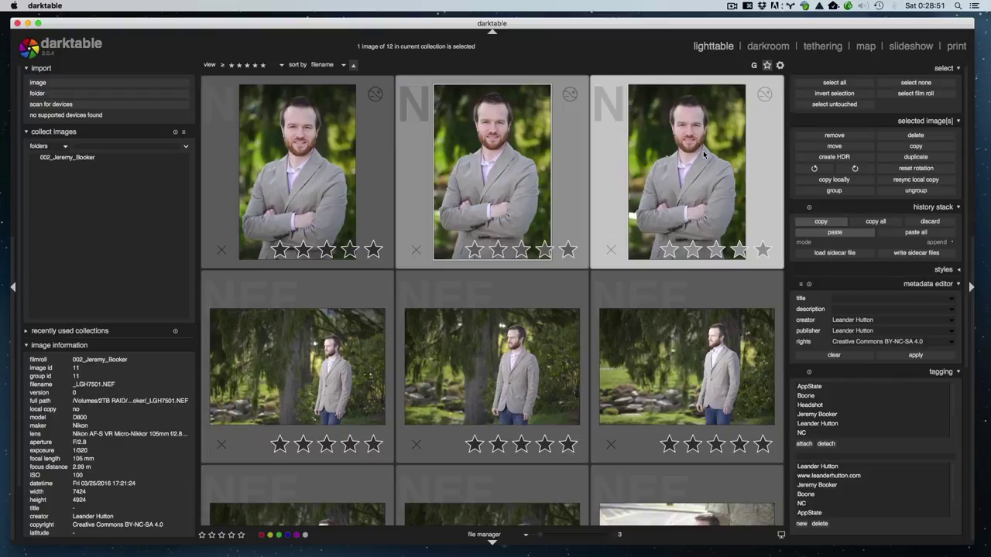
left_click(284, 256)
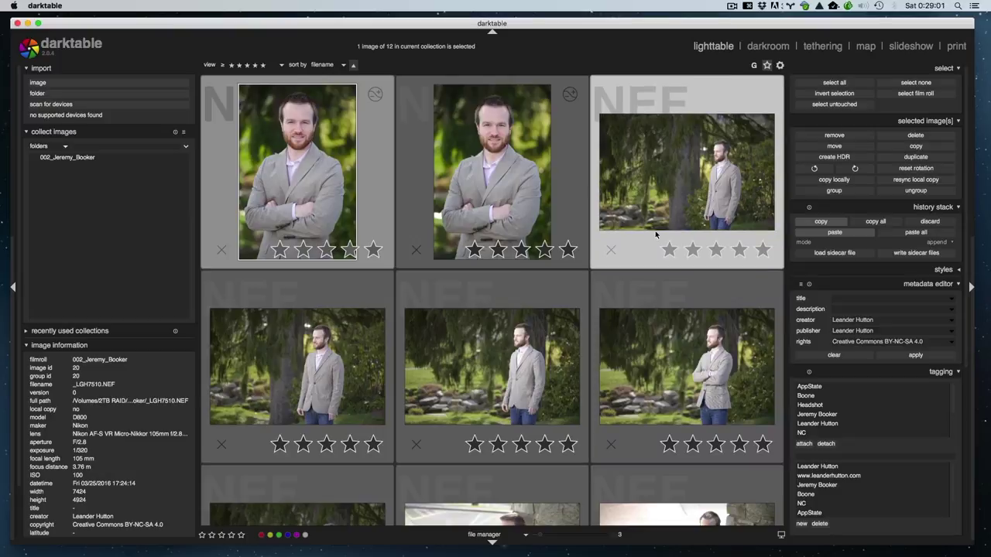
Examine the man's face up close in the first landscape-format photo in the darkroom, then return to the lighttable.
left_click(671, 187)
double_click(661, 190)
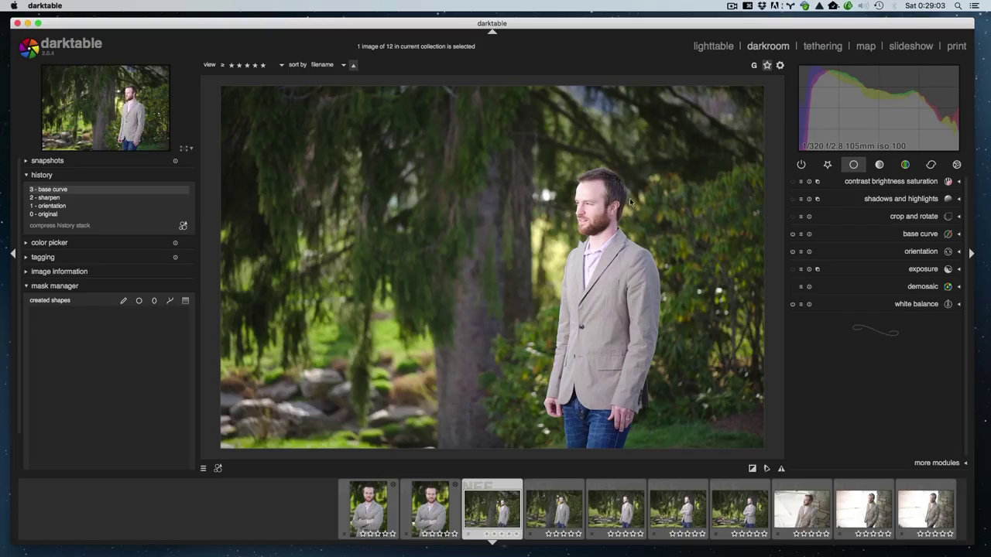
scroll(596, 203, "up", 4)
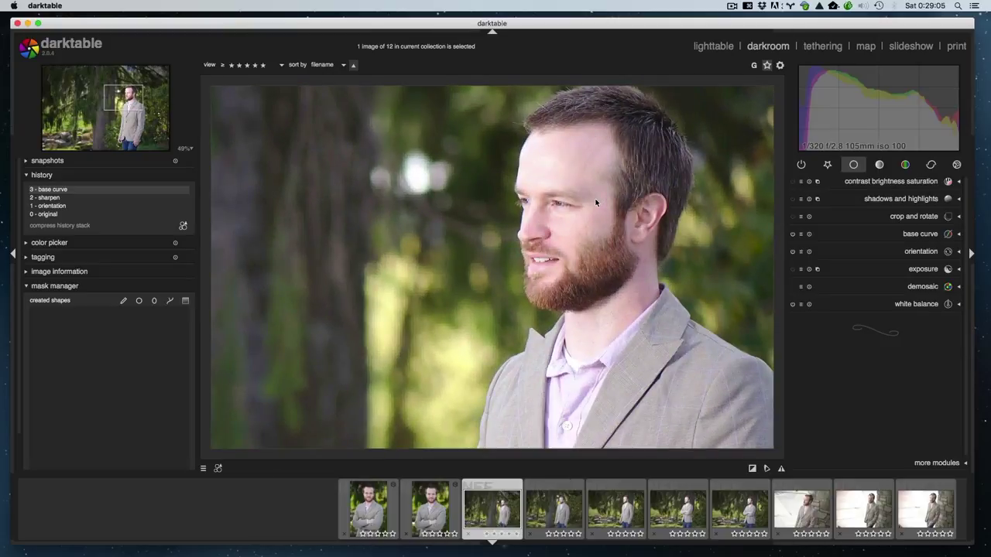
scroll(595, 203, "down", 4)
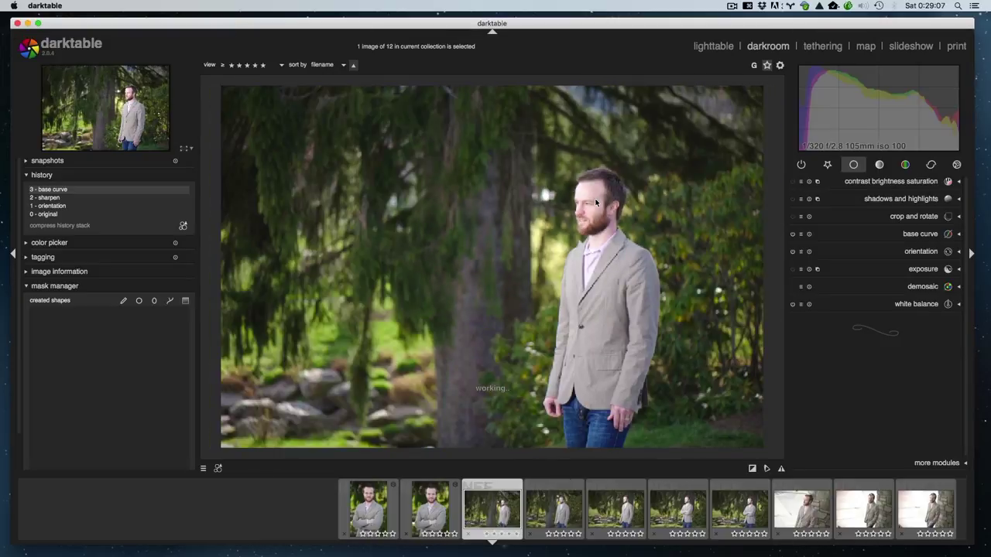
key("l")
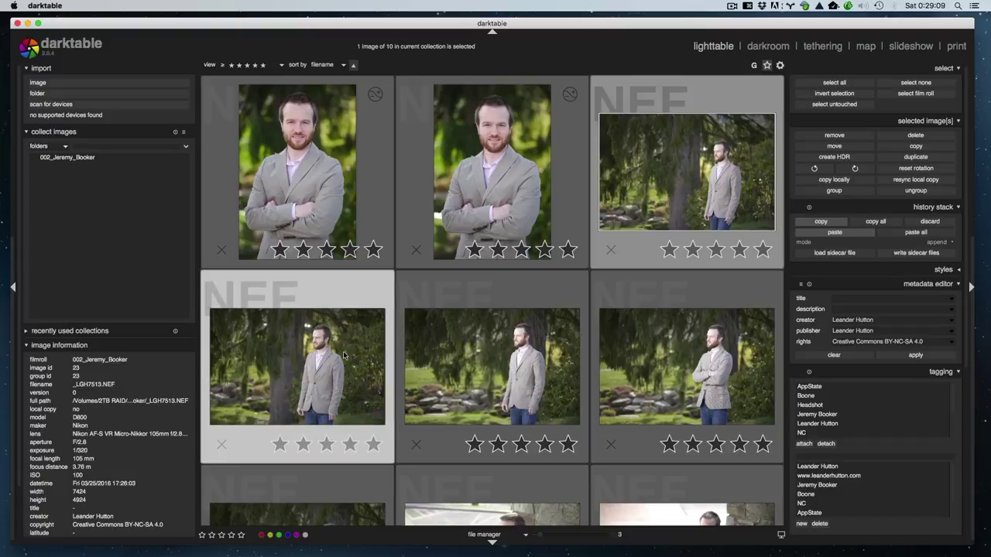
Inspect the next landscape-format photos in the darkroom, cull _LGH7513 from the collection, and look over the remaining shots in the lighttable.
scroll(344, 355, "down", 2)
scroll(346, 355, "up", 2)
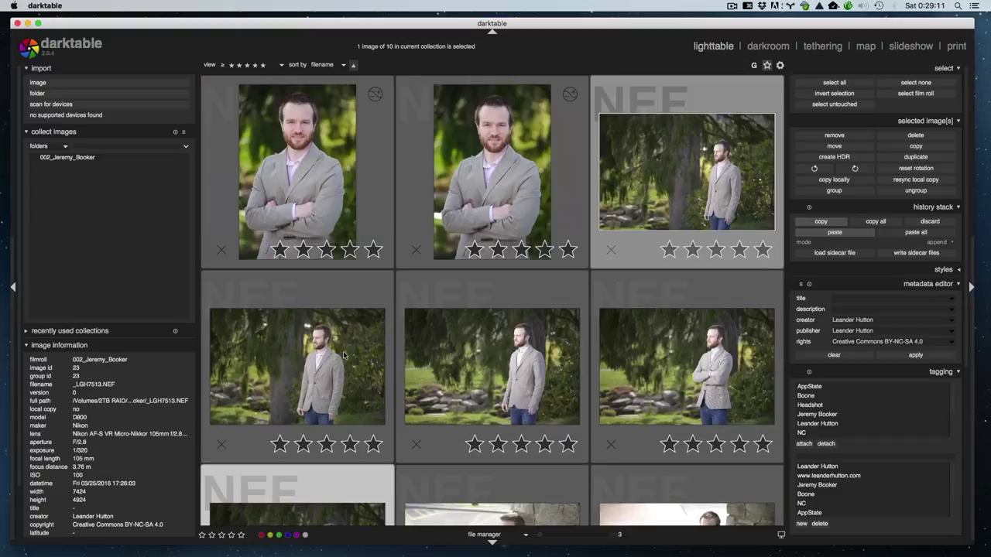
key("d")
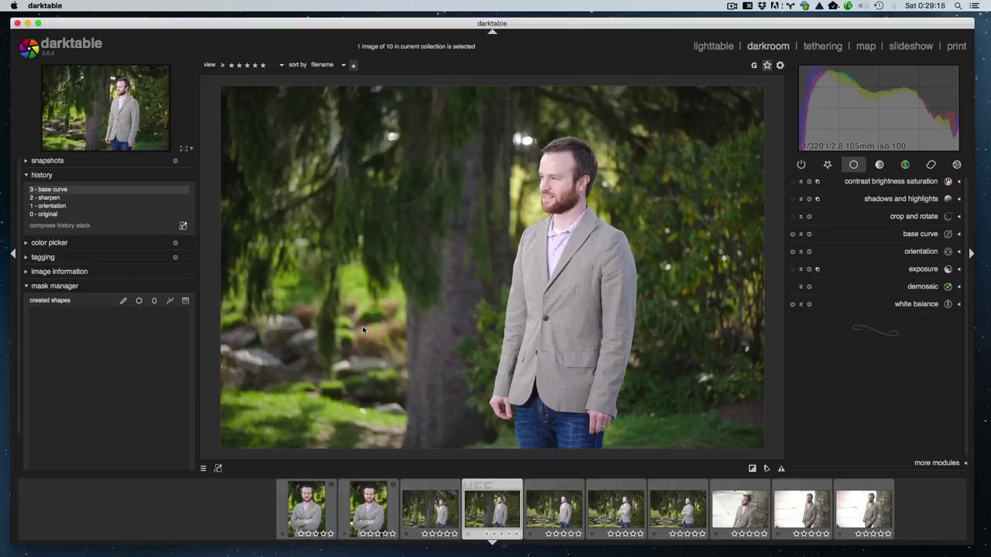
key("l")
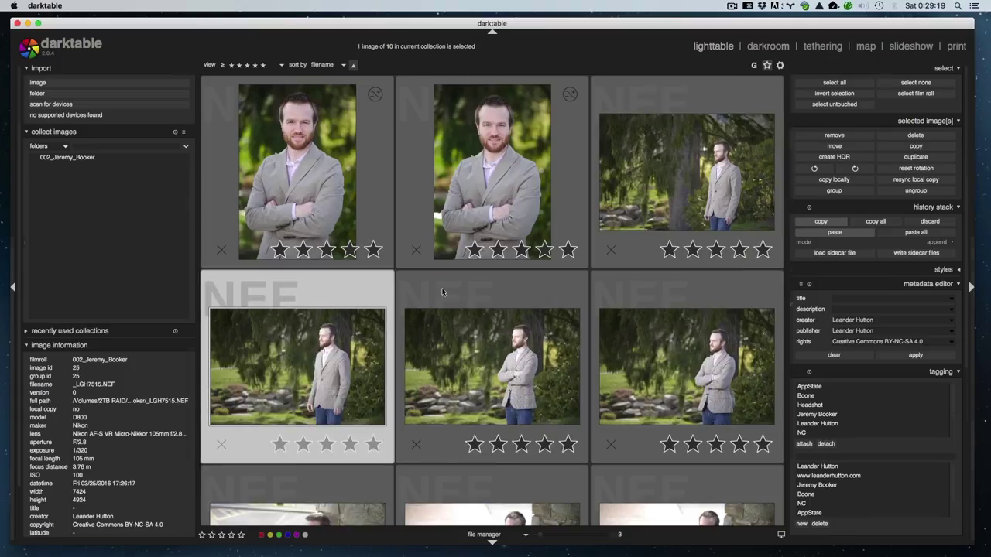
key("d")
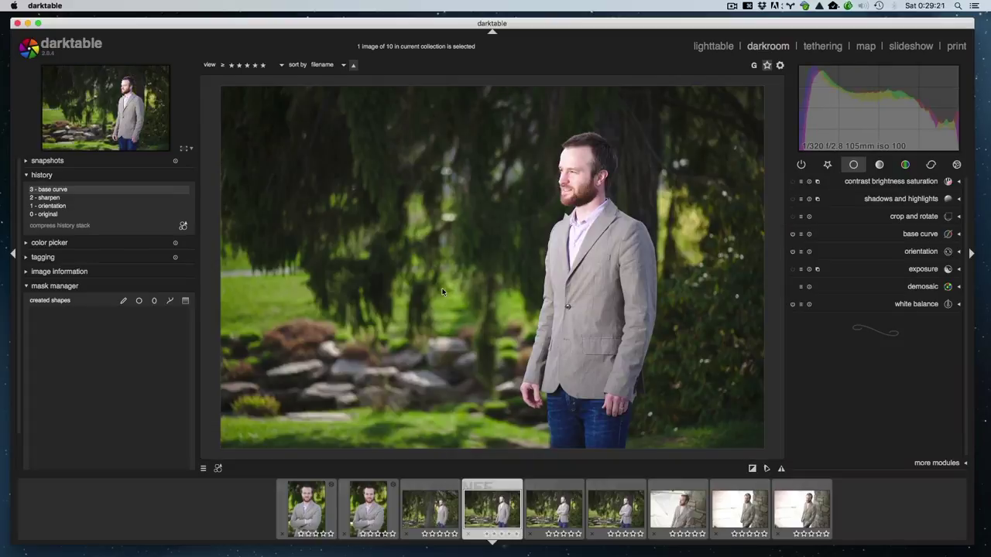
key("l")
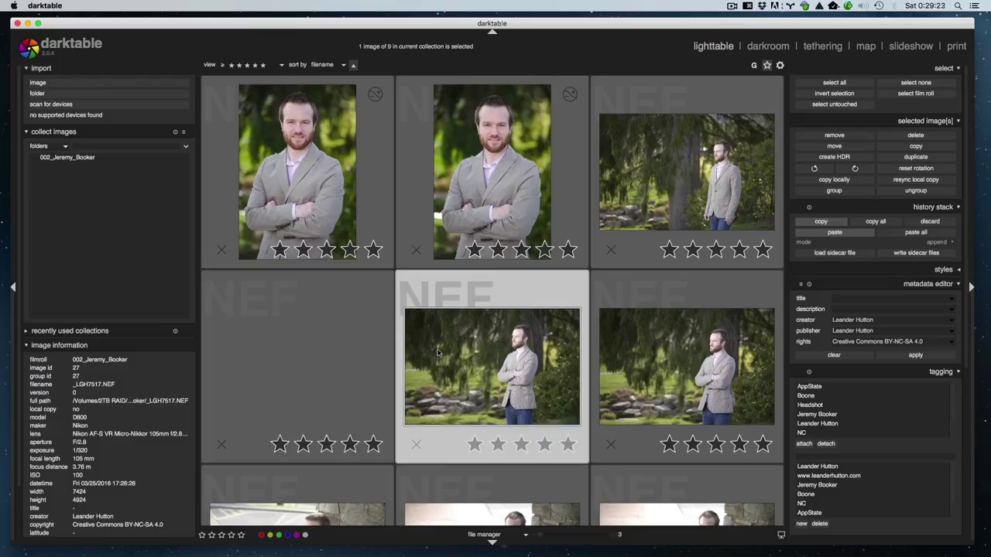
scroll(631, 315, "down", 1)
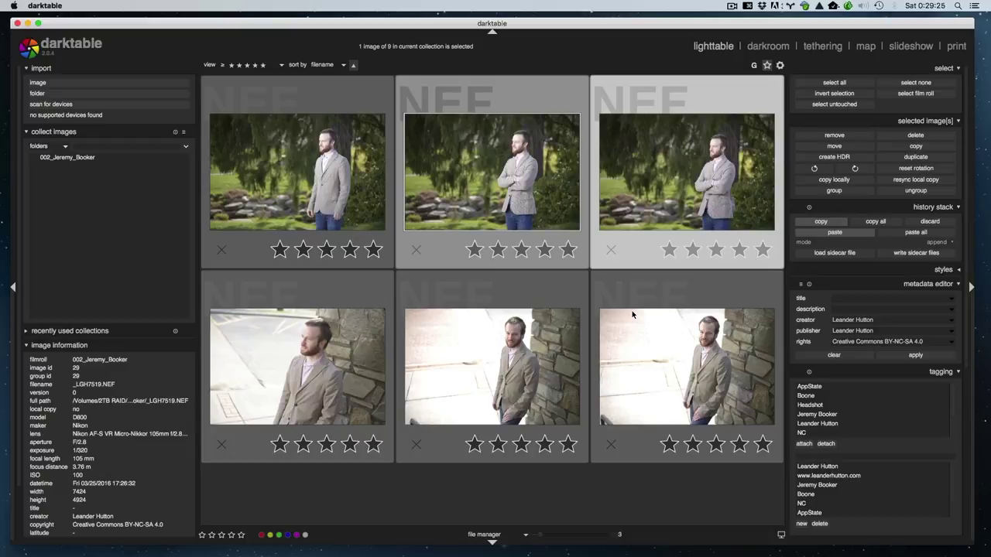
scroll(632, 314, "up", 1)
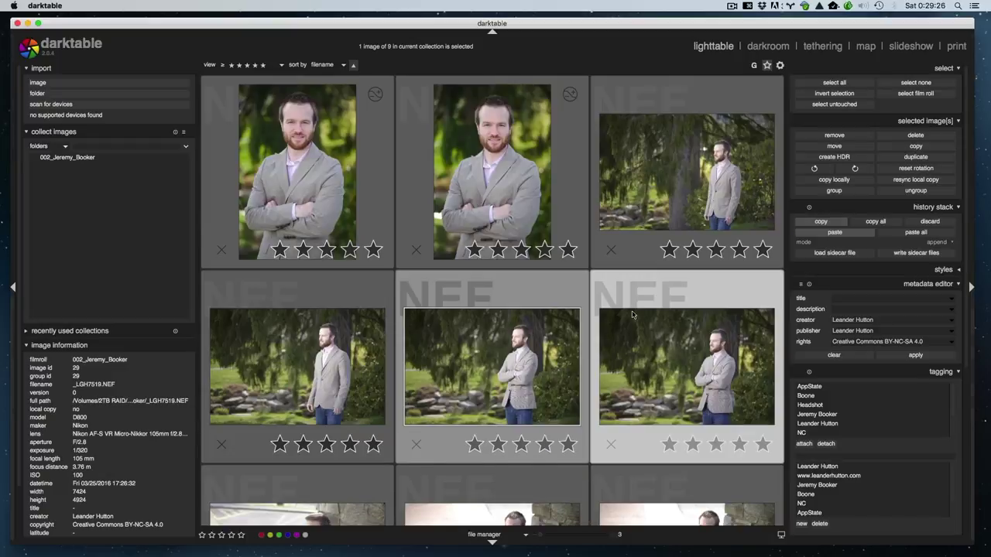
Crop the first landscape-format photo at the original aspect to about 6729x4499, shift the crop rightward around the man, and apply it.
double_click(666, 224)
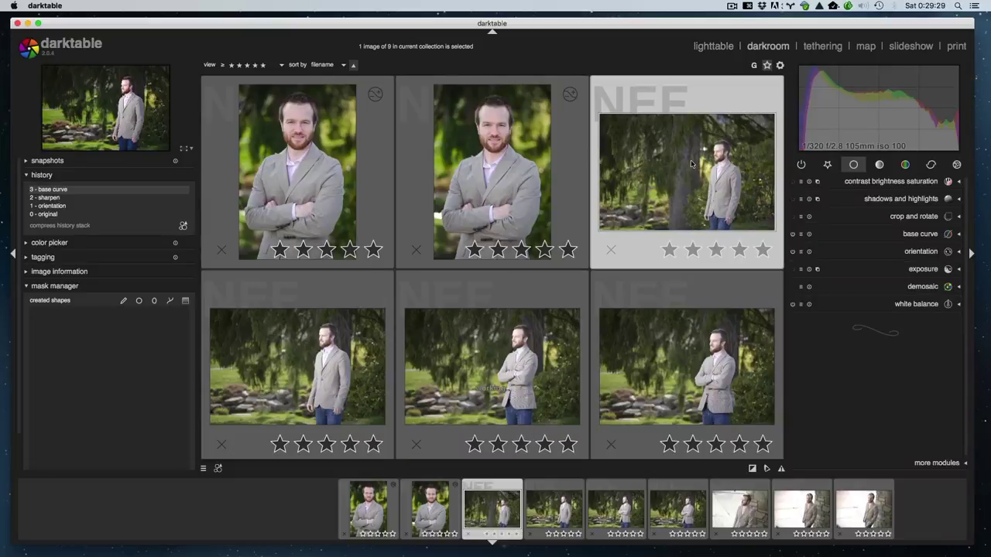
key("c")
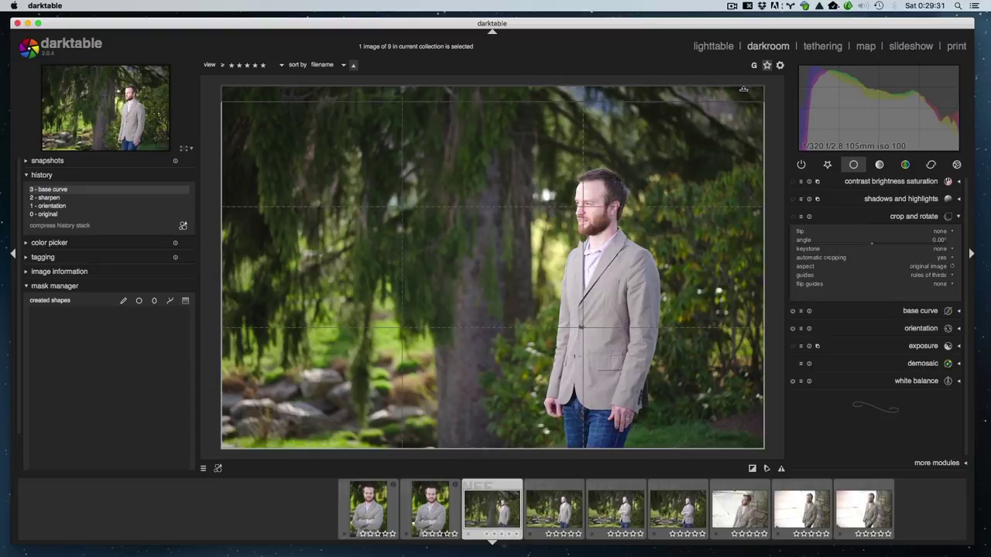
left_click_drag(744, 89, 715, 141)
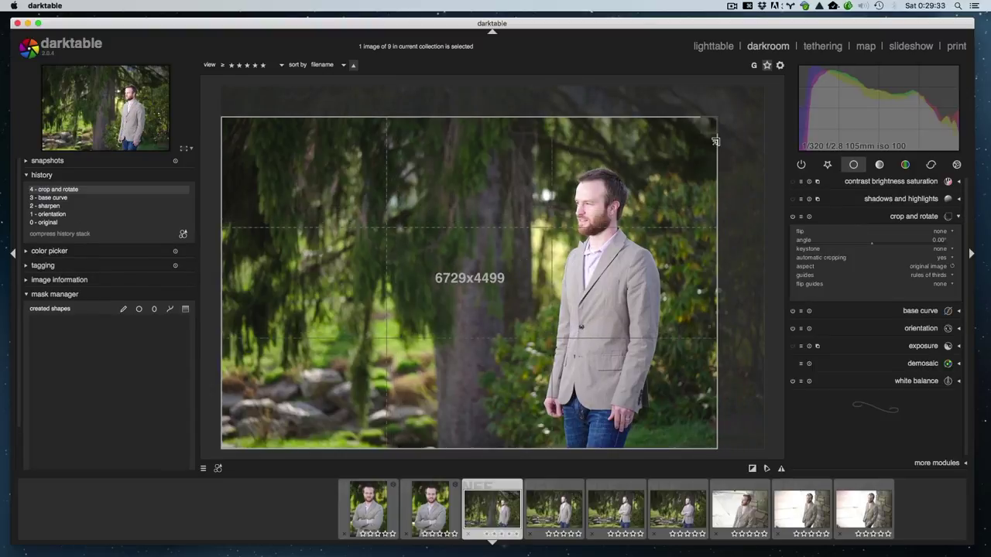
left_click_drag(668, 172, 703, 171)
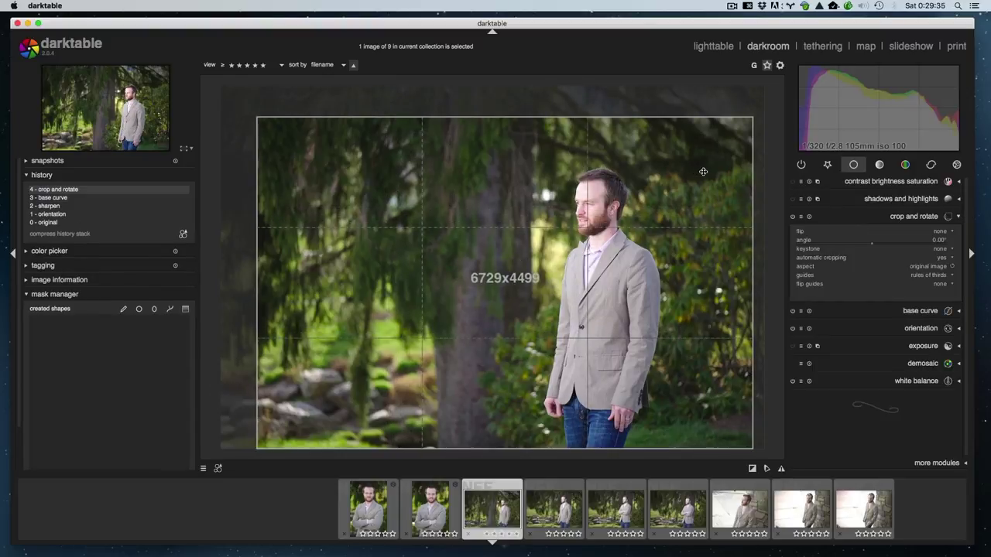
left_click(902, 217)
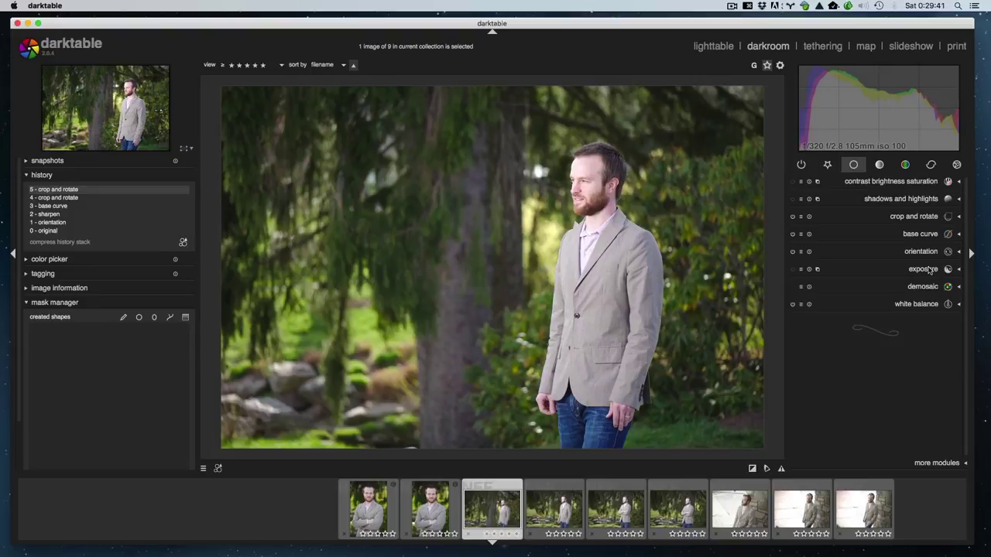
Lower the exposure of the cropped landscape-format photo to -0.11 EV.
left_click(898, 269)
scroll(868, 307, "down", 5)
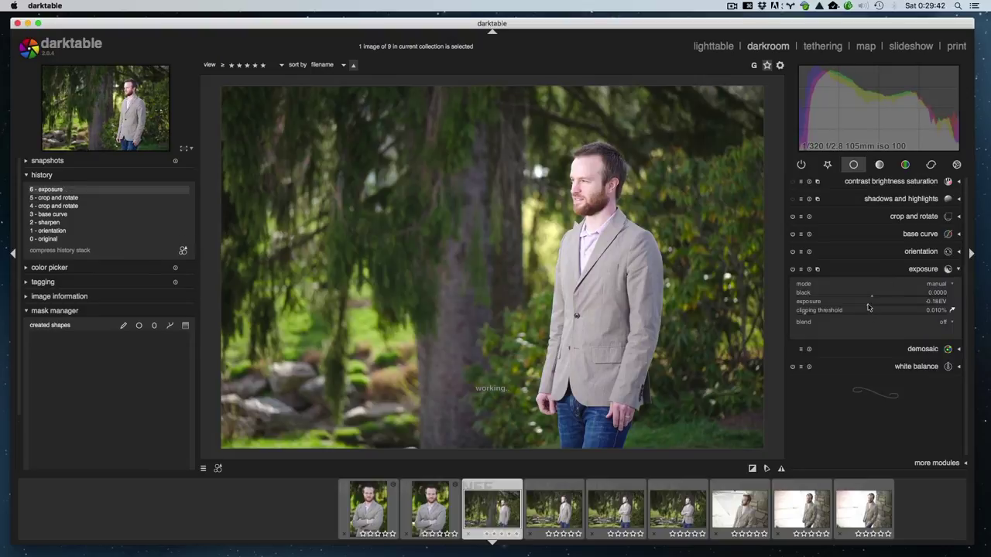
scroll(868, 308, "up", 3)
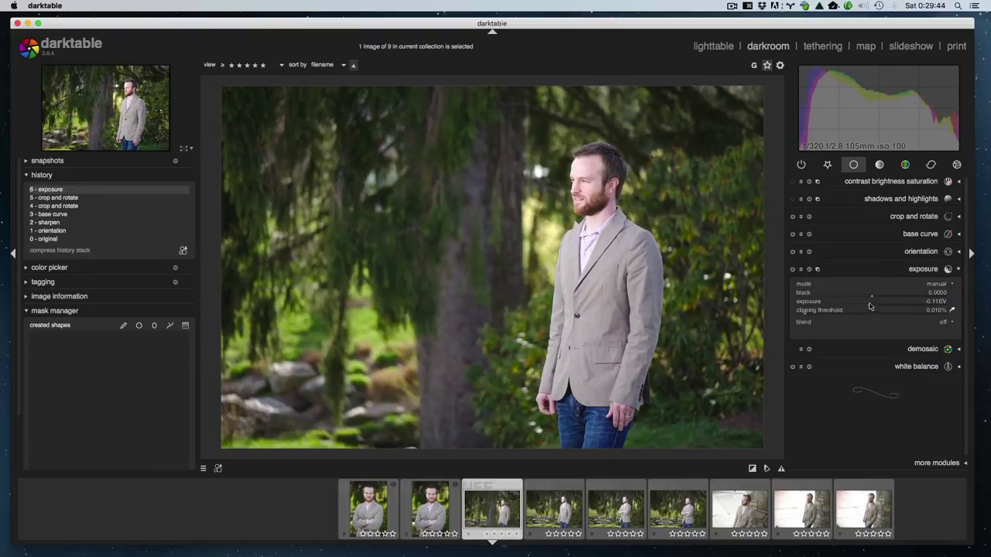
left_click(884, 268)
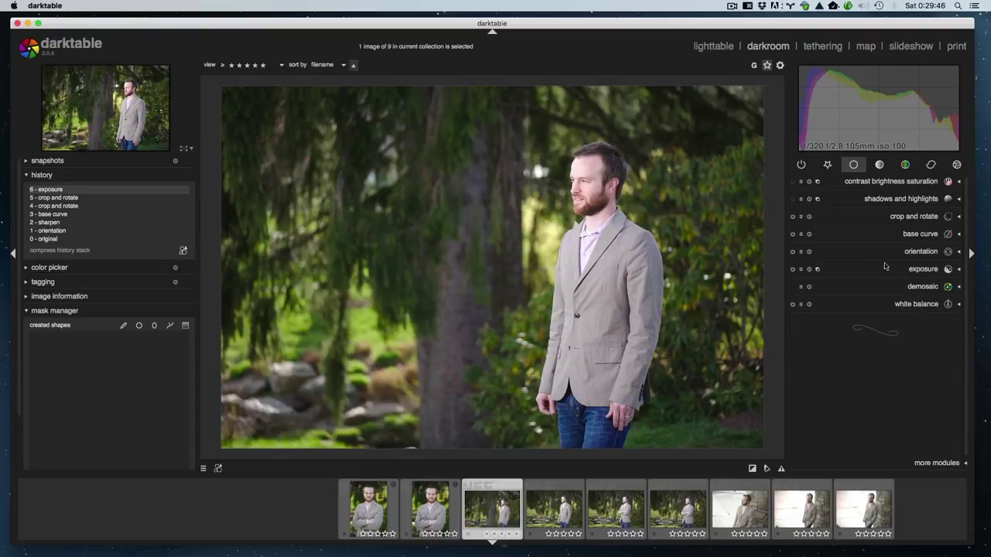
Raise the contrast of the cropped landscape-format photo to 0.01.
left_click(898, 201)
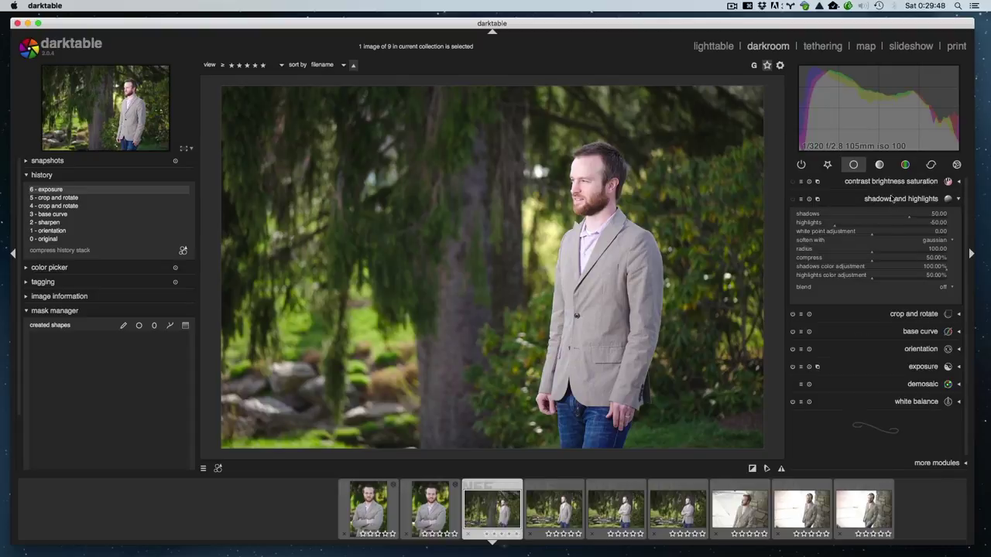
left_click(891, 183)
scroll(882, 200, "up", 1)
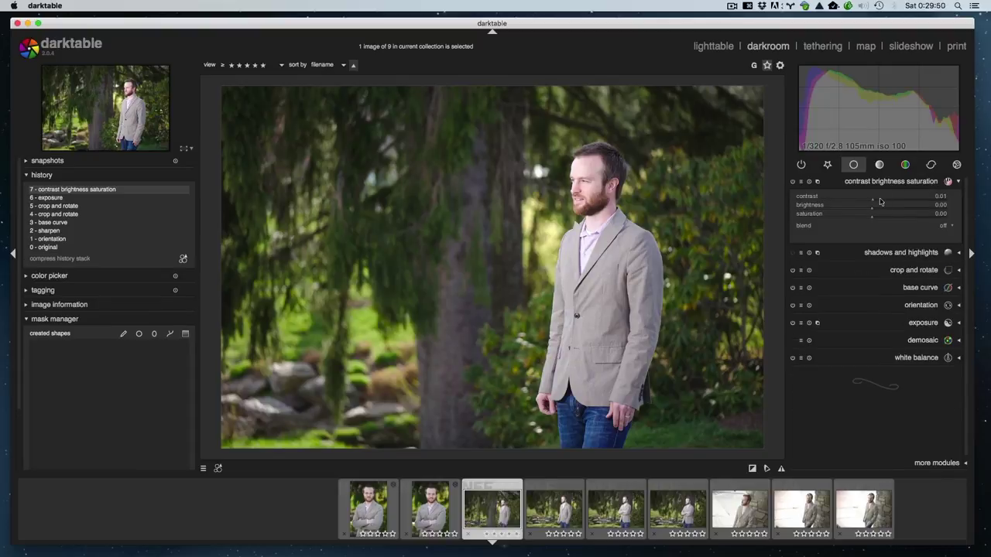
left_click(886, 184)
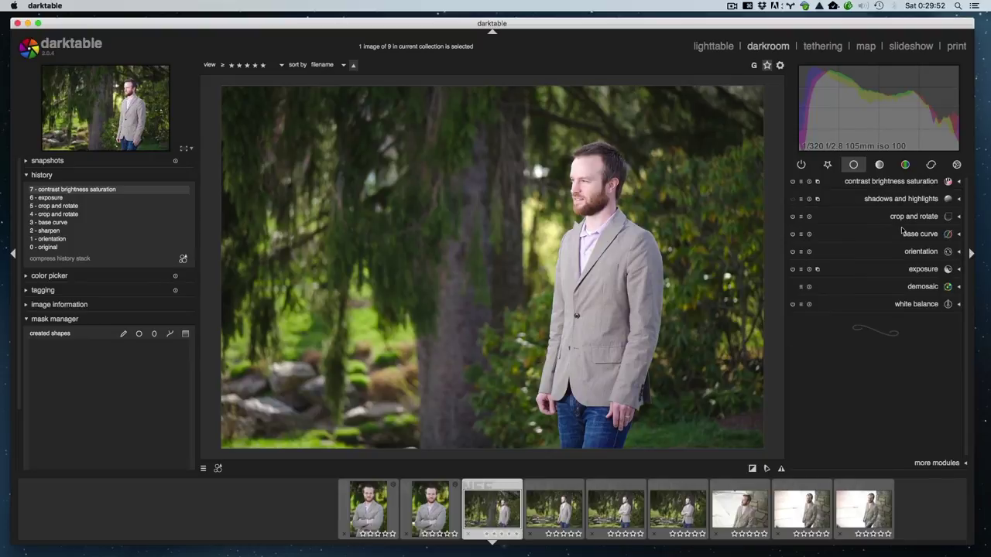
Set the photo's white balance temperature to 5037K.
left_click(913, 307)
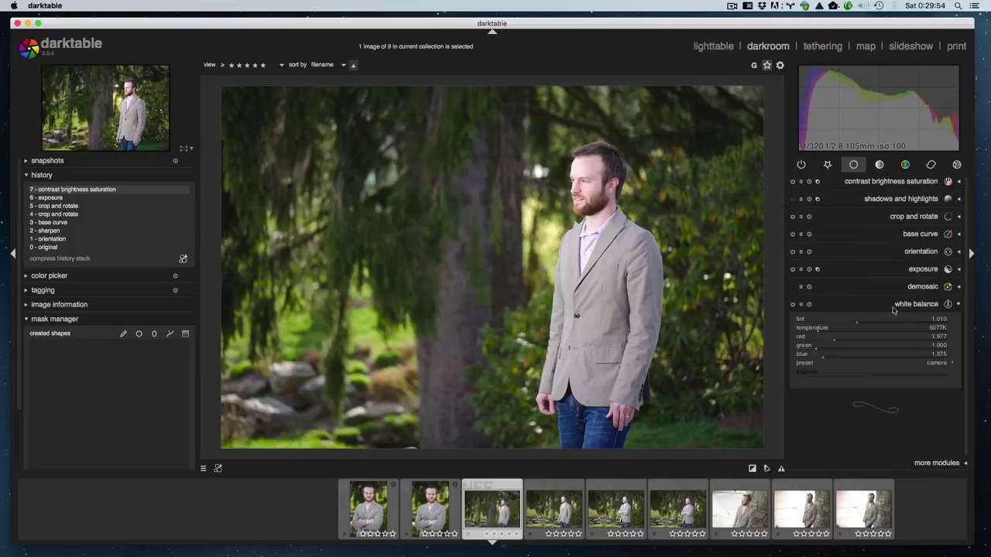
scroll(815, 332, "down", 1)
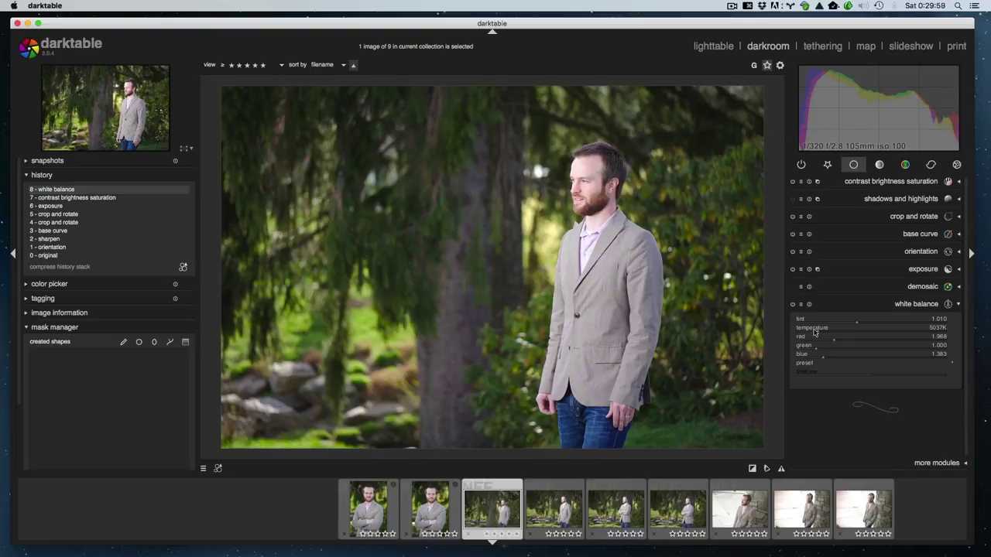
left_click(857, 306)
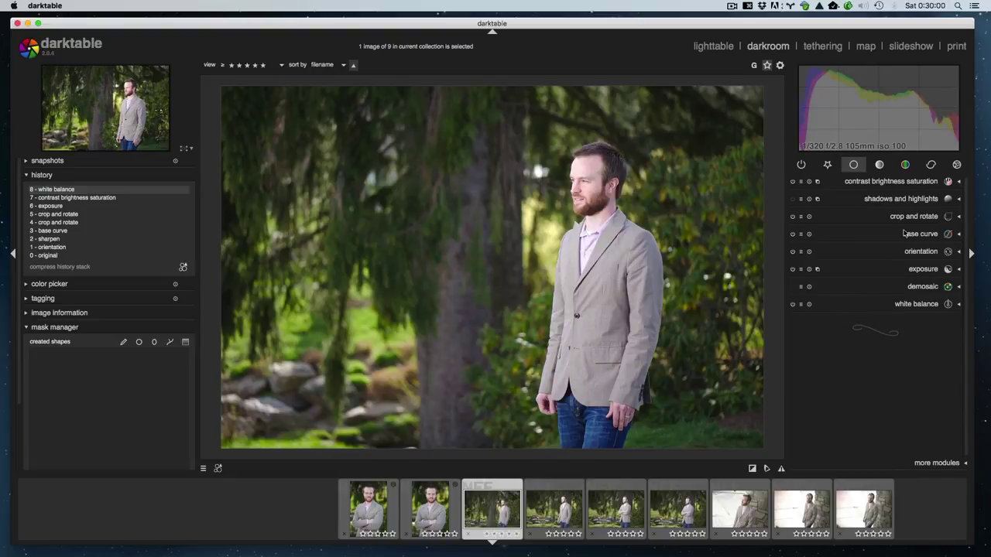
Slightly lower the saturation of the reds with color zones and check the effect on the man's face.
left_click(827, 164)
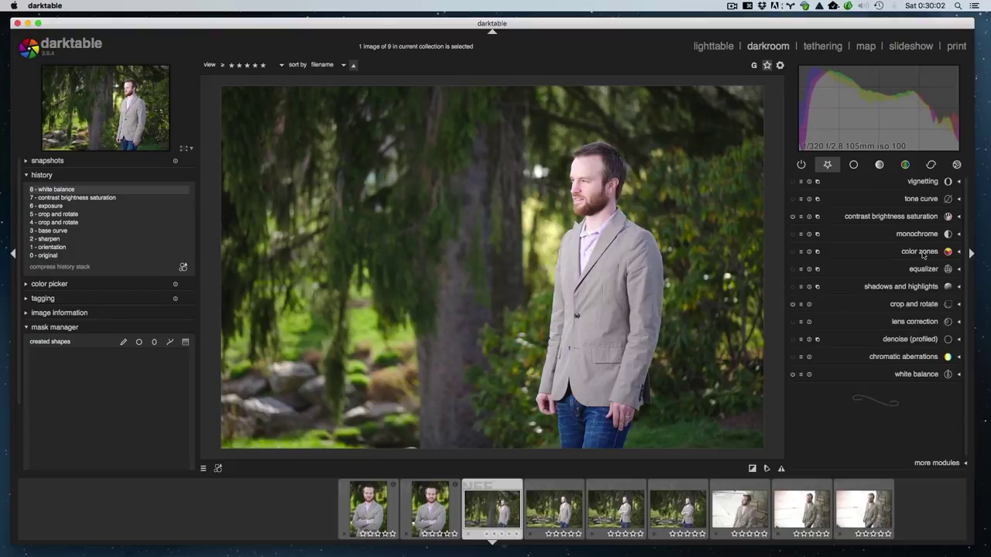
left_click(921, 252)
left_click_drag(949, 258, 950, 262)
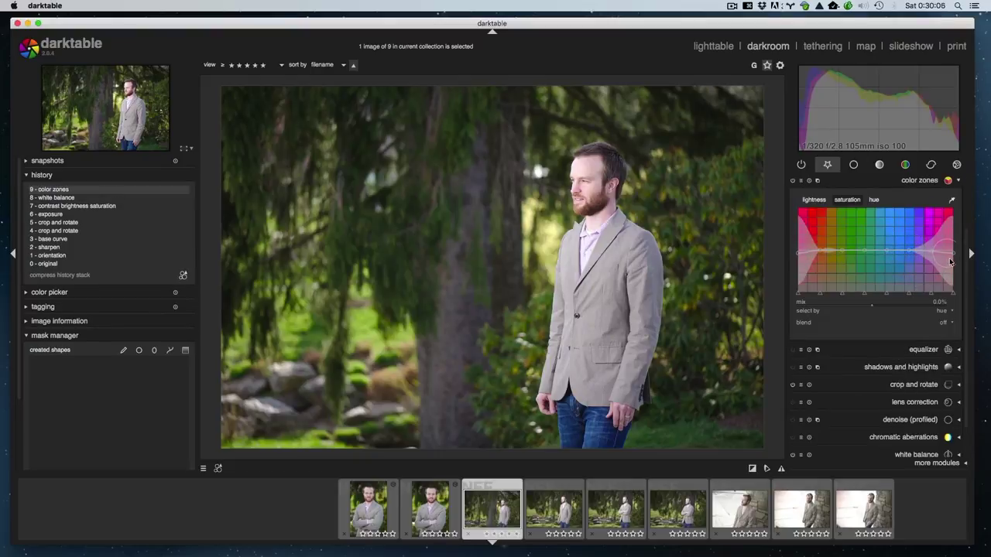
left_click(872, 185)
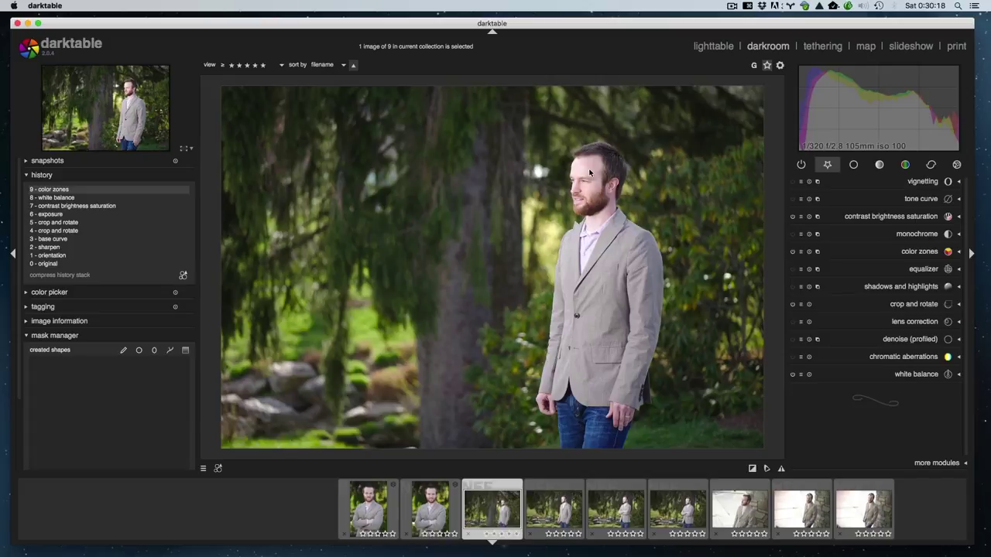
scroll(581, 172, "up", 5)
scroll(581, 168, "down", 5)
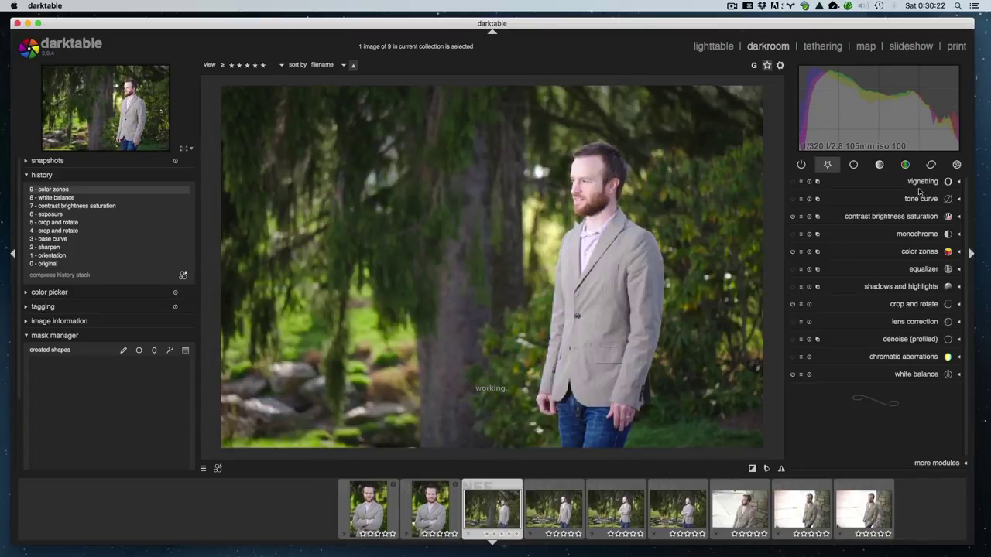
Set the sharpen amount to 0.567 and check the sharpening on the man's face up close.
left_click(930, 164)
left_click(919, 183)
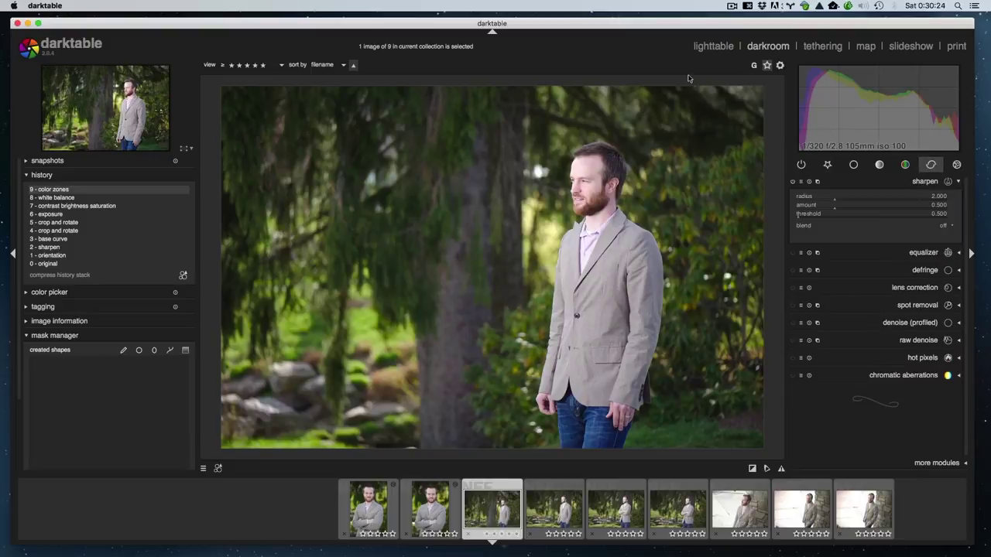
left_click(838, 206)
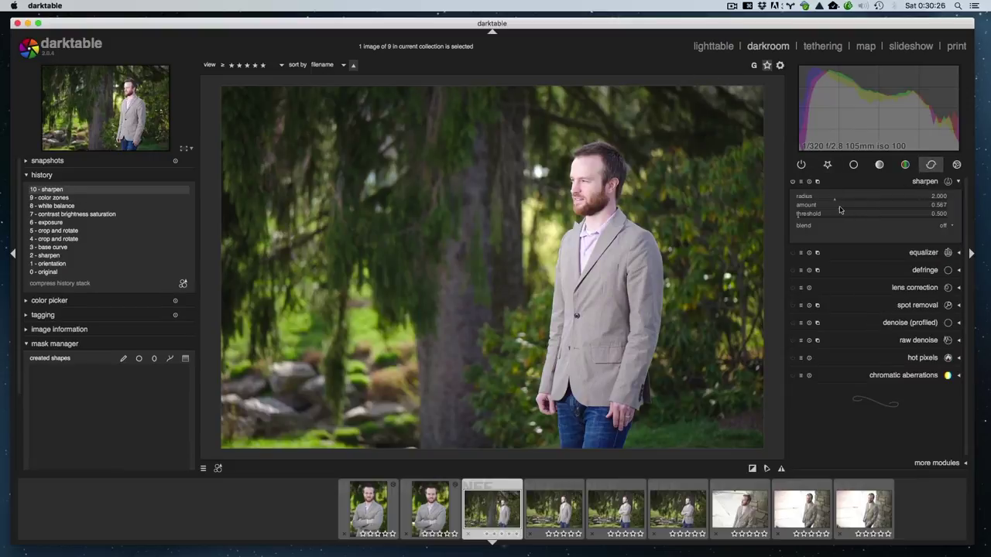
scroll(626, 183, "up", 3)
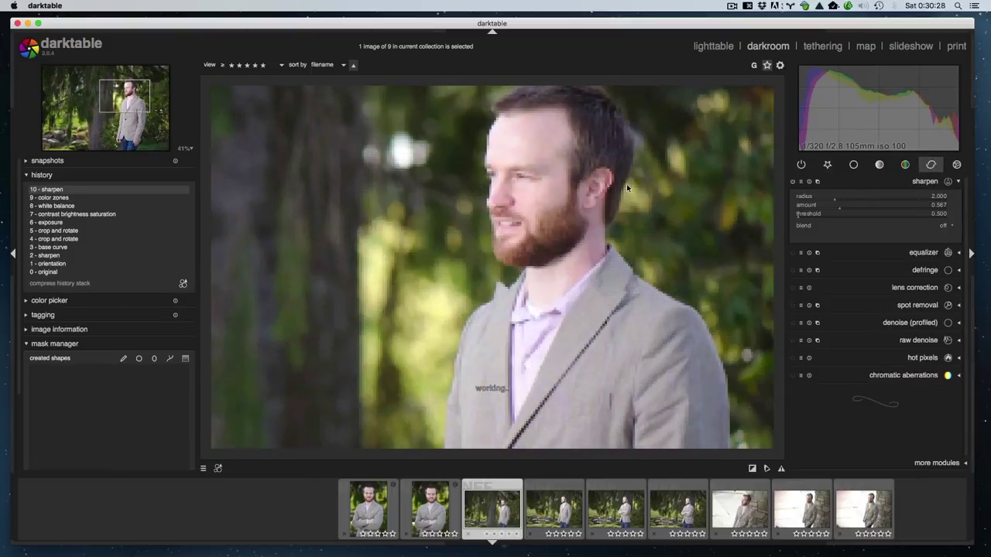
left_click(925, 181)
scroll(557, 152, "up", 4)
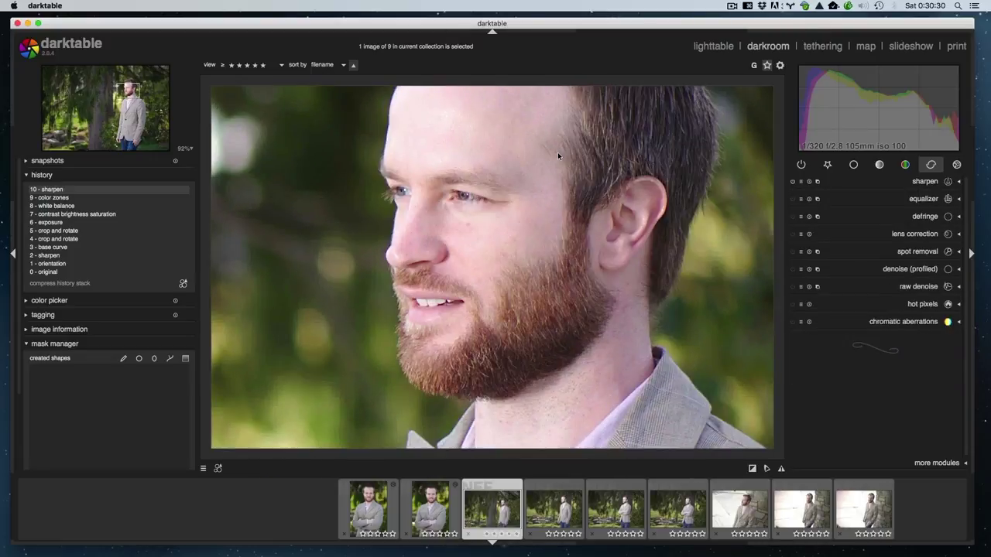
scroll(558, 154, "down", 4)
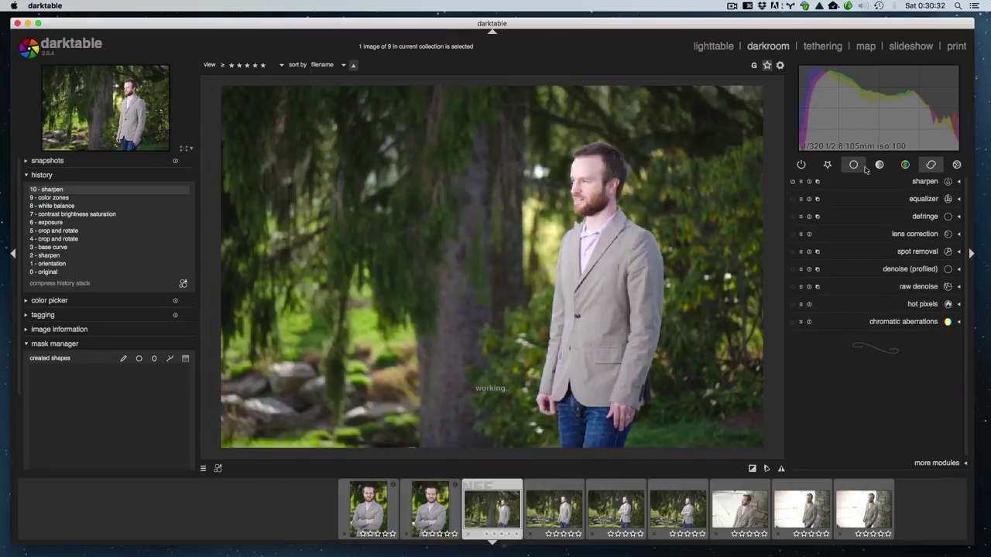
Apply shadows and highlights to the photo with shadows at 1.04 and highlights at -13.49.
left_click(854, 165)
left_click(880, 164)
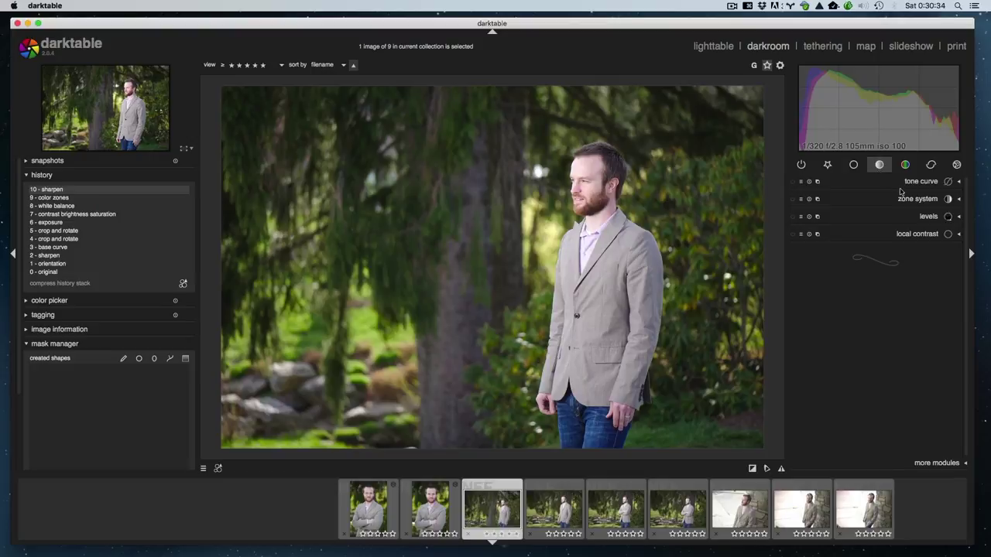
left_click(854, 165)
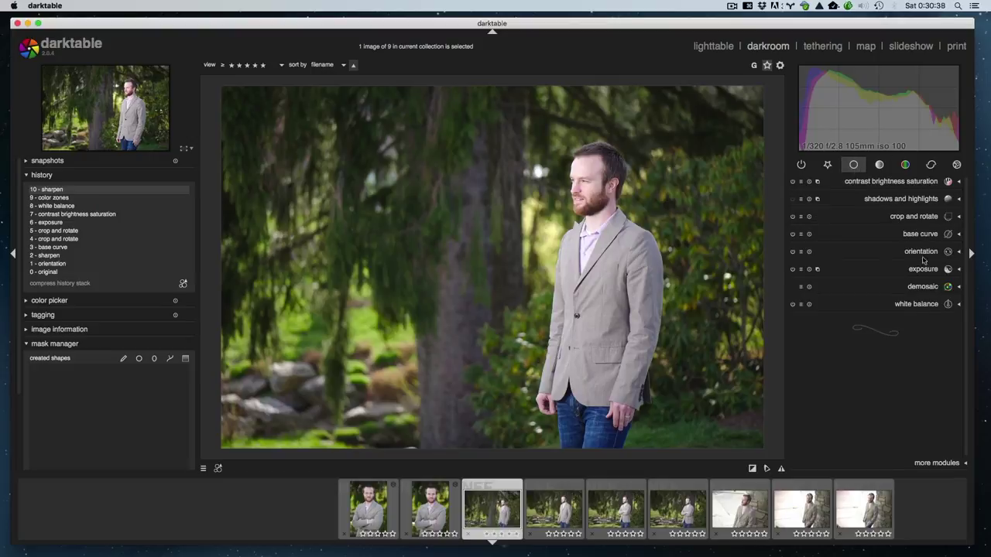
left_click(909, 202)
left_click(893, 217)
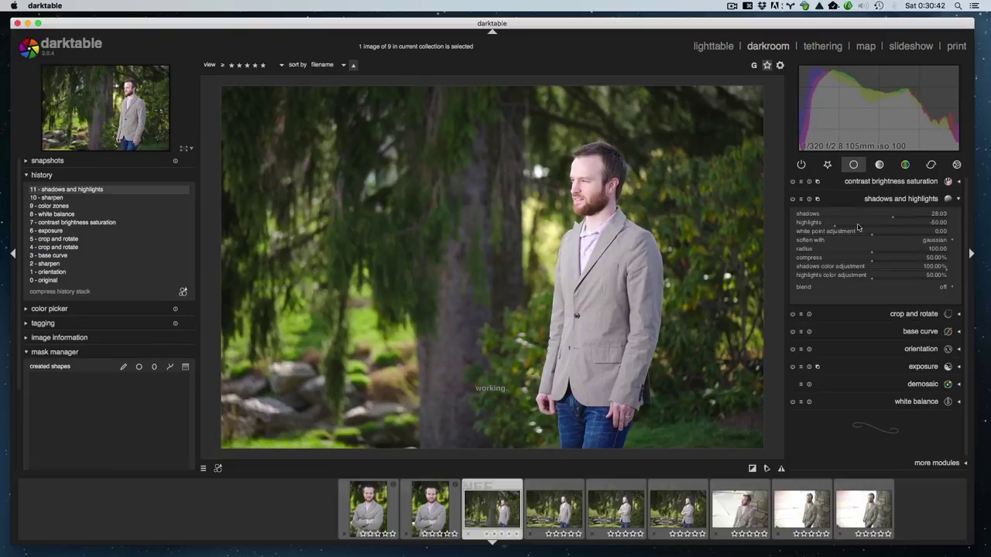
left_click(848, 225)
left_click_drag(903, 217, 882, 219)
left_click(873, 218)
left_click(857, 224)
left_click(851, 224)
left_click(864, 223)
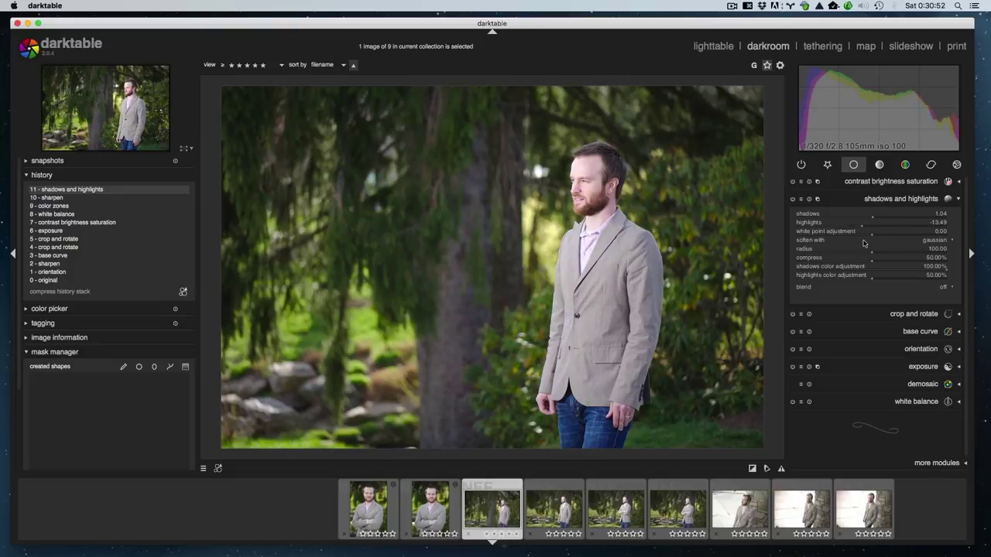
left_click(842, 238)
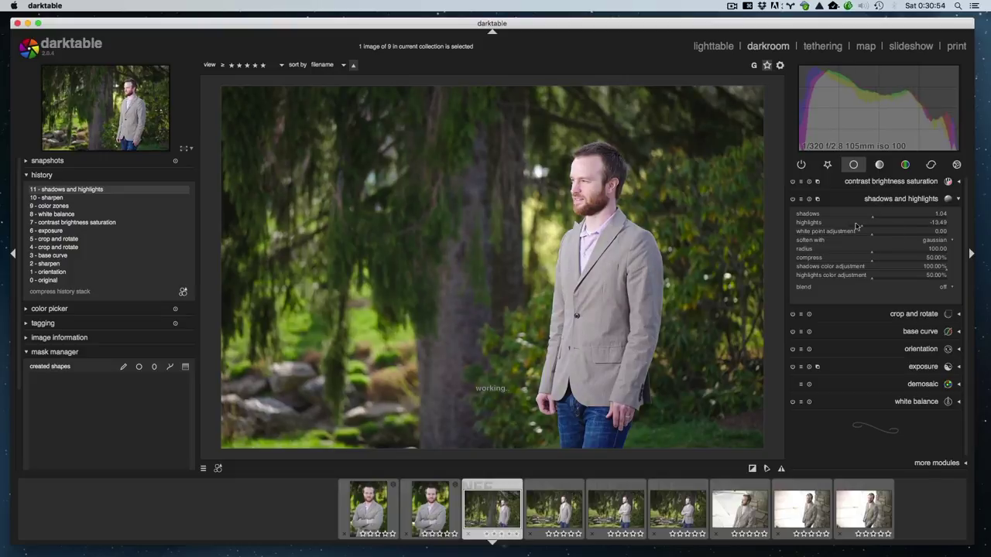
left_click(875, 201)
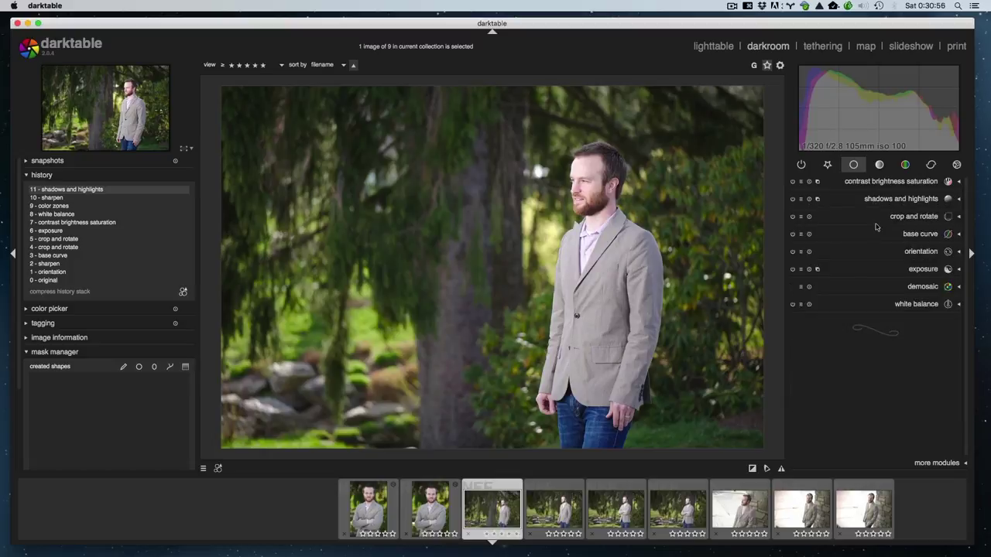
Change the highlights value to -7.27.
left_click(890, 205)
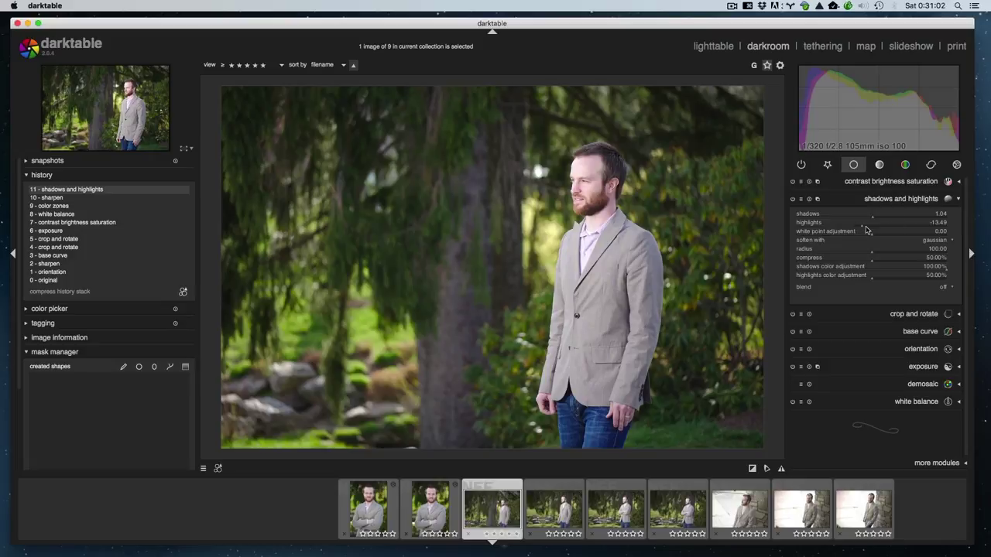
left_click(866, 227)
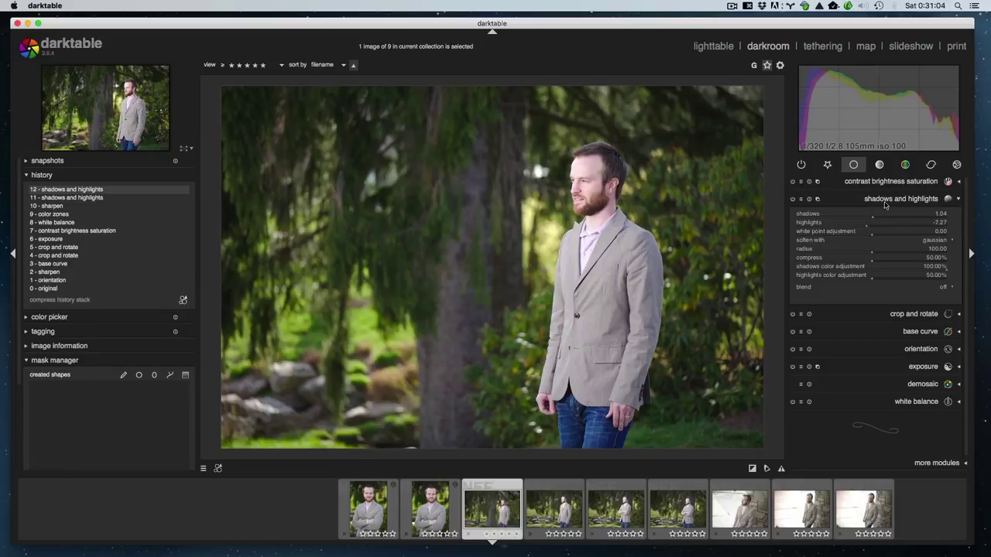
left_click(885, 203)
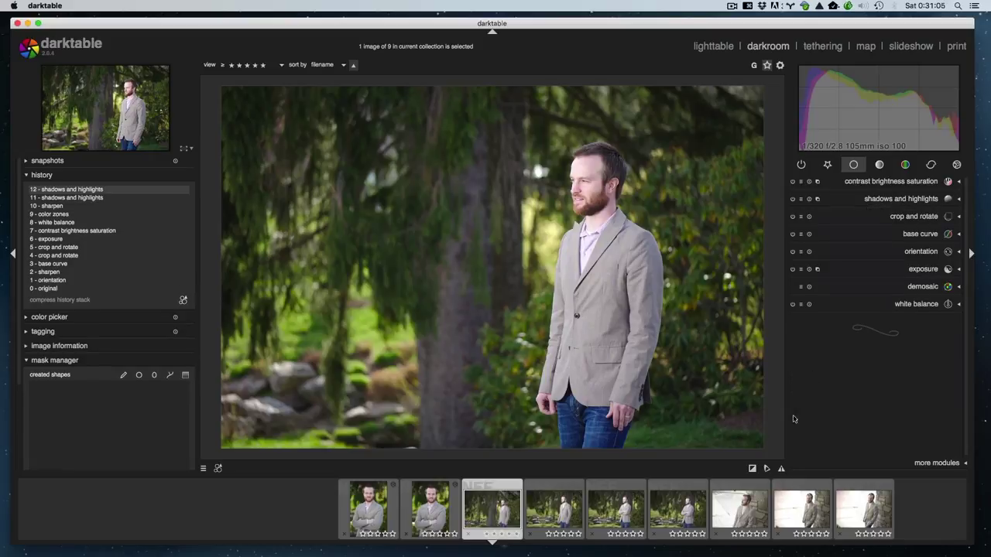
Show the overexposure indicator on the photo and set the highlights value to -16.26.
left_click(753, 469)
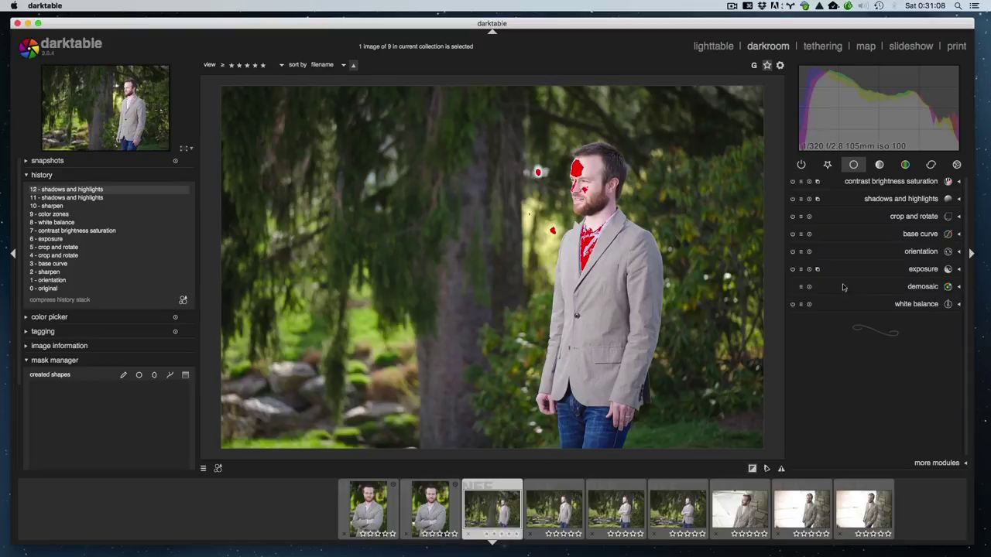
left_click(914, 199)
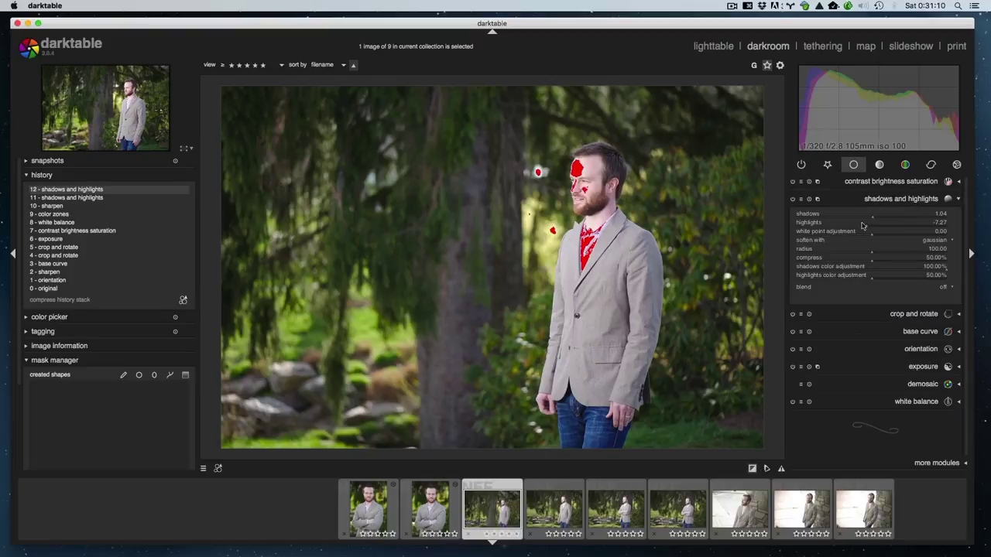
left_click_drag(864, 226, 859, 225)
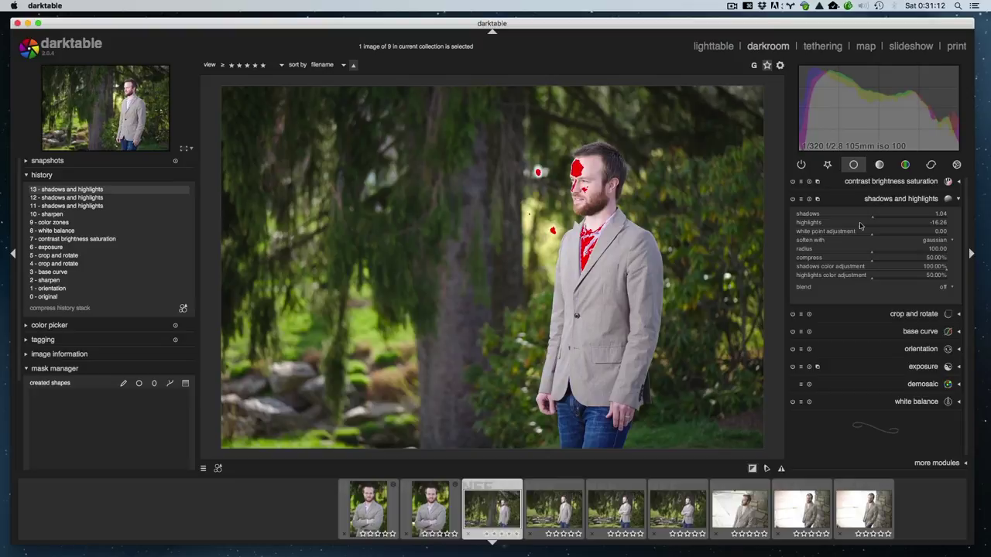
left_click(868, 200)
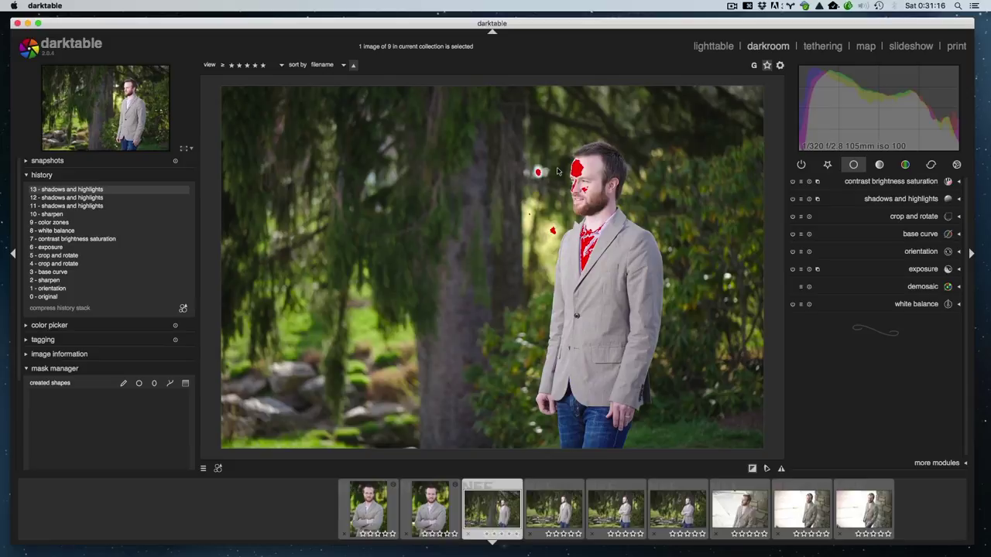
Hide the overexposure indicator and examine the bright skin on the man's forehead up close.
left_click(753, 470)
middle_click(575, 168)
scroll(576, 168, "up", 1)
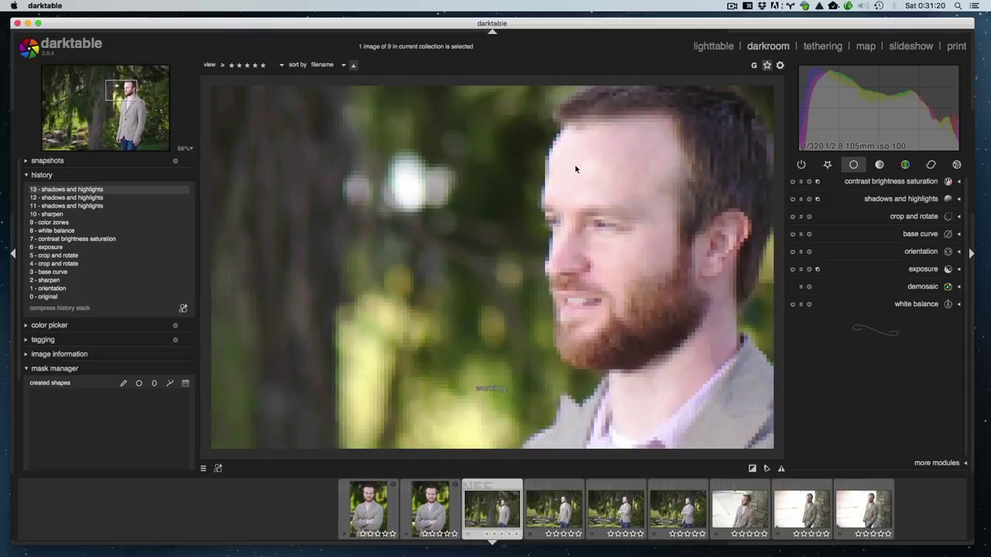
middle_click(576, 169)
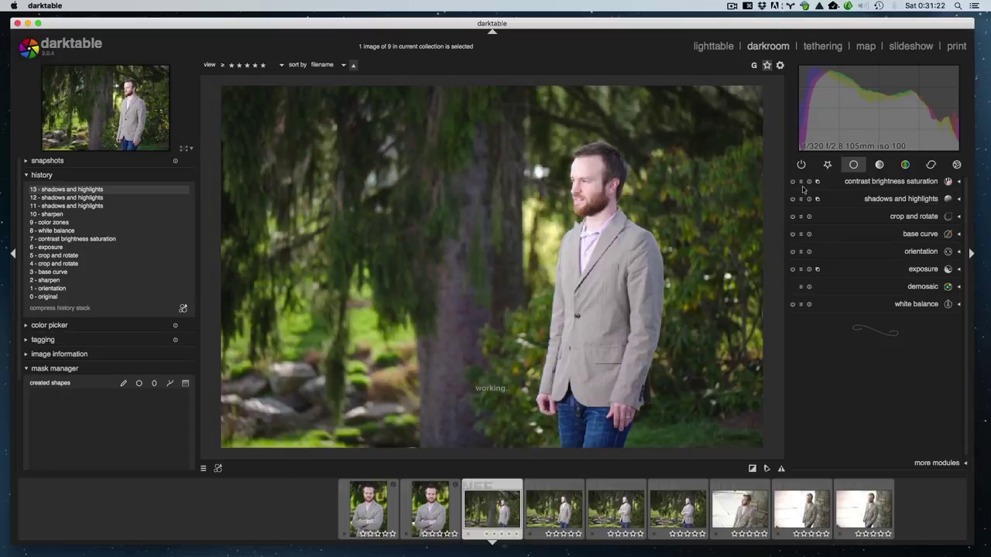
Reset the photo's exposure, then lower it to -0.24 EV.
left_click(917, 269)
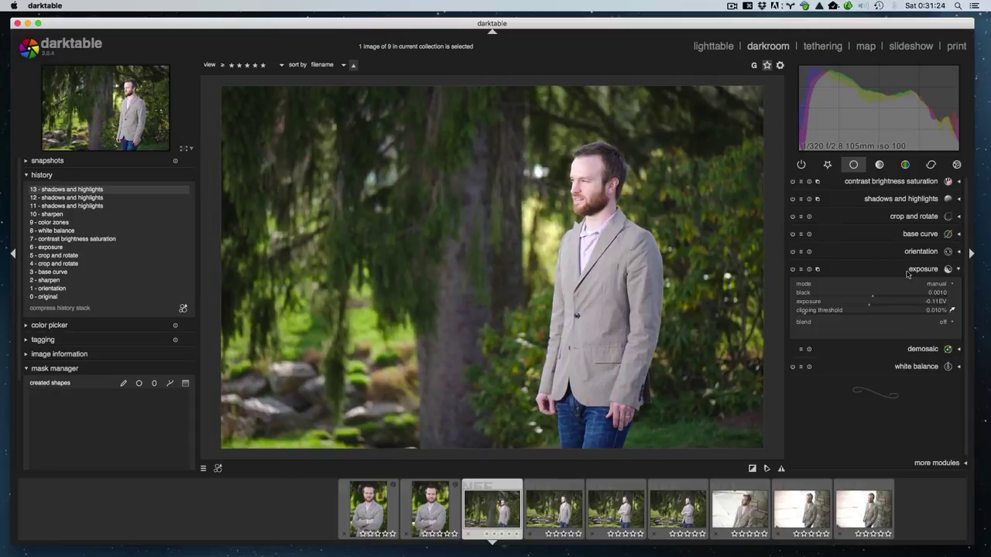
double_click(870, 306)
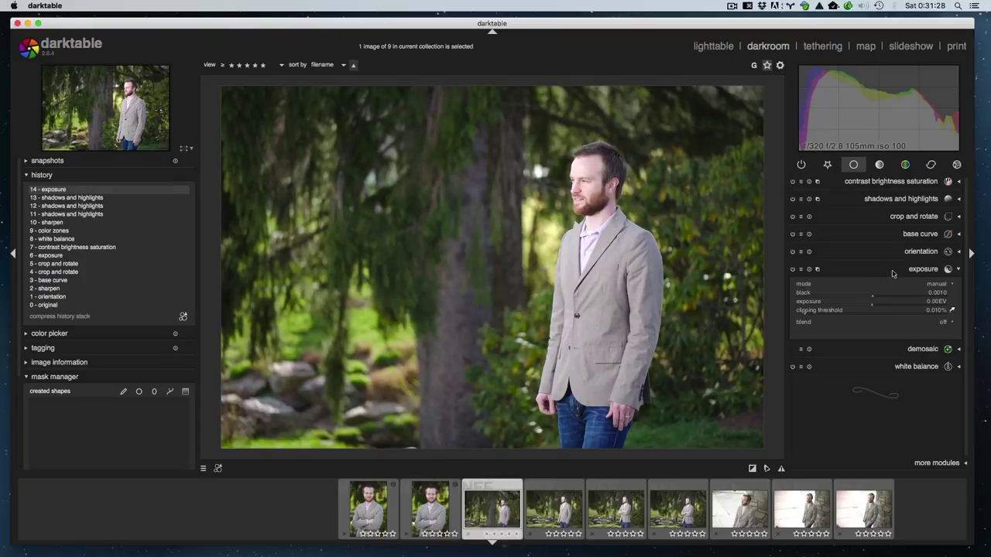
left_click(864, 308)
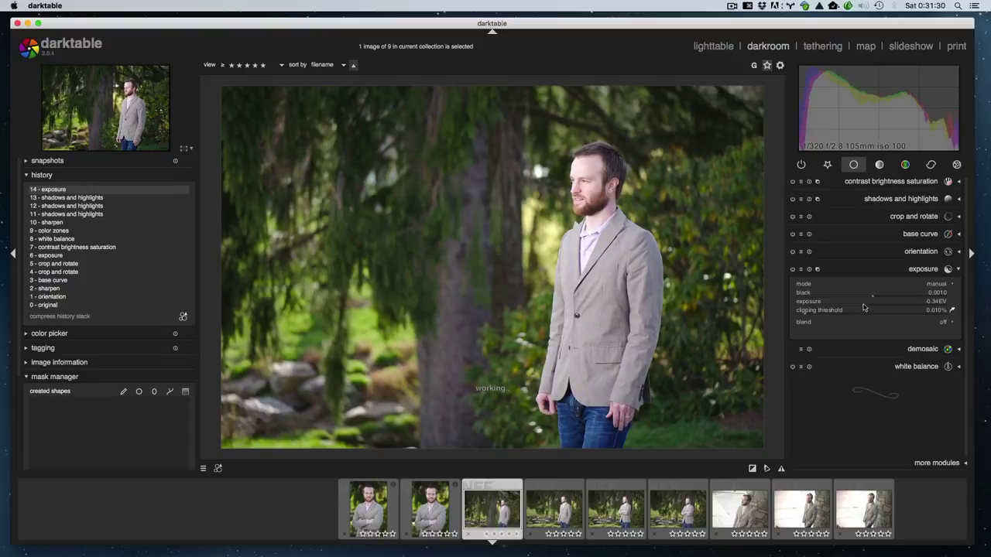
left_click(862, 307)
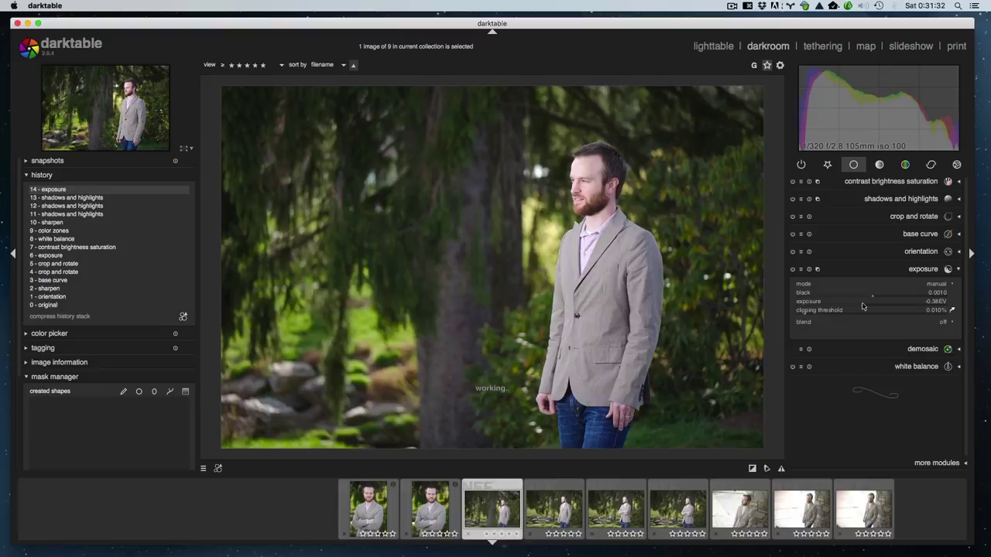
left_click(866, 304)
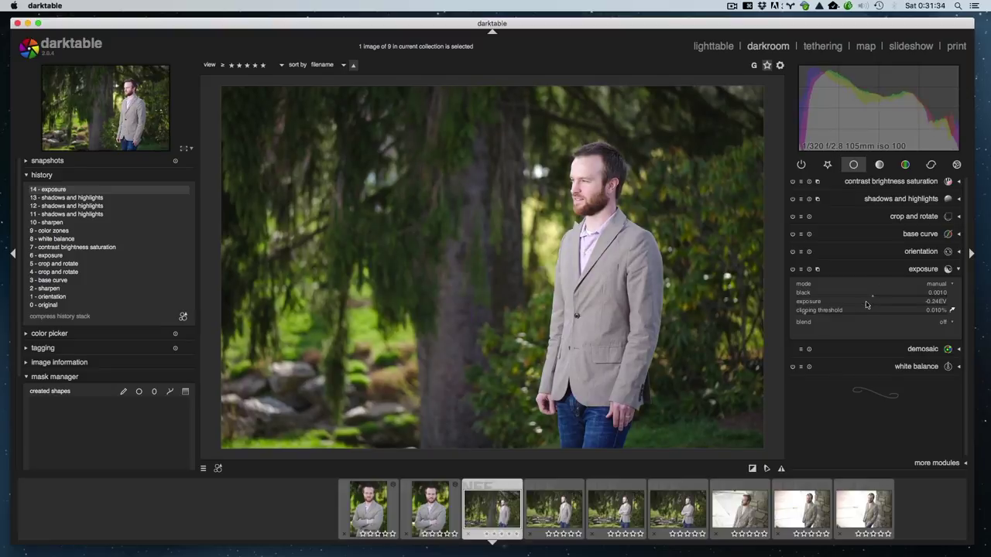
Set the photo's contrast to 0.07.
left_click(887, 271)
left_click(881, 186)
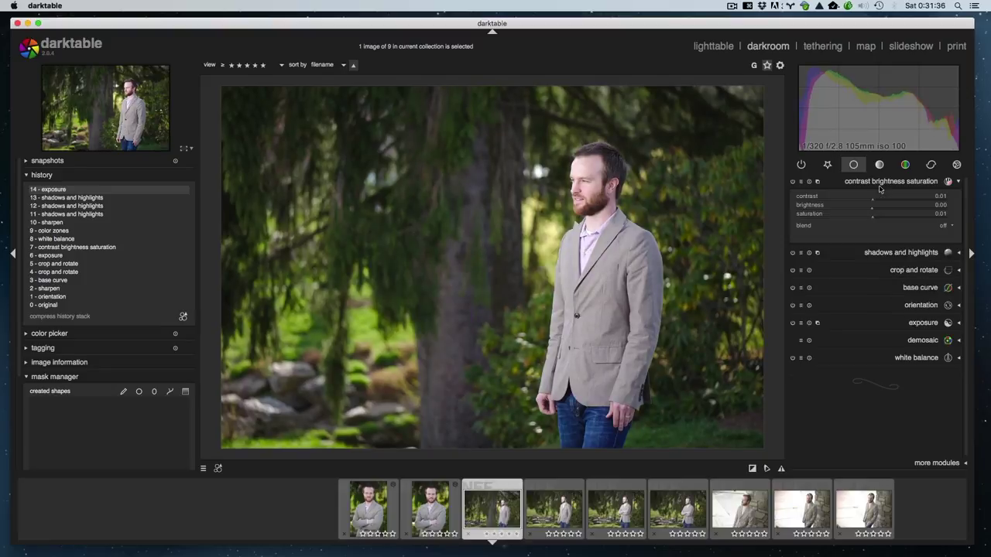
left_click(877, 196)
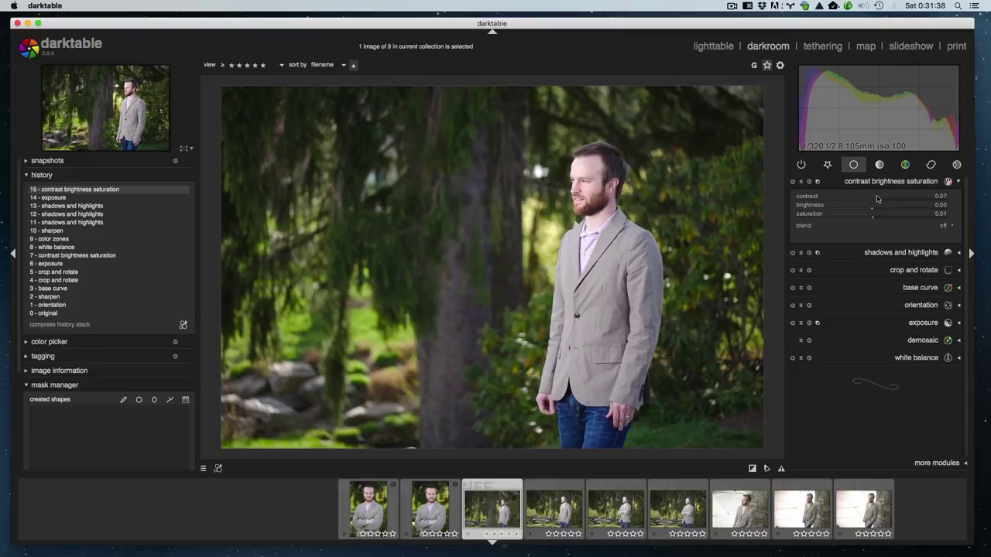
left_click(880, 182)
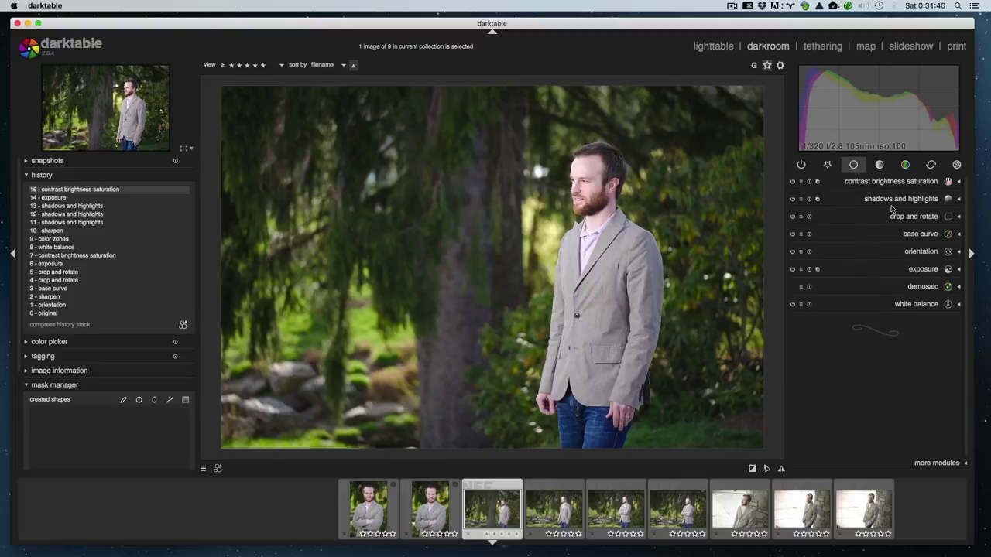
Fine-tune the photo's white balance temperature.
left_click(828, 165)
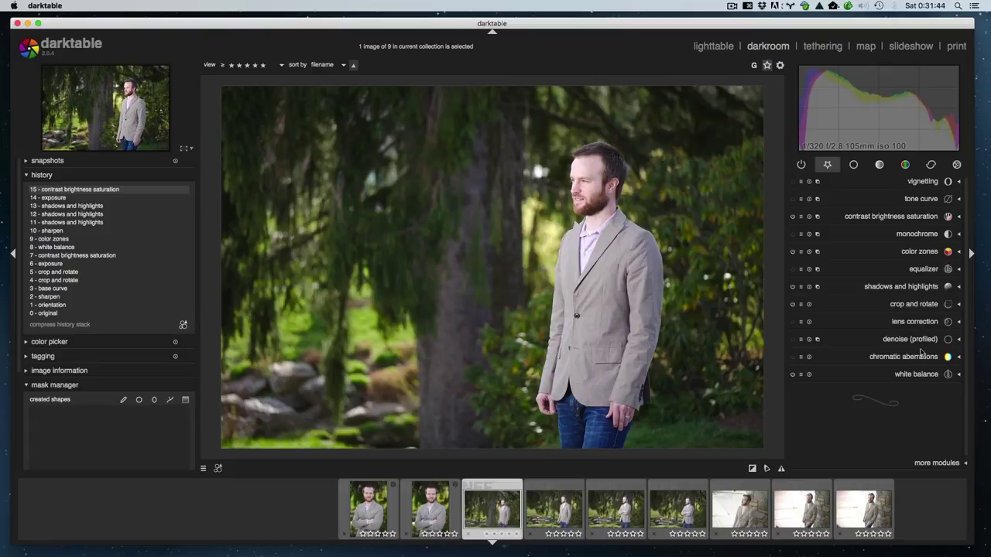
left_click(916, 374)
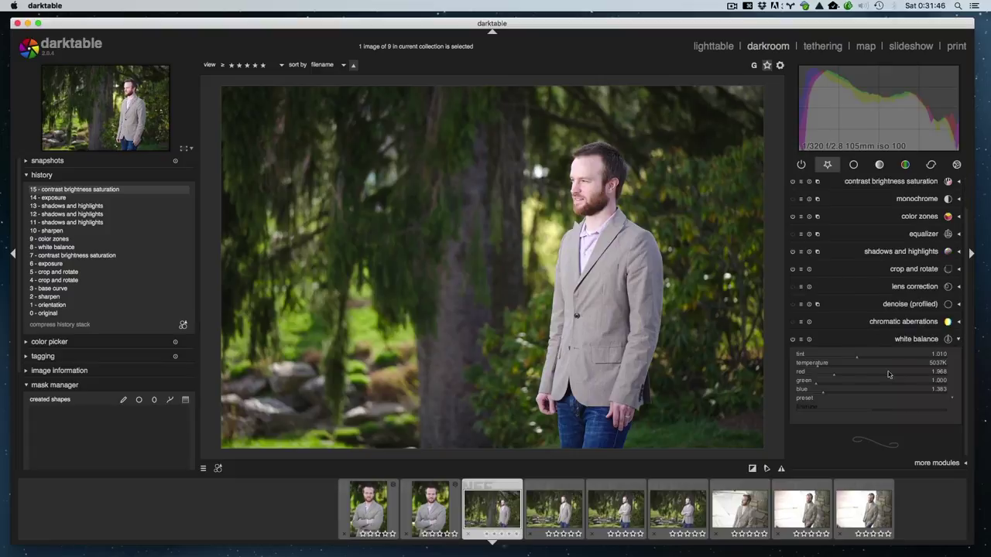
left_click(826, 368)
left_click_drag(825, 368, 821, 370)
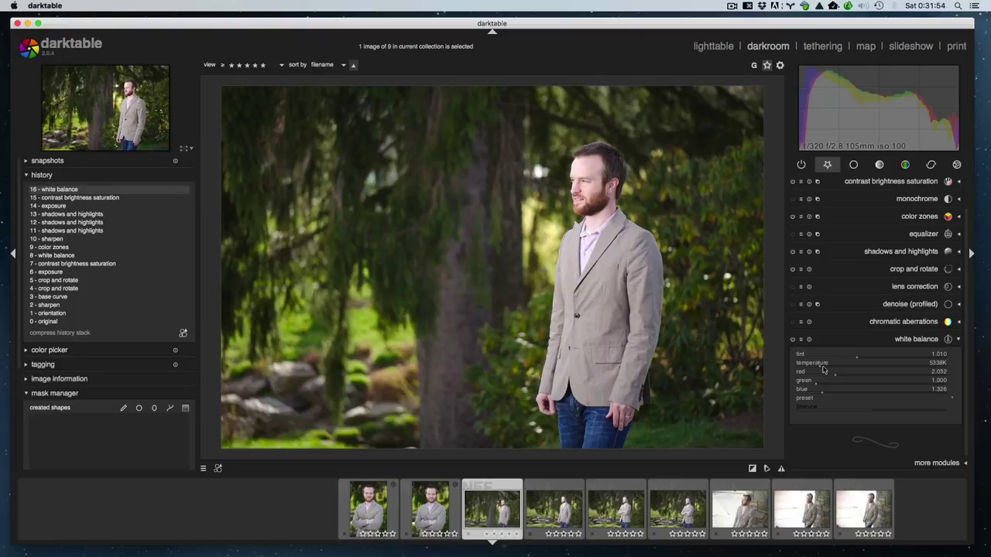
left_click_drag(822, 369, 819, 368)
left_click(850, 339)
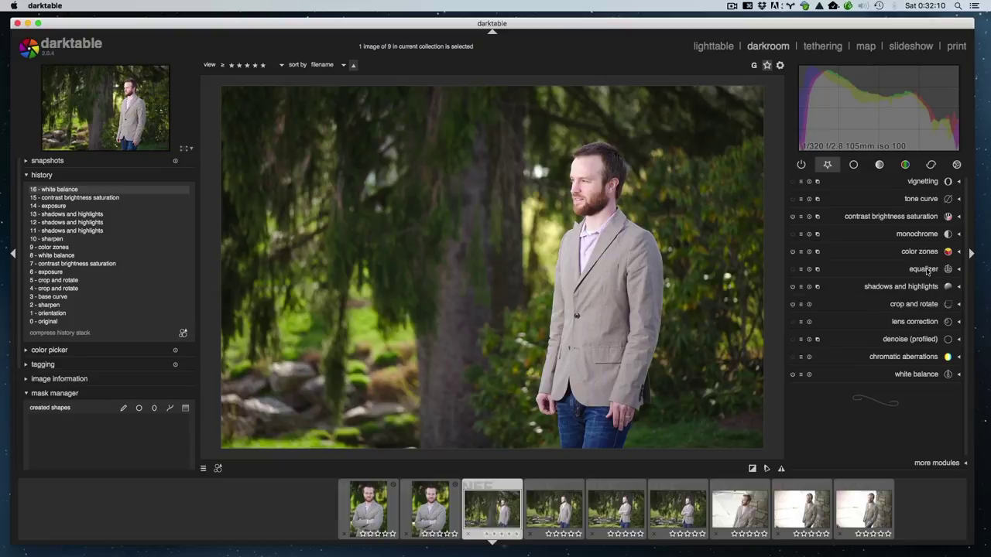
Set the photo's exposure to -0.20 EV.
left_click(853, 165)
left_click(913, 269)
left_click_drag(875, 309, 865, 306)
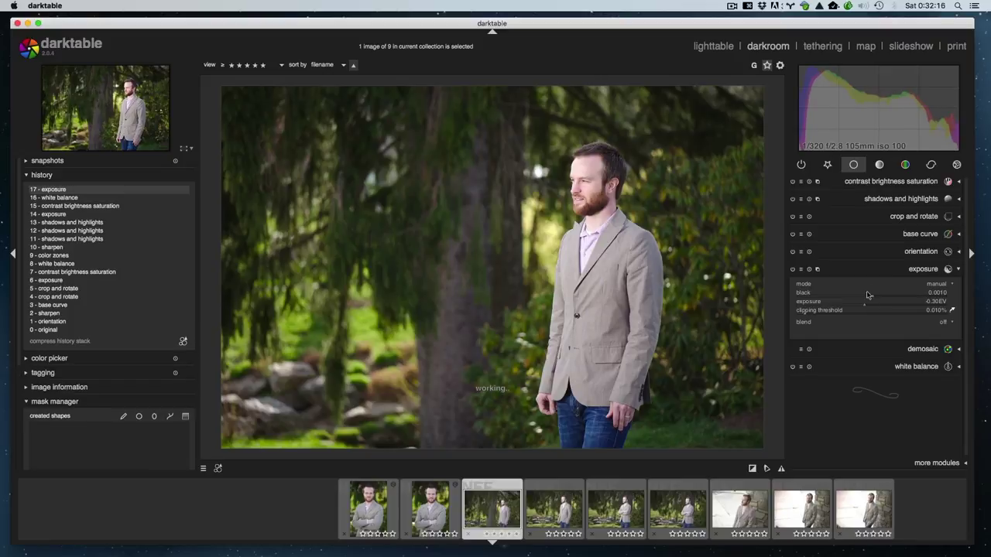
scroll(866, 309, "up", 2)
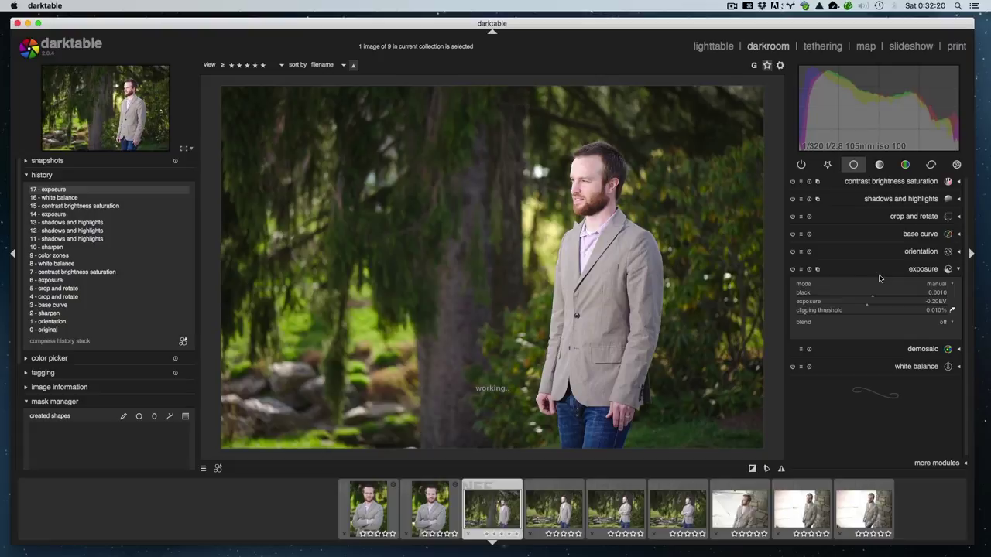
left_click(872, 271)
Add a vignette to the photo, enlarging its scale to 88.15% and widening its width/height ratio to about 1.2.
left_click(828, 165)
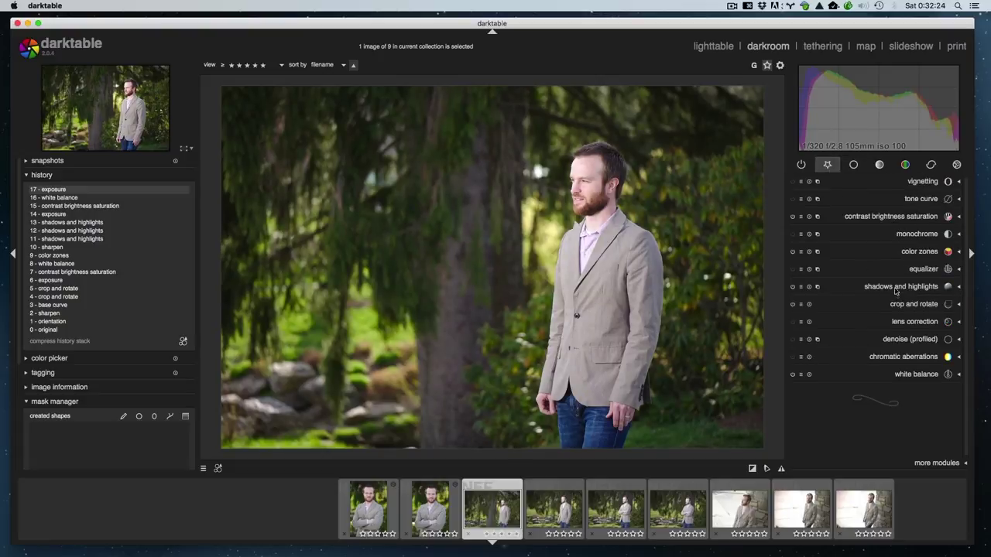
left_click(926, 184)
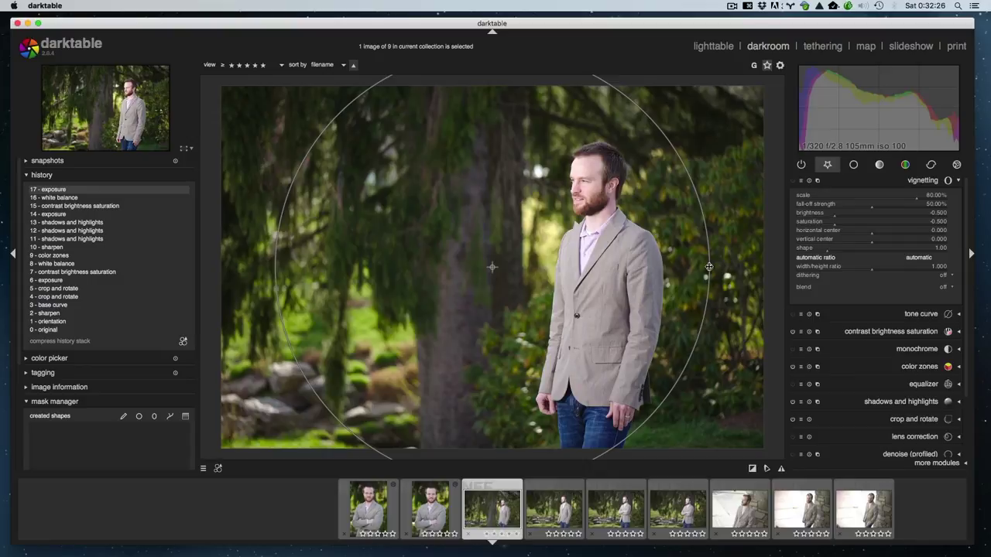
left_click_drag(710, 267, 730, 267)
left_click_drag(885, 268, 890, 270)
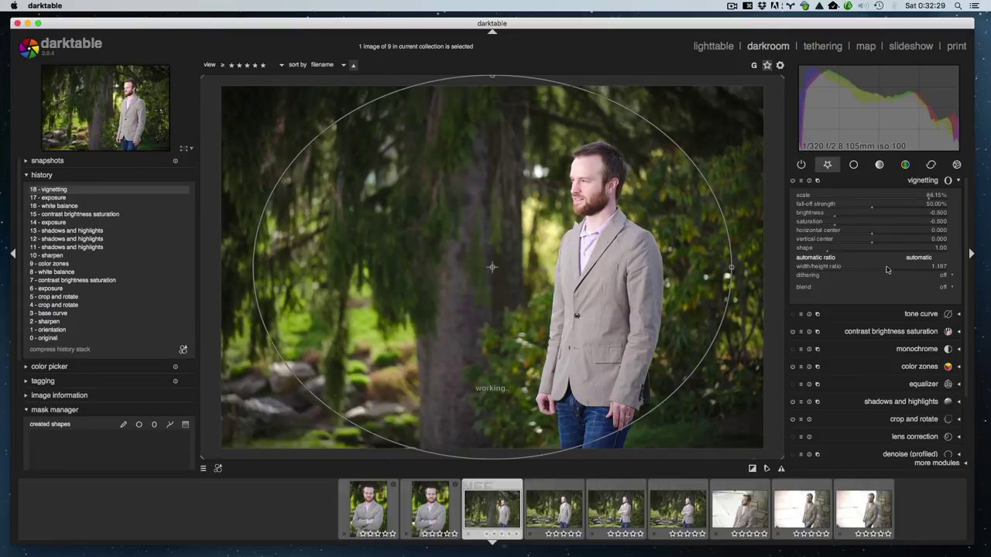
Shift the vignette's horizontal center to 0.301 over the man, with brightness -0.142 and saturation -0.100.
left_click(859, 218)
left_click(860, 221)
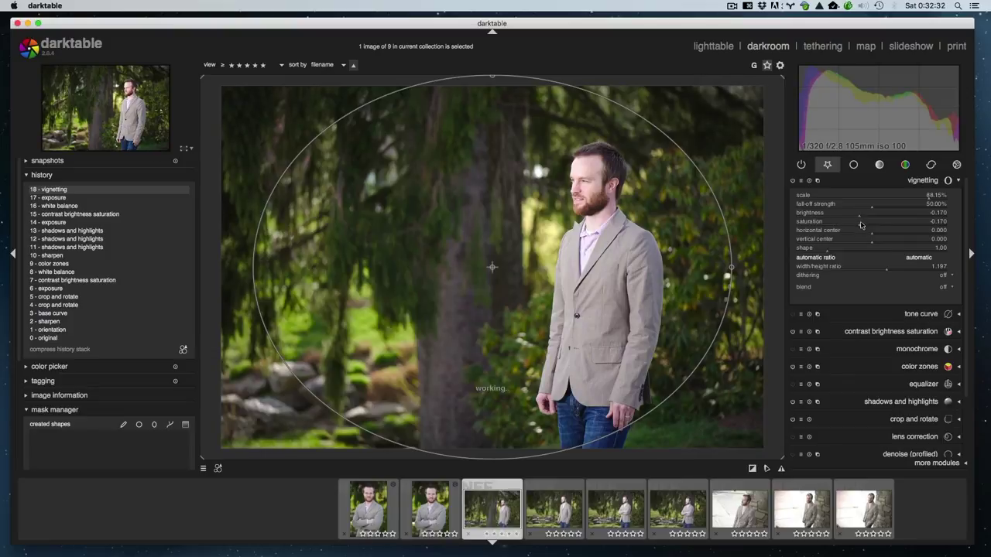
left_click_drag(880, 236, 895, 234)
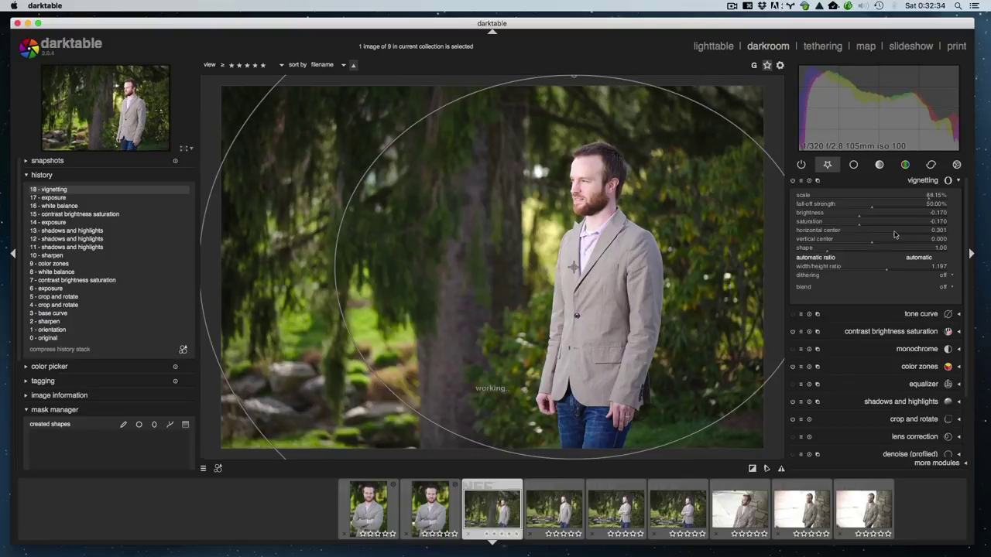
left_click(866, 219)
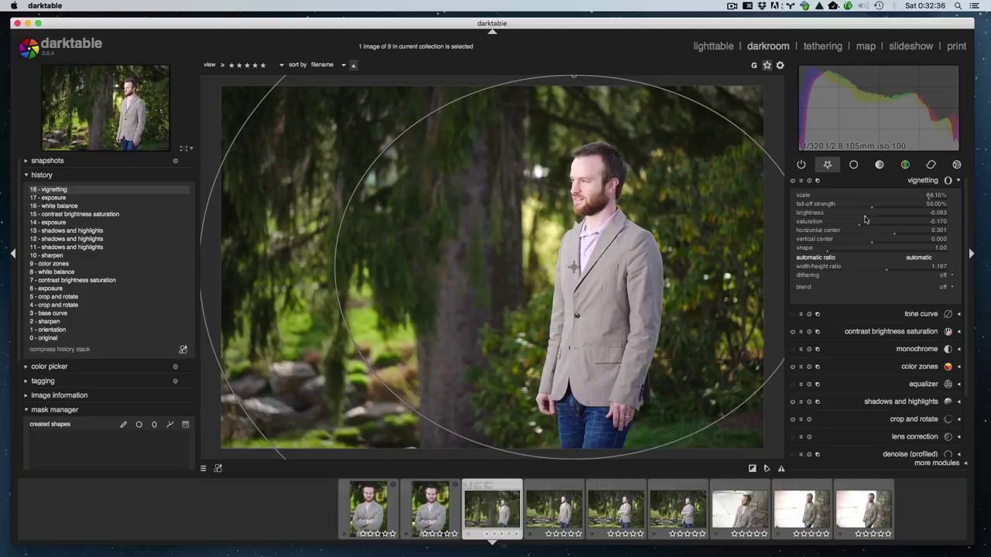
left_click_drag(862, 221, 859, 224)
left_click(864, 224)
left_click(897, 183)
Add a graduated density filter with a diagonal line across the trees beside the man and set its density to 0.30 EV.
left_click(957, 164)
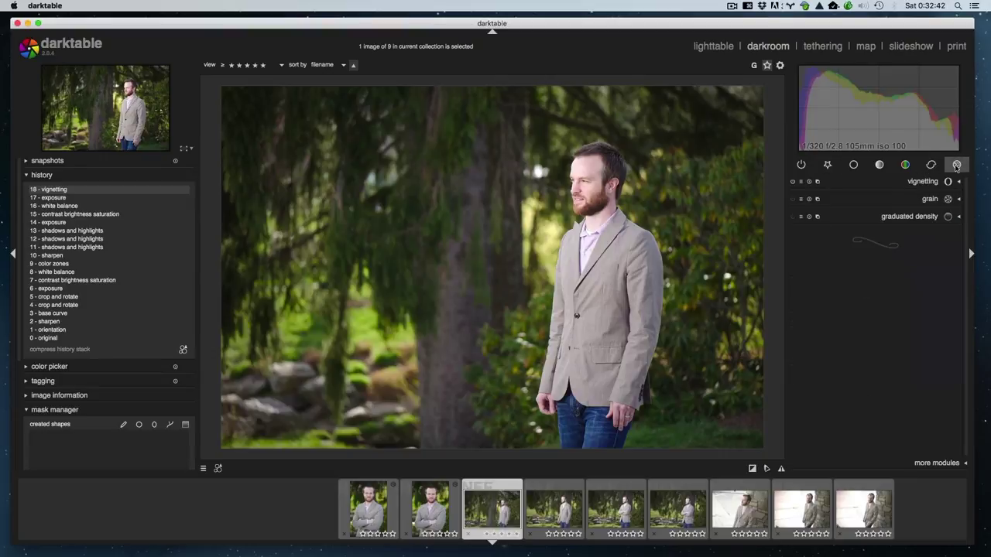
left_click(923, 219)
left_click_drag(310, 387, 495, 192)
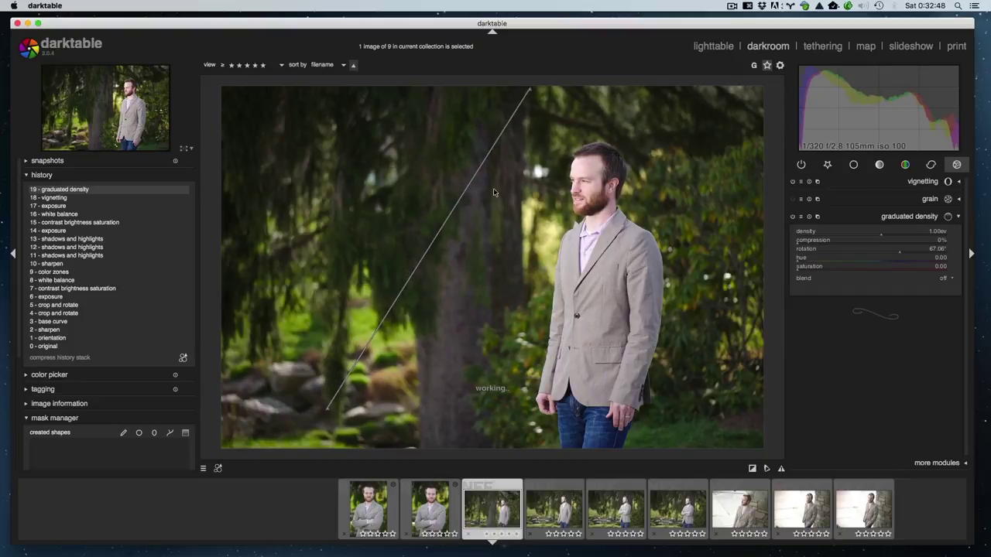
left_click(872, 235)
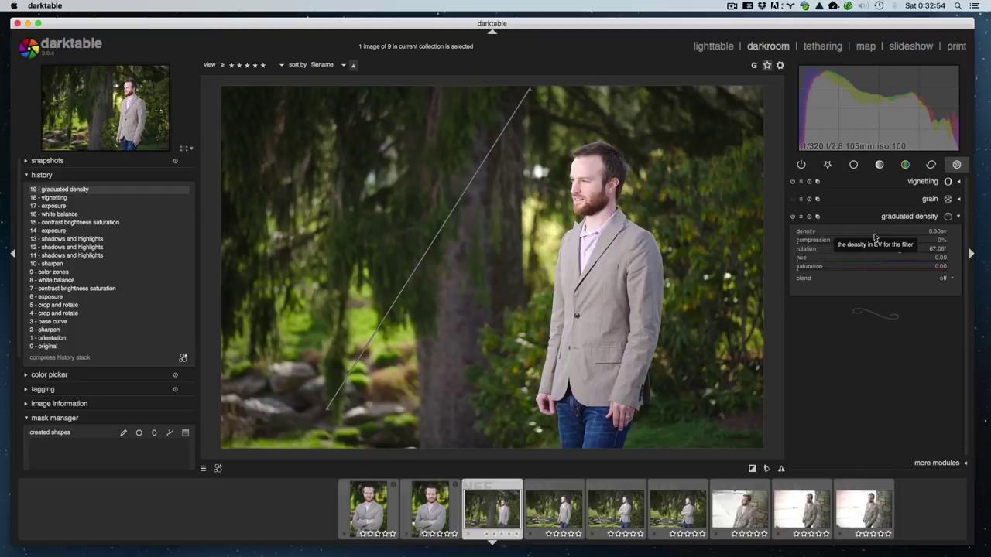
left_click(873, 236)
left_click(875, 236)
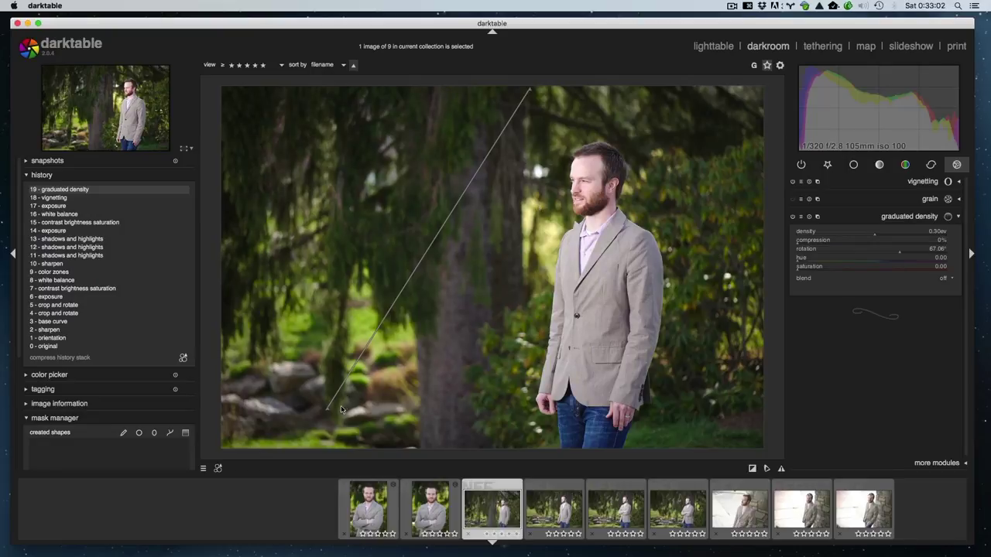
Steepen the graduated density line to a rotation of 77.94° by moving its lower end to just below the photo's edge.
left_click_drag(330, 413, 412, 458)
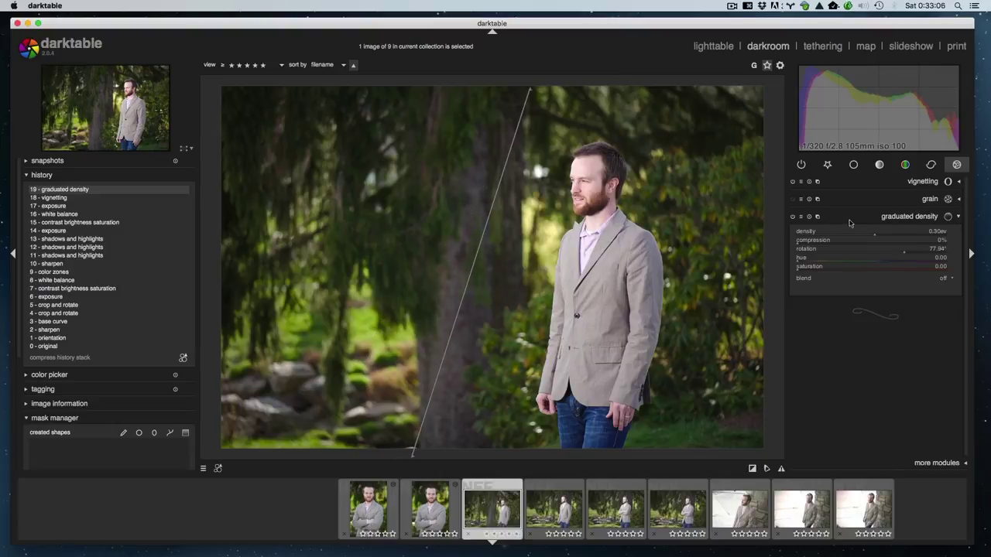
left_click(812, 216)
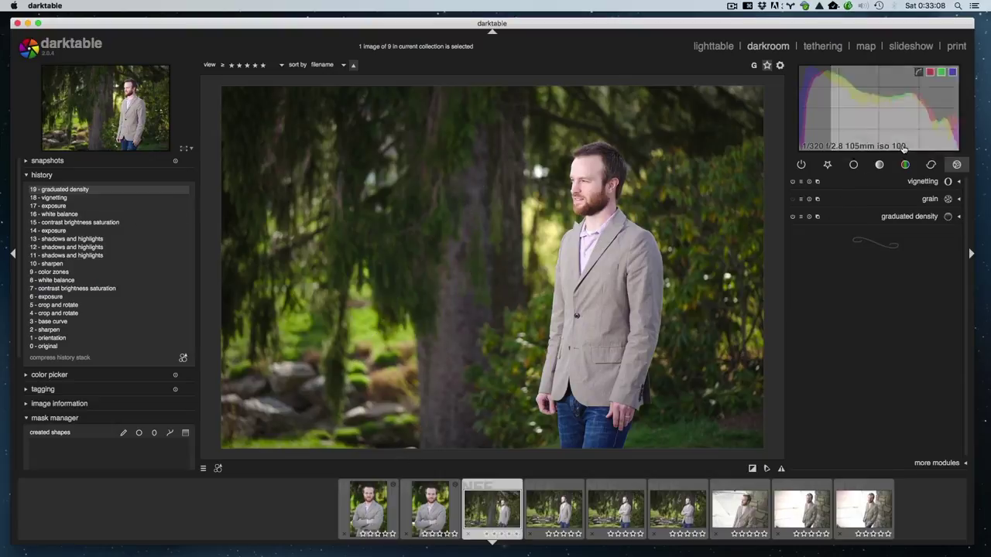
left_click(880, 162)
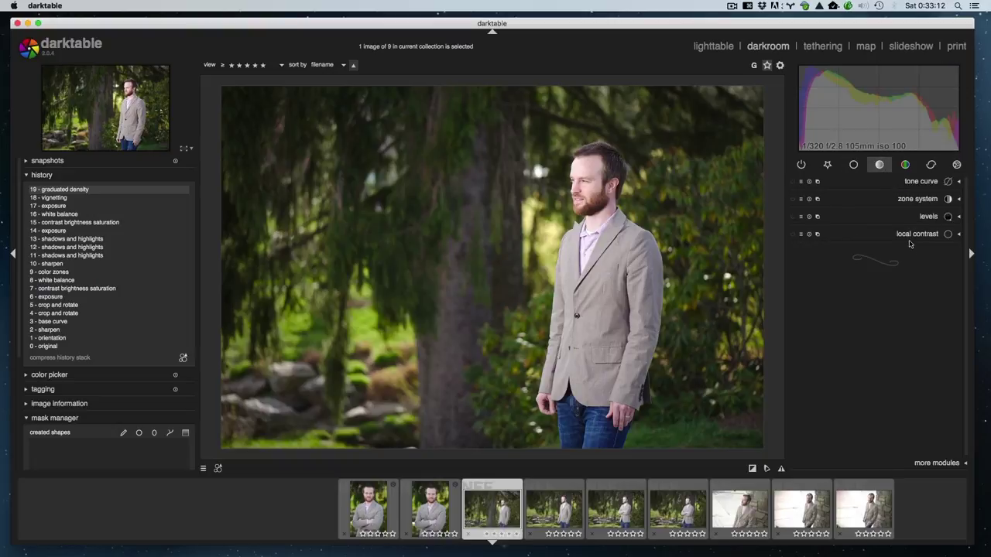
Return to the lighttable and paste all of the toned landscape photo's edits onto the three unedited landscape photos in the woods.
left_click(713, 47)
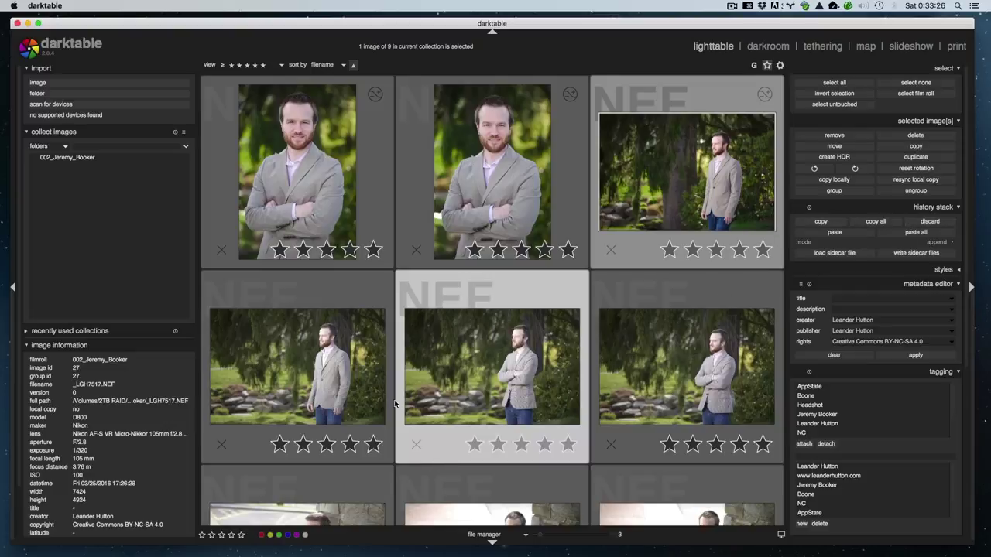
left_click(355, 388)
left_click(674, 391, "shift")
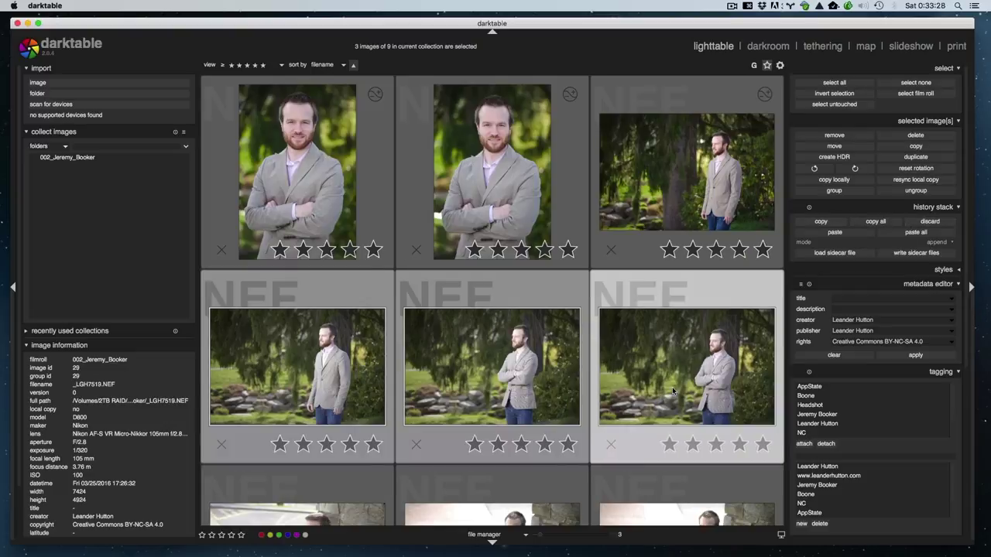
left_click(913, 232)
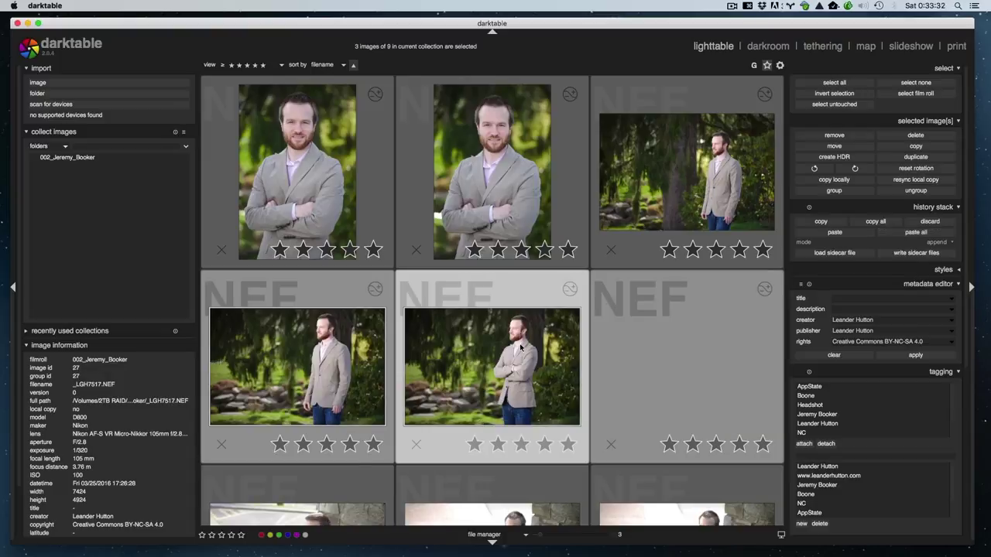
Open the first of the three pasted photos in the darkroom and enlarge its crop toward the upper corner to include the man's whole head.
double_click(284, 361)
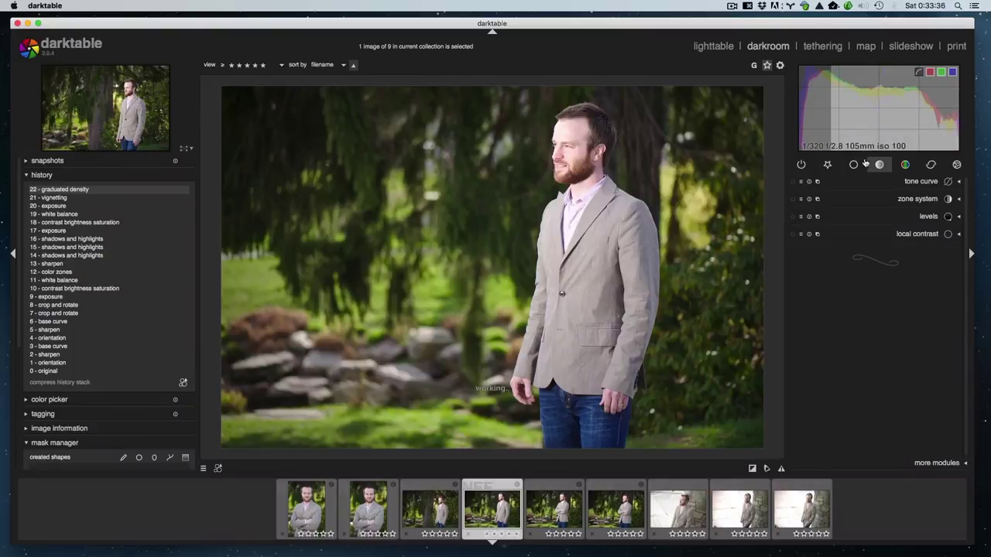
left_click(851, 165)
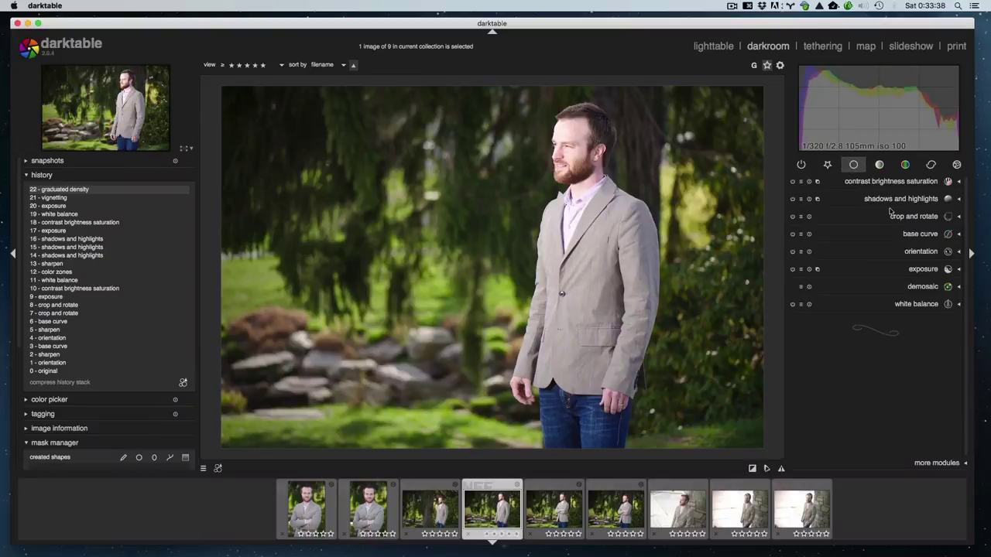
left_click(892, 216)
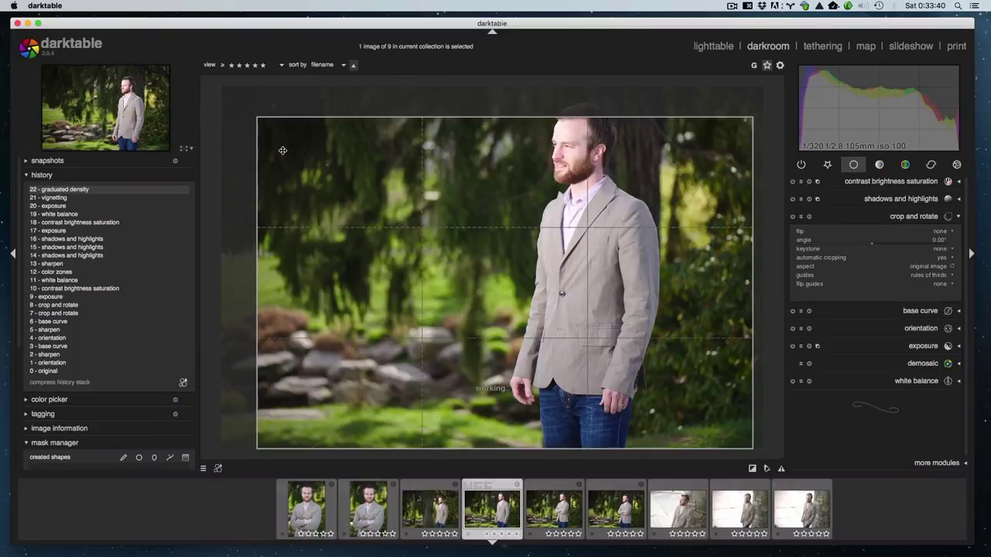
left_click_drag(281, 147, 235, 103)
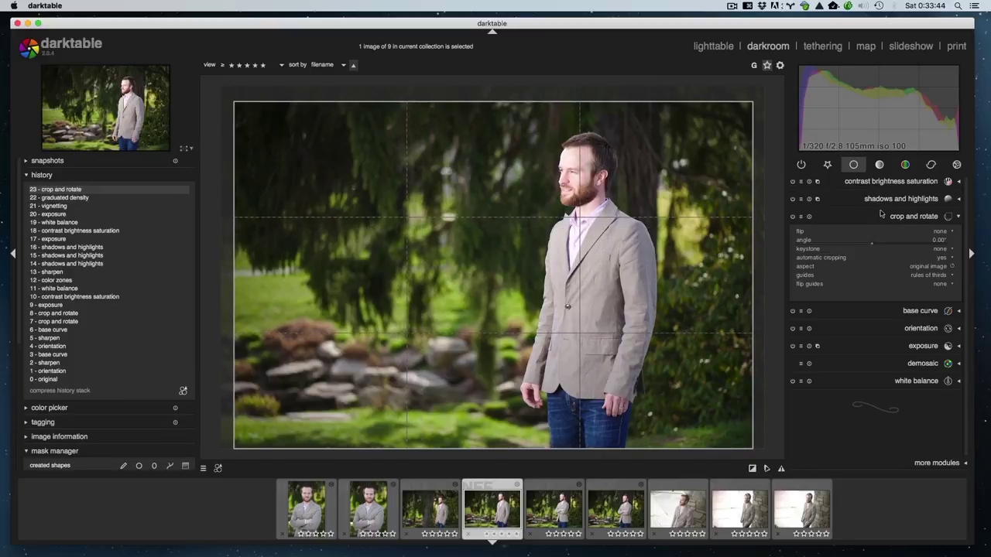
left_click(877, 216)
Narrow this photo's vignette to a width/height ratio of 0.872.
left_click(827, 164)
left_click(835, 166)
left_click(835, 166)
left_click(875, 181)
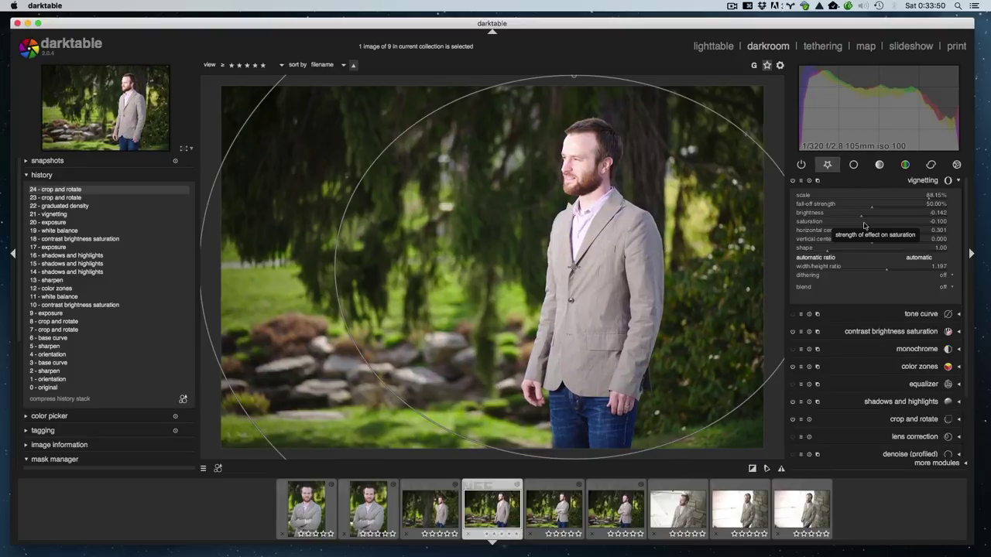
left_click(873, 269)
left_click(871, 269)
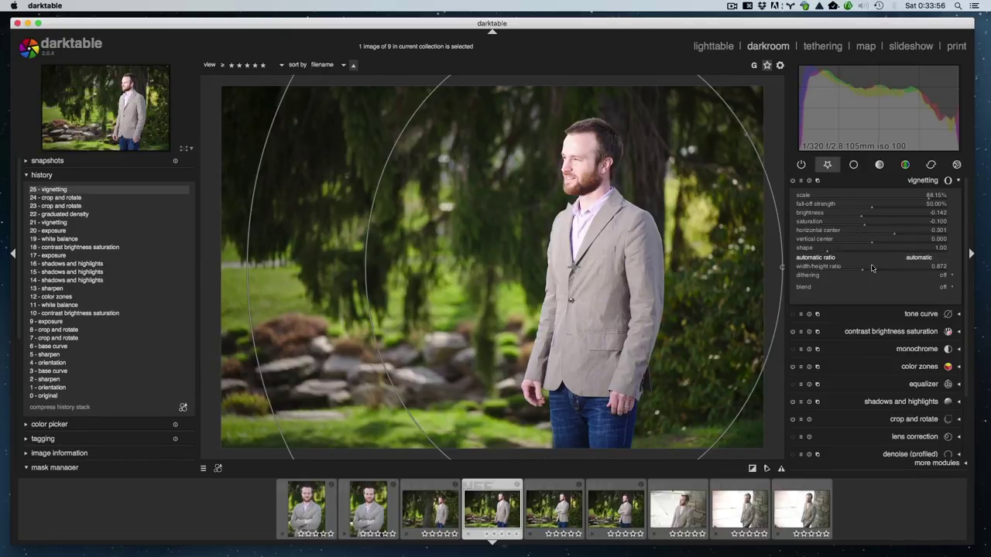
left_click(883, 183)
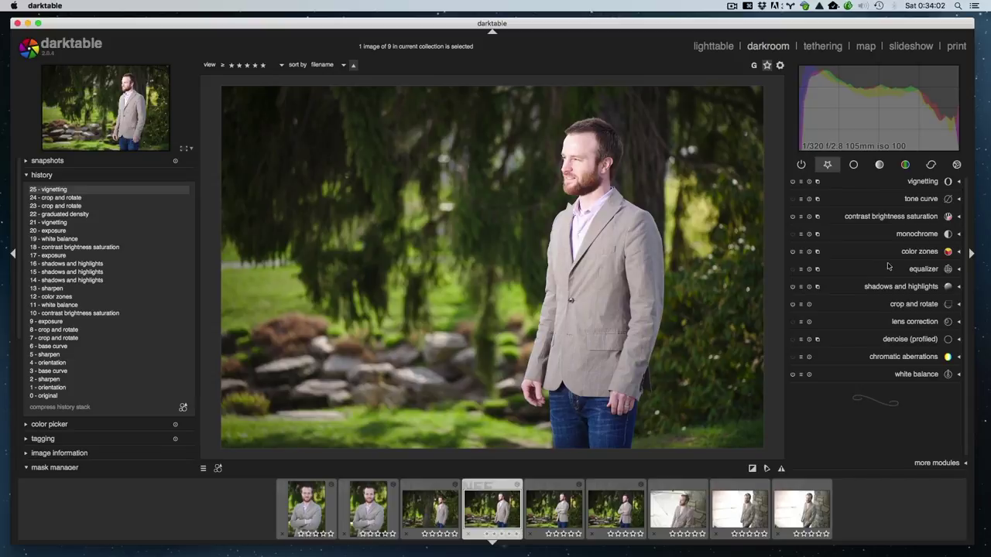
Lower this photo's exposure to -0.51 EV.
left_click(853, 164)
left_click(892, 273)
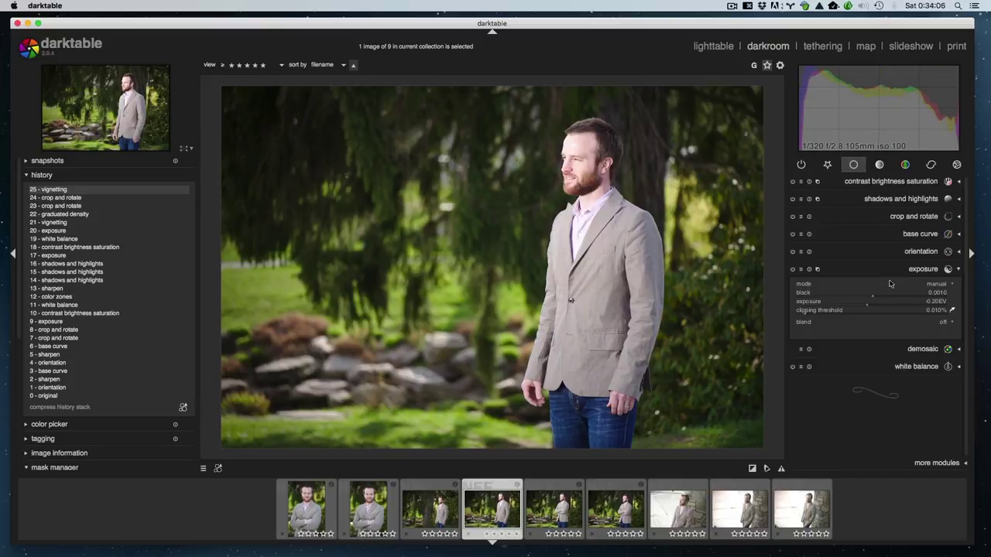
left_click(861, 307)
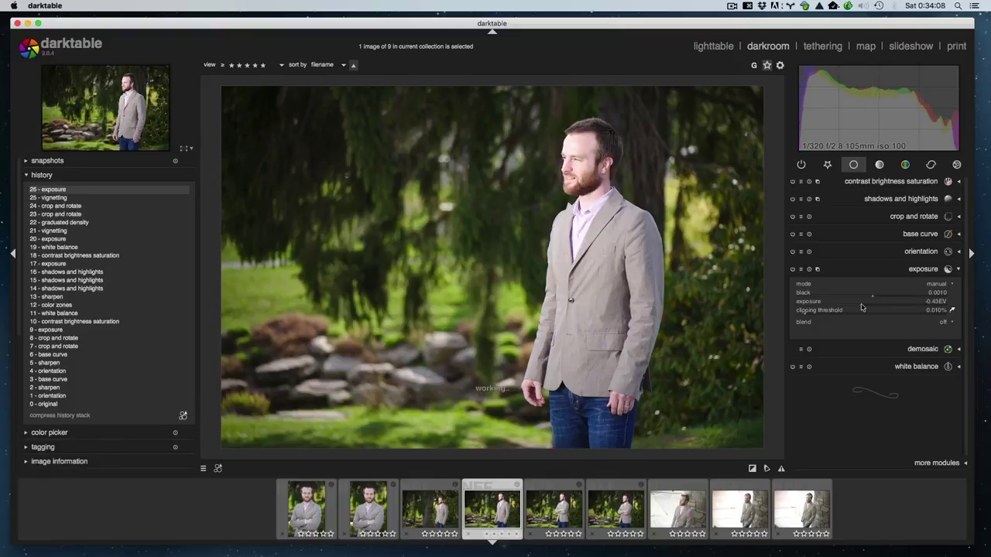
left_click(859, 308)
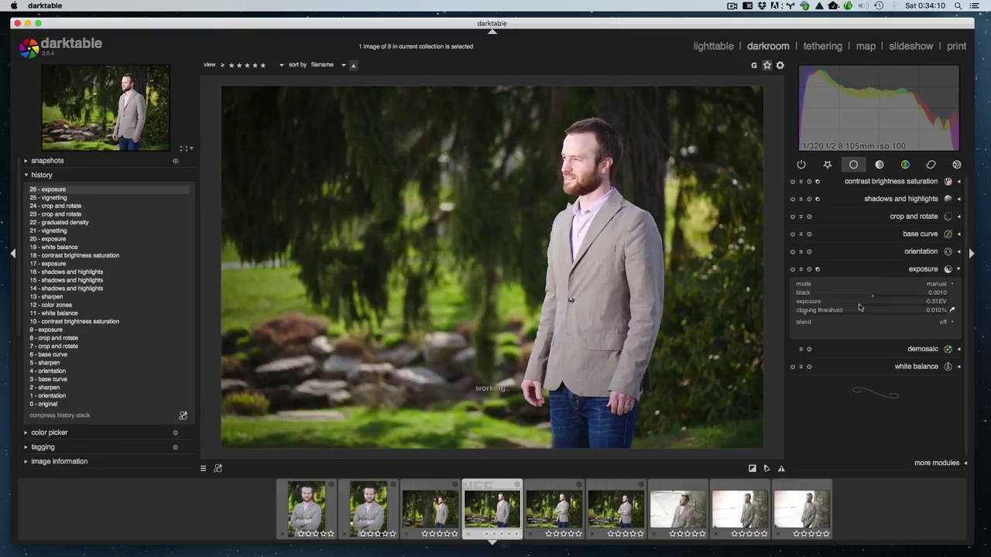
Fine-tune the exposure of the open landscape photo to -0.24 EV.
left_click(863, 308)
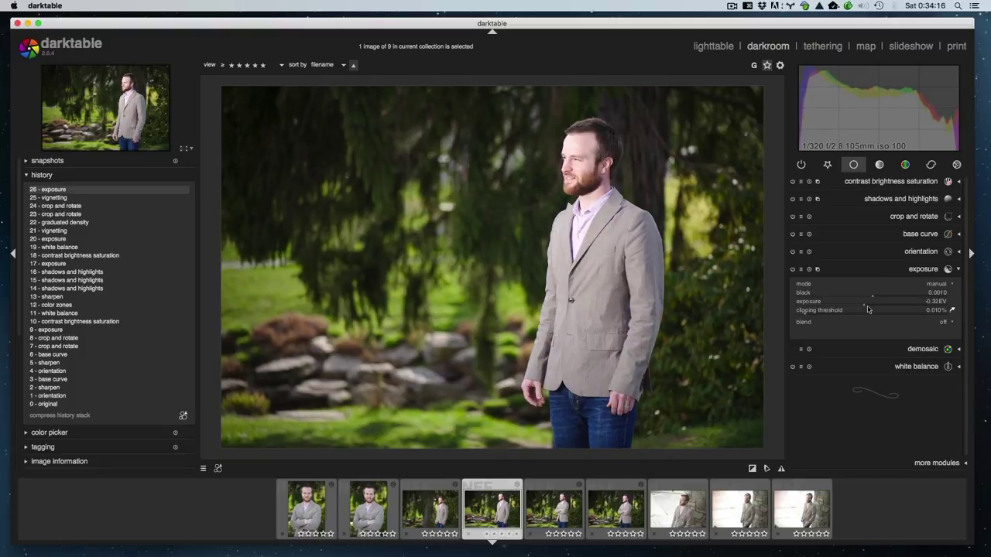
left_click(869, 308)
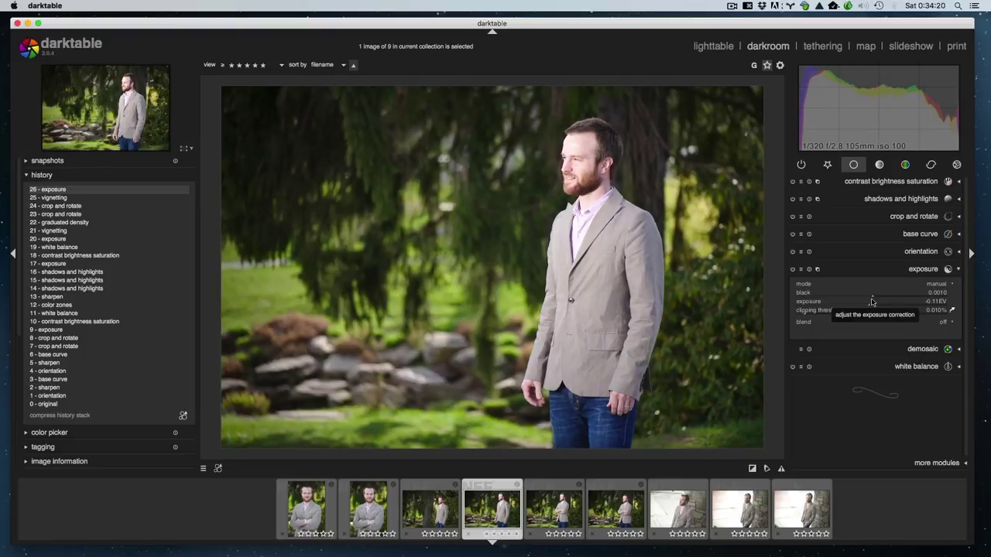
left_click(866, 307)
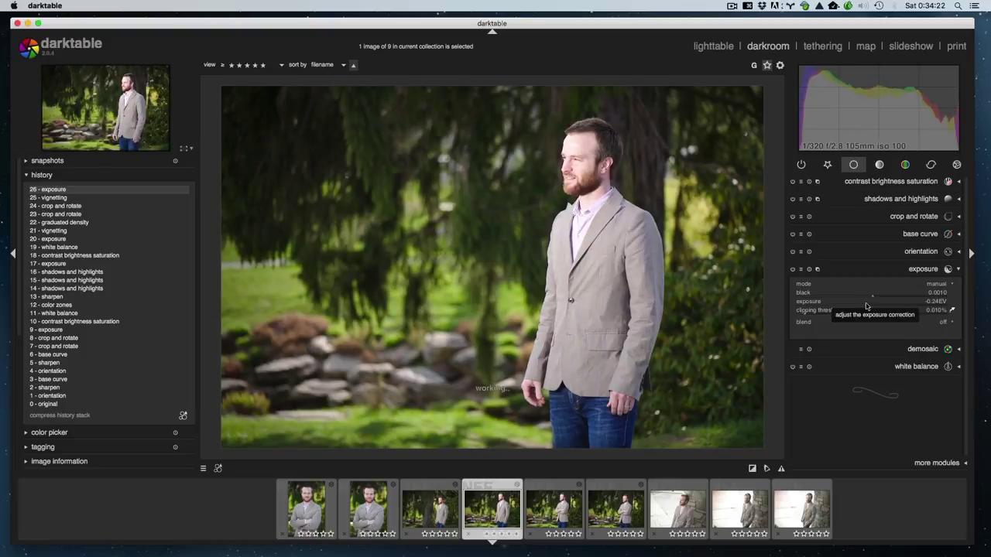
left_click(878, 271)
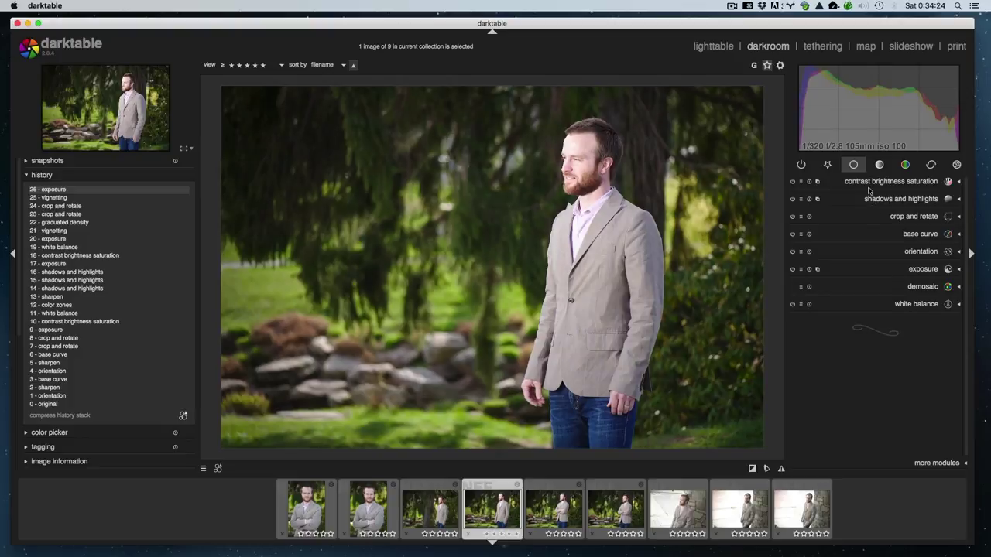
Adjust the photo's shadows and highlights with highlights at -27.34 and white point adjustment at -1.76.
left_click(900, 199)
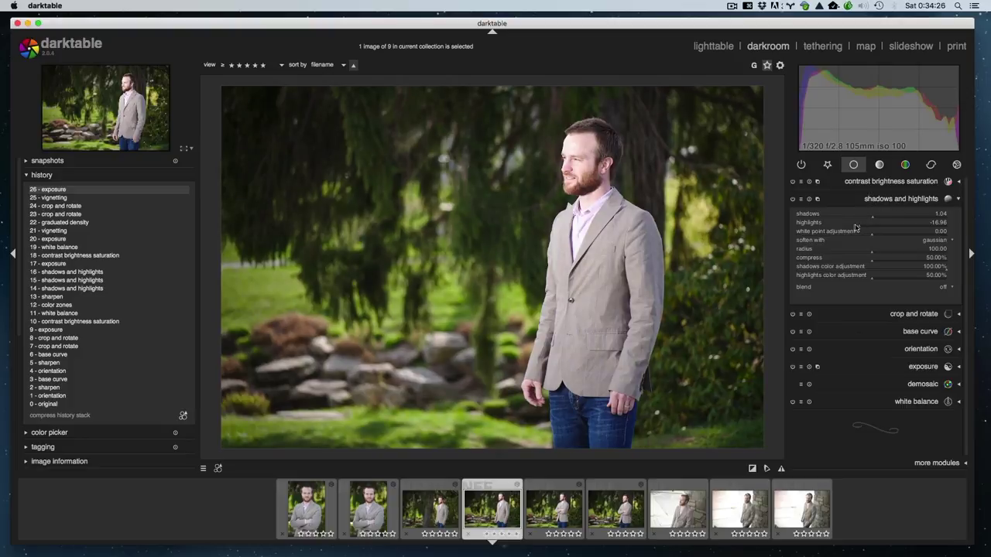
left_click(852, 225)
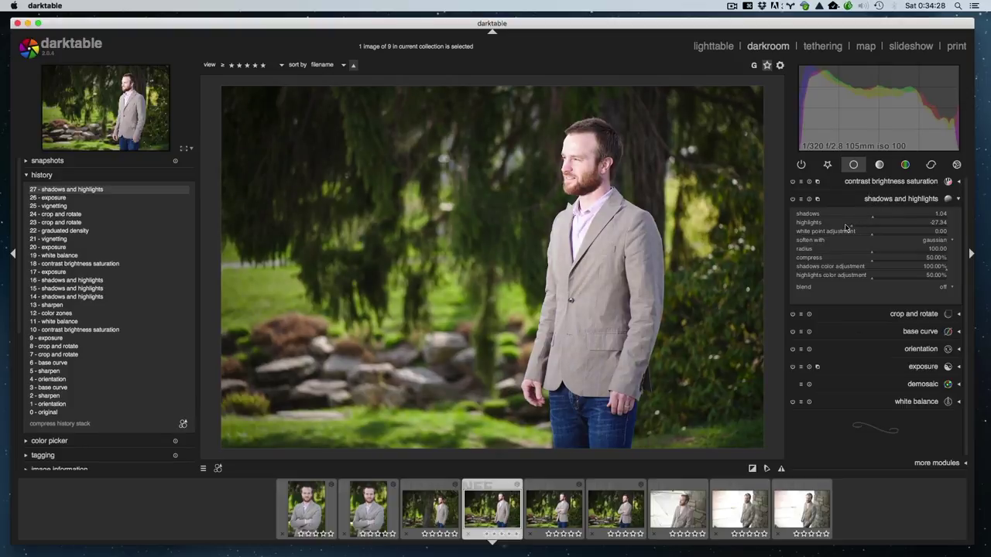
left_click_drag(875, 238, 858, 237)
scroll(587, 131, "up", 3)
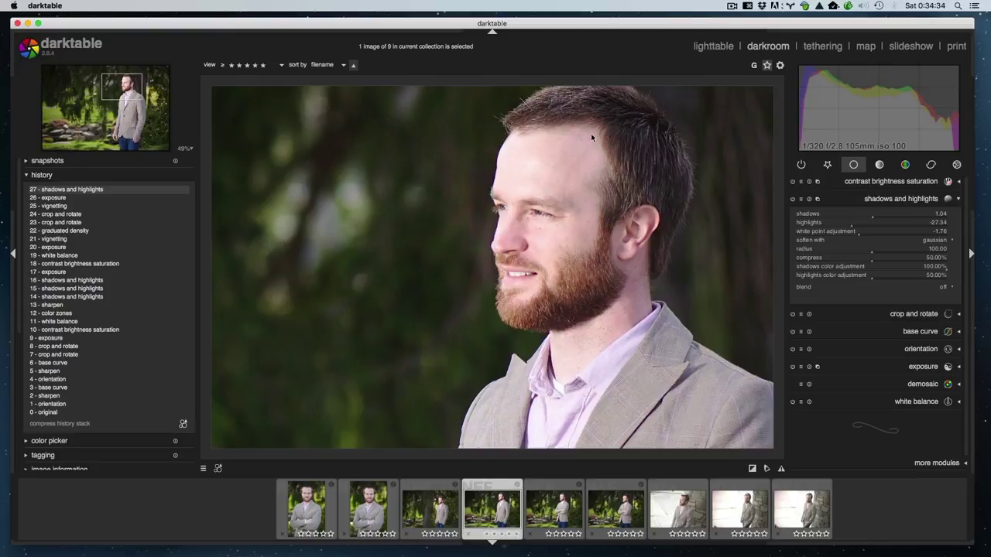
scroll(590, 134, "down", 3)
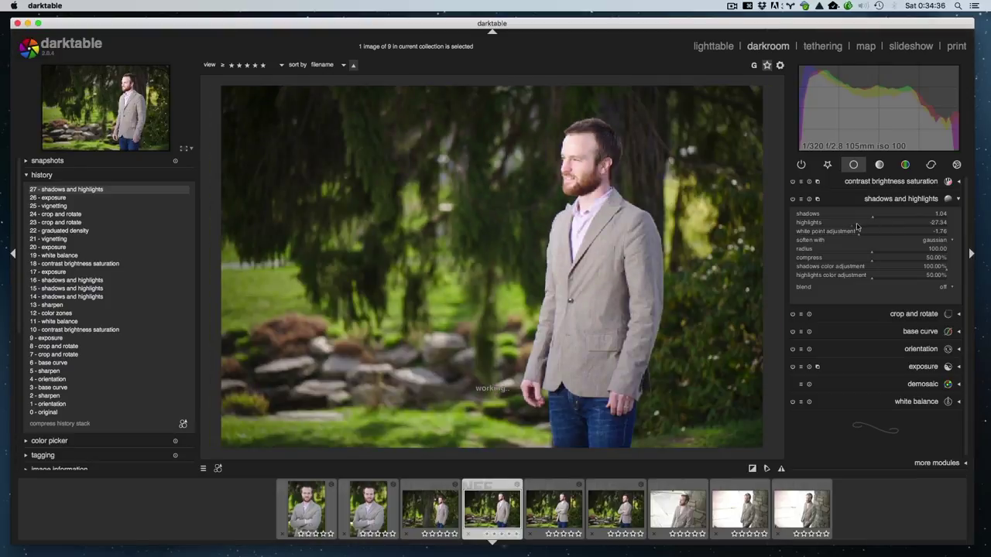
left_click(868, 203)
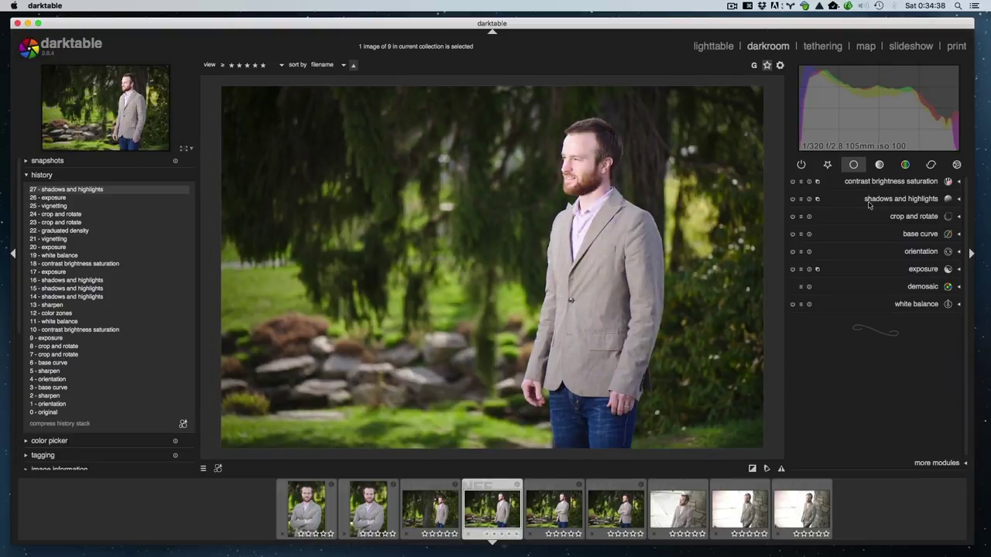
Refine the highlights value in shadows and highlights to -23.88.
left_click(869, 203)
left_click(859, 231)
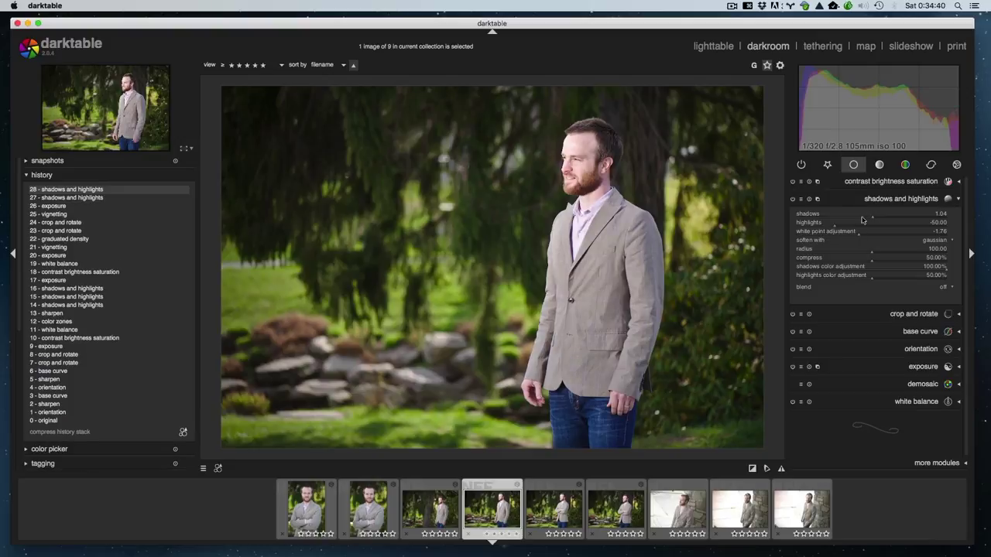
left_click(852, 224)
left_click(844, 225)
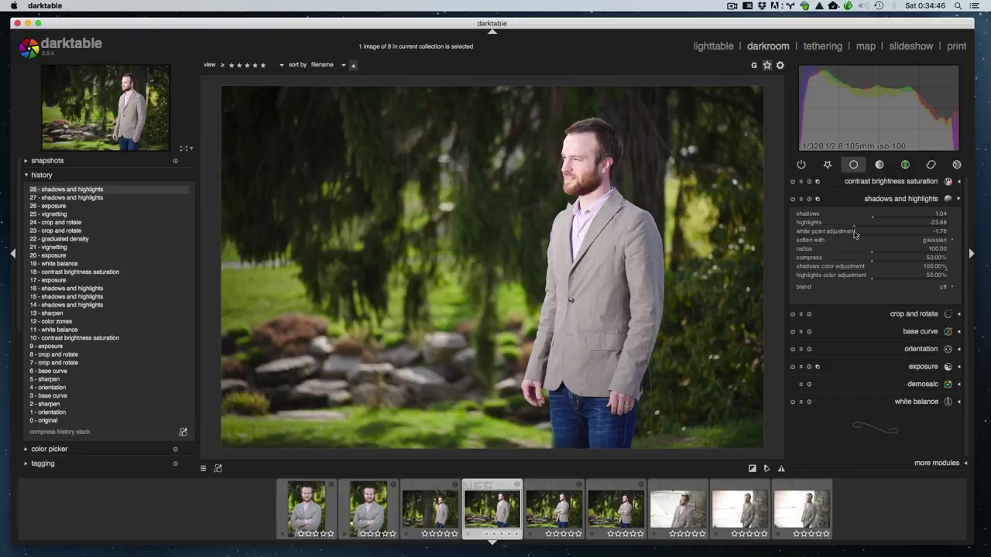
left_click(864, 202)
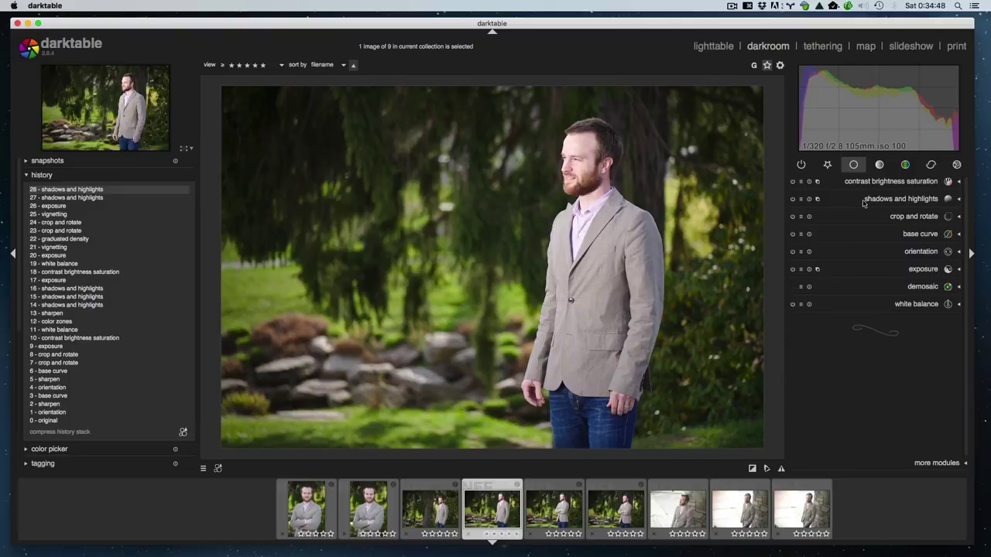
Return to the lighttable, copy all of this photo's edits and paste them onto the two crossed-arms photos in the woods.
left_click(724, 50)
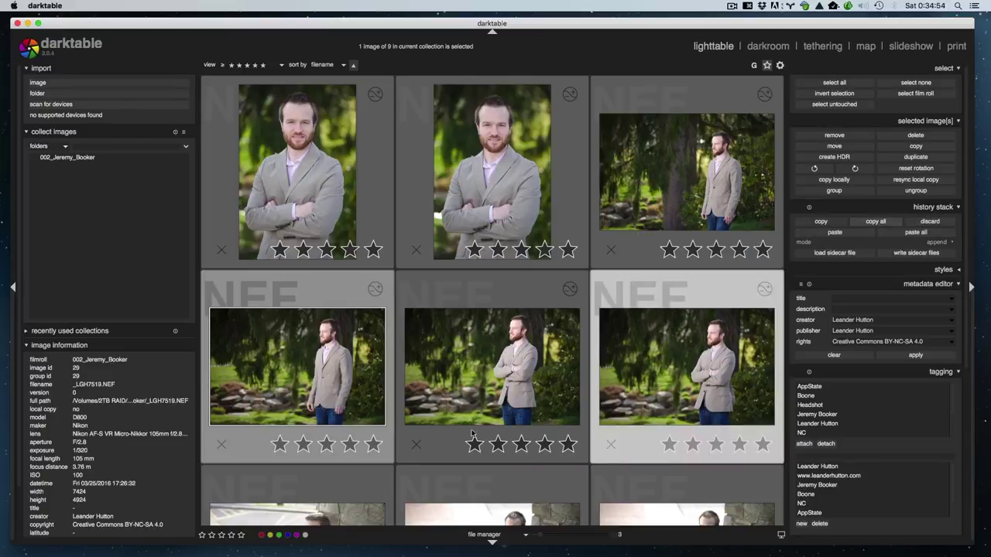
left_click(489, 406)
left_click(626, 390, "ctrl")
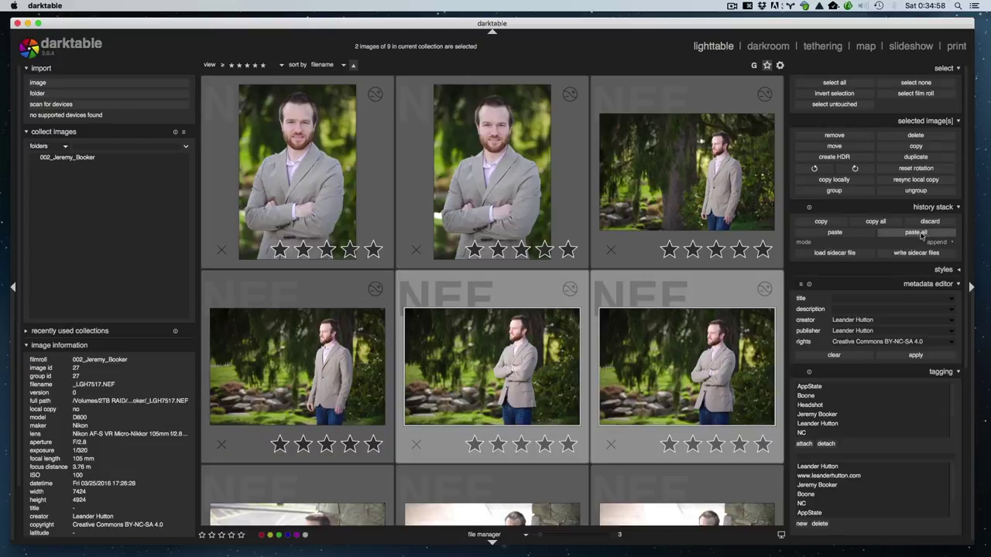
left_click(916, 232)
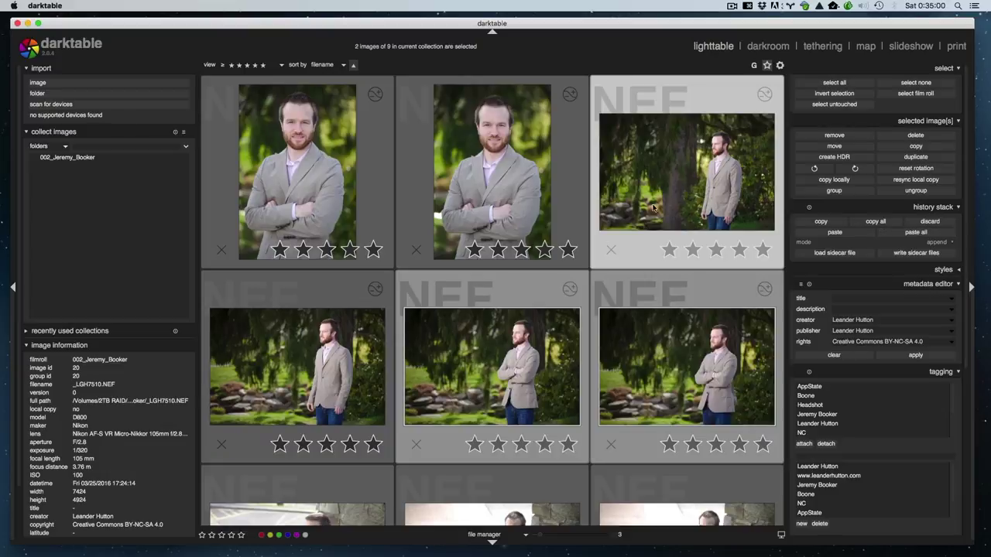
Review the pasted photos, and open the second of the three unedited stone-wall photos in the darkroom.
scroll(683, 405, "down", 1)
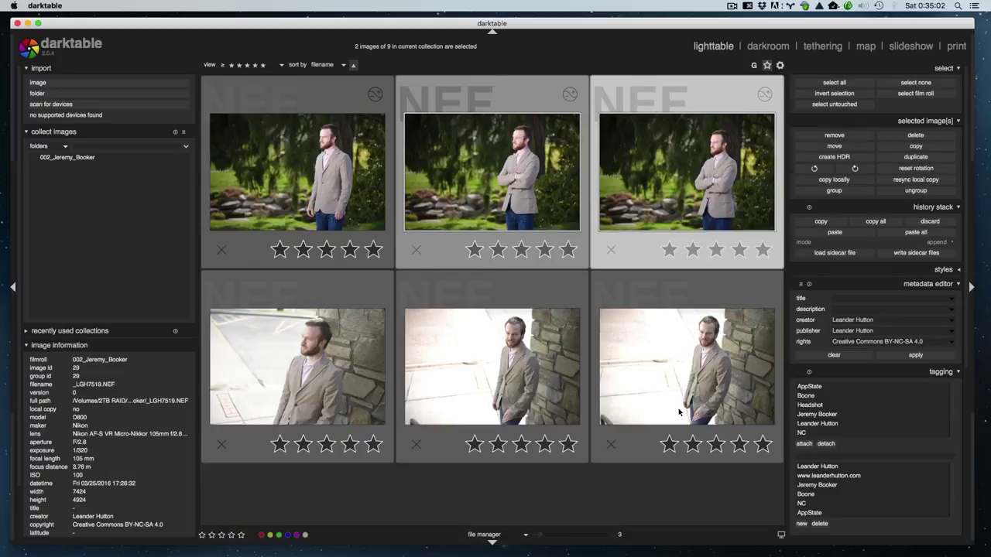
scroll(679, 412, "up", 1)
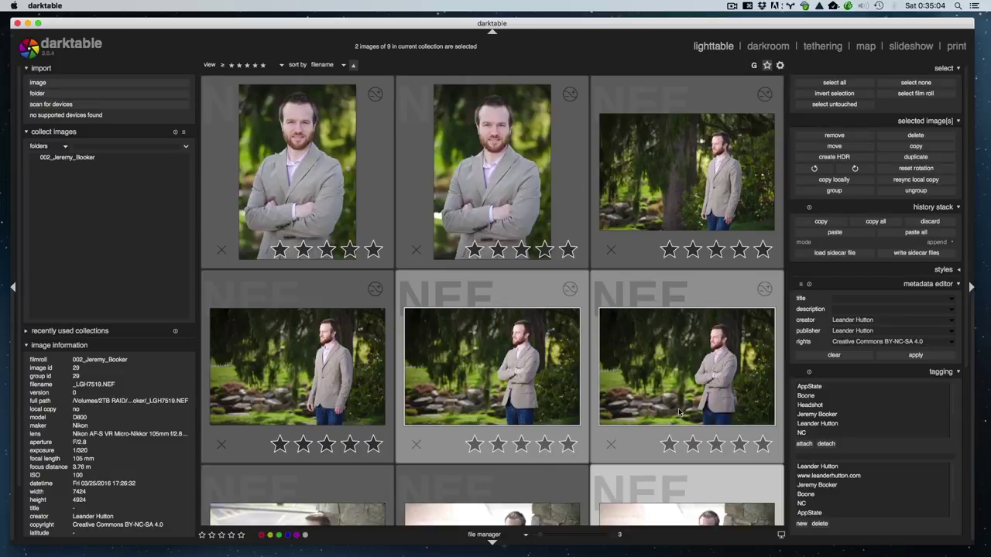
scroll(679, 412, "down", 2)
scroll(676, 412, "up", 2)
scroll(548, 360, "down", 2)
scroll(546, 361, "up", 2)
scroll(548, 360, "down", 1)
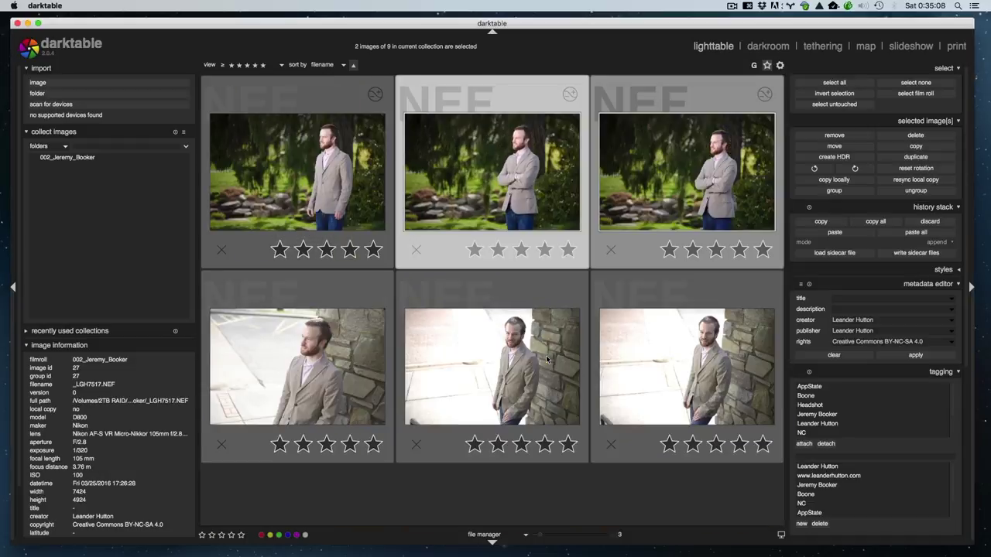
left_click(343, 334)
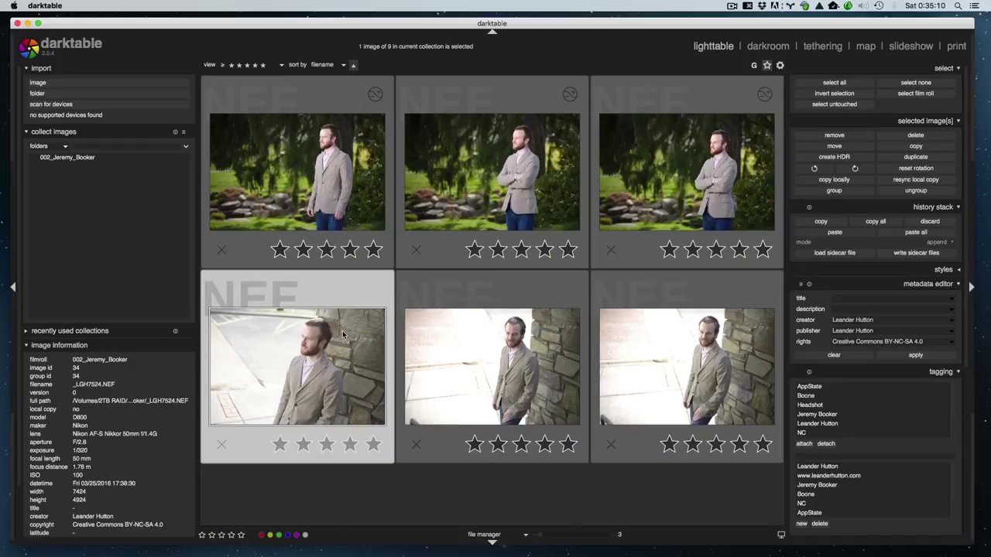
double_click(343, 334)
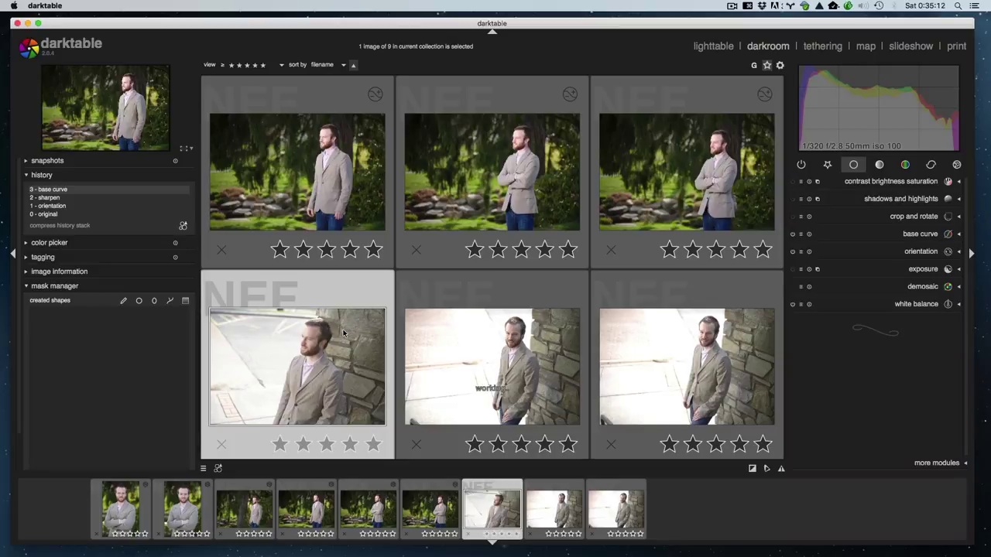
left_click(517, 333)
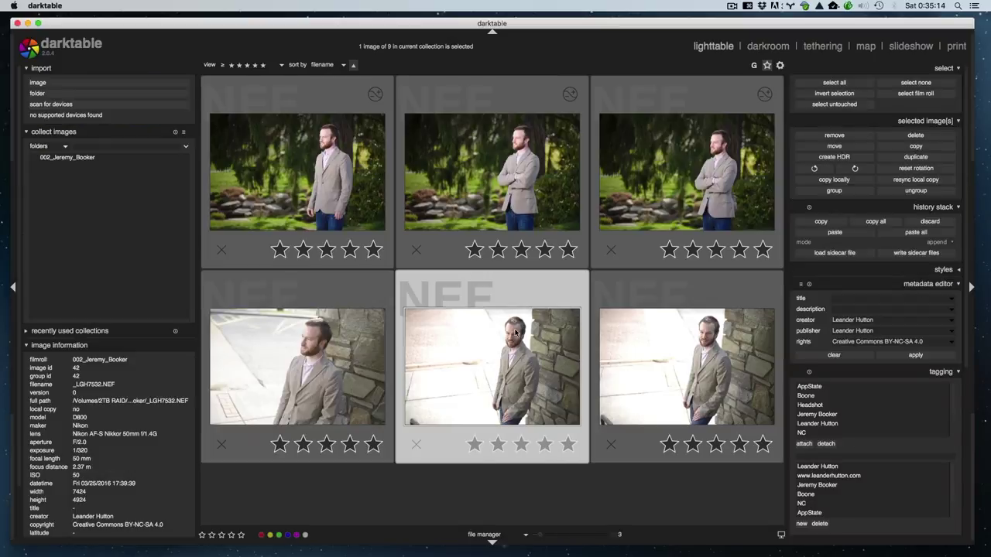
double_click(558, 329)
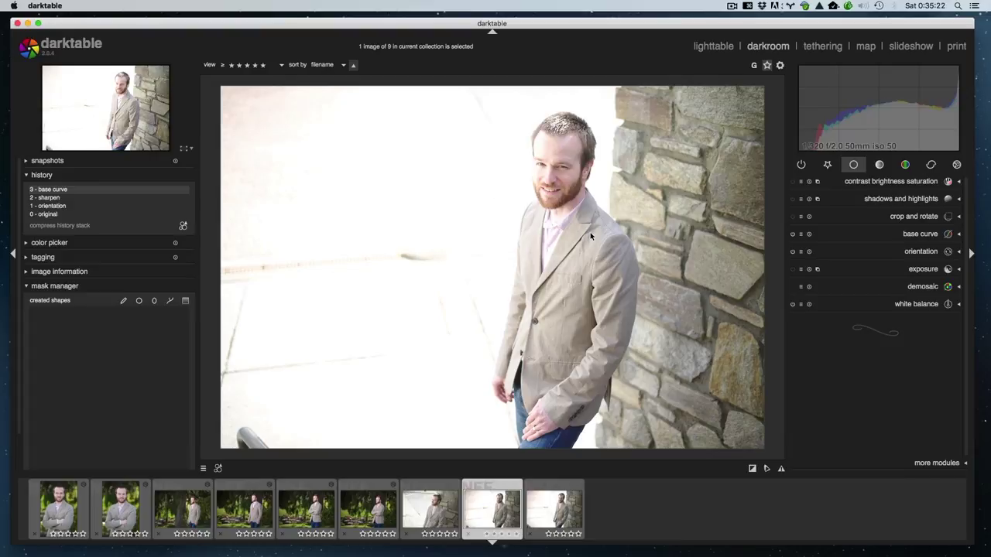
Lower this stone-wall photo's exposure to -0.51 EV, and drop the photo from the filmstrip.
left_click(923, 268)
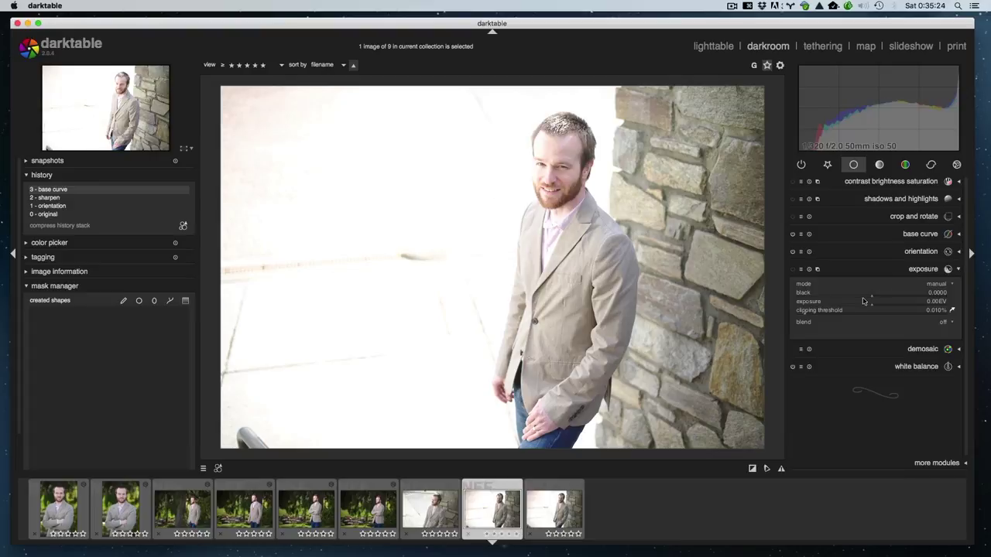
left_click(864, 302)
left_click(859, 303)
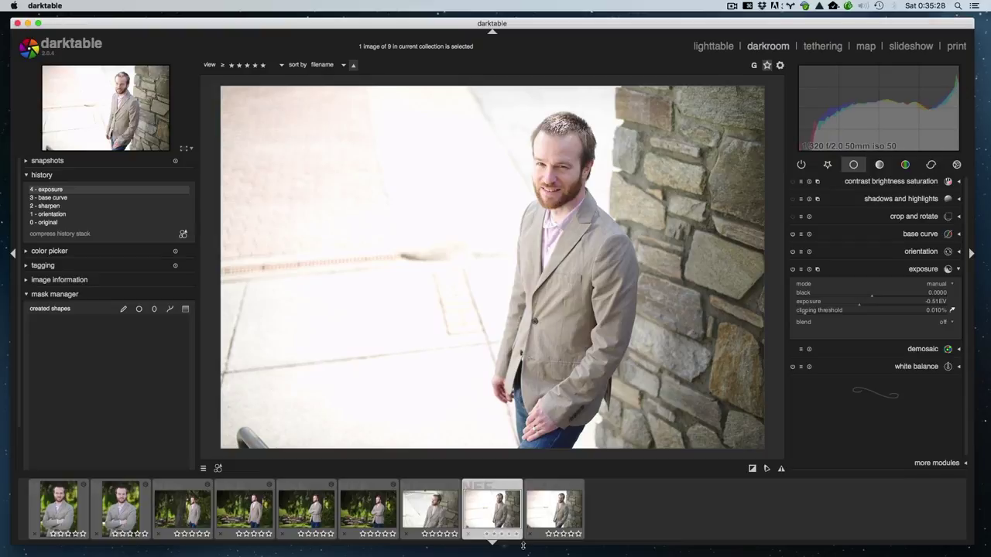
key("ctrl+z")
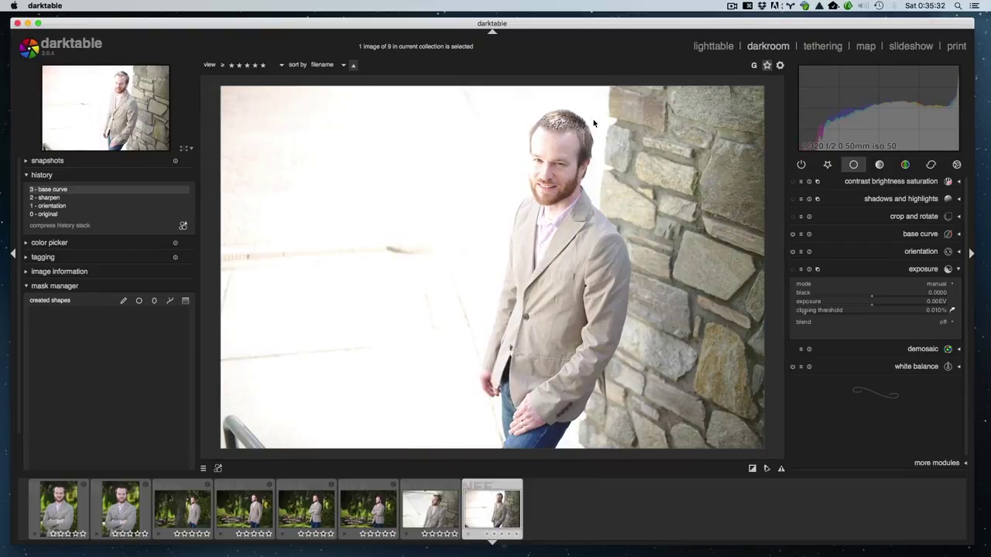
Reduce the exposure of the remaining smiling stone-wall photo slightly and raise its contrast to 0.09.
left_click(413, 507)
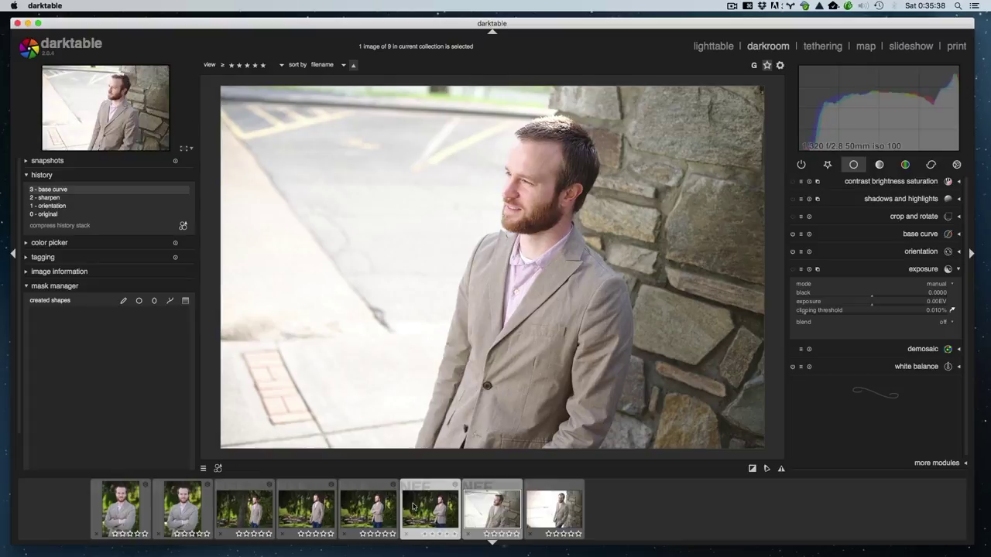
left_click(565, 511)
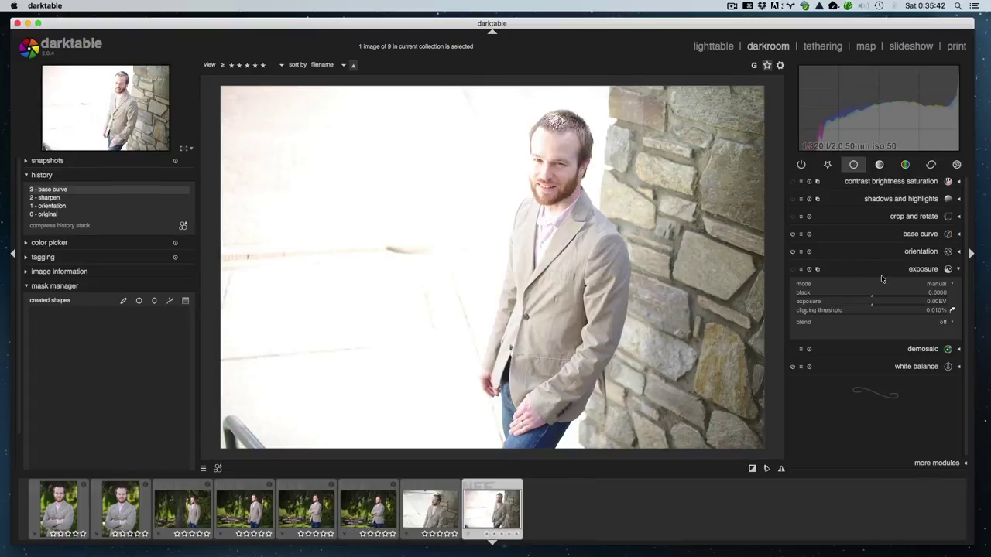
mouse_move(869, 302)
left_mouse_down()
mouse_move(842, 312)
mouse_move(855, 306)
left_mouse_up()
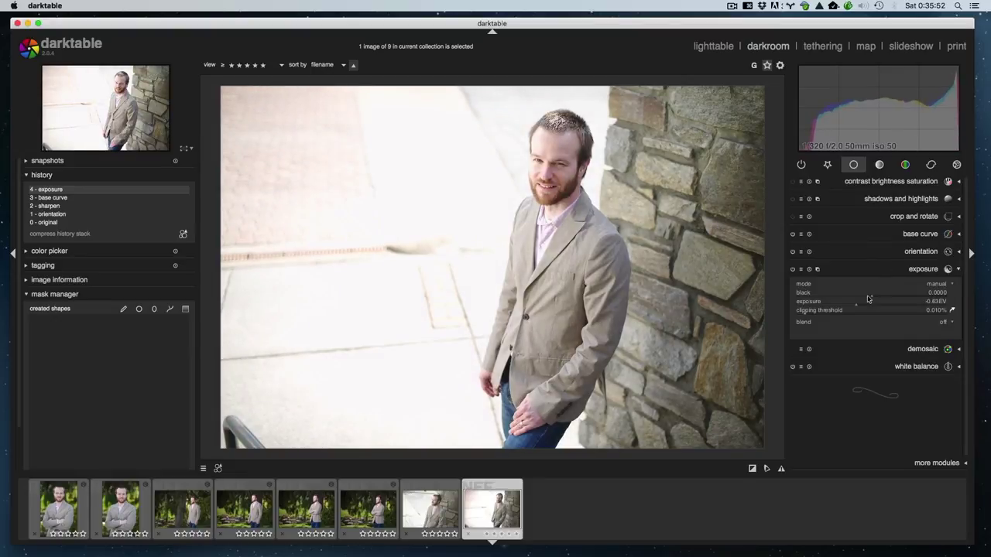
left_click(868, 299)
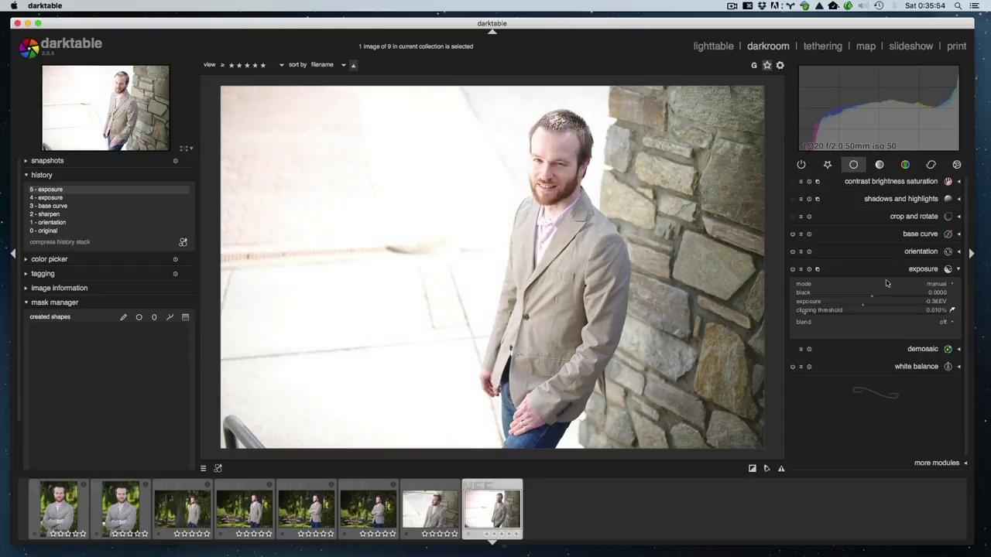
left_click(866, 305)
left_click(879, 269)
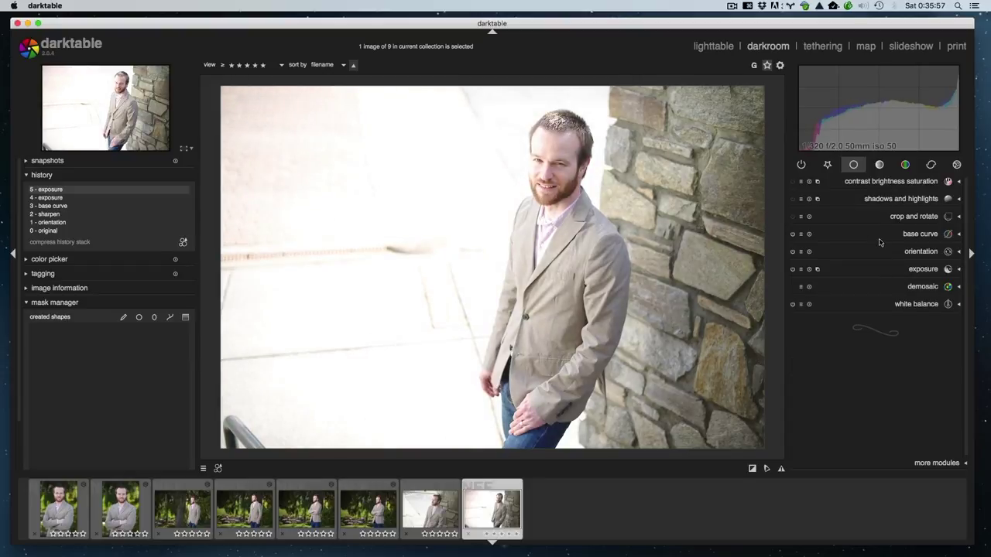
left_click(890, 182)
left_click(879, 198)
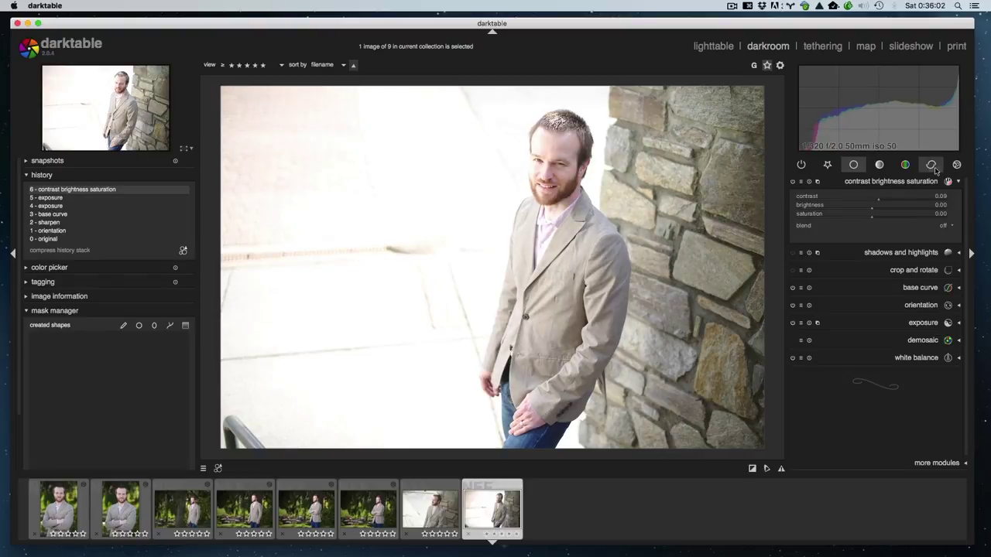
Add a 1.00 EV graduated density rotated to -99.89° beside the man, with its line shifted clear of him over the bright pavement.
left_click(957, 164)
left_click(902, 219)
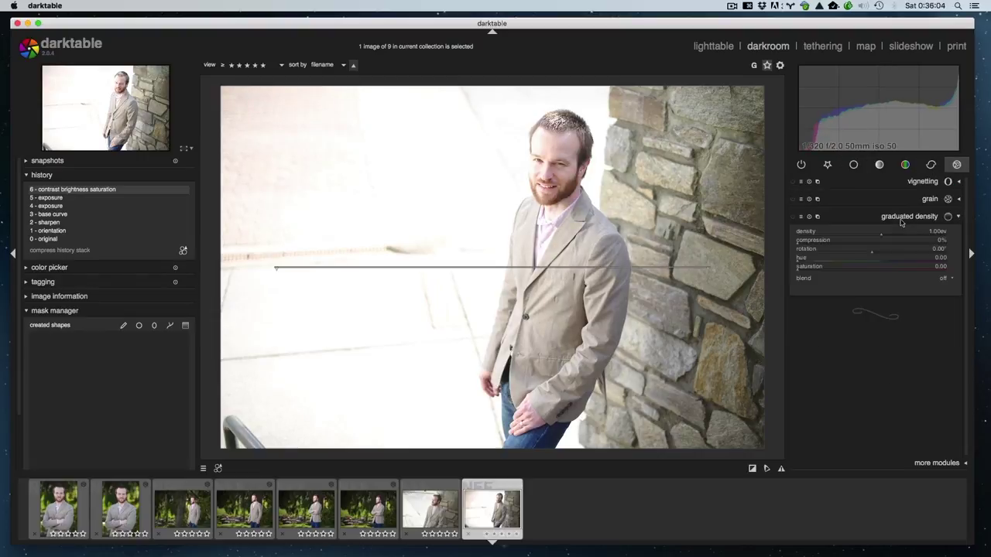
left_click_drag(539, 128, 461, 419)
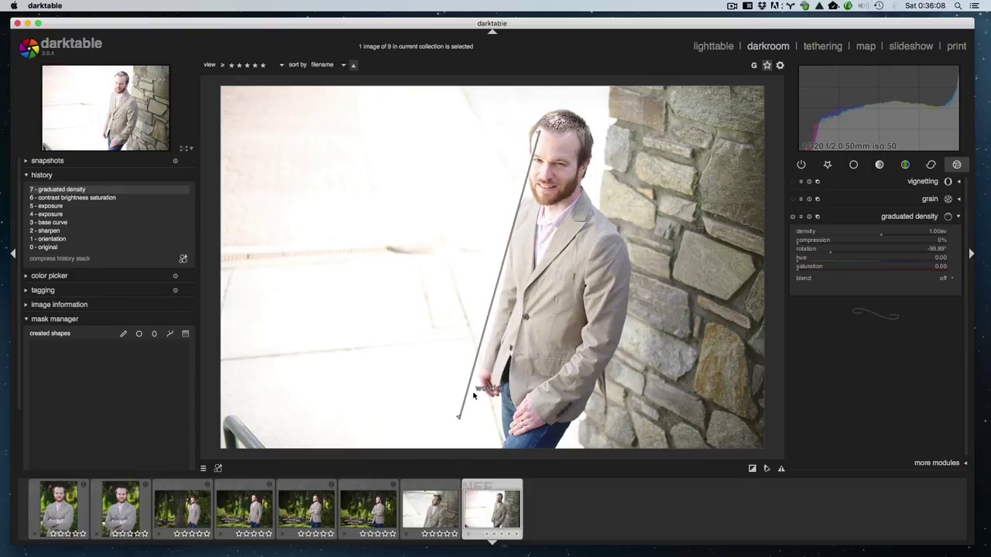
left_click_drag(499, 274, 480, 270)
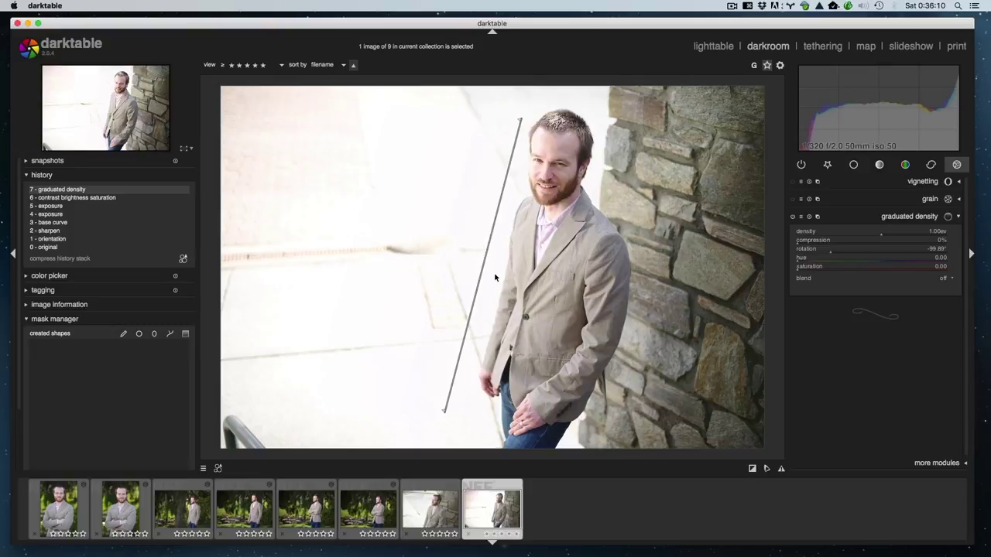
left_click_drag(492, 227, 486, 225)
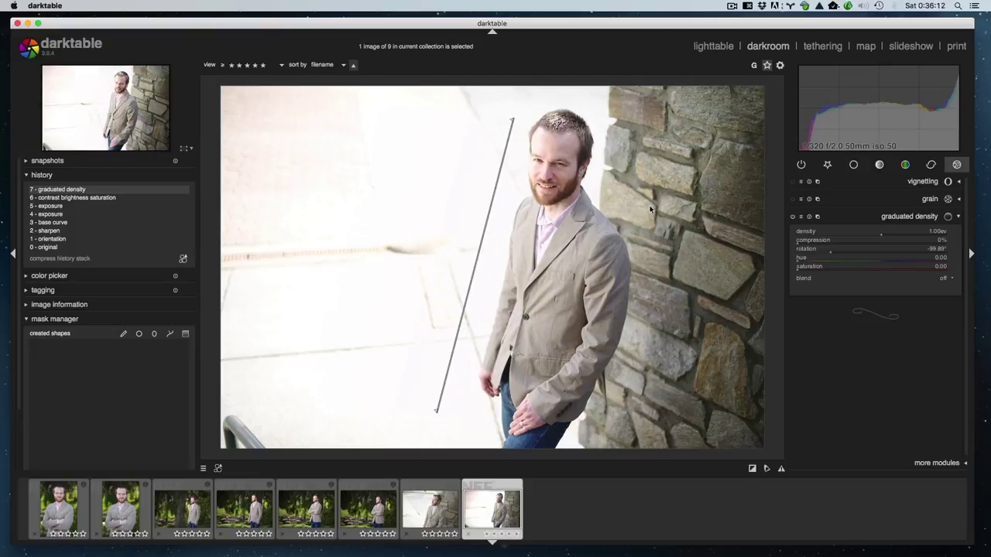
Set the graduated density to 0.42 EV with 33% compression, and move its line farther from the man over the pavement.
left_click(877, 235)
left_click(852, 244)
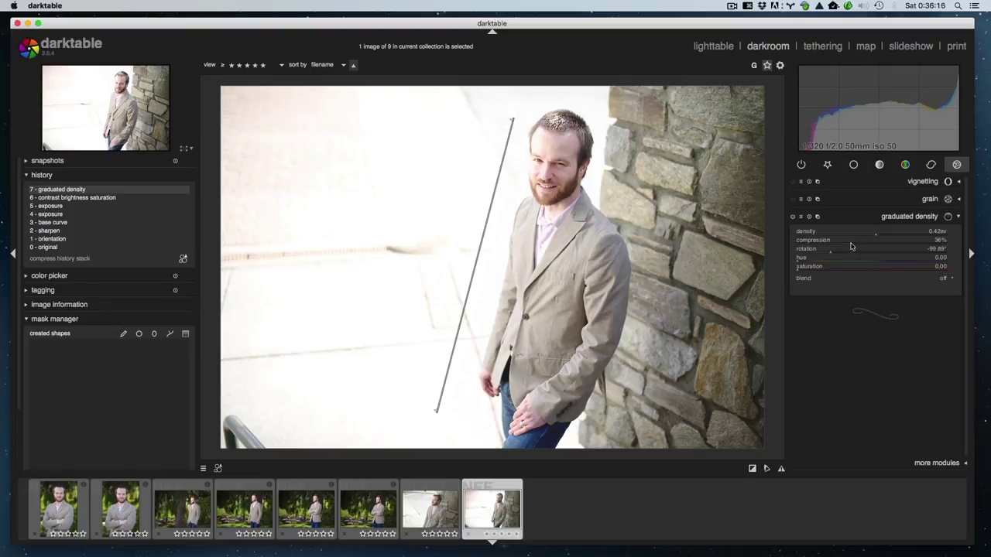
left_click(846, 245)
left_click_drag(499, 193, 445, 188)
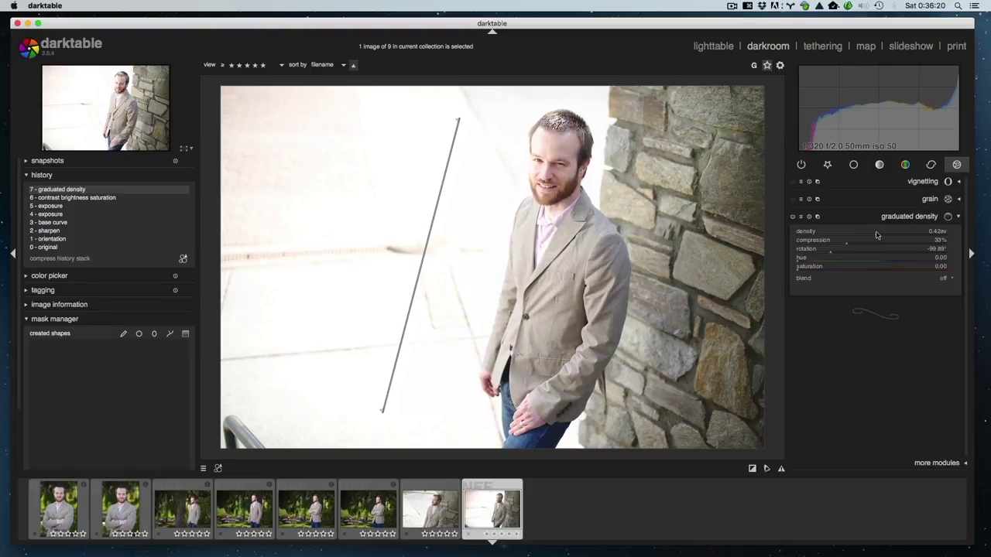
Fine-tune the graduated filter's density by comparing stronger and weaker values, and collapse the module.
scroll(878, 235, "up", 4)
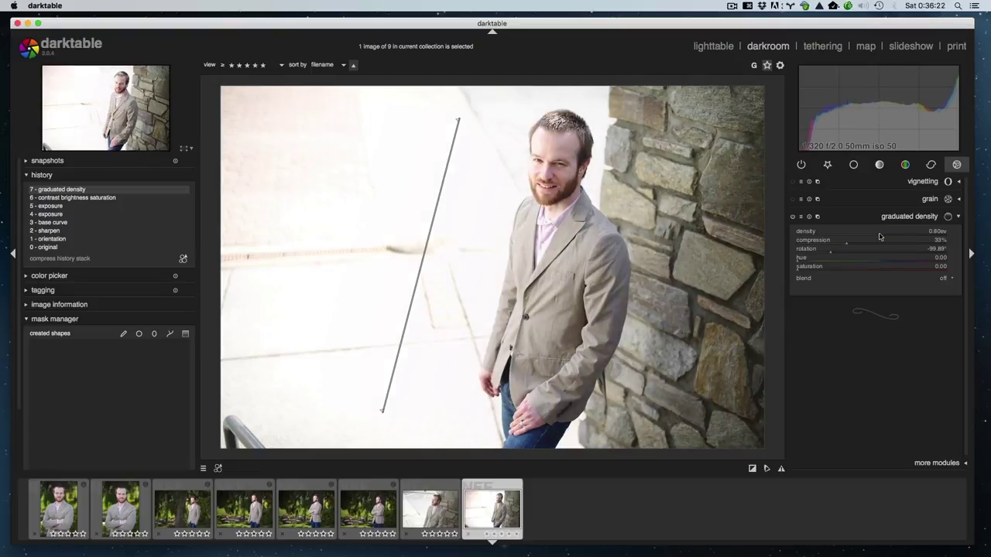
scroll(878, 235, "down", 3)
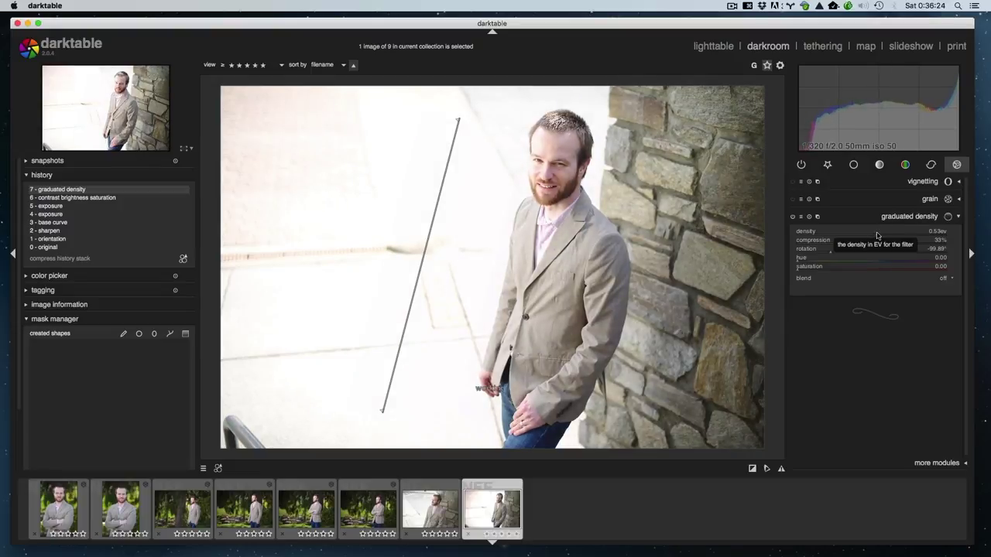
scroll(877, 235, "down", 1)
scroll(876, 235, "down", 1)
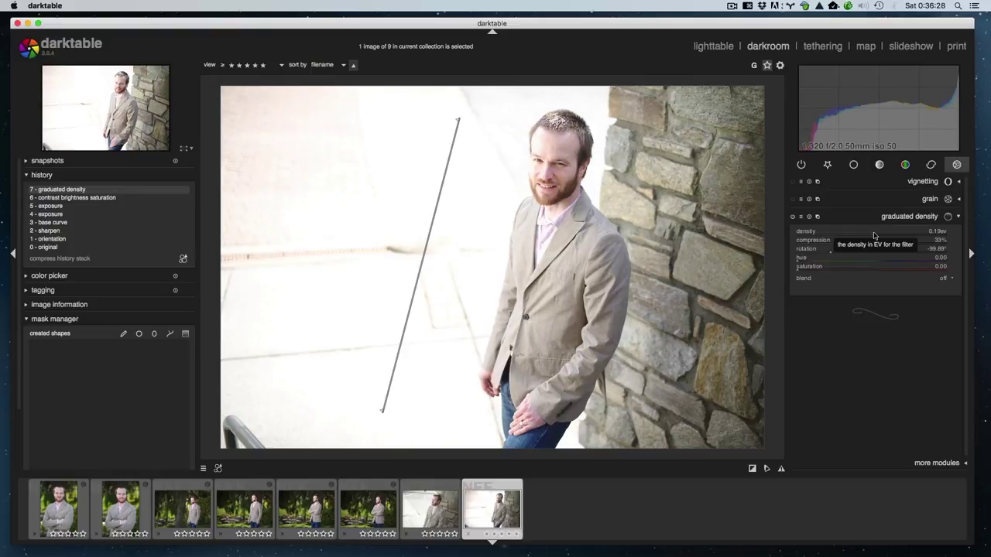
scroll(875, 235, "down", 4)
scroll(871, 235, "up", 2)
scroll(873, 236, "down", 2)
left_click(877, 220)
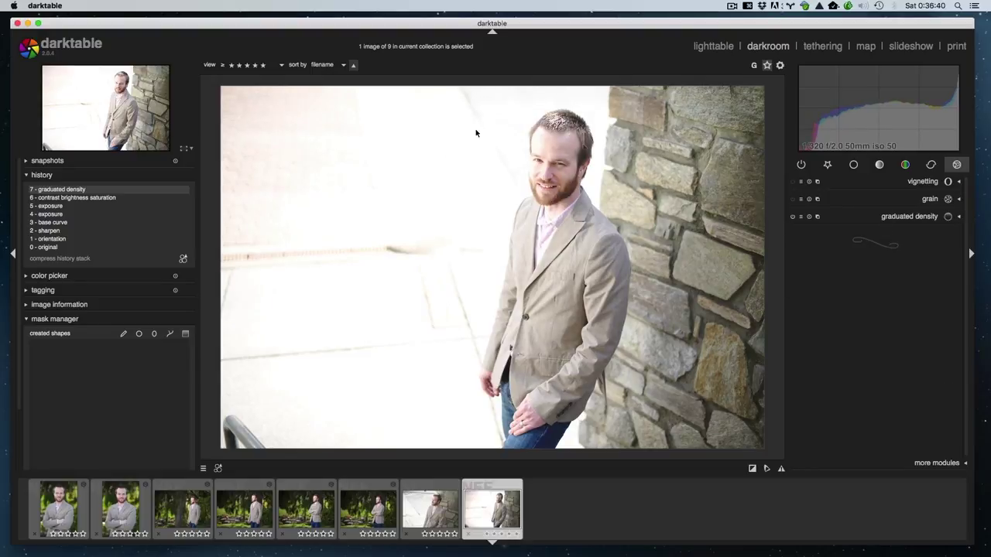
Add a new exposure module instance for correcting the man's overly bright face.
scroll(552, 144, "up", 5)
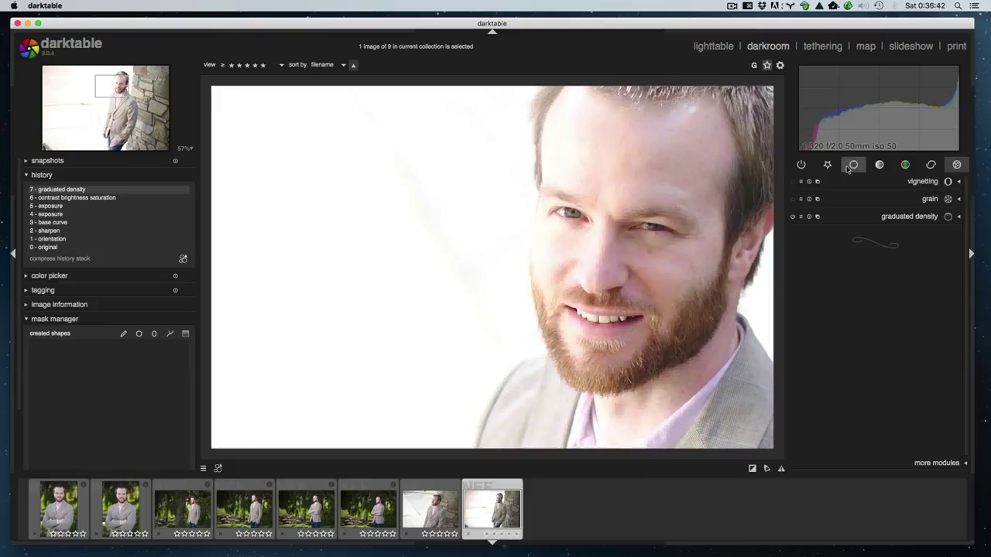
left_click(853, 165)
left_click(856, 182)
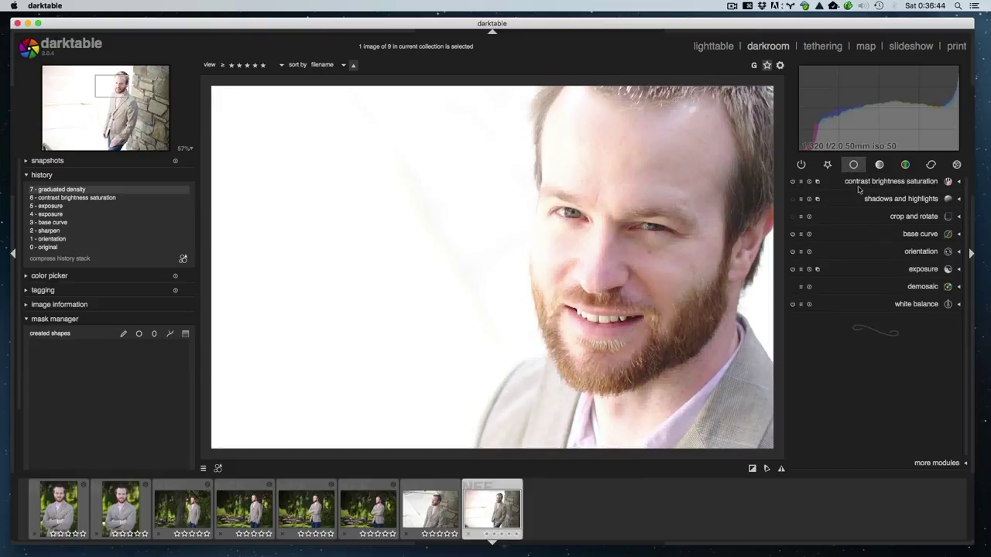
left_click(820, 268)
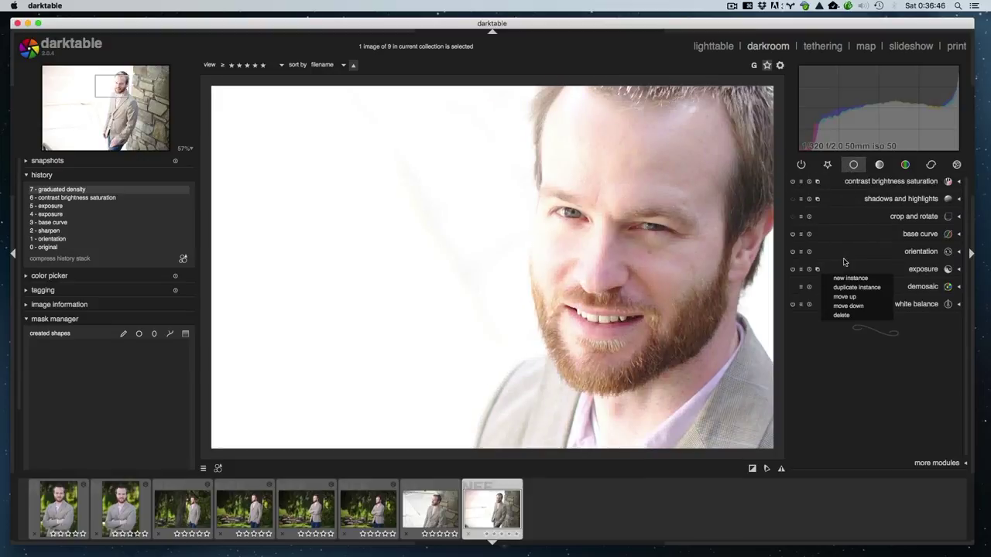
left_click(844, 272)
left_click(875, 269)
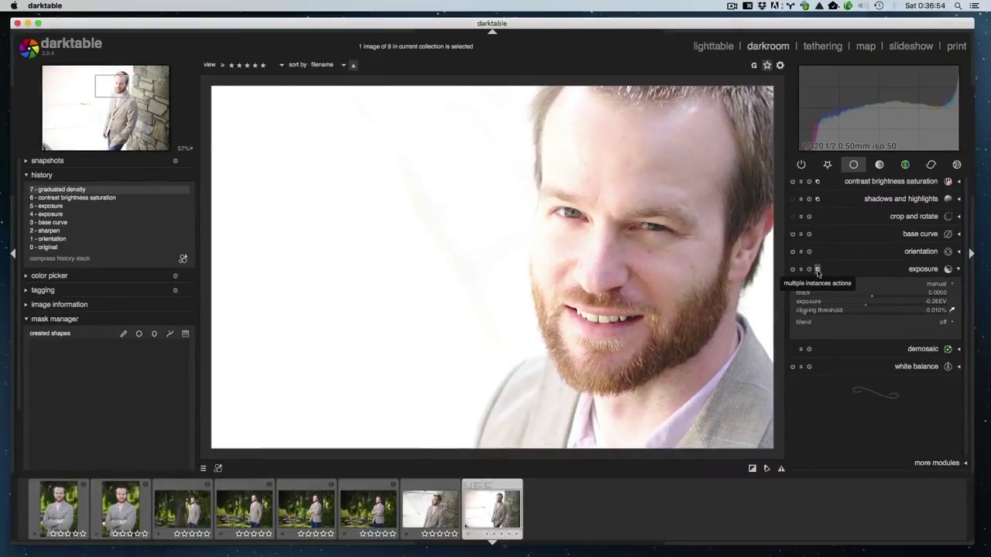
left_click(818, 272)
left_click(848, 279)
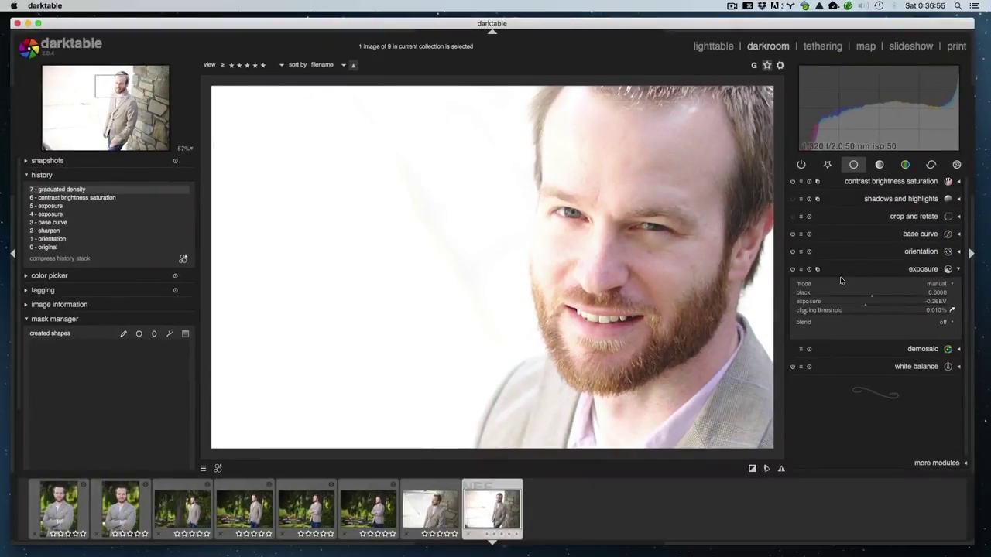
Give the new exposure instance a drawn mask, brushing over the bright side of the man's face from cheek to forehead.
left_click(943, 324)
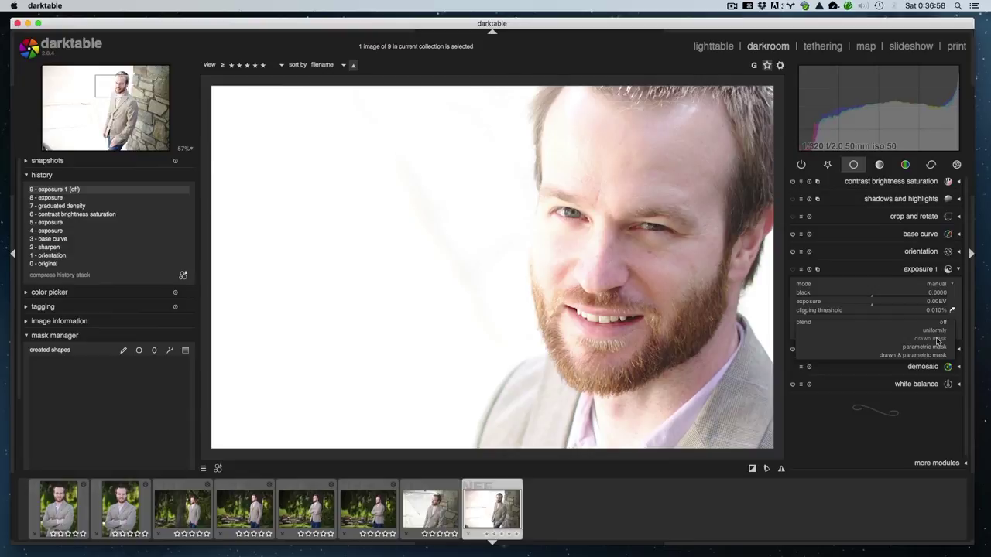
left_click(937, 339)
left_click(890, 334)
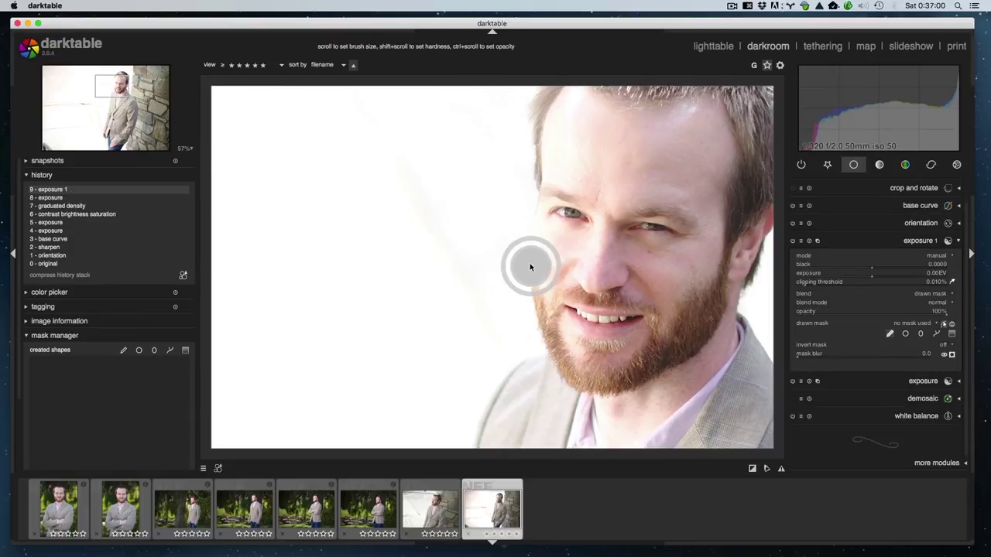
mouse_move(555, 247)
left_mouse_down()
mouse_move(567, 128)
mouse_move(554, 175)
mouse_move(552, 269)
mouse_move(544, 188)
mouse_move(572, 107)
left_mouse_up()
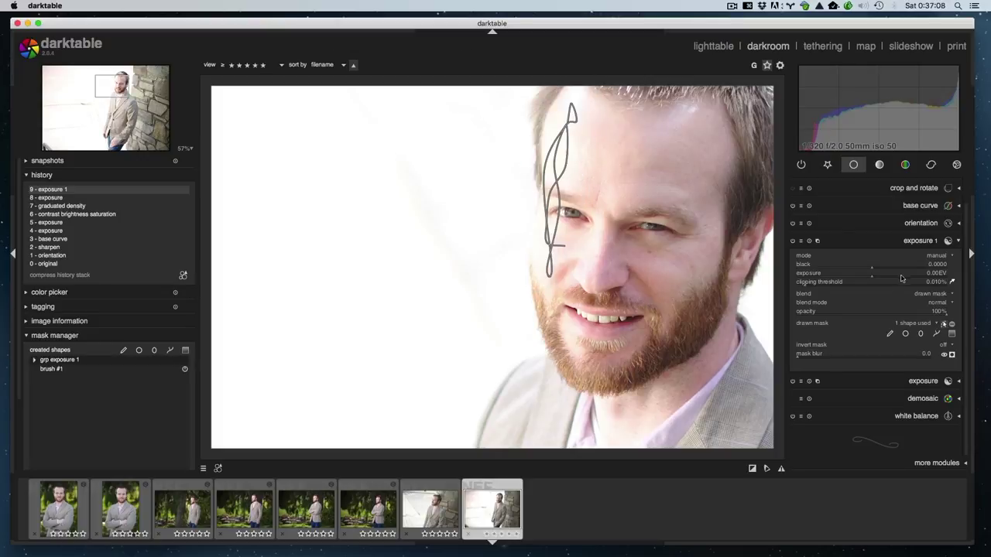
Lower the exposure inside the face mask to -0.24 EV.
left_click(864, 278)
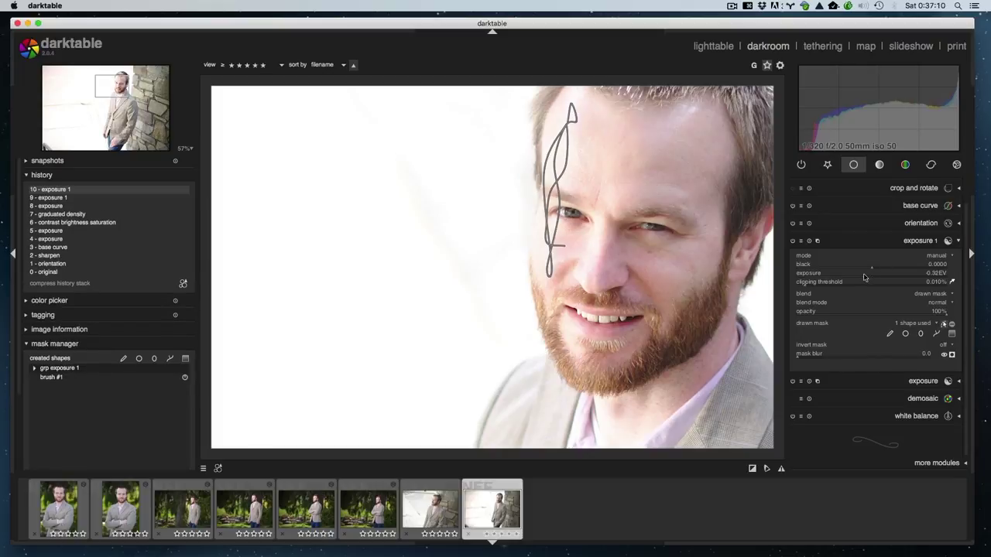
left_click(864, 277)
left_click(882, 244)
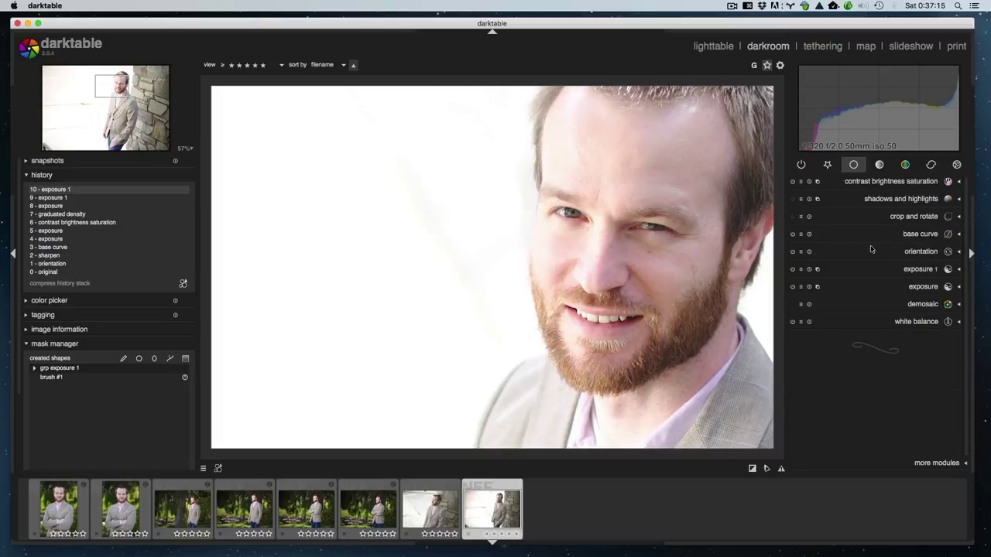
left_click(906, 268)
left_click(863, 277)
scroll(863, 277, "up", 3)
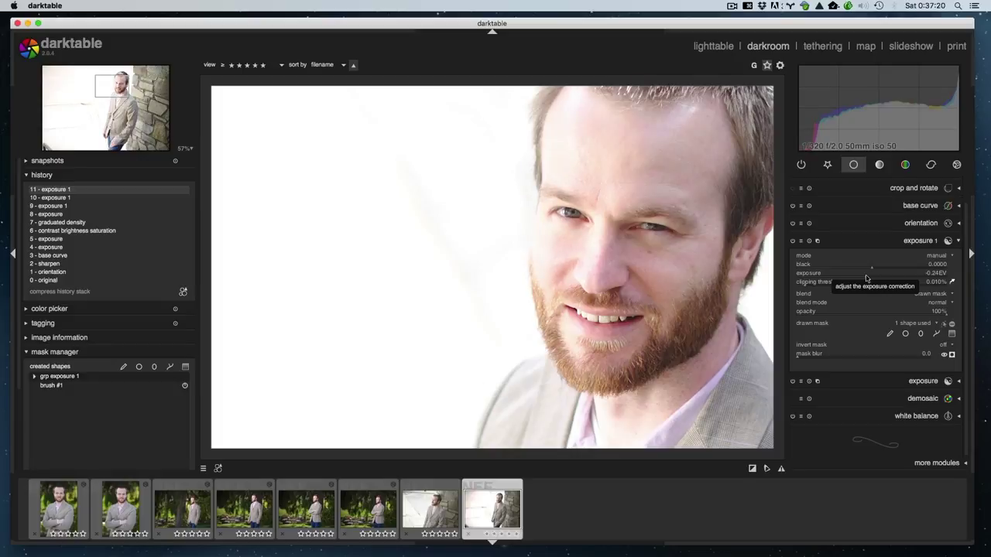
Check the whole photo for overexposed areas with the overexposure indicator, and turn the indicator off again.
middle_click(683, 252)
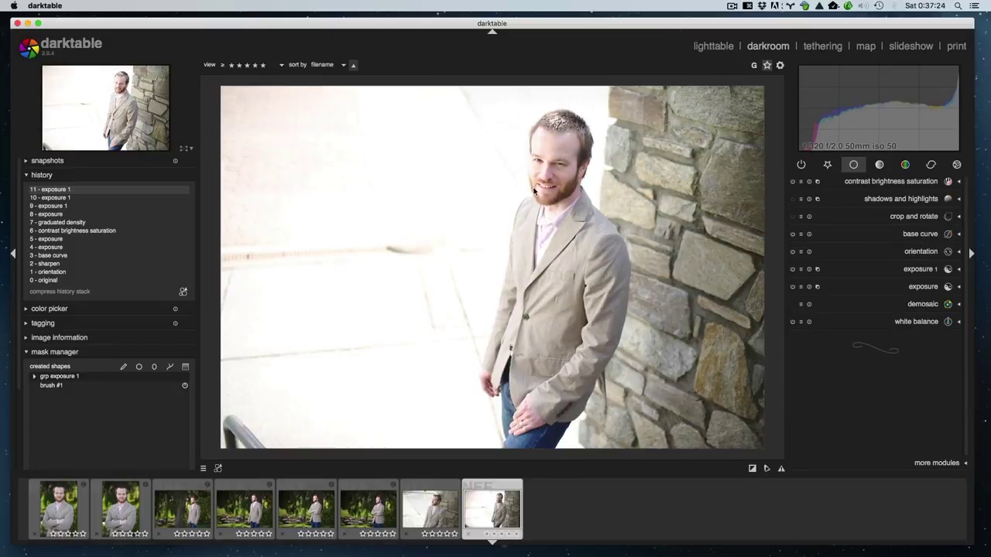
left_click(752, 469)
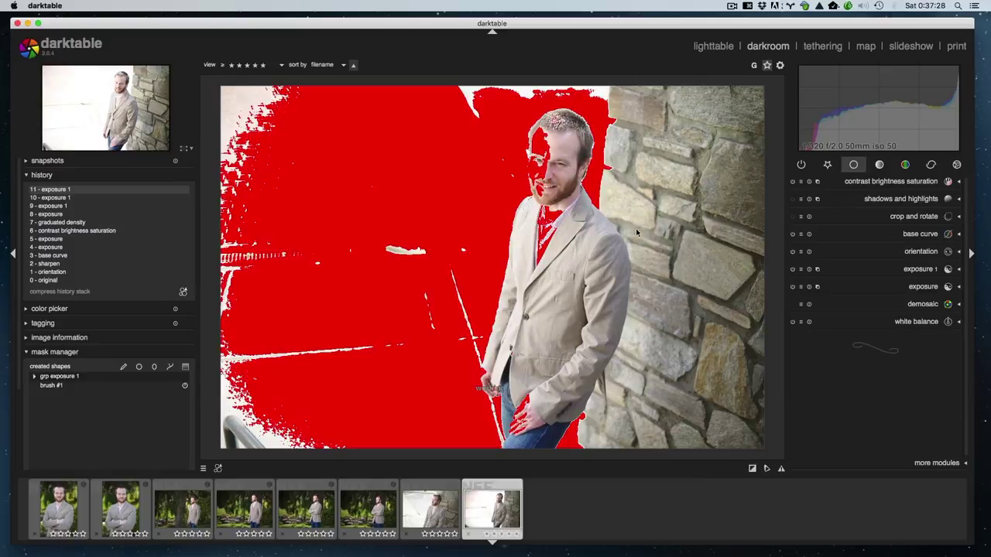
key("o")
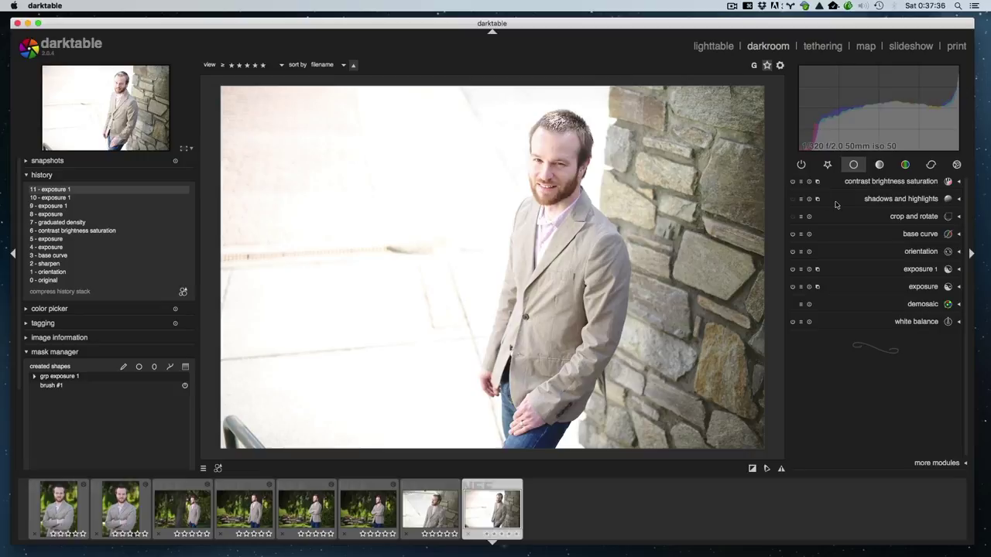
Set the photo's contrast to 0.07 and its saturation to 0.03.
left_click(826, 164)
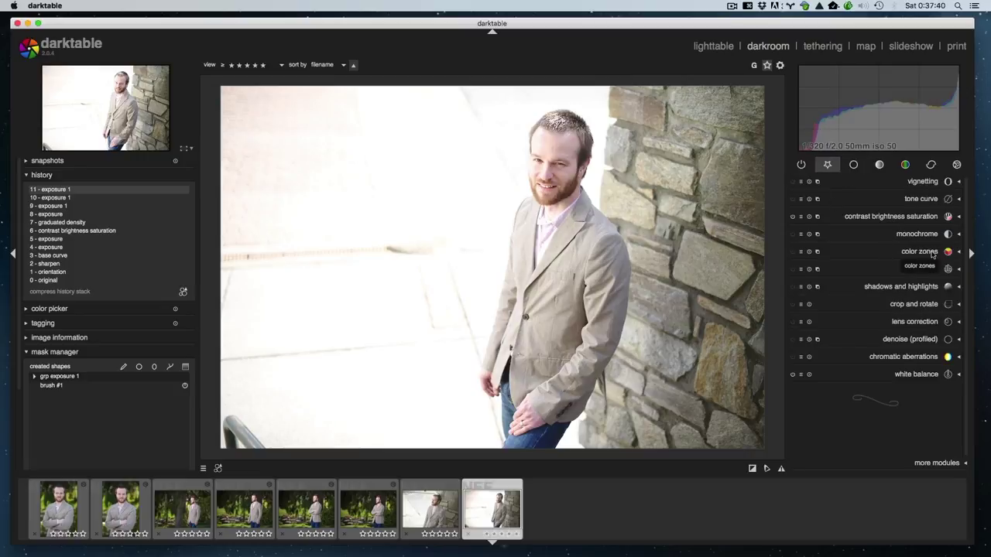
left_click(875, 216)
left_click(876, 236)
left_click_drag(883, 225, 877, 223)
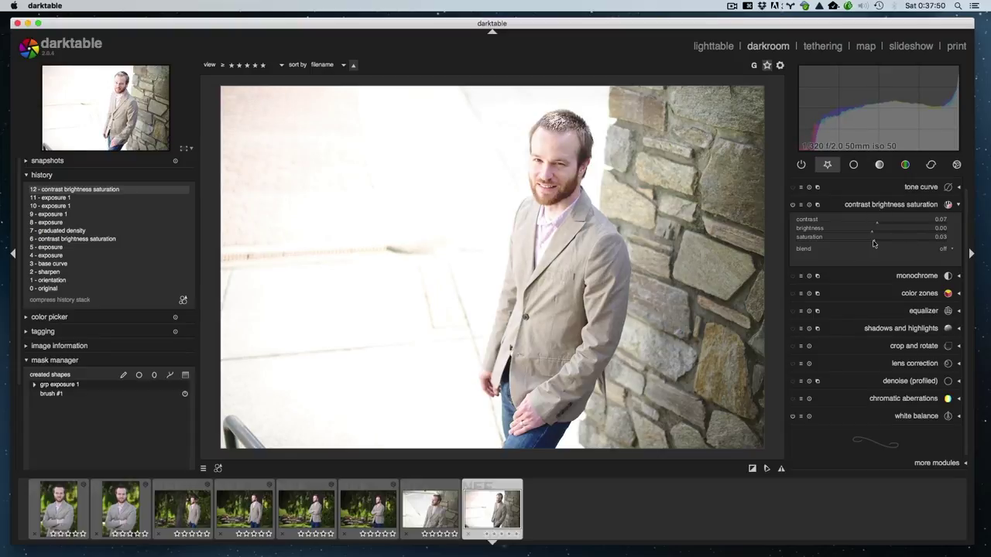
left_click(887, 207)
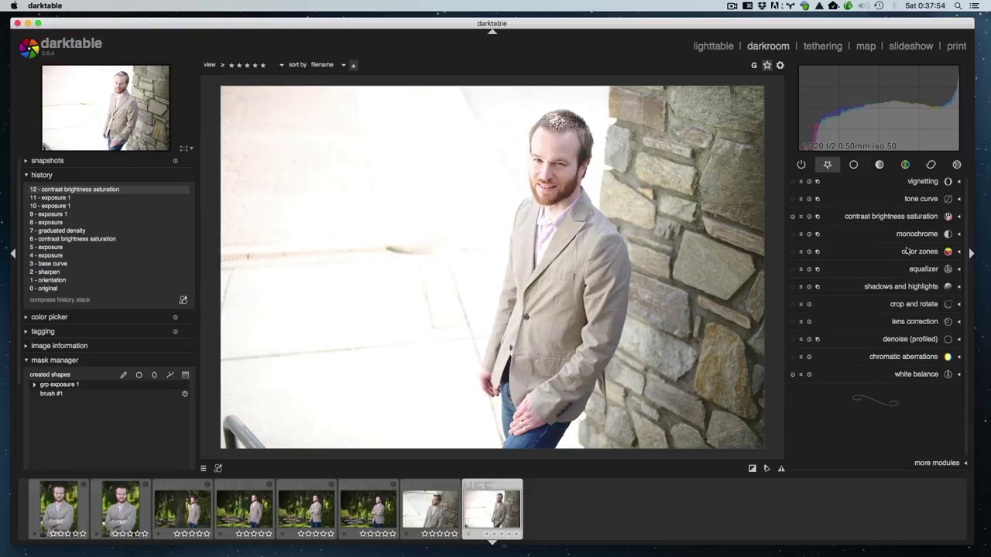
Fine-tune the photo's white balance temperature, trying a value of 5658K.
left_click(922, 374)
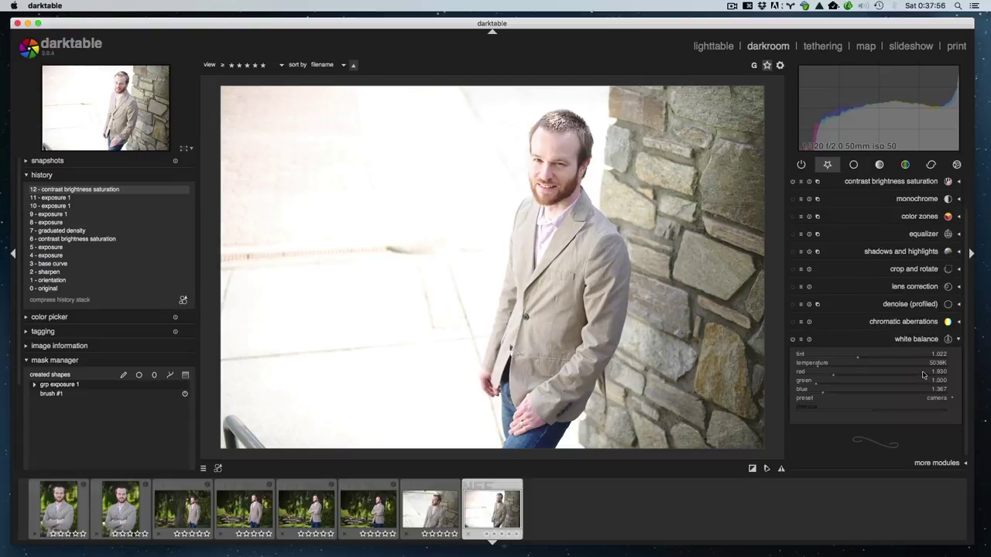
scroll(823, 367, "up", 3)
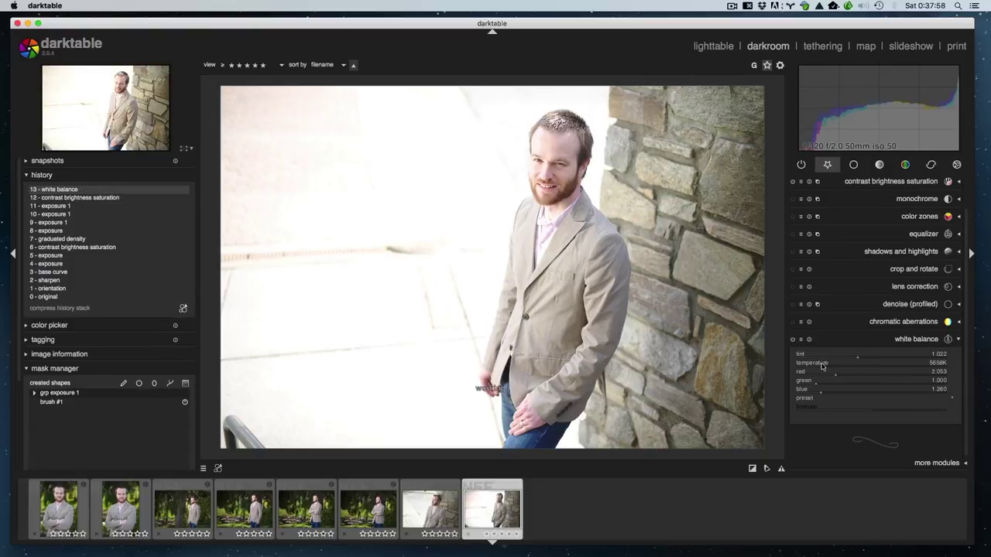
scroll(821, 366, "down", 3)
left_click(867, 339)
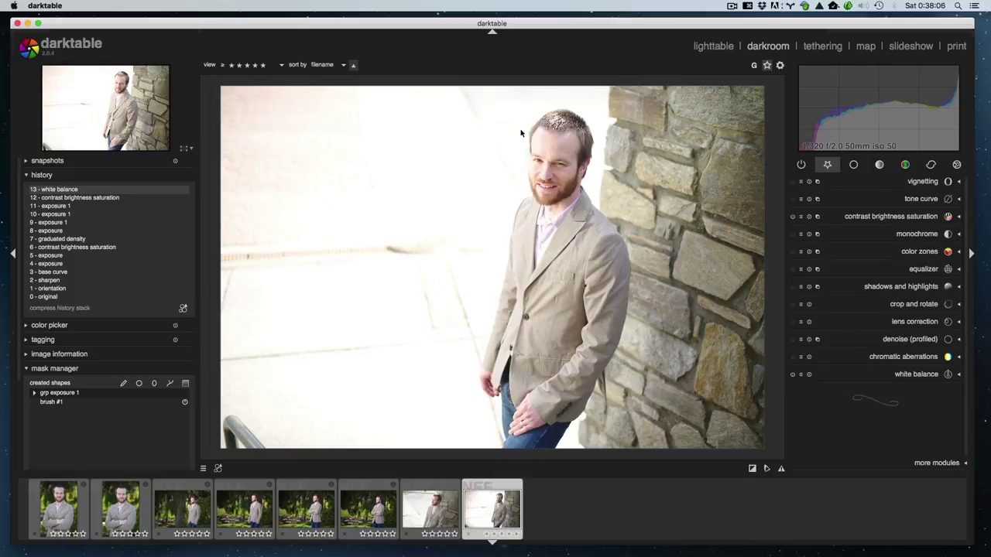
Reopen the masked exposure instance for the man's face and adjust its exposure to around -0.28 EV.
scroll(519, 128, "up", 3)
left_click(852, 165)
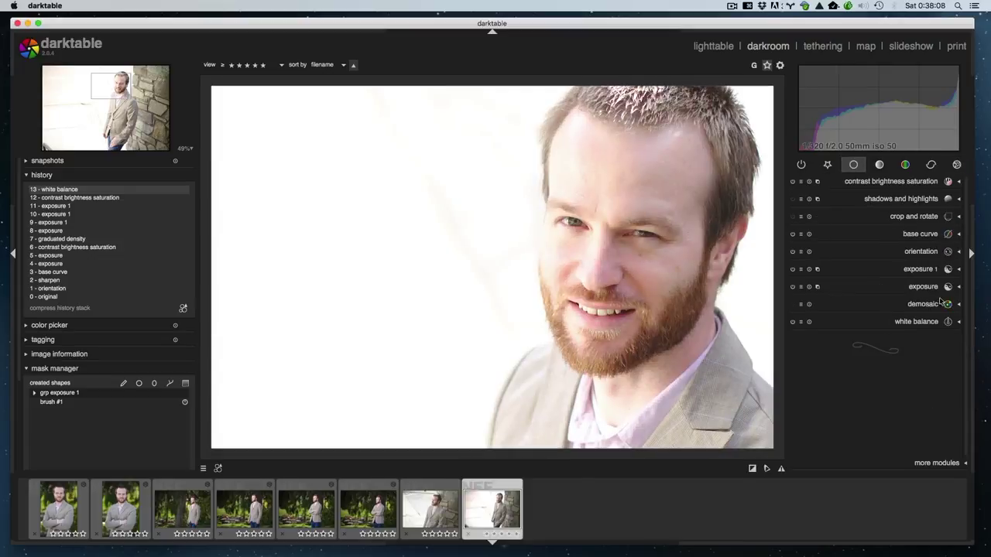
left_click(925, 271)
left_click_drag(864, 276, 858, 274)
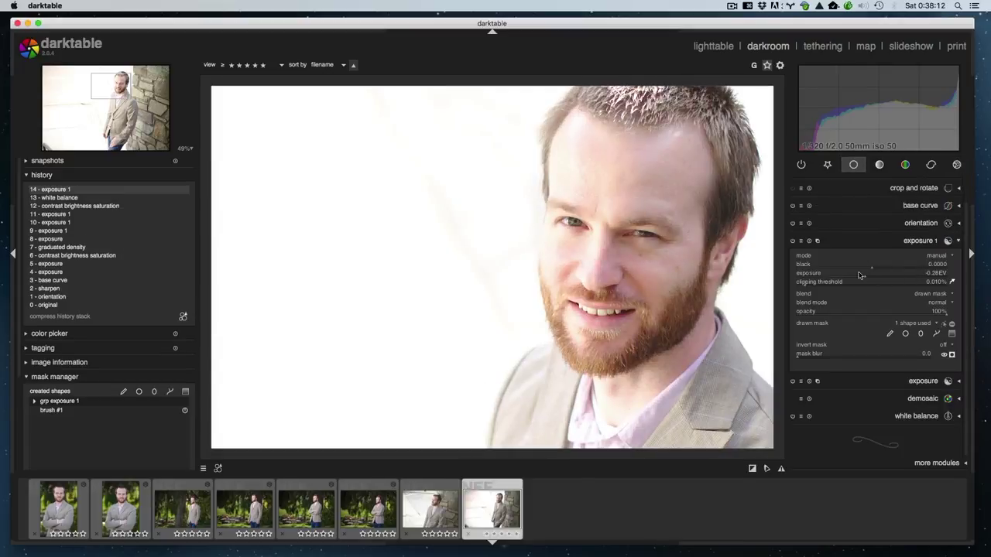
scroll(858, 275, "up", 1)
Exaggerate the masked exposure to -1.71 EV and compare the mask's edge on the face with blur at 55 and at 0.
left_click(824, 357)
left_click(850, 359)
left_click(872, 359)
left_click_drag(862, 275, 829, 275)
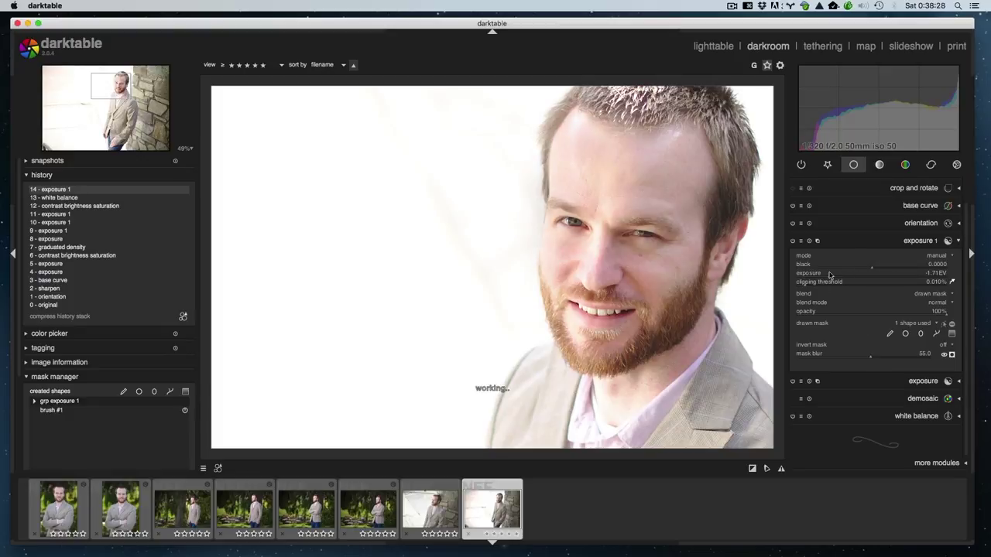
left_click(892, 361)
left_click_drag(868, 359, 790, 359)
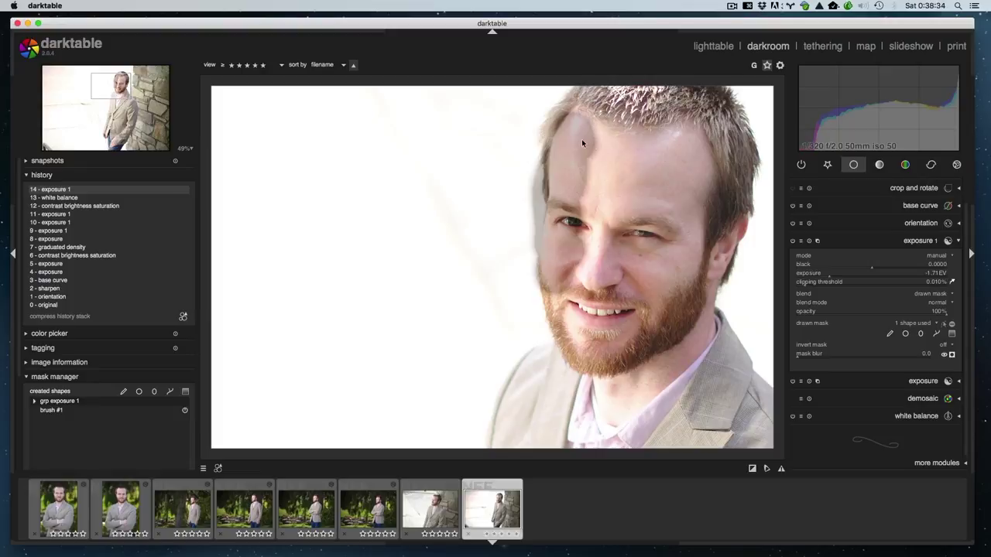
Set the face mask's blur to 65.5 and its exposure to -0.45 EV.
left_click_drag(845, 359, 885, 359)
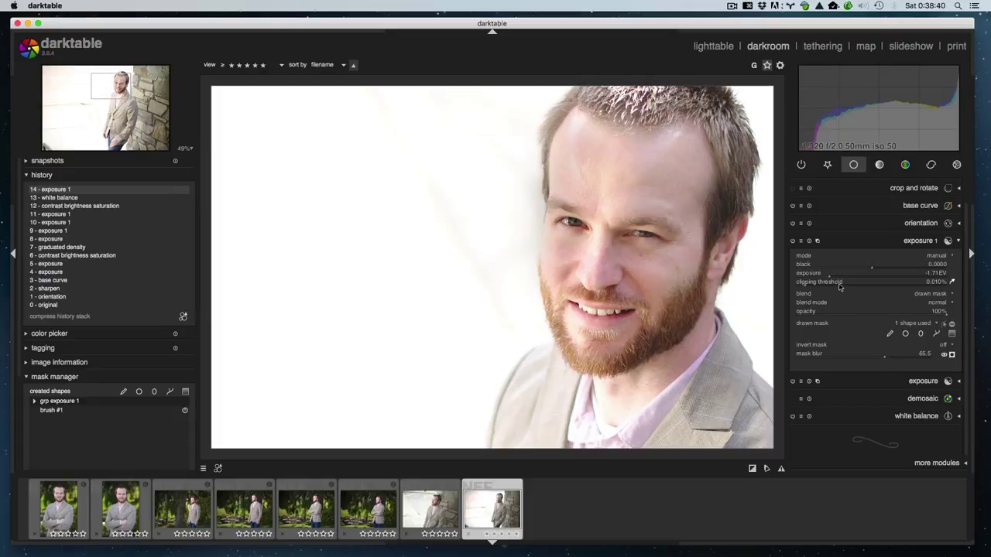
left_click(861, 277)
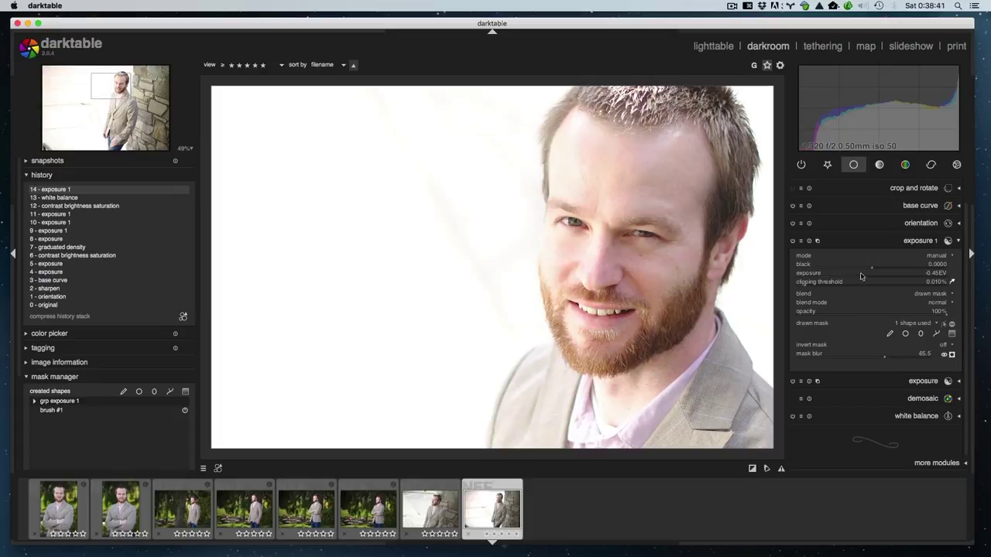
Add a second brush stroke to the face mask beneath the eye, and set the masked exposure to -0.51 EV.
left_click(890, 334)
mouse_move(584, 226)
left_mouse_down()
mouse_move(587, 258)
mouse_move(558, 268)
mouse_move(573, 134)
left_mouse_up()
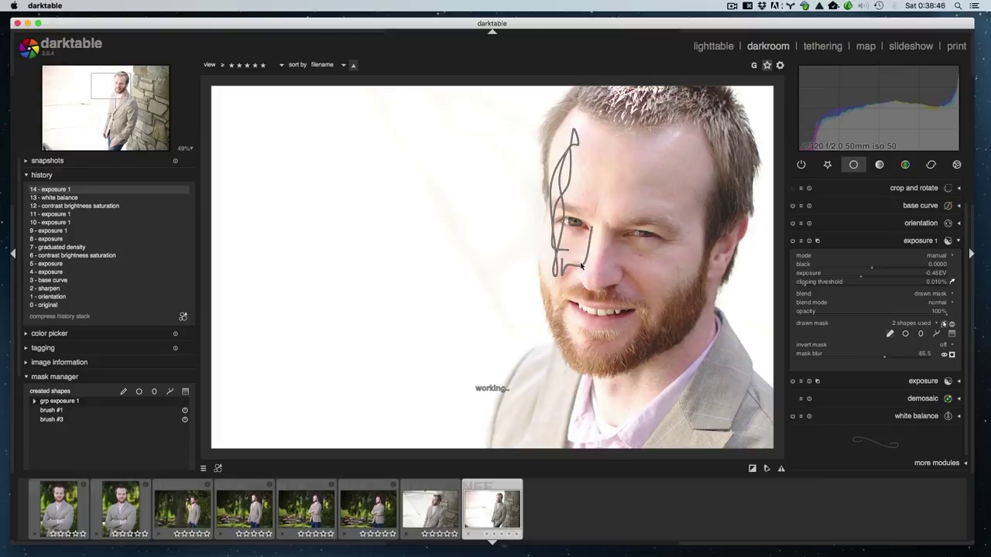
left_click(858, 279)
scroll(872, 271, "up", 1)
scroll(860, 279, "down", 4)
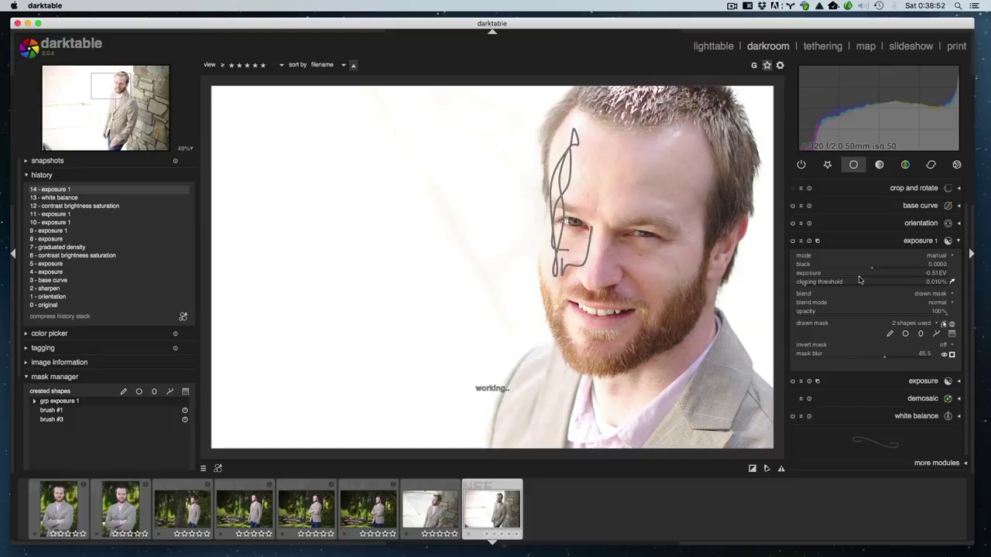
left_click(883, 240)
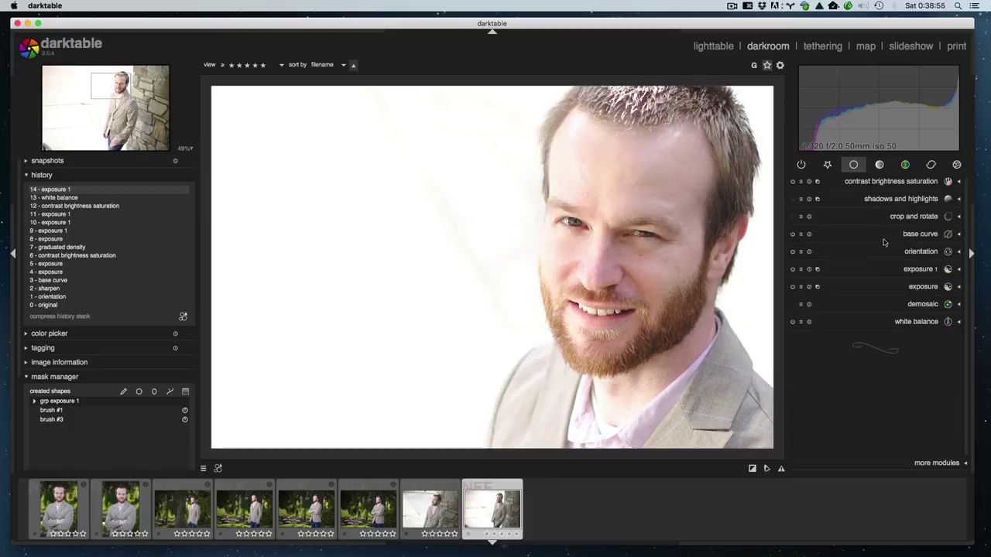
Set the masked exposure correction on the man's face to -0.43 EV.
middle_click(676, 256)
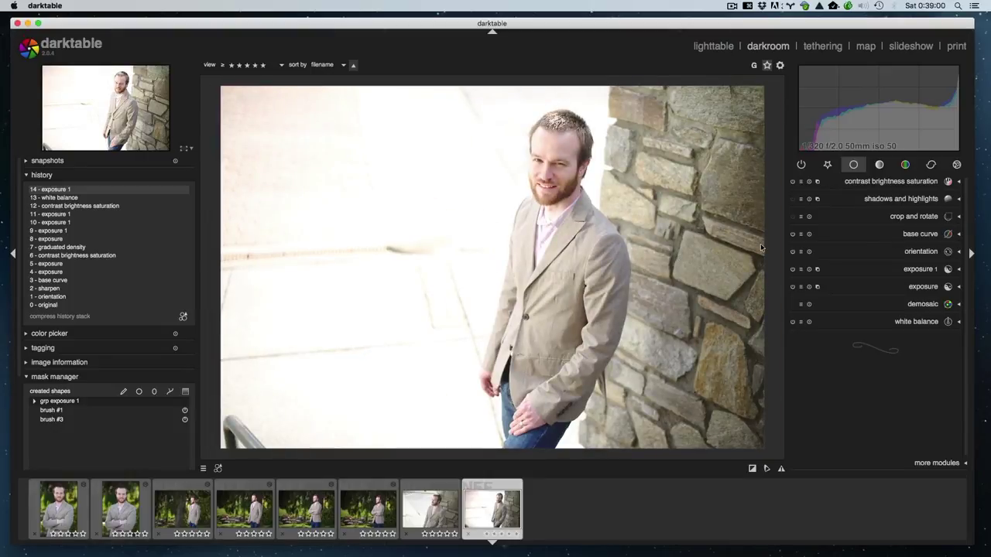
left_click(906, 270)
scroll(861, 277, "up", 4)
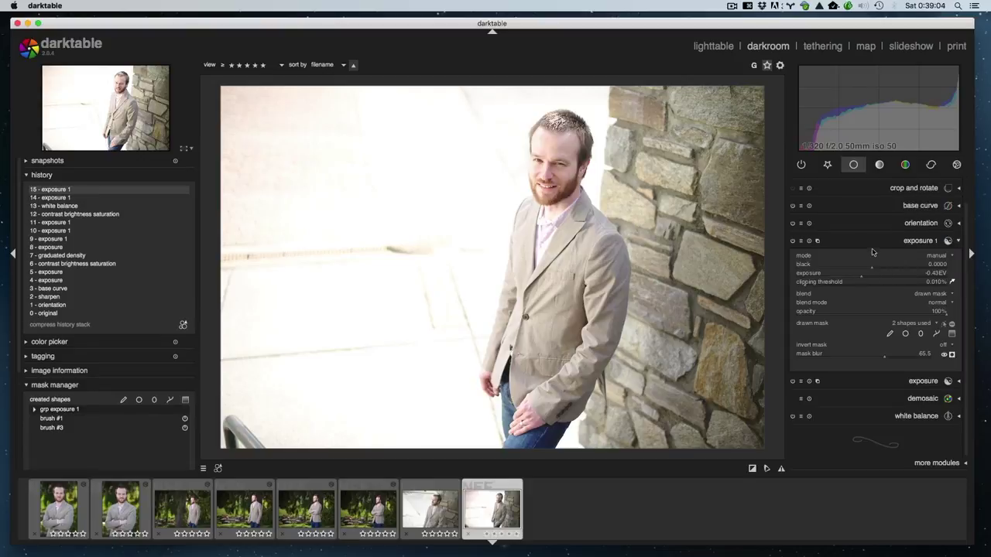
left_click(880, 240)
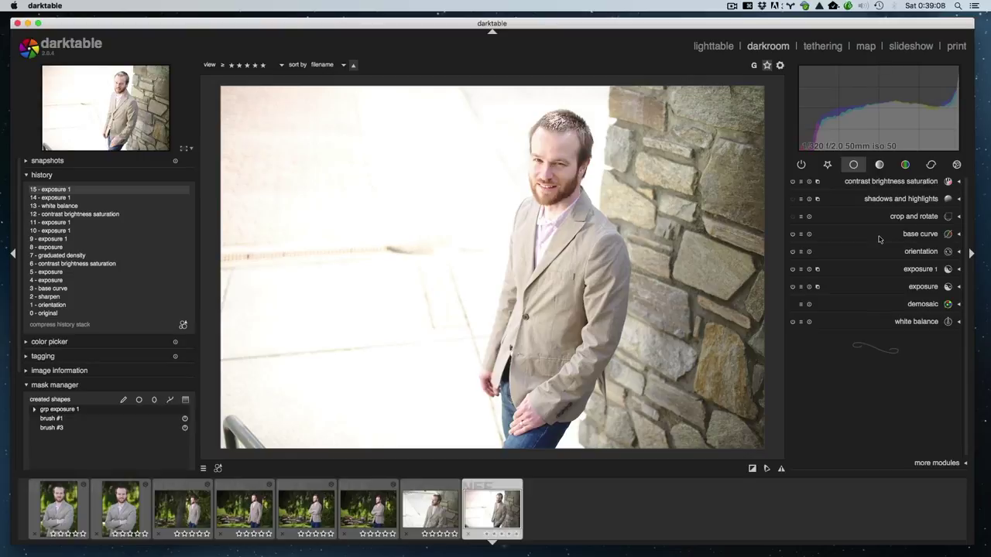
Try cropping the photo in its original image aspect, trimming the pavement side and narrow strips at the upper and lower edges.
left_click(885, 183)
left_click(883, 183)
left_click(913, 218)
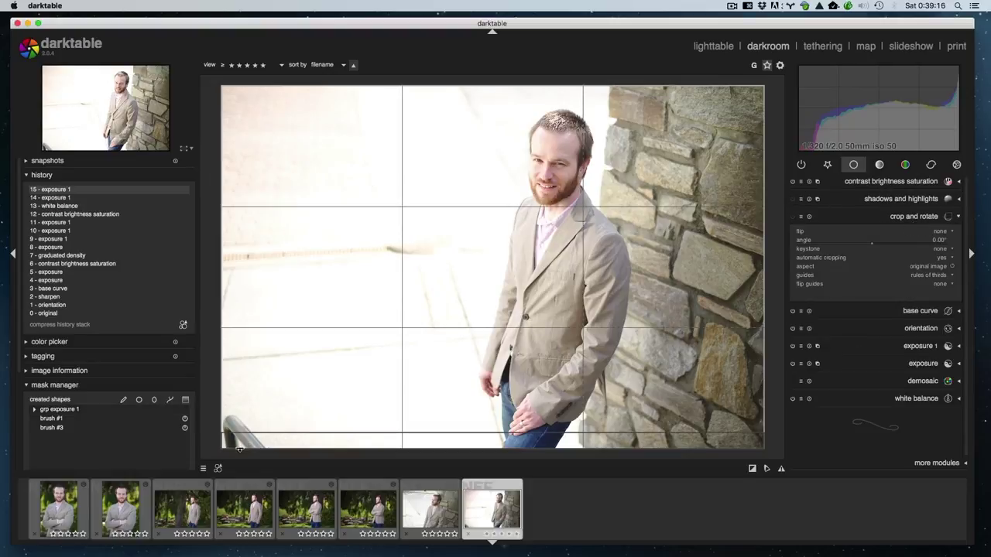
left_click_drag(233, 440, 277, 422)
left_click_drag(319, 382, 323, 397)
left_click_drag(283, 423, 323, 381)
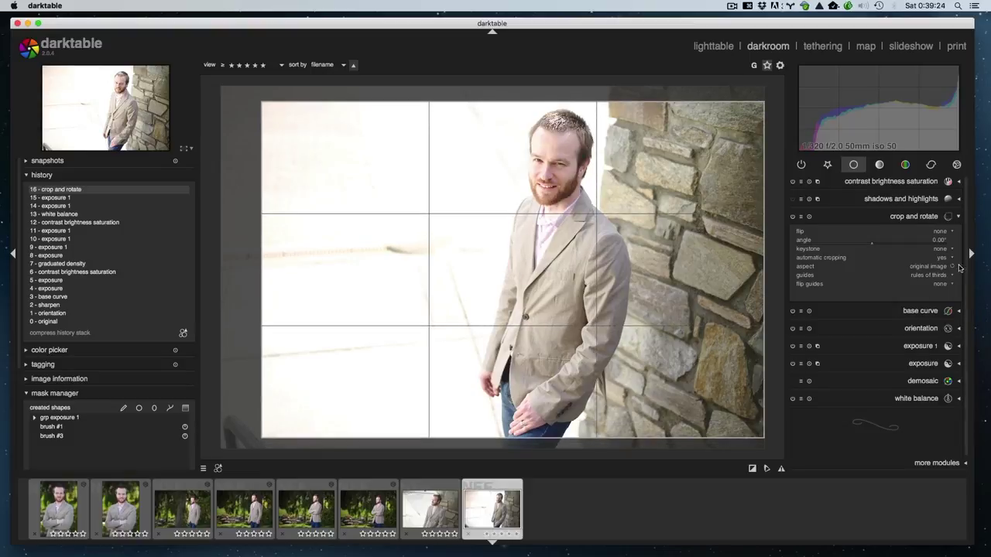
Crop the photo to the square 1.00 aspect at full height, framing the man with some pavement and part of the stone wall.
left_click(932, 268)
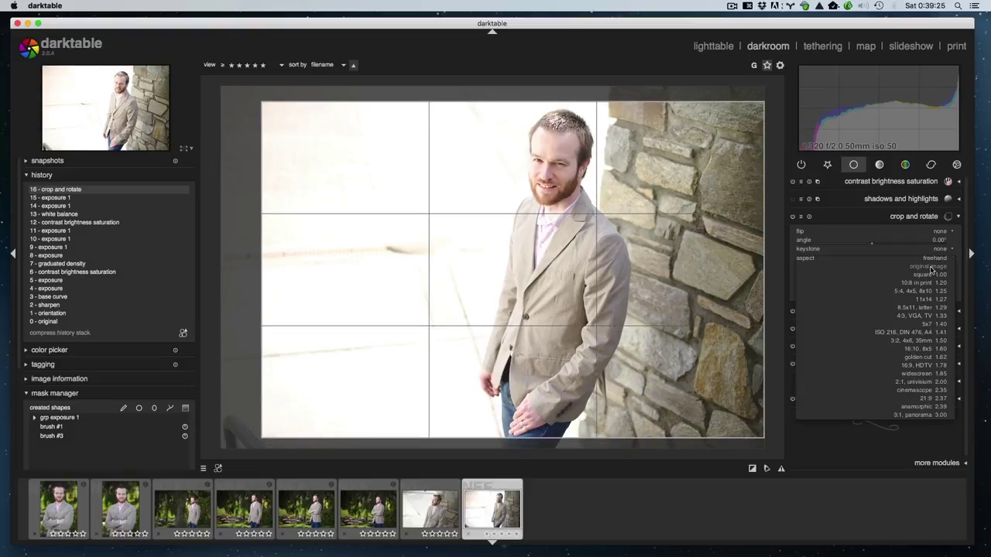
left_click(933, 275)
left_click_drag(486, 294, 401, 293)
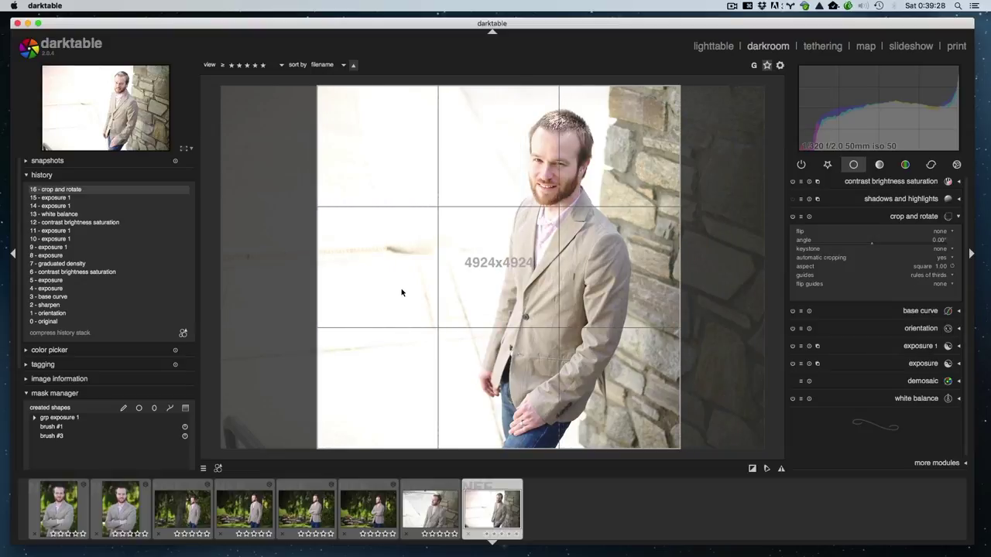
left_click(905, 221)
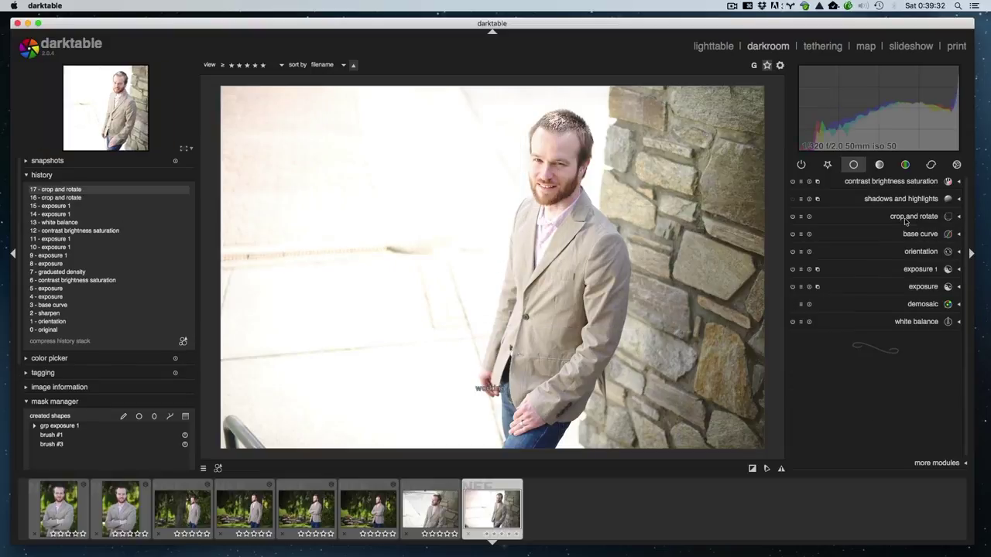
left_click(905, 221)
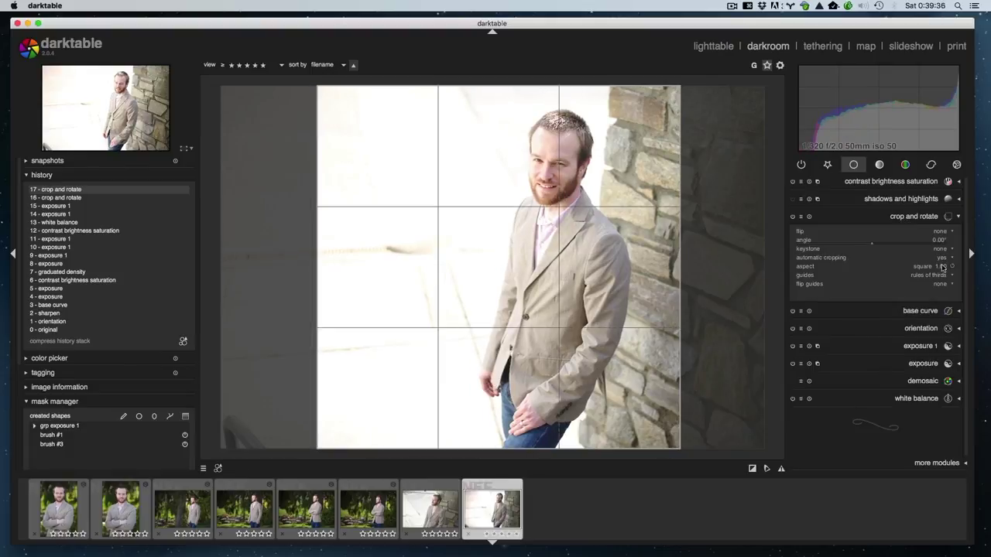
left_click(943, 267)
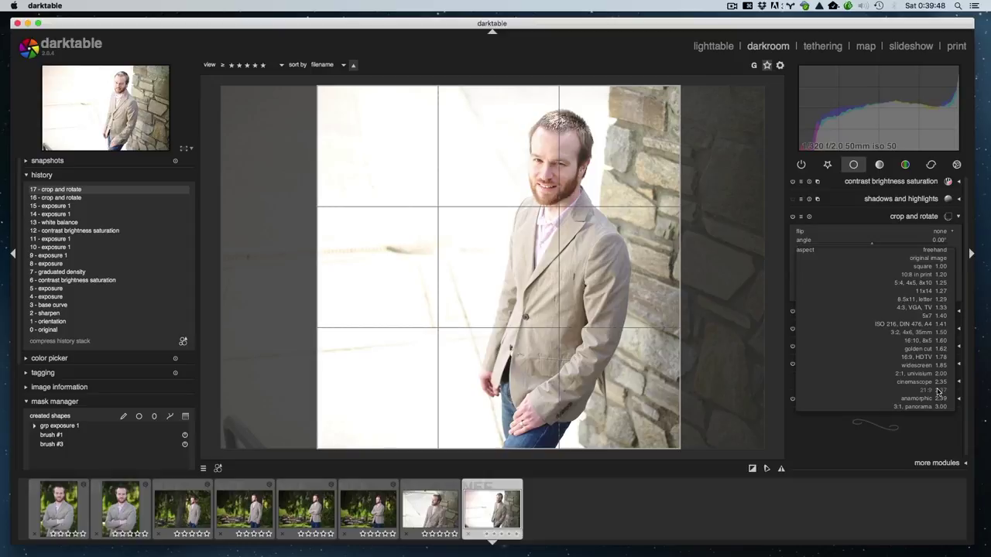
left_click(944, 349)
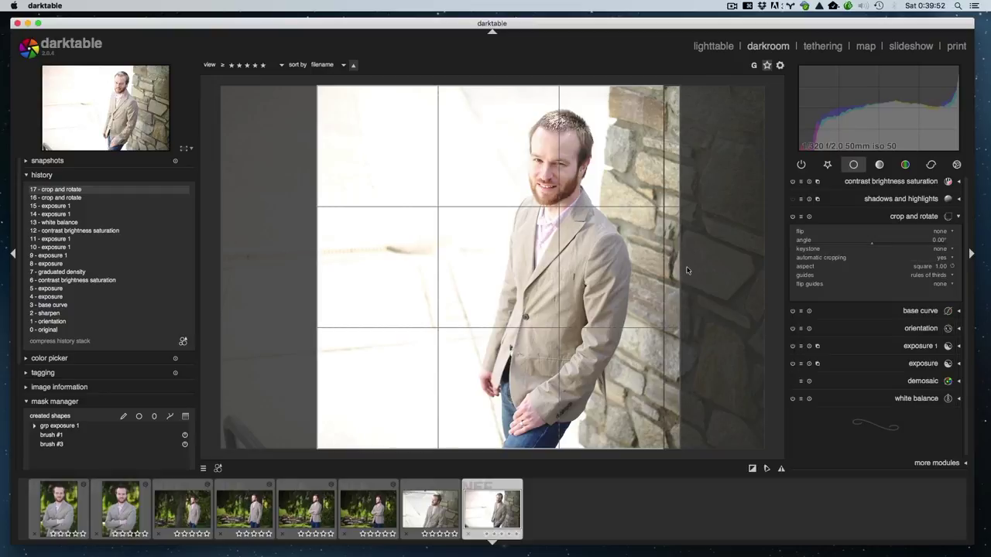
left_click(889, 222)
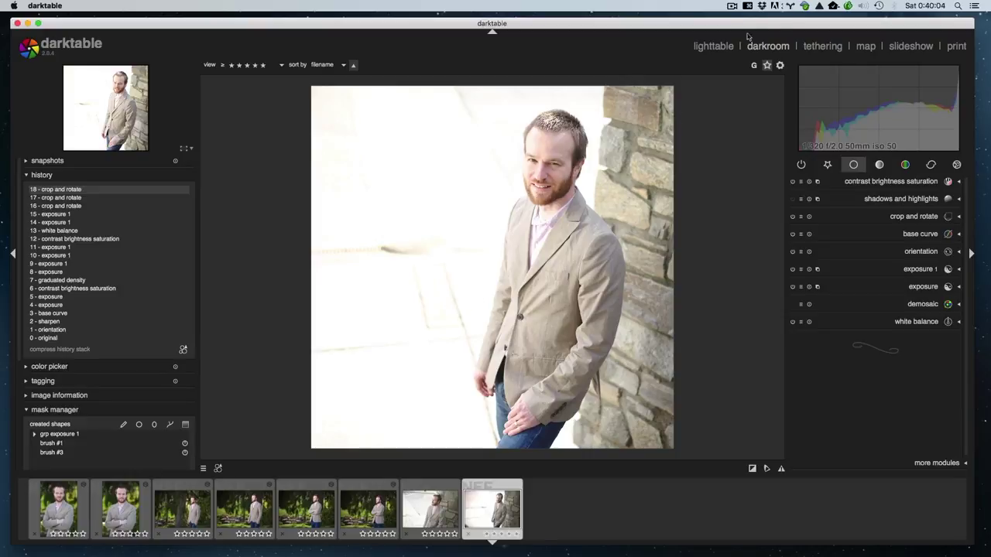
Open the neighbouring photo of the man looking sideways by the stone wall for editing and set its crop aspect to original image.
left_click(713, 46)
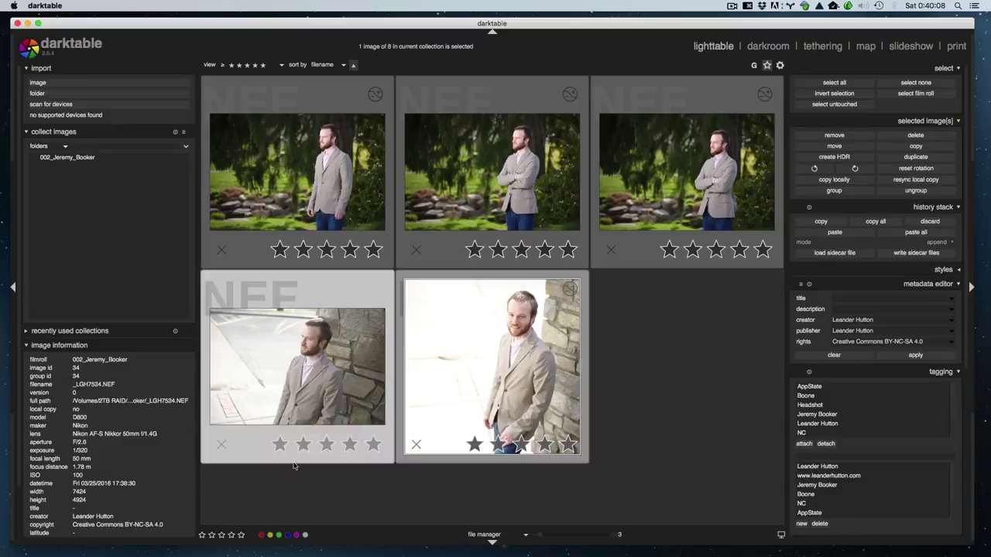
key("d")
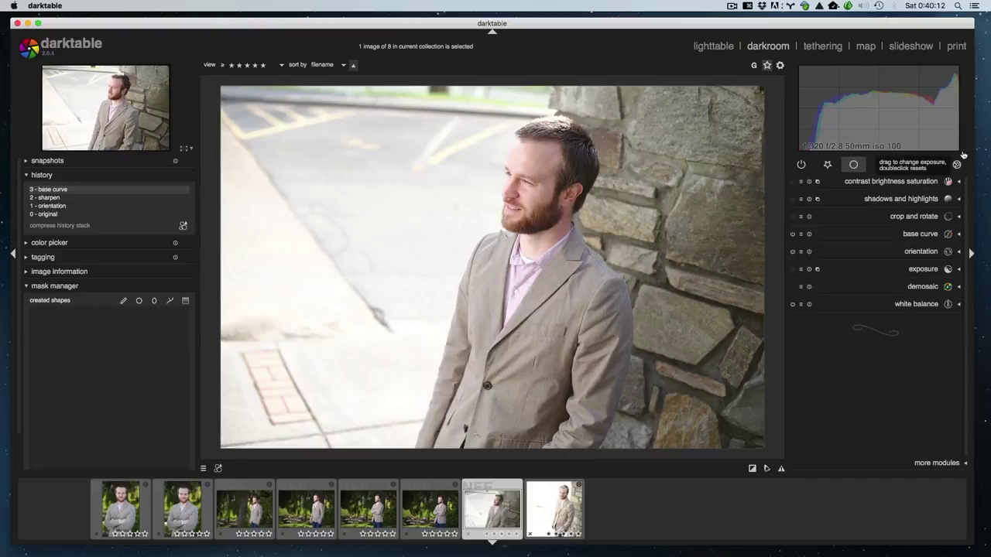
left_click(915, 218)
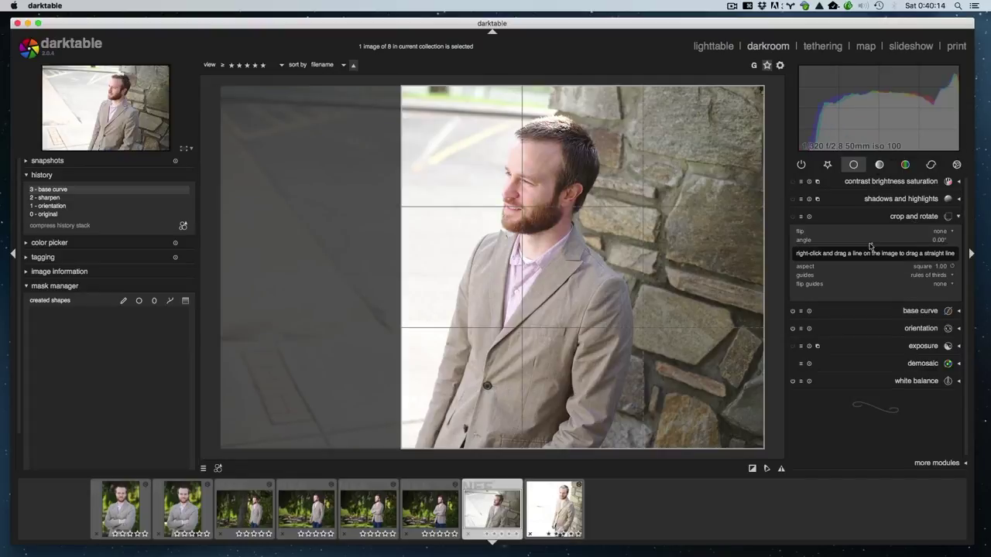
left_click(940, 267)
left_click(933, 258)
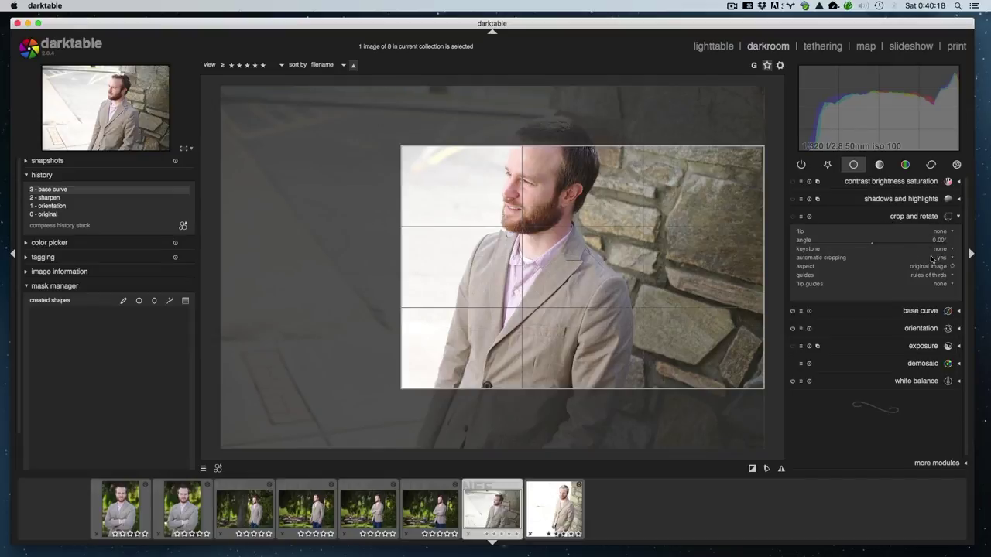
Enlarge and reposition the crop to trim the wall side and thin strips above and below the man, and apply it.
left_click_drag(415, 159, 369, 127)
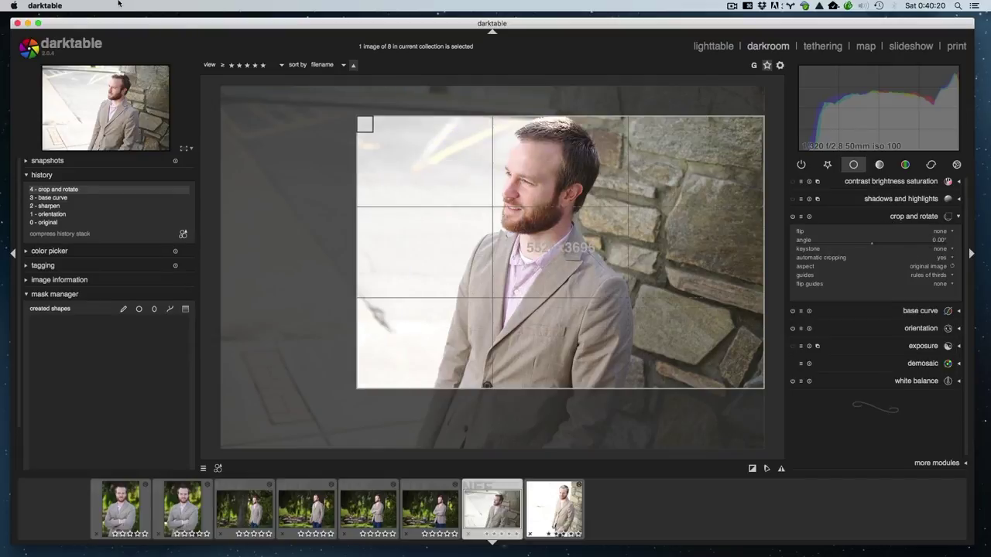
left_click_drag(450, 151, 611, 295)
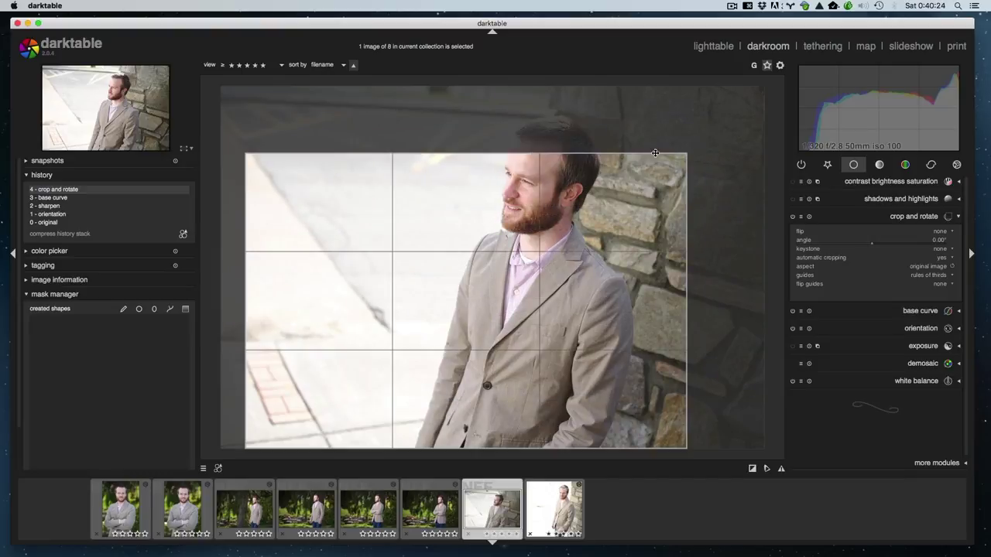
left_click_drag(670, 165, 750, 111)
left_click_drag(542, 214, 521, 201)
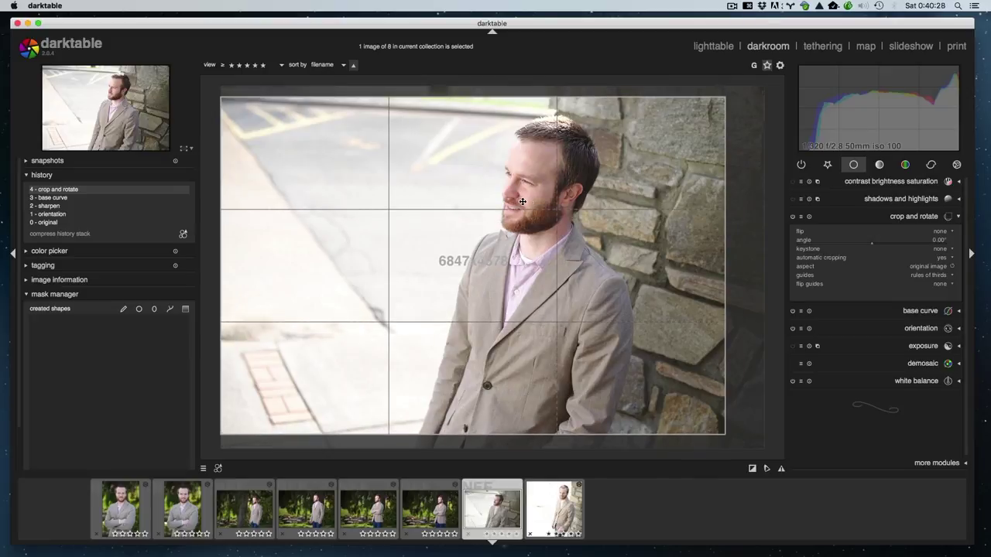
left_click(926, 216)
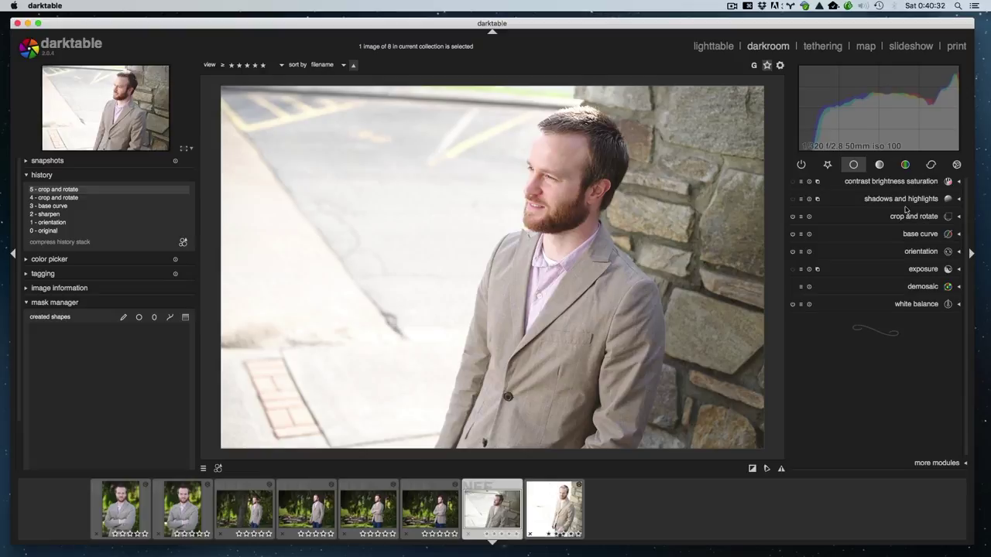
Raise the photo's contrast slightly with the contrast brightness saturation module.
left_click(908, 201)
left_click(895, 199)
left_click(887, 184)
left_click(878, 197)
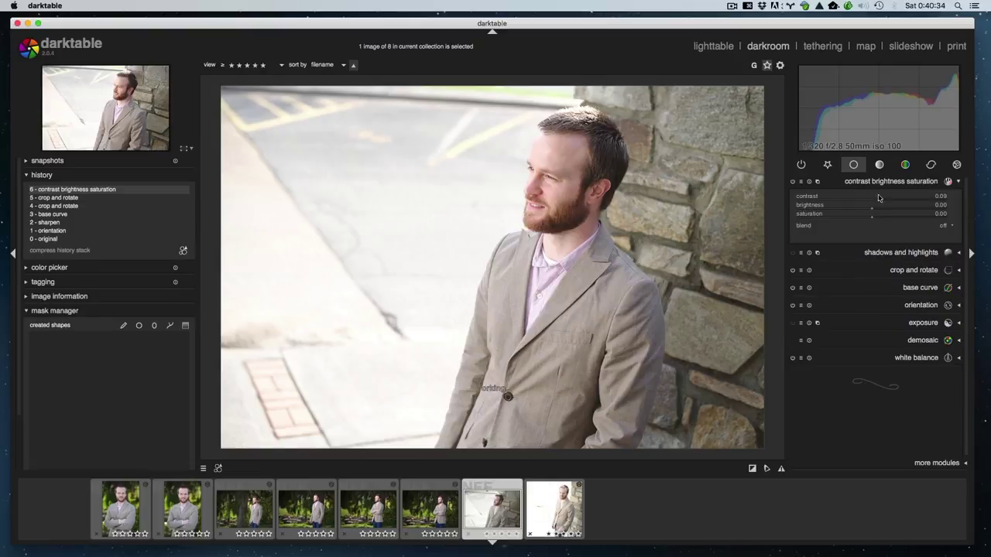
left_click(875, 197)
left_click(883, 186)
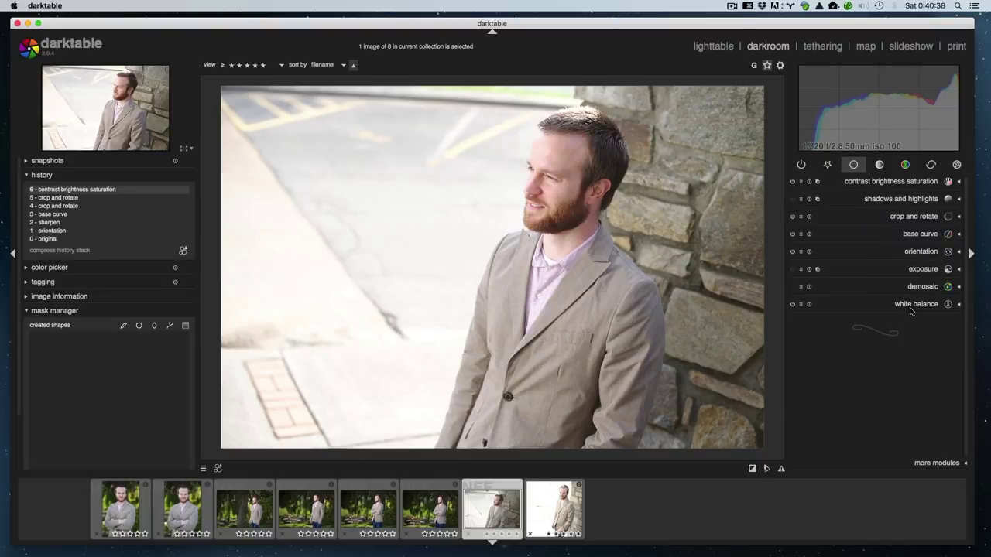
Set the white balance temperature to about 5258K and fine-tune the exposure module slightly.
left_click(911, 309)
left_click(822, 331)
scroll(822, 331, "down", 4)
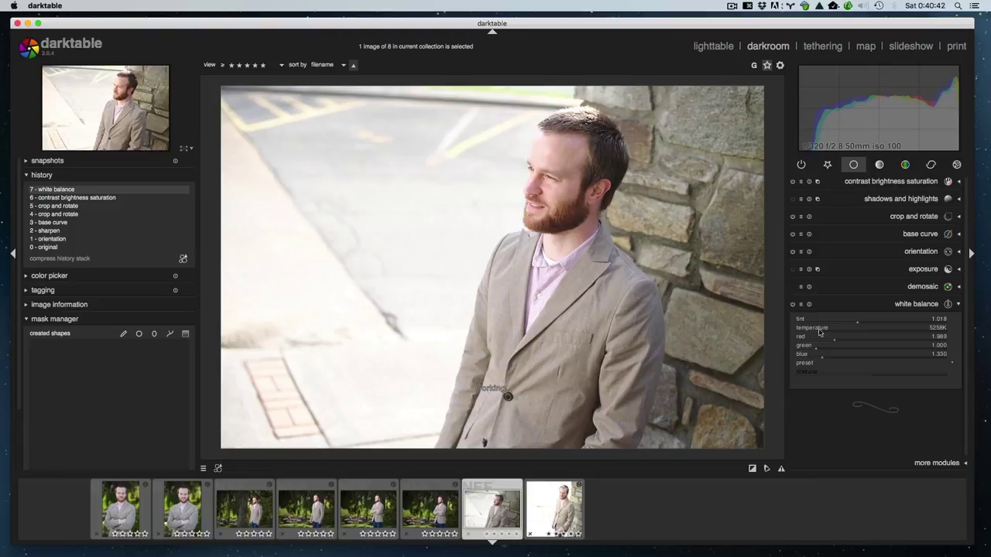
left_click(856, 306)
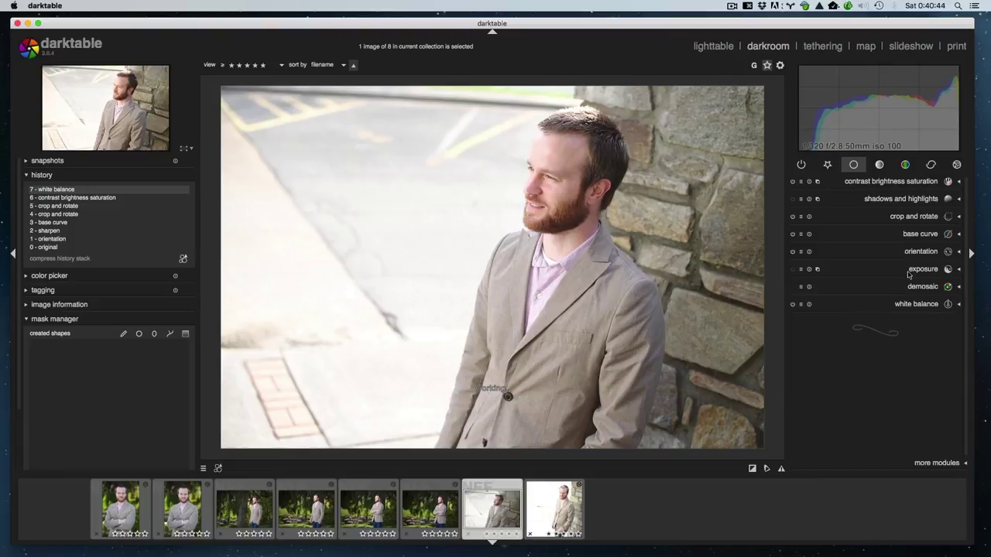
left_click(909, 274)
left_click(880, 296)
left_click(888, 272)
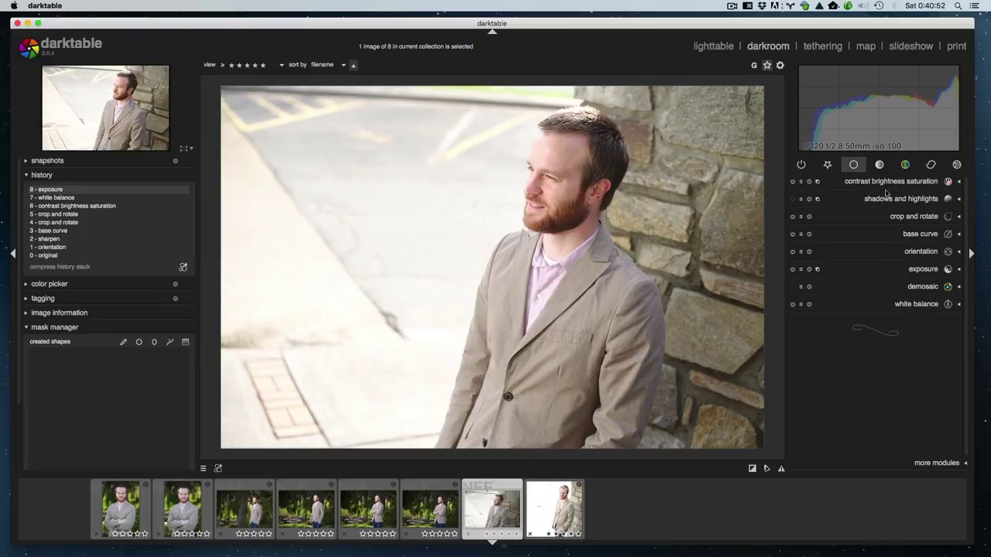
Add a vignette with brightness -0.156, saturation -0.183 and shape 1.21.
left_click(828, 164)
left_click(882, 186)
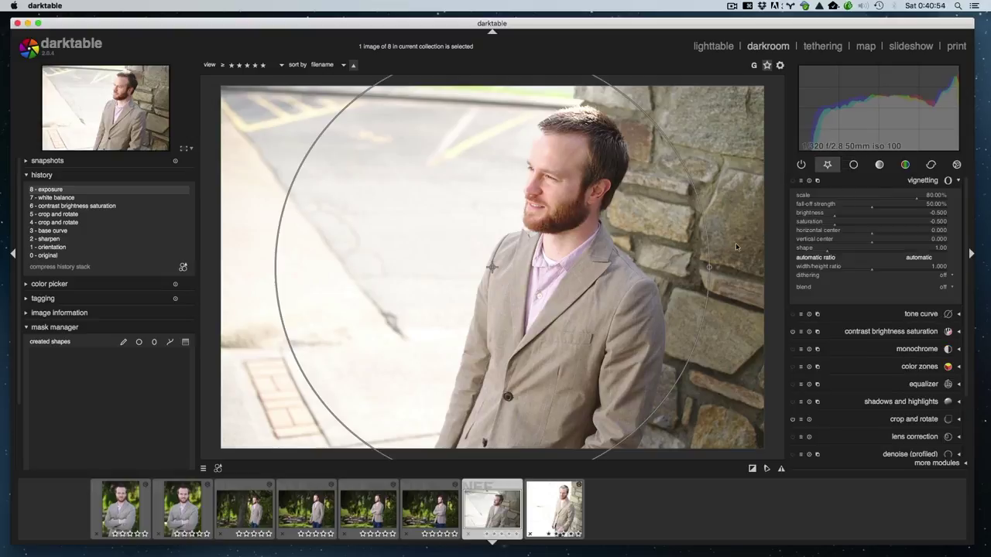
left_click(878, 248)
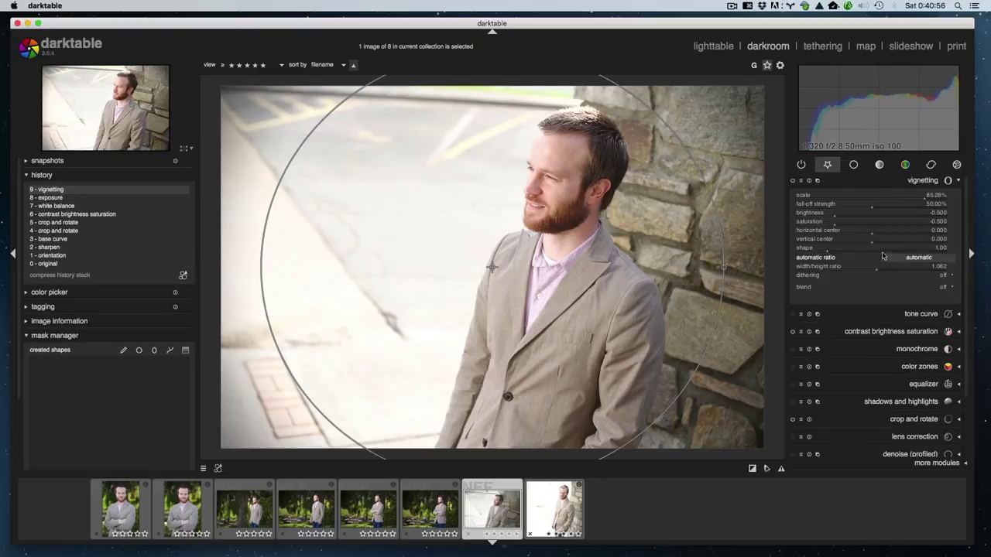
left_click(859, 250)
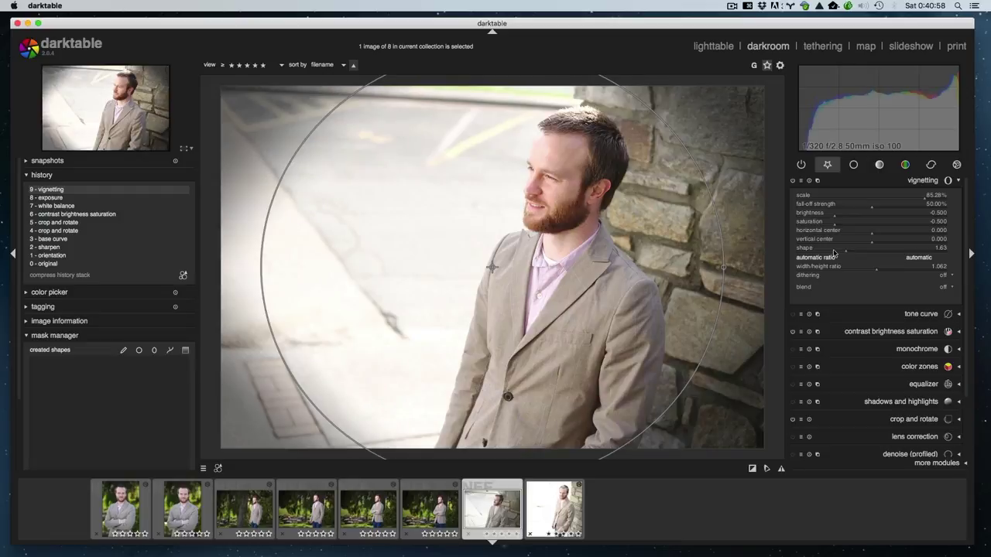
left_click(858, 223)
left_click(859, 214)
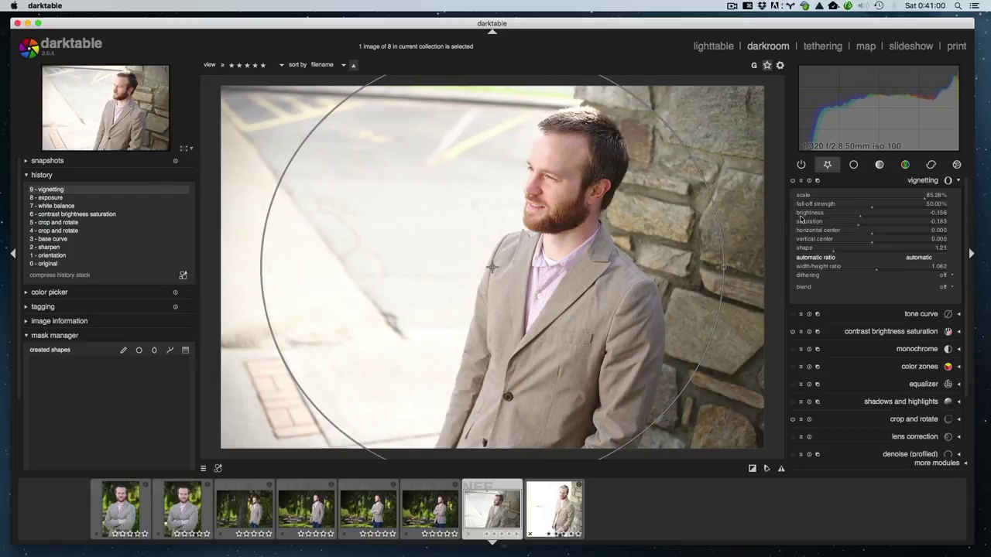
Centre the vignette near the man's collar at 0.302 horizontal and -0.108 vertical, with scale 80.97%, shape 1.73 and width/height ratio 0.997.
left_click_drag(905, 199, 919, 199)
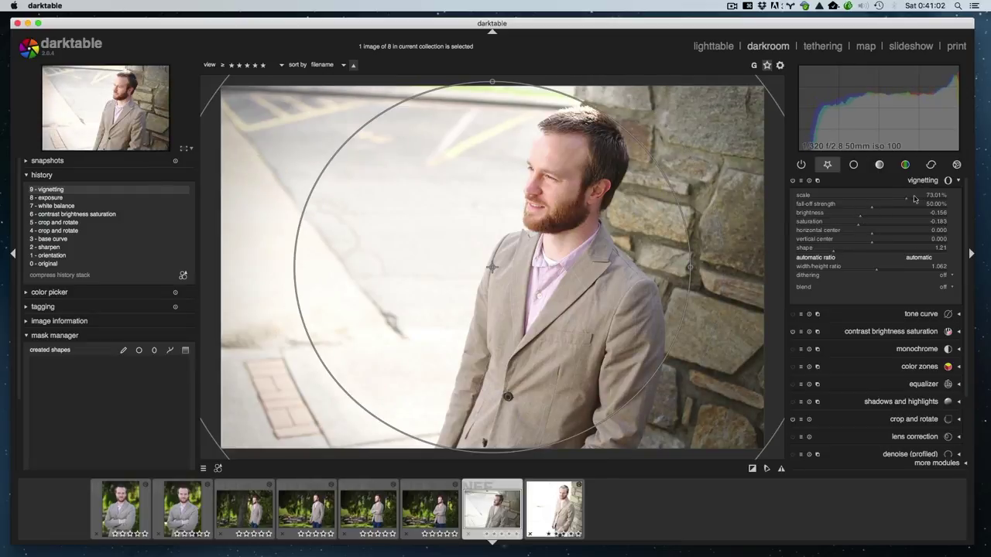
left_click_drag(494, 276, 573, 246)
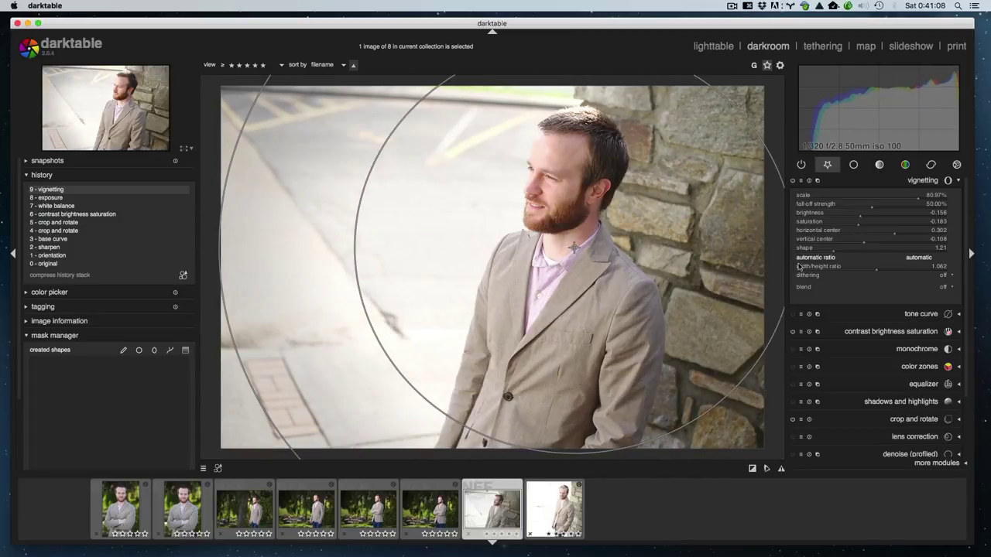
left_click(878, 249)
left_click(849, 250)
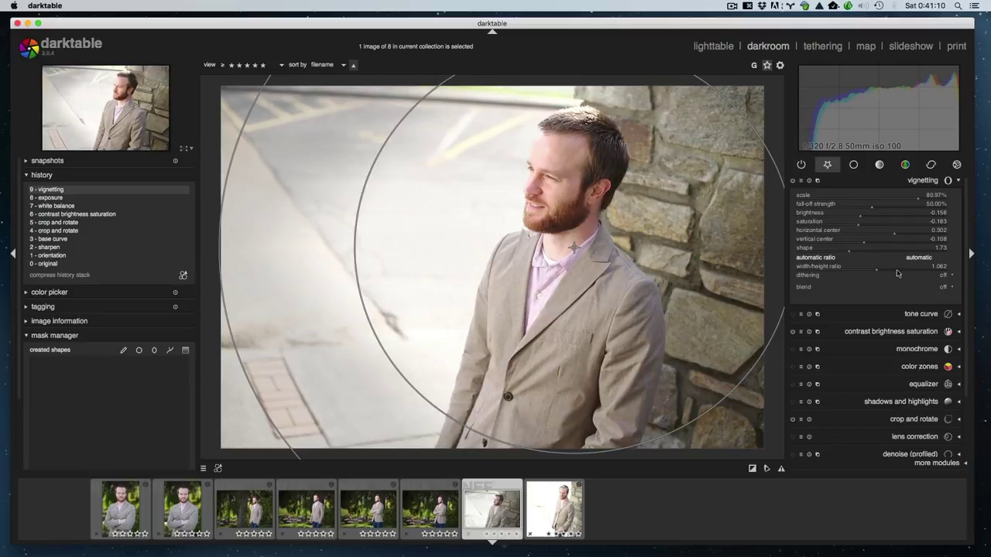
left_click(872, 269)
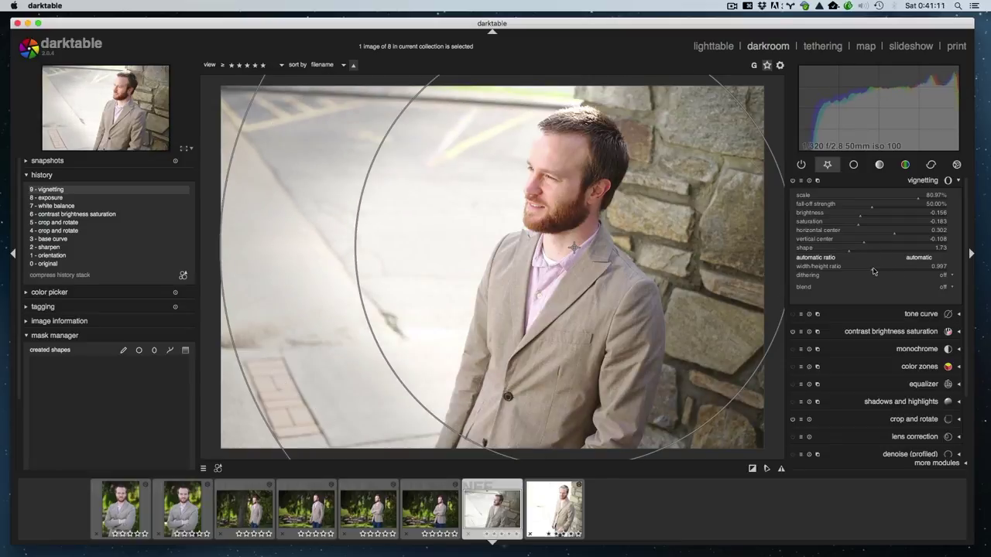
Soften the vignette with brightness -0.093, saturation -0.059, fall-off strength 73.01% and scale about 92.98%.
left_click(868, 224)
left_click(899, 207)
left_click(867, 217)
left_click(907, 208)
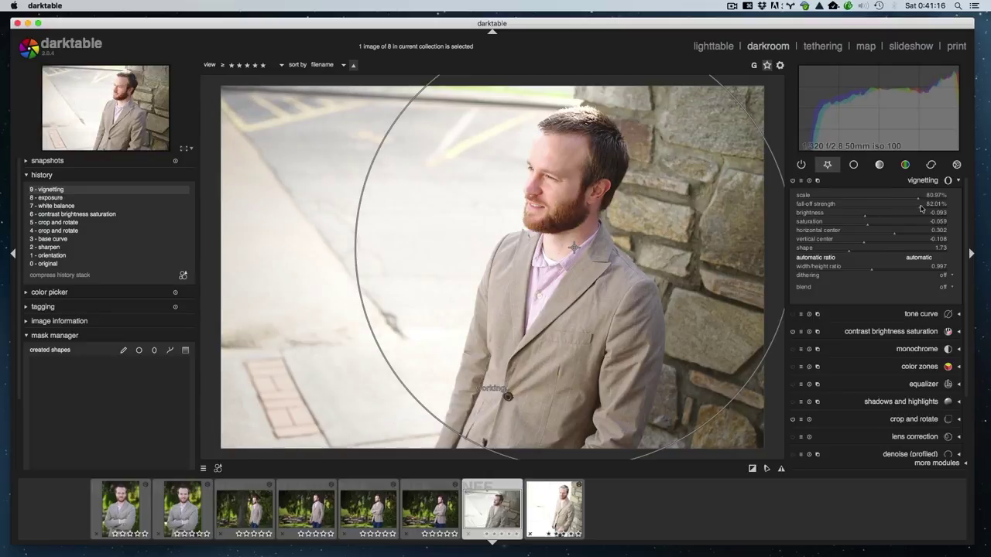
left_click(932, 199)
left_click(934, 198)
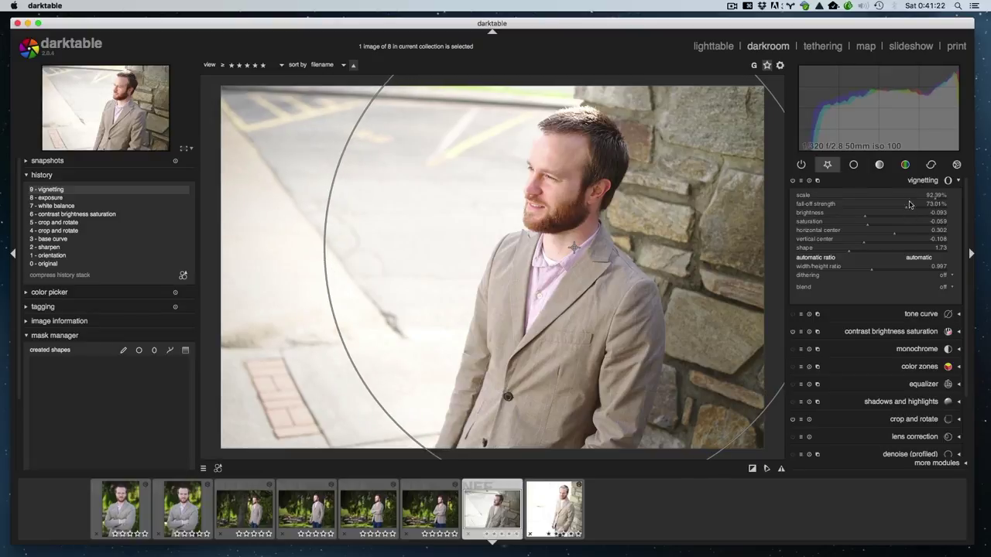
Slightly adjust the magenta-to-red saturation of the stone-wall photo with the color zones module.
left_click(902, 186)
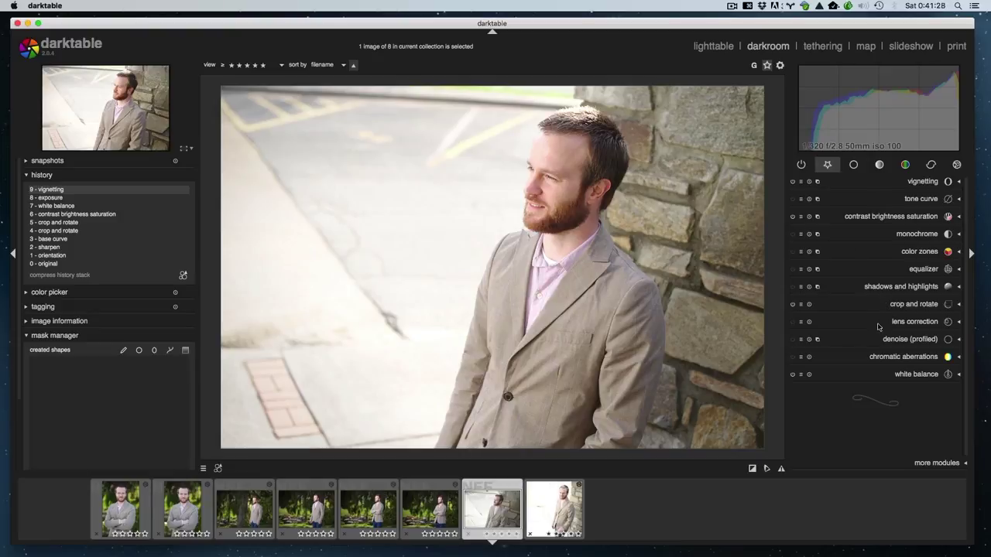
left_click(919, 251)
left_click_drag(934, 254, 945, 256)
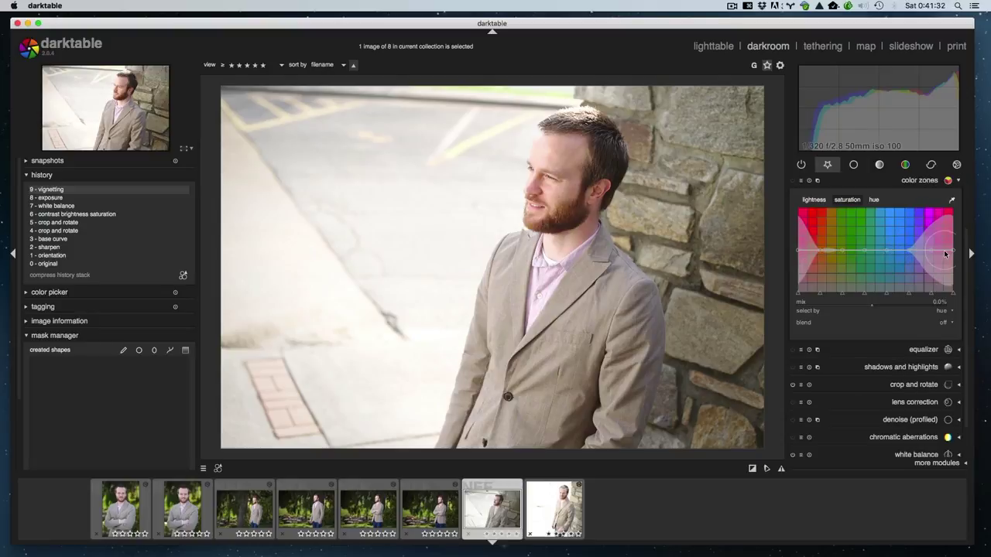
left_click_drag(944, 256, 945, 252)
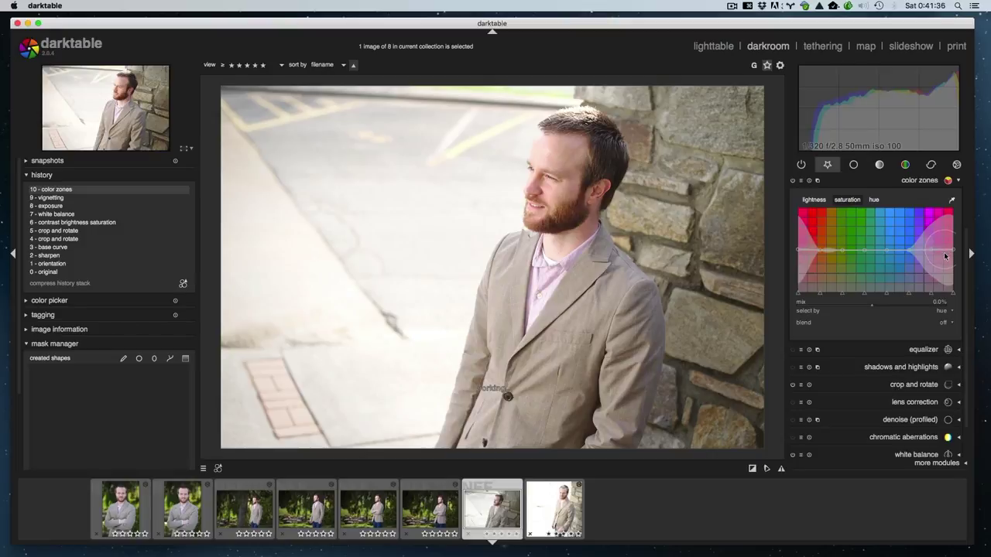
left_click(919, 180)
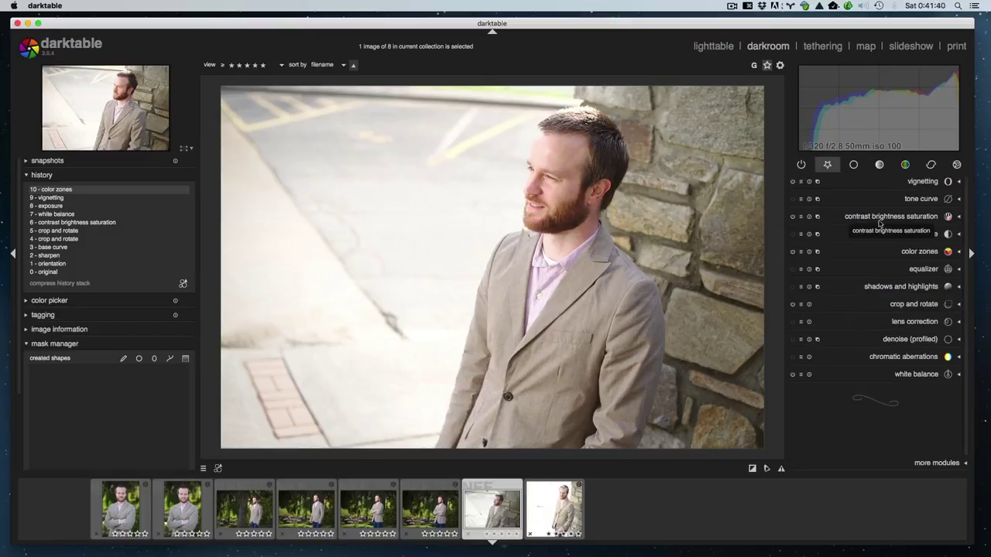
Return to the lighttable and compare the look of the edited portraits across the whole collection.
left_click(716, 50)
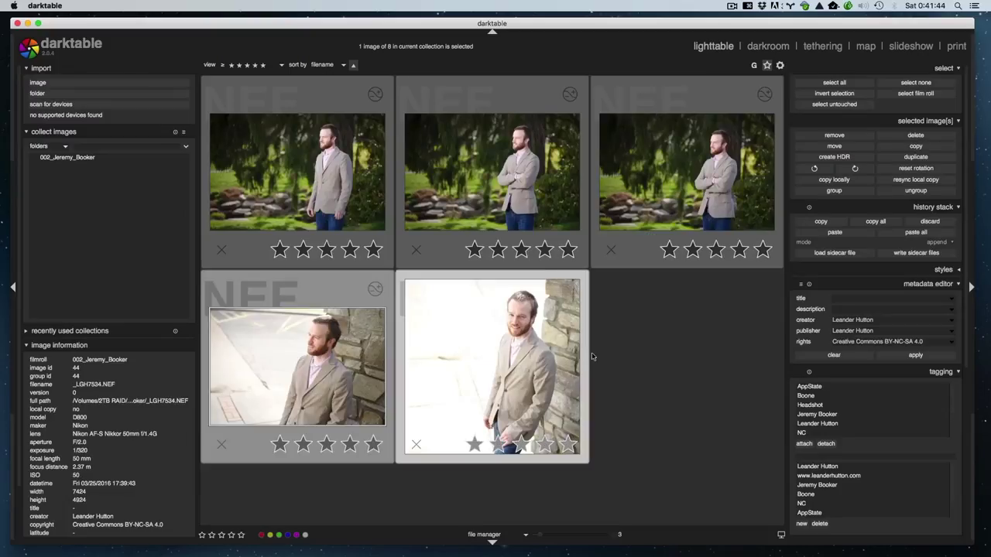
scroll(588, 356, "up", 1)
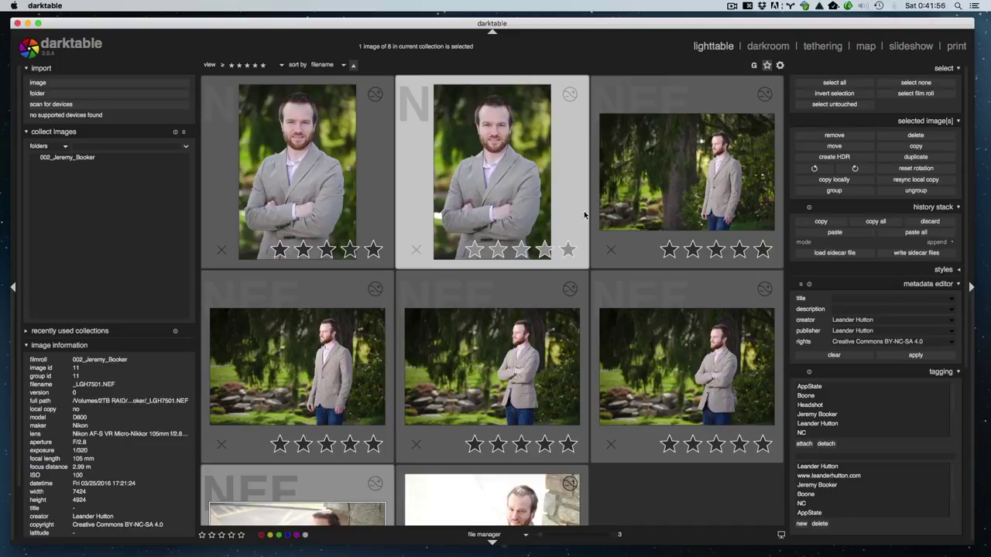
scroll(590, 262, "down", 2)
scroll(593, 266, "up", 2)
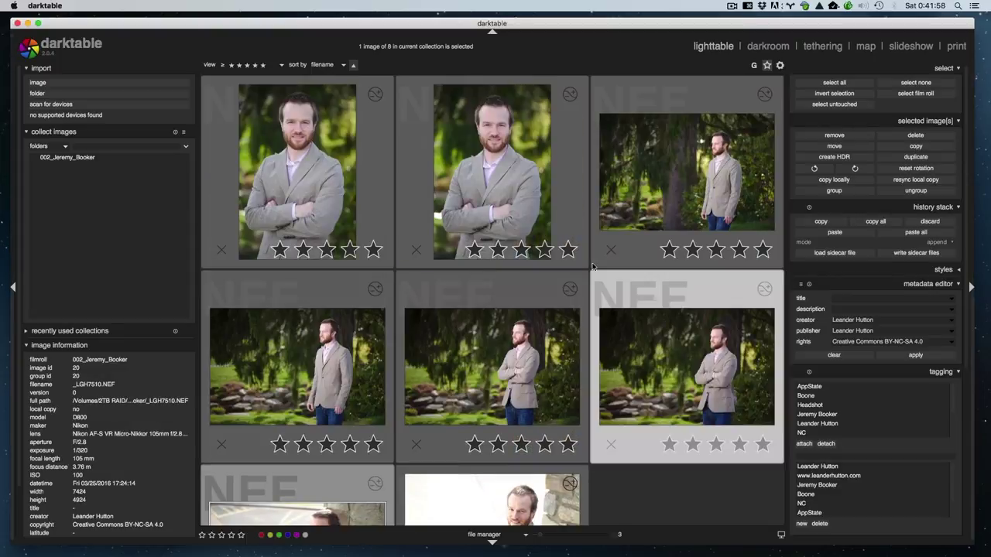
scroll(592, 267, "down", 1)
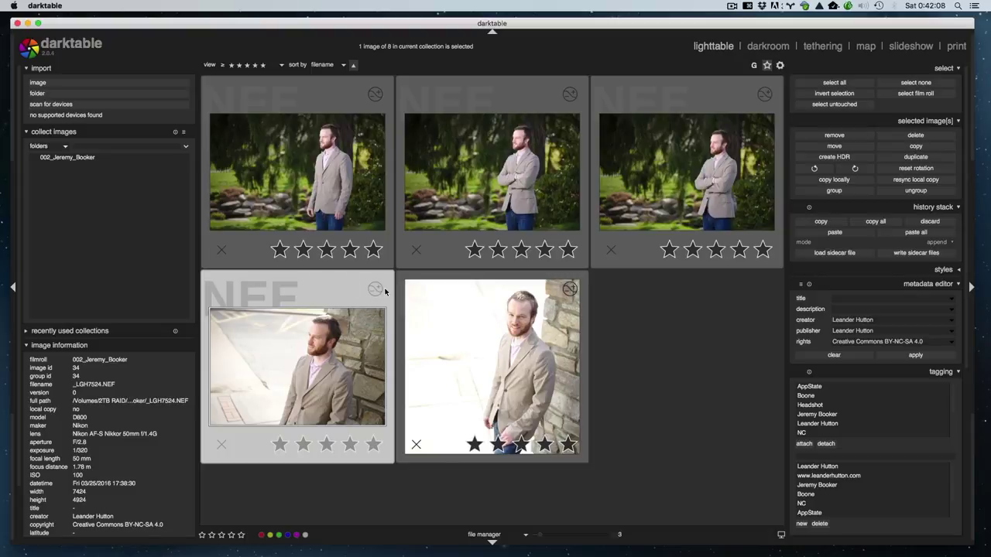
scroll(376, 279, "up", 1)
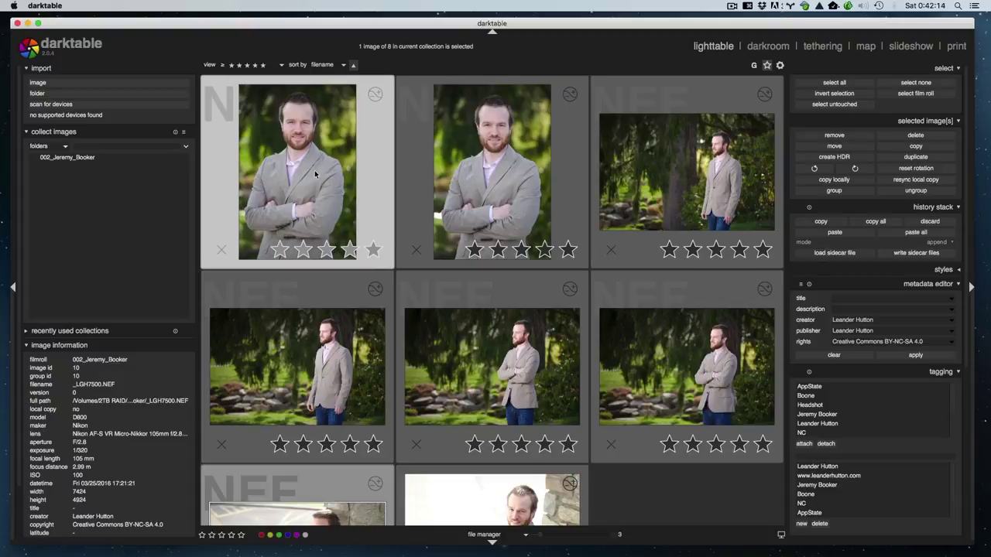
scroll(316, 174, "down", 2)
scroll(315, 174, "up", 2)
Open the second close-up portrait in the darkroom and set its white balance temperature to about 5018K.
double_click(548, 149)
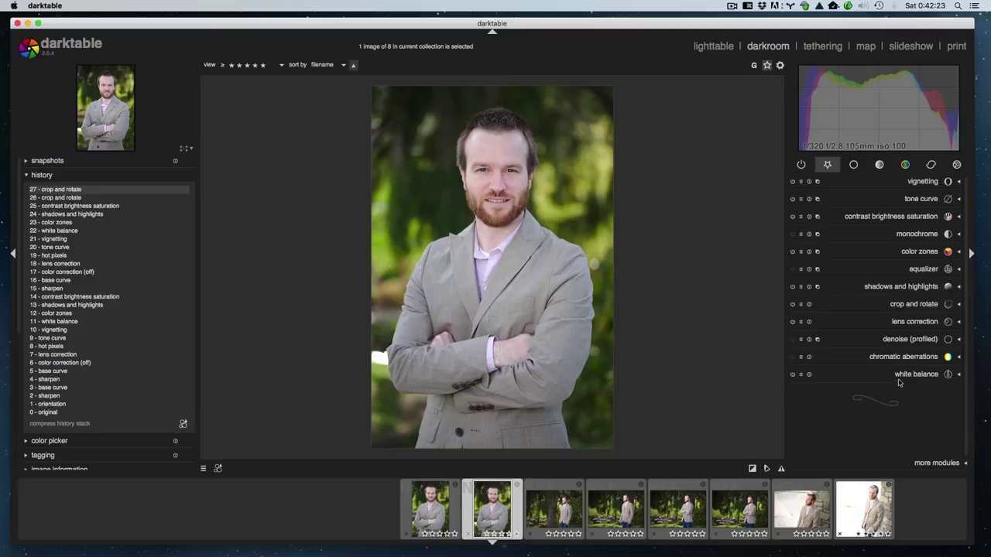
left_click(899, 375)
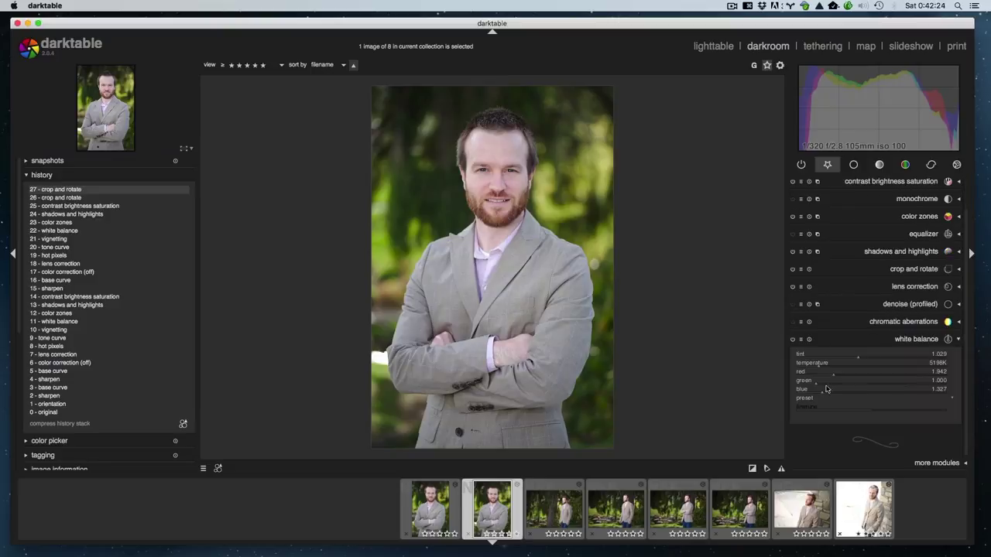
left_click(825, 365)
left_click_drag(824, 367, 822, 367)
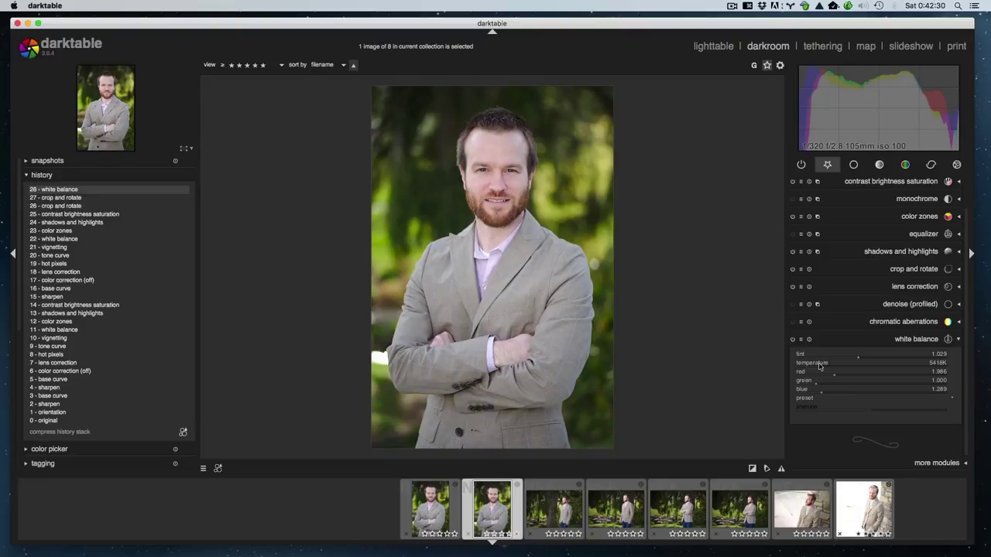
left_click_drag(820, 366, 818, 366)
scroll(817, 366, "up", 2)
Fine-tune the portrait's white balance temperature to about 5098K with the slider's precision control.
right_click(818, 369)
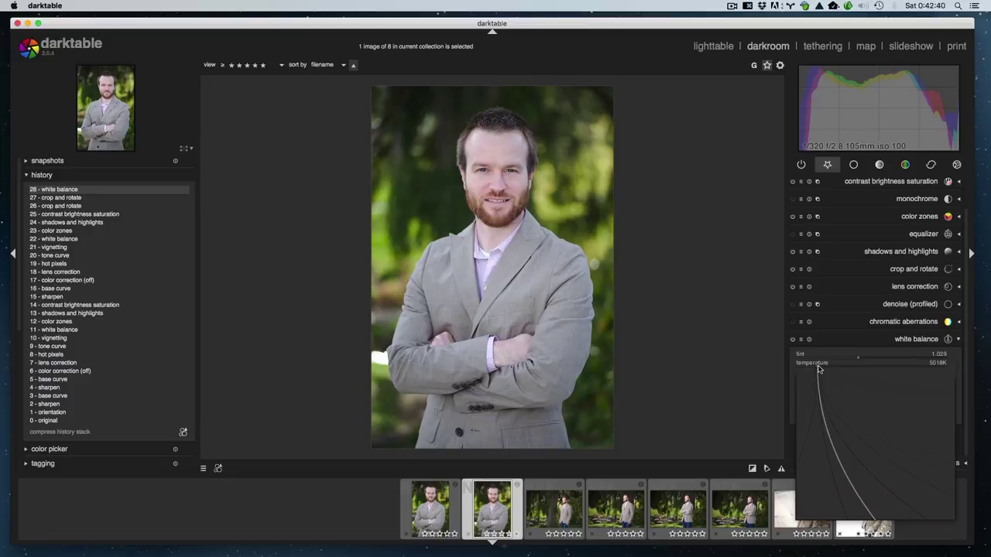
left_click(819, 369)
right_click(818, 369)
left_click(818, 369)
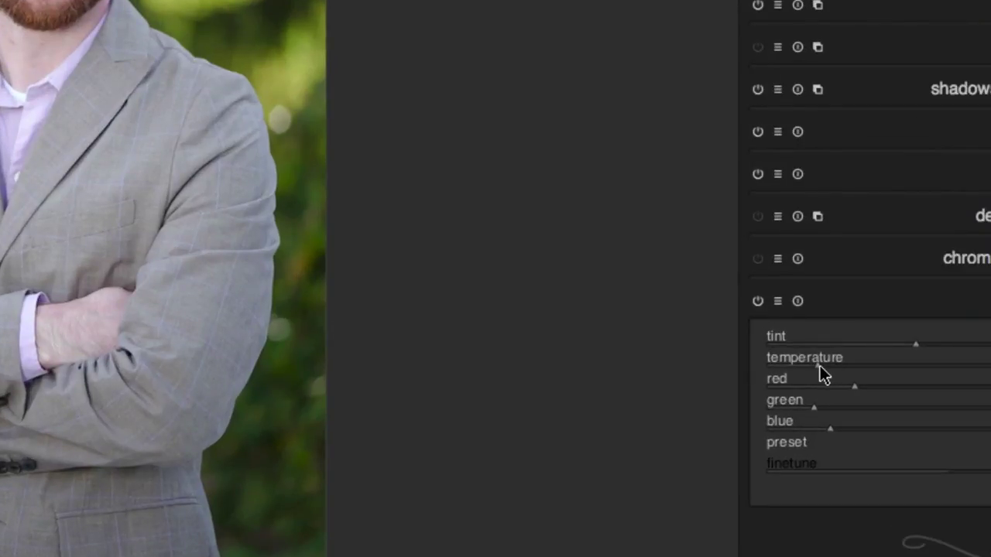
right_click(818, 372)
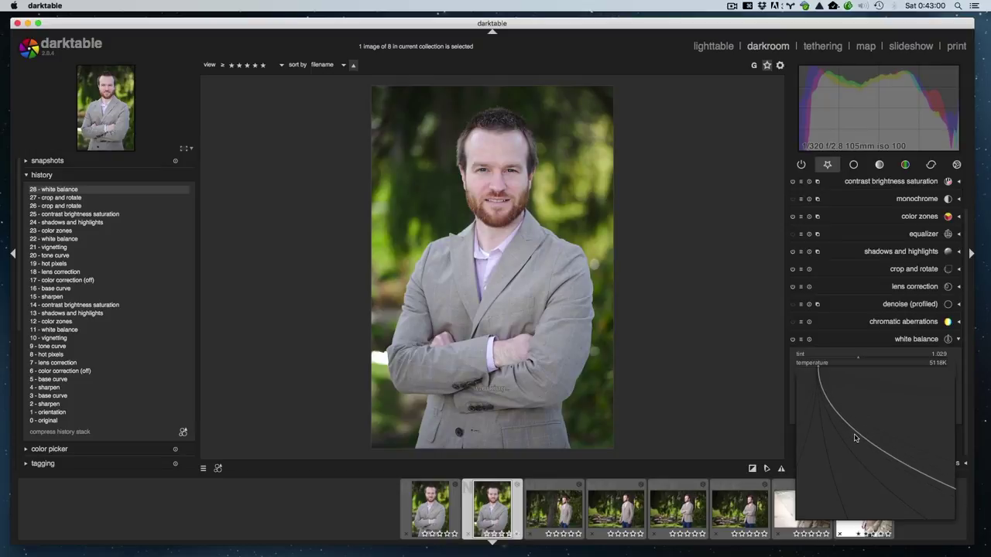
left_click(855, 437)
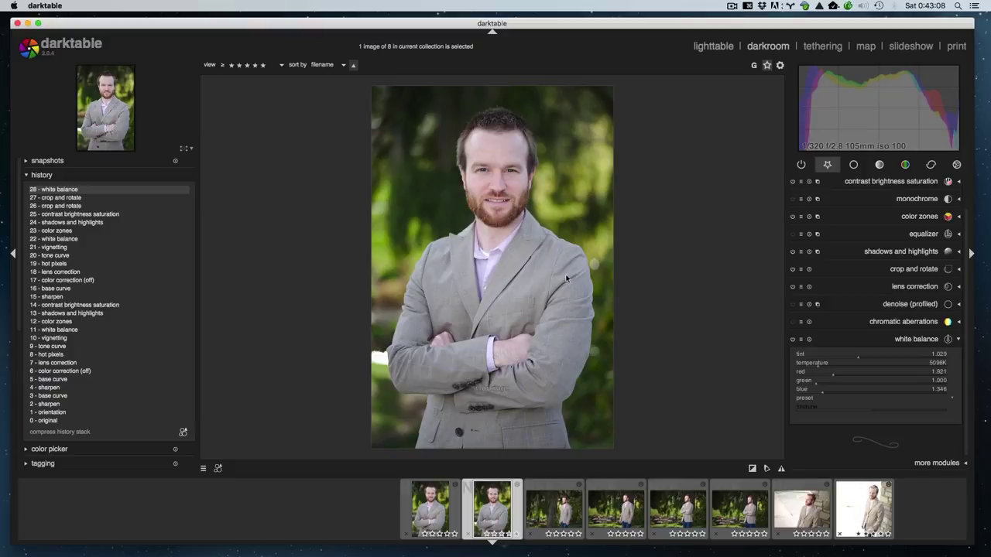
Back in the lighttable, copy only the white balance from the first close-up portrait's history stack.
key("l")
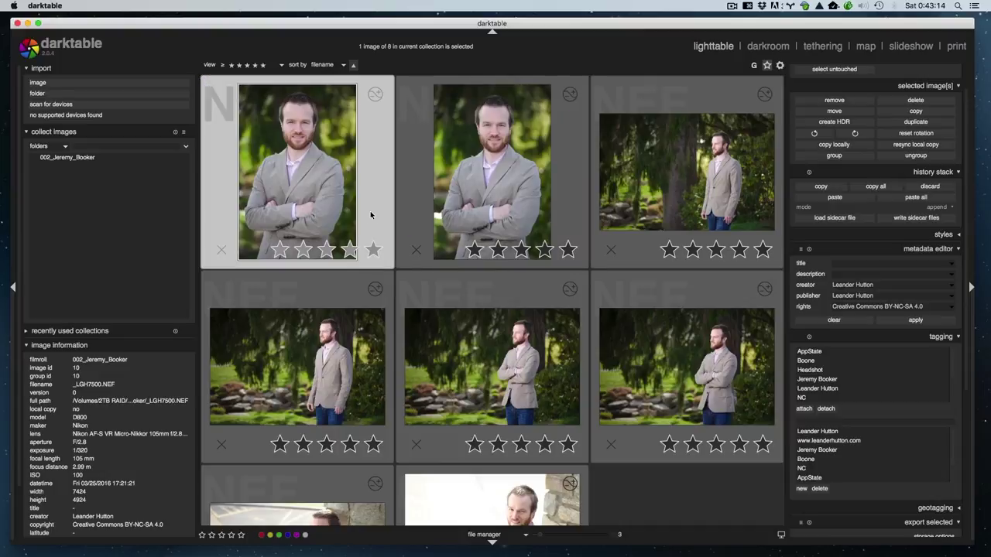
left_click(821, 186)
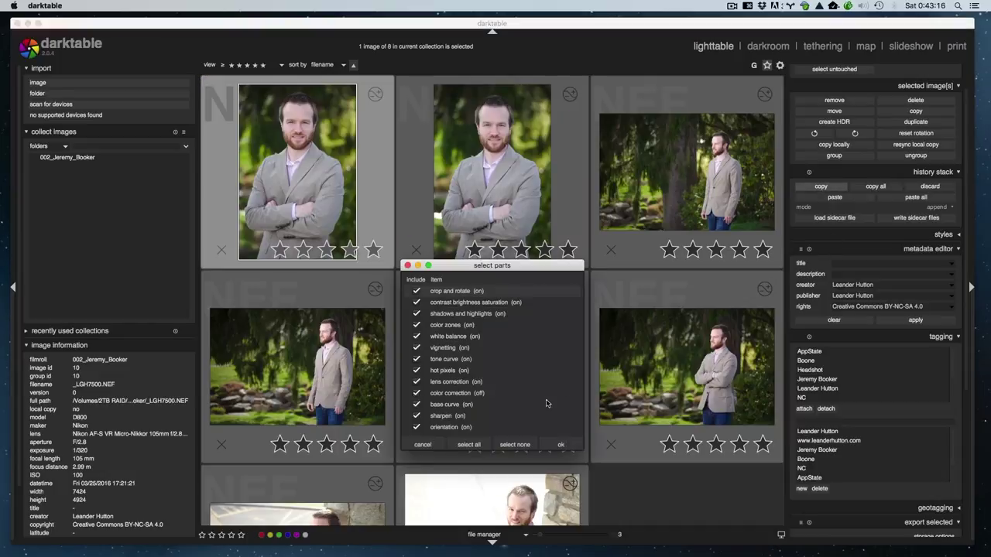
left_click(515, 444)
left_click(454, 337)
left_click(416, 336)
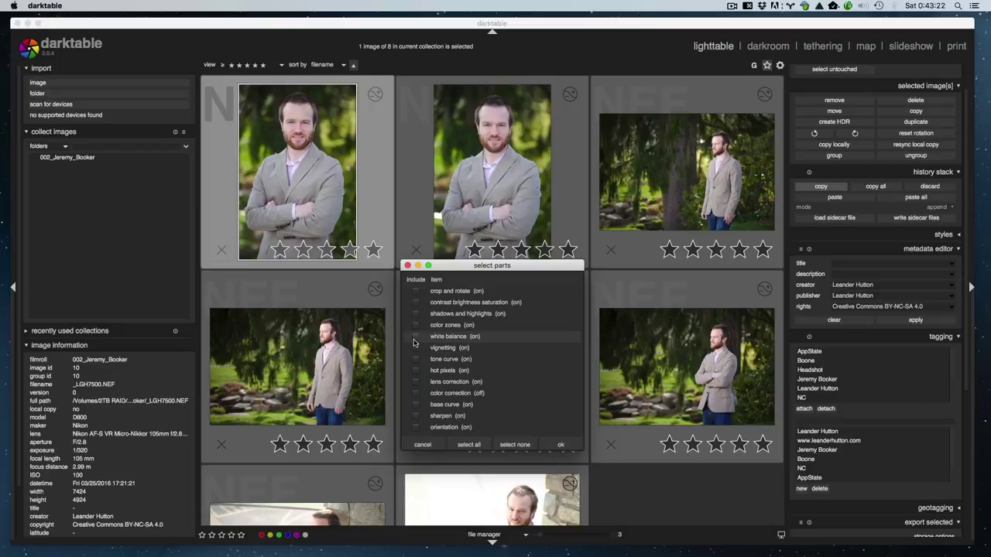
left_click(581, 447)
Paste only the copied white balance onto the second close-up portrait.
left_click(534, 136)
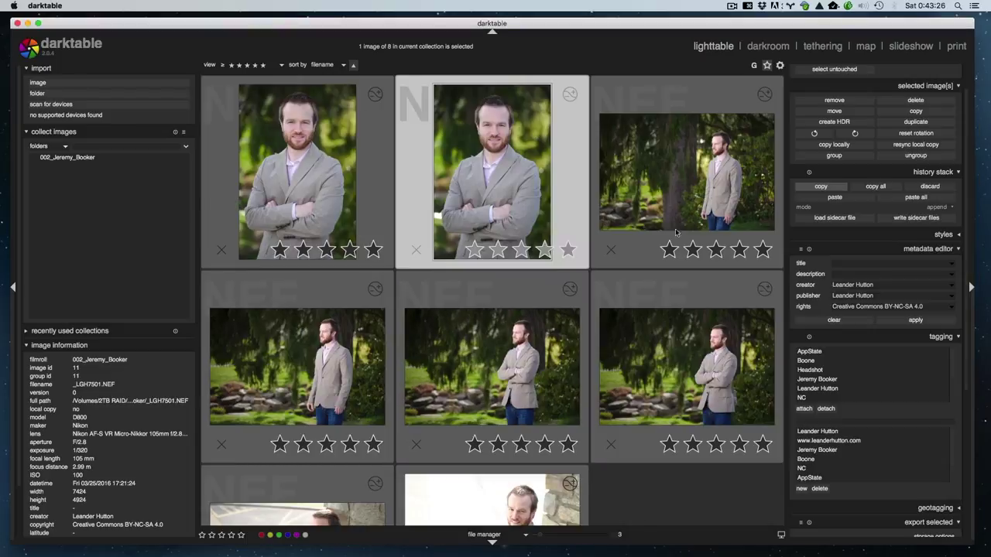
left_click(835, 197)
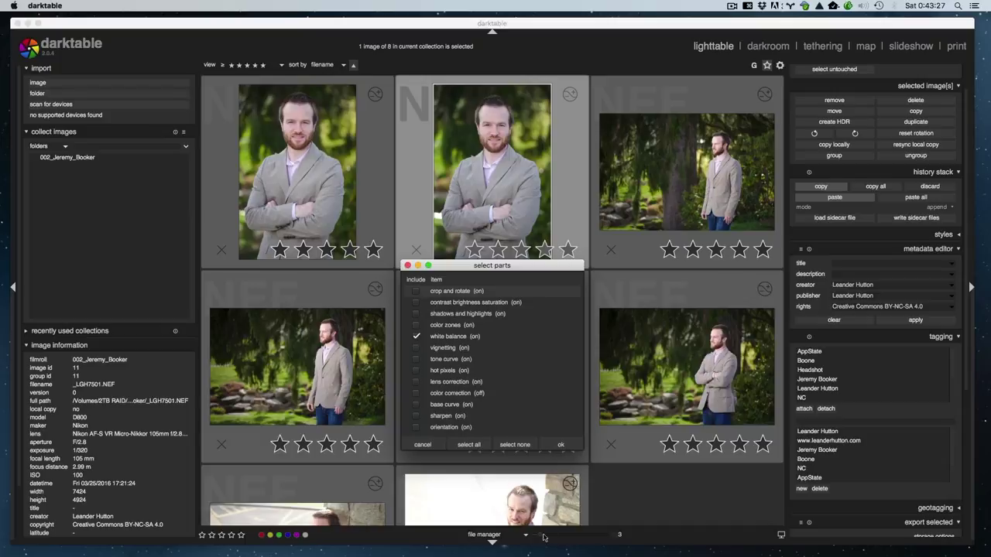
left_click(573, 444)
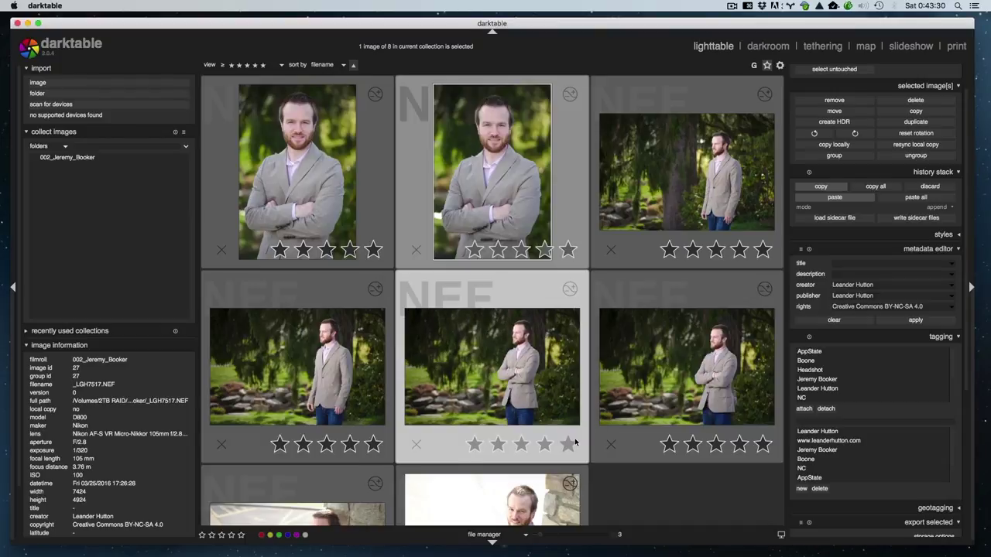